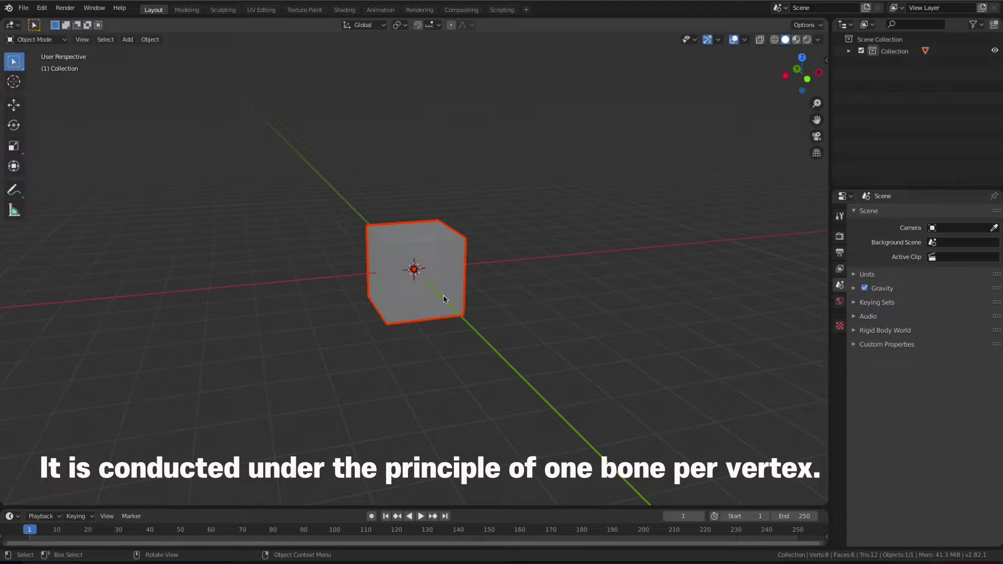
- Delete the default cube, switch to front view, and add a blank Grease Pencil object
key("x")
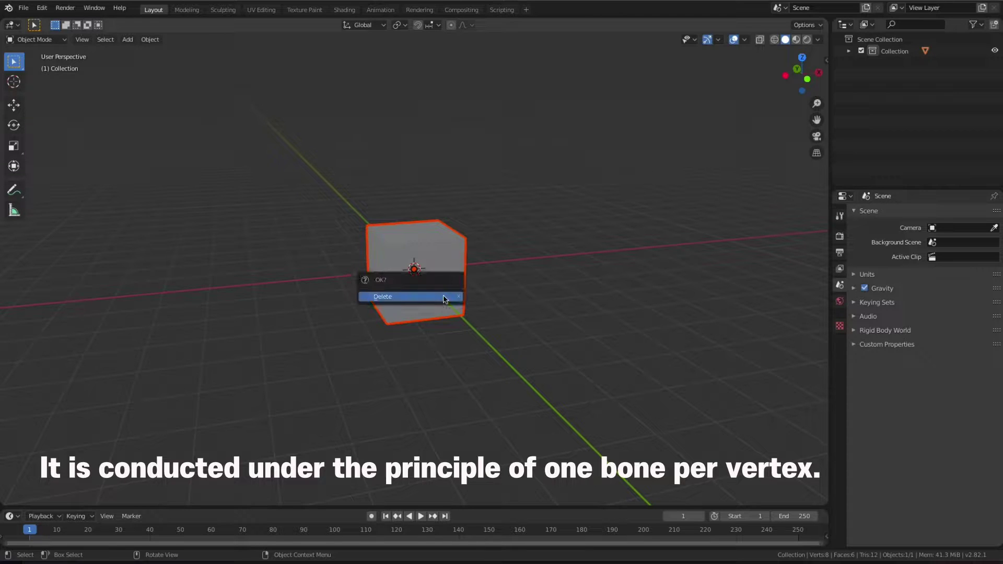
left_click(443, 296)
key("KP_1")
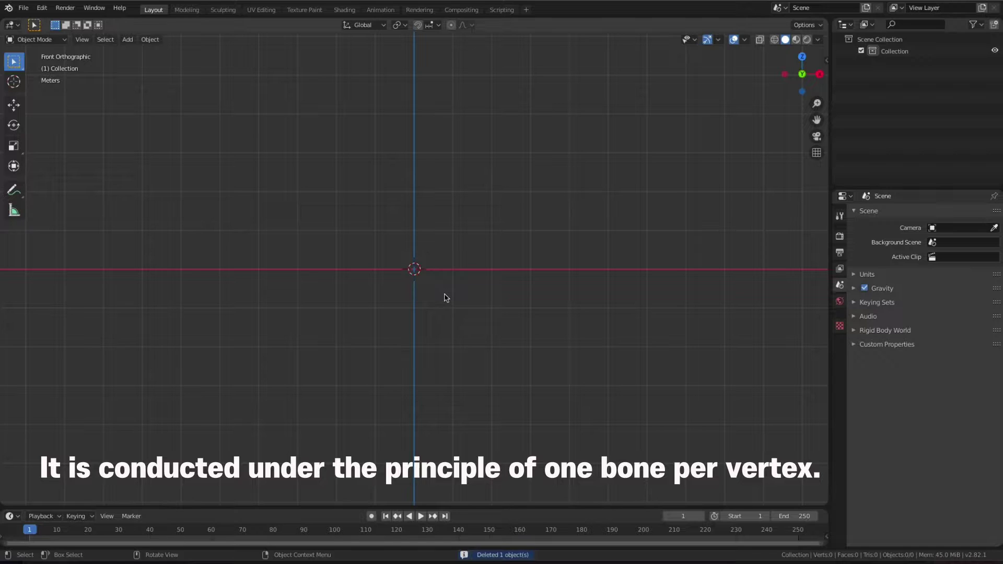
scroll(450, 283, "up", 10)
middle_click_drag(452, 278, 416, 285, "shift")
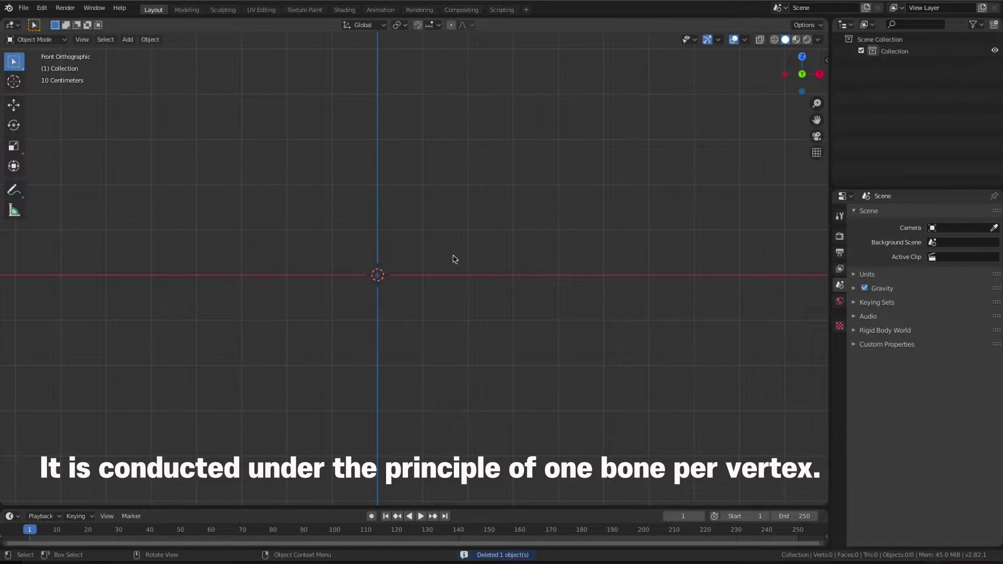
key("shift+a")
left_click(496, 255)
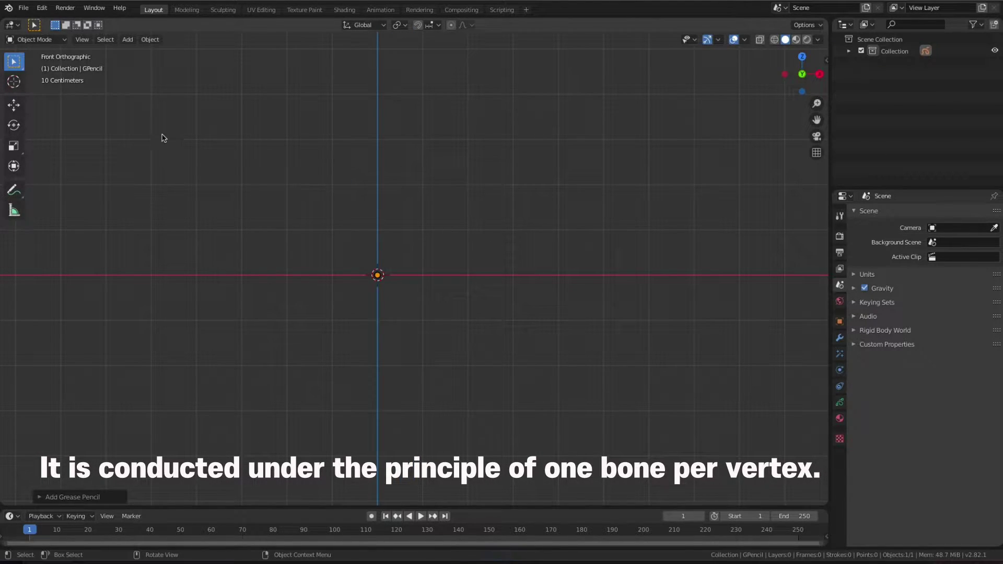
- Enter Draw mode with brush strength 1.000 and radius 100 px
left_click(62, 42)
left_click(55, 92)
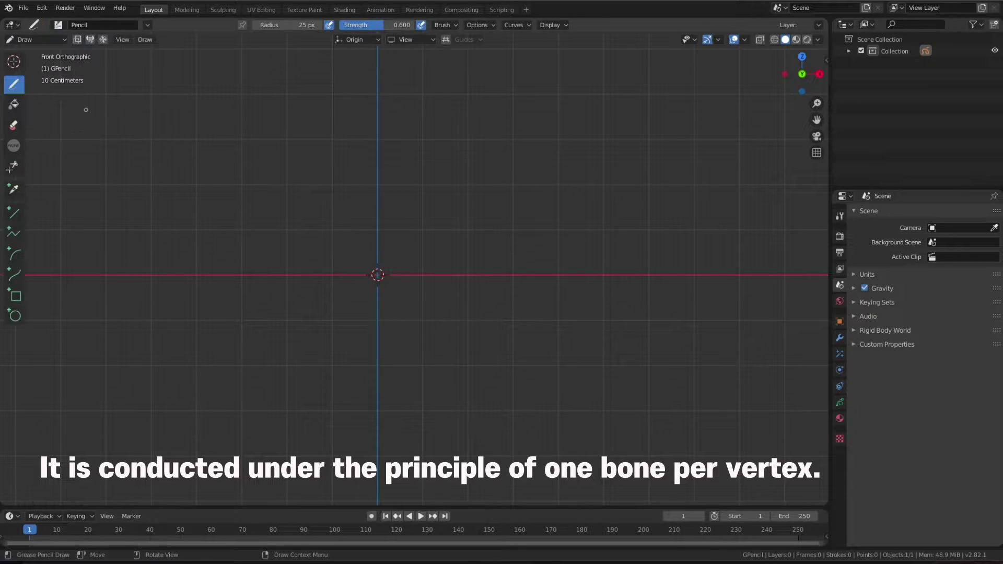
left_click(397, 25)
type("1")
key("Return")
left_click(312, 24)
type("0")
key("Return")
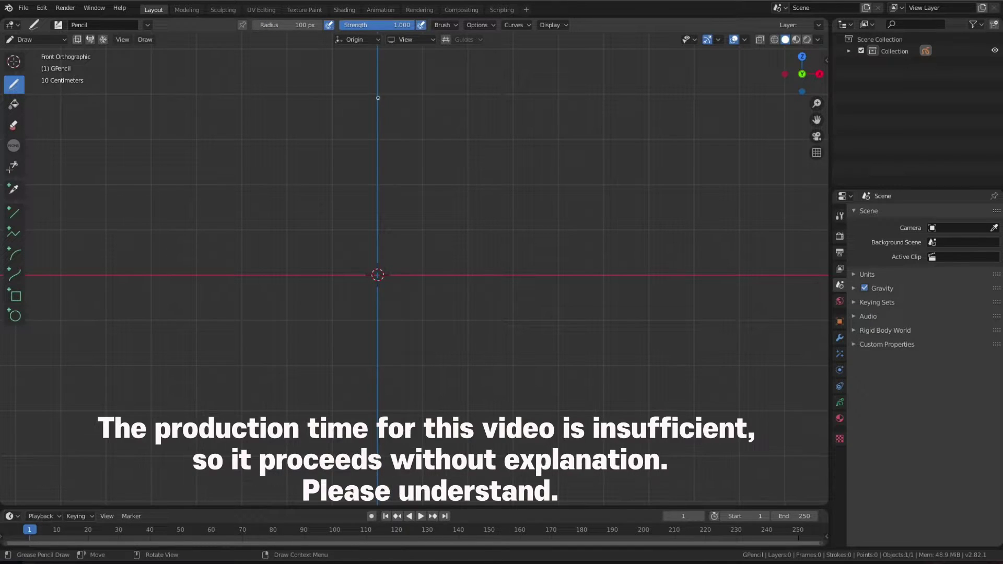
- Draw the round head stroke and add a material so strokes turn black
left_click(378, 95)
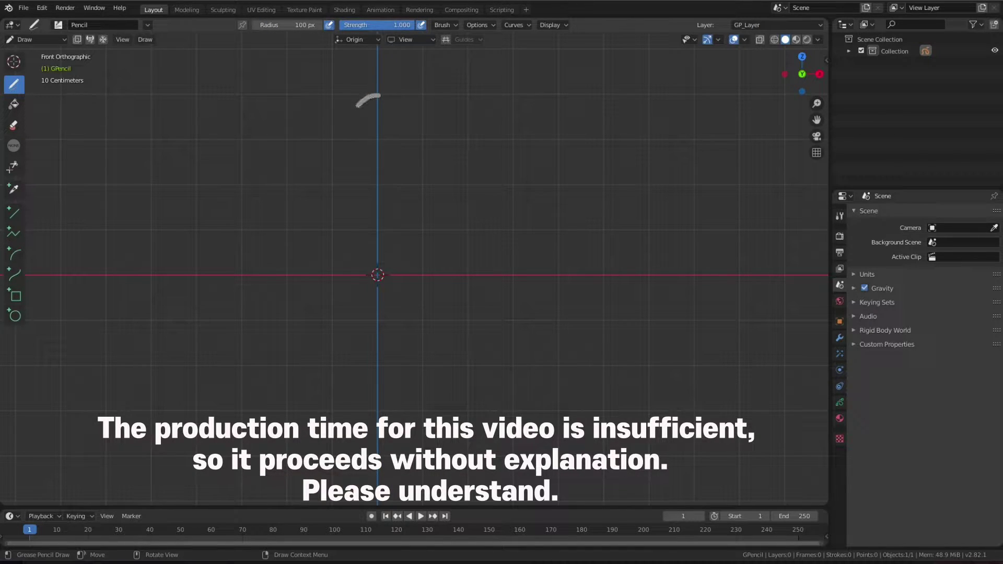
mouse_move(357, 105)
left_mouse_down()
mouse_move(359, 140)
mouse_move(403, 127)
mouse_move(379, 96)
left_mouse_up()
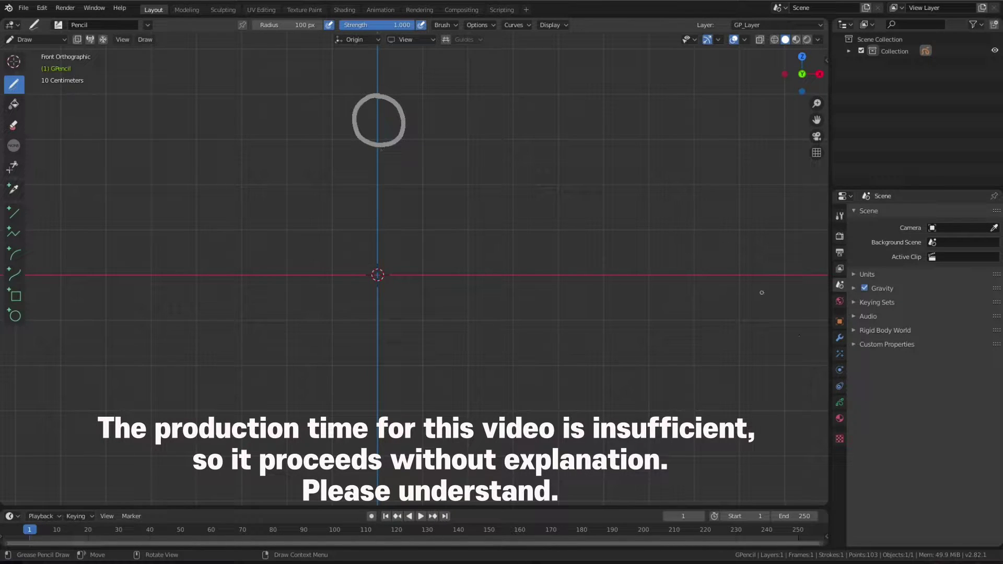
left_click(839, 418)
left_click(935, 312)
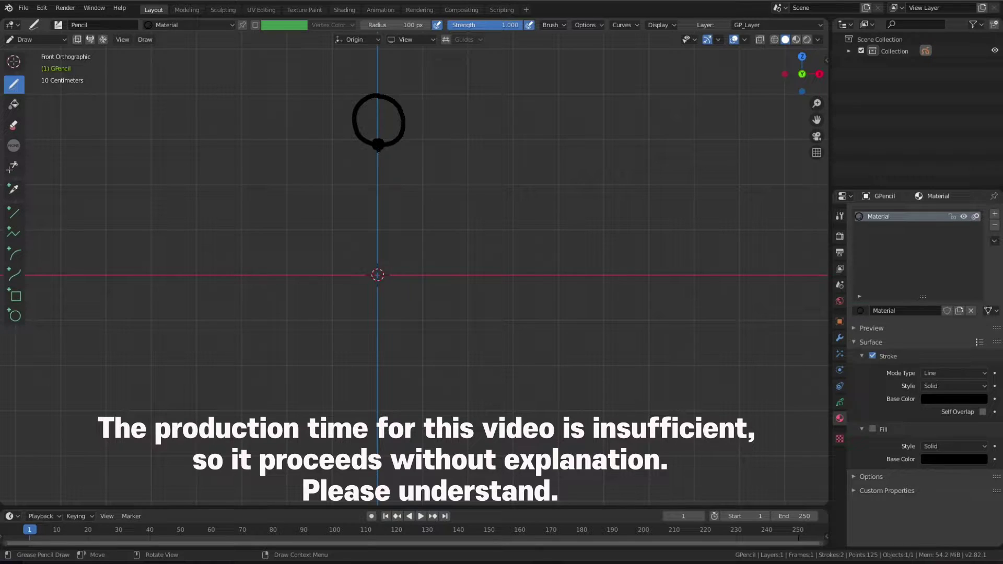
- Draw the body line, the two-part right arm and the left arm
left_click_drag(378, 171, 379, 201)
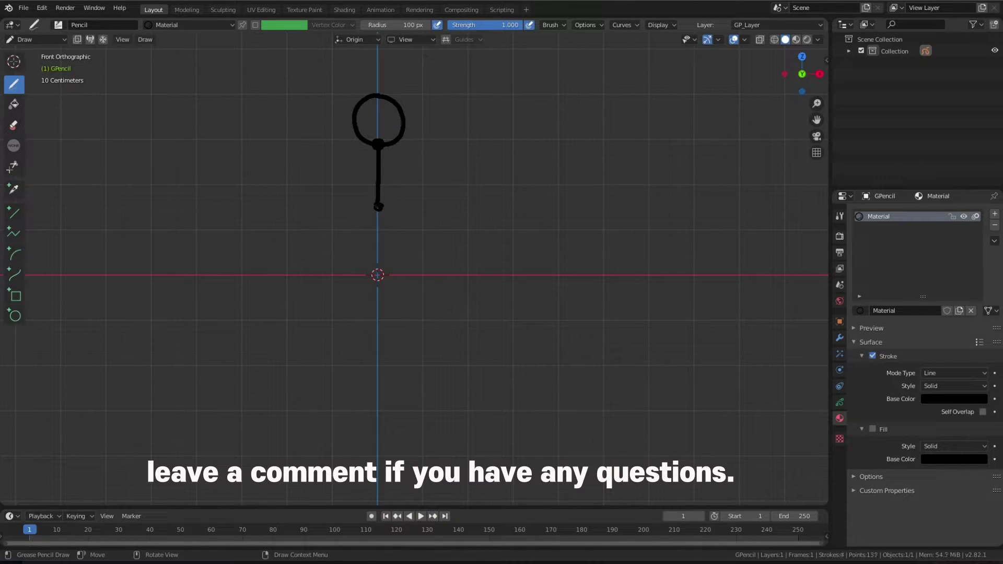
left_click_drag(378, 207, 377, 258)
left_click_drag(380, 145, 437, 164)
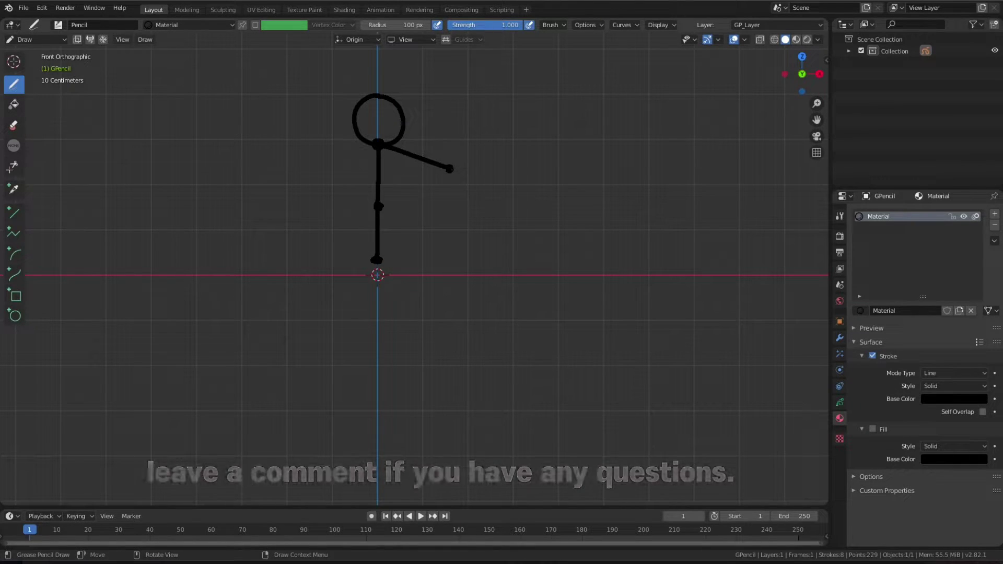
left_click_drag(450, 169, 509, 185)
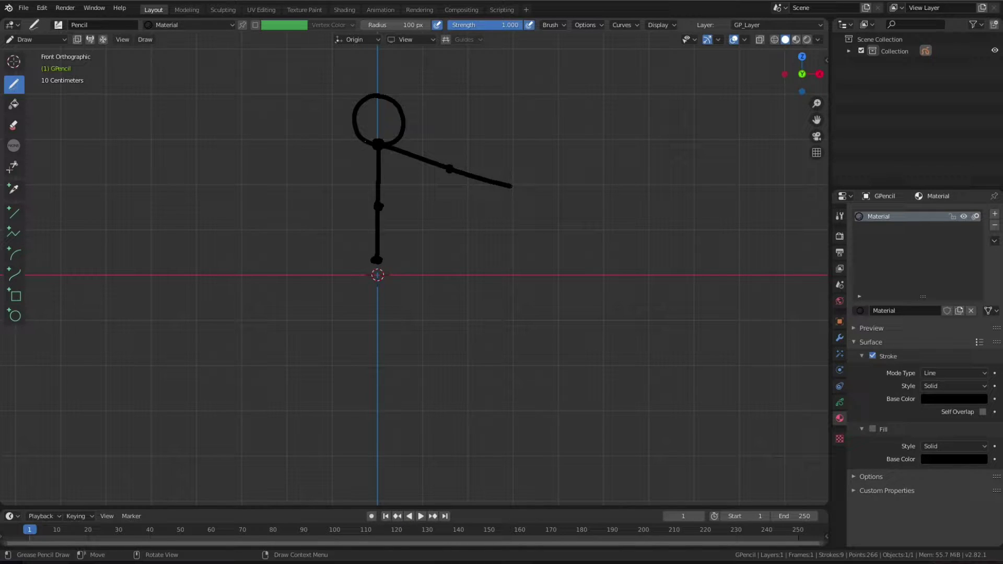
left_click_drag(374, 147, 274, 189)
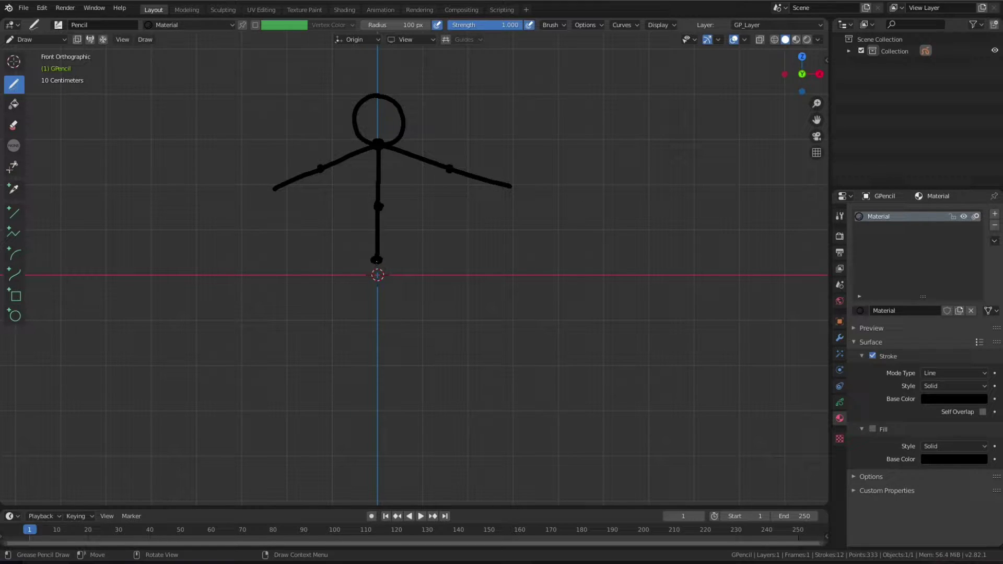
- Draw the left leg and the two-part right leg from the hip
mouse_move(372, 262)
left_mouse_down()
mouse_move(328, 300)
mouse_move(299, 354)
left_mouse_up()
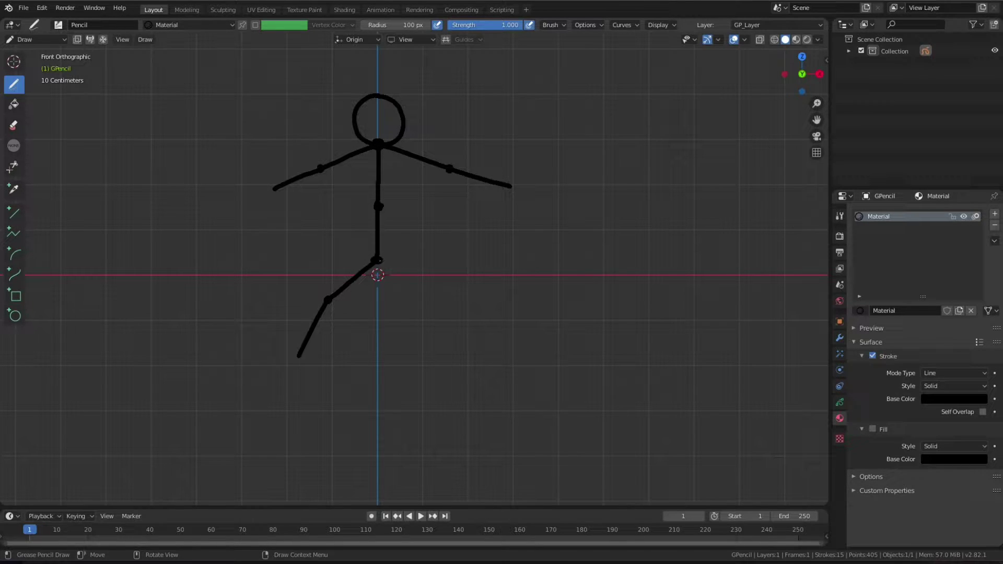
left_click_drag(377, 260, 416, 296)
left_click_drag(425, 305, 453, 342)
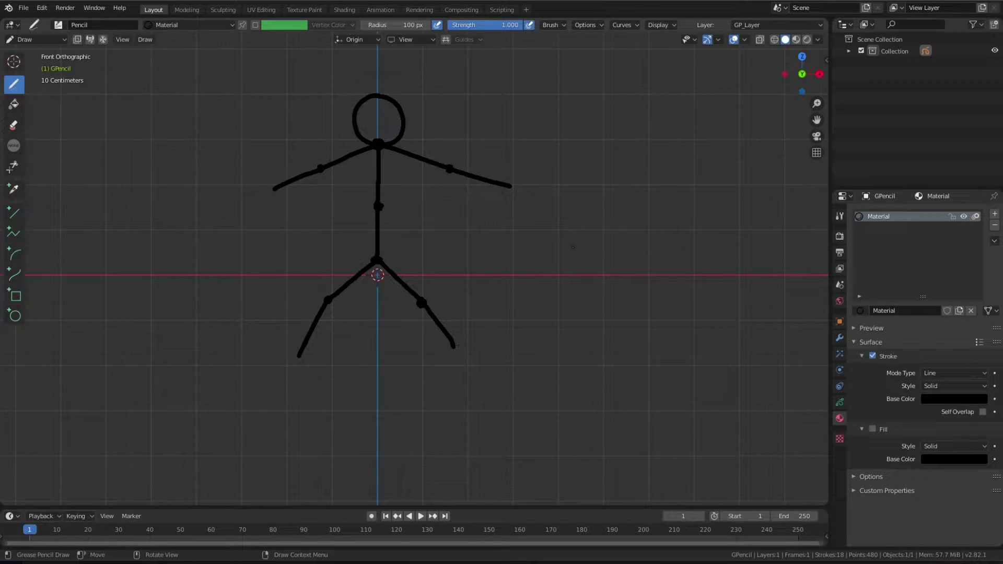
- Rename the material and the GP_Layer layer to 'ref'
double_click(899, 219)
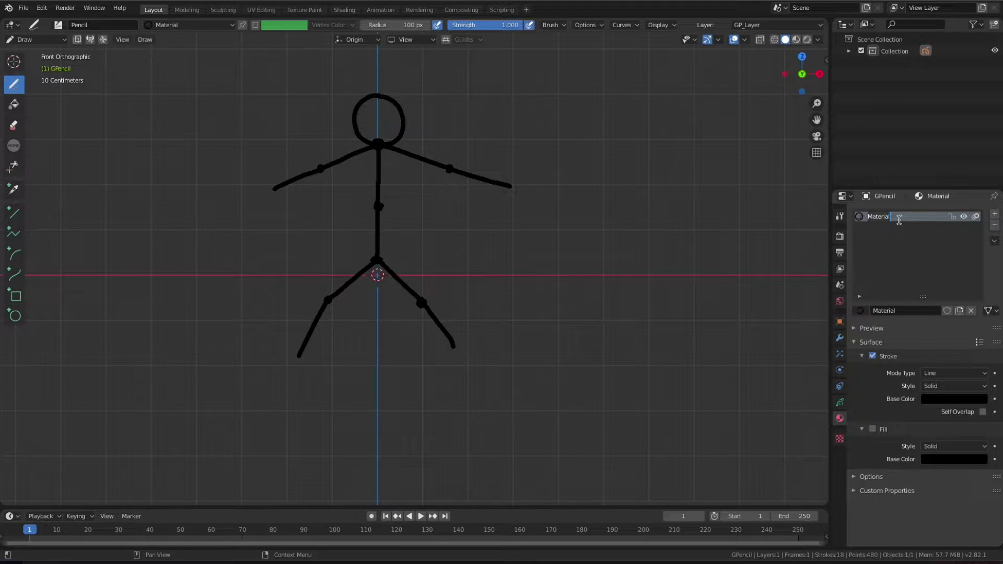
type("ref")
key("Escape")
left_click(840, 402)
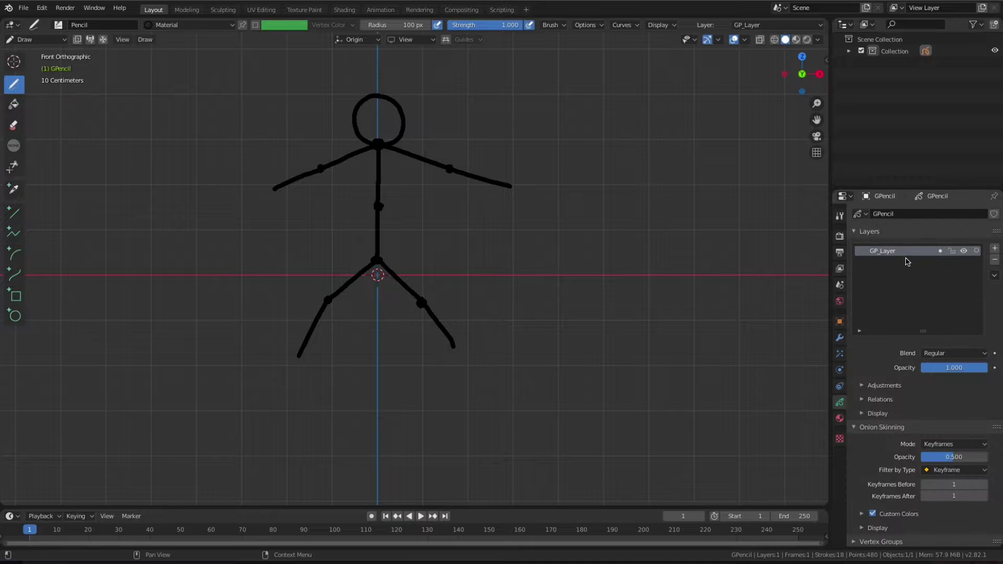
double_click(905, 253)
type("ref")
key("Return")
- Add a 'stick_figure' layer, fade ref to 0.125 opacity, and make stick_figure active
left_click(996, 249)
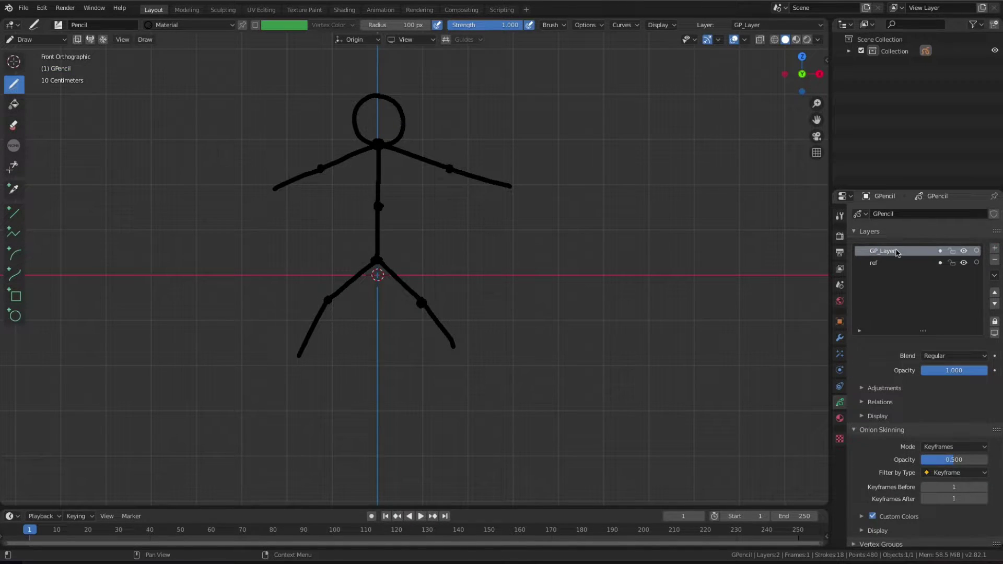
type("sti")
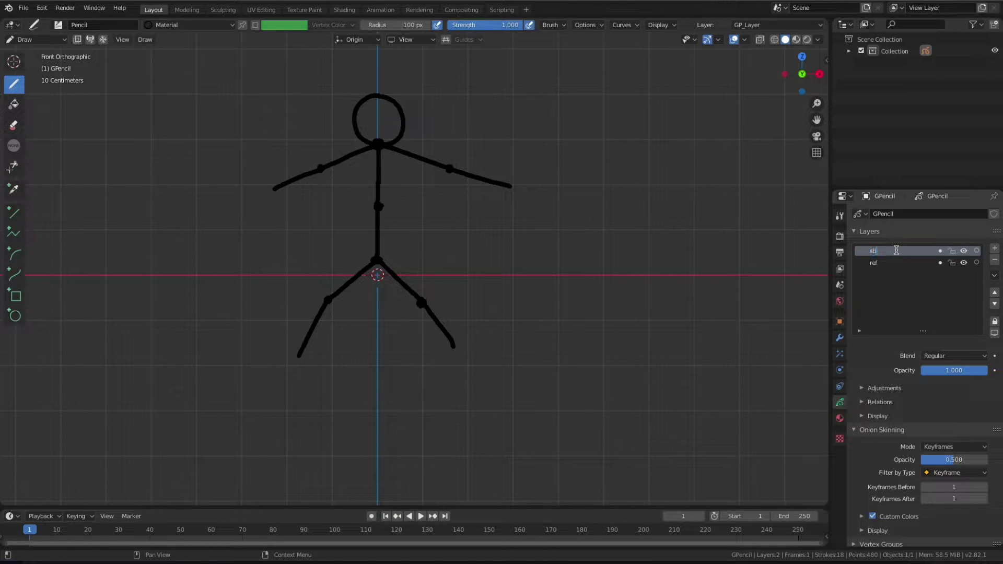
type("k_figu")
type("re")
key("Return")
left_click(904, 264)
left_click_drag(981, 372, 928, 372)
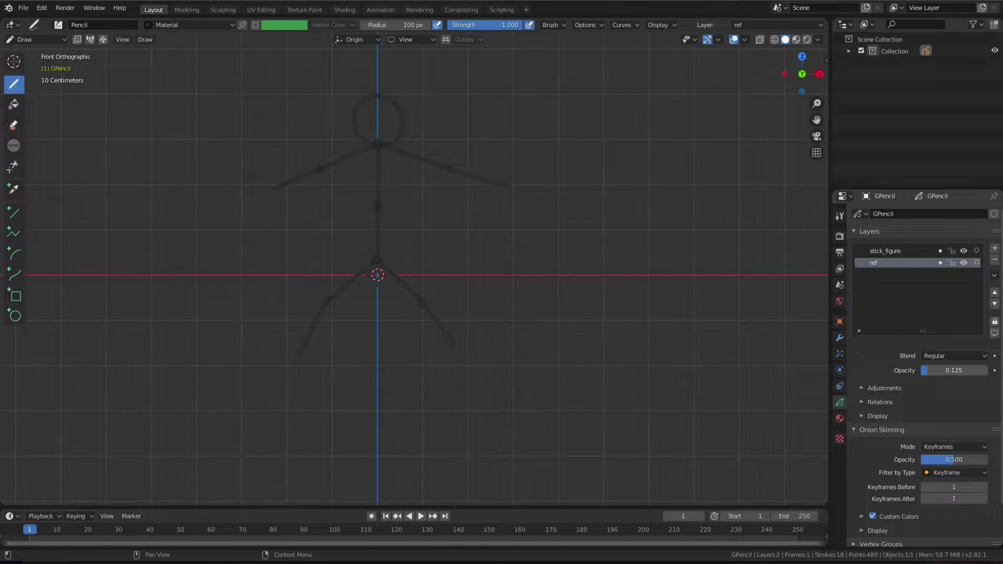
left_click(909, 251)
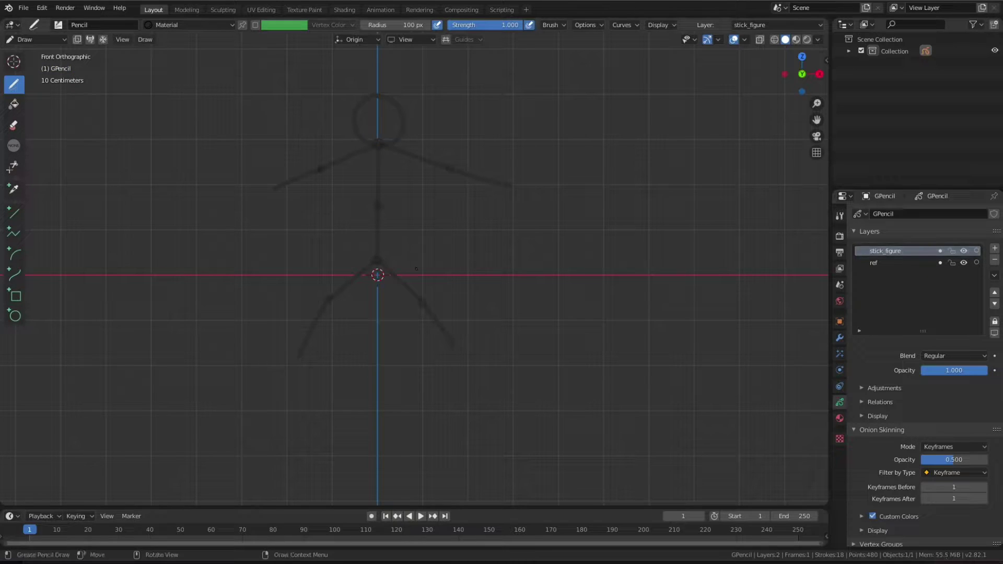
- Draw a short straight line just above the hips with the Line tool
left_click(52, 40)
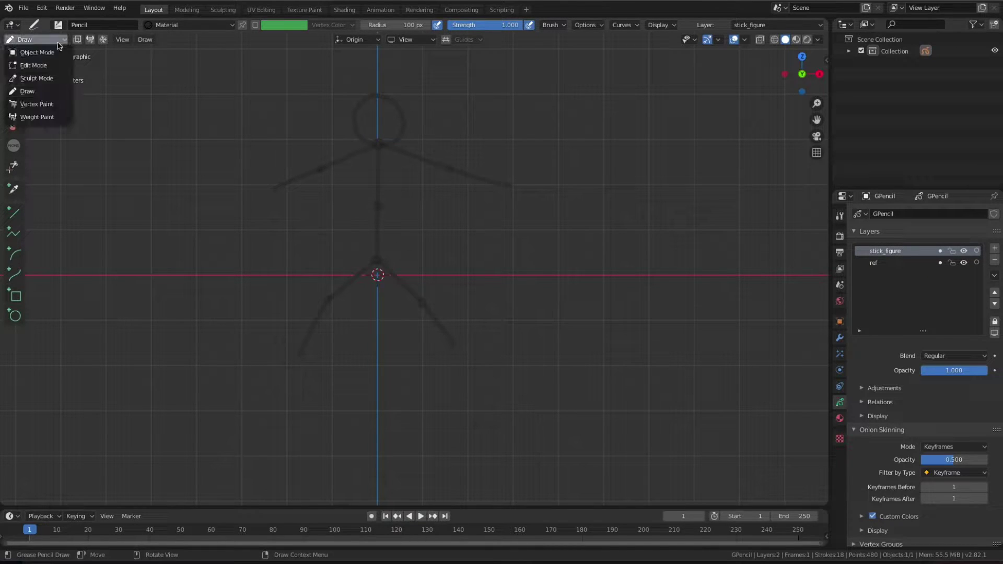
left_click(47, 90)
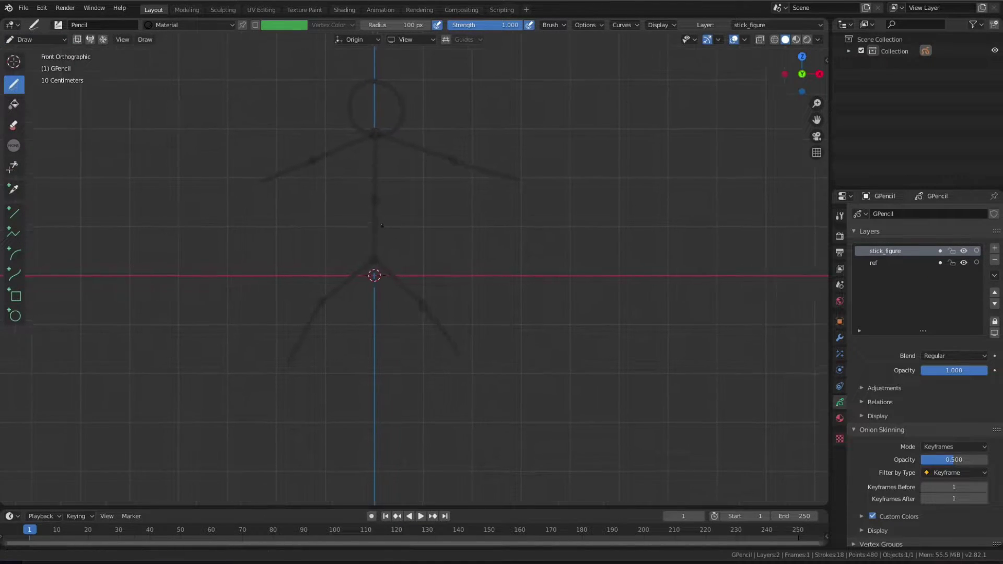
scroll(413, 219, "up", 2)
middle_click_drag(411, 209, 425, 249, "shift")
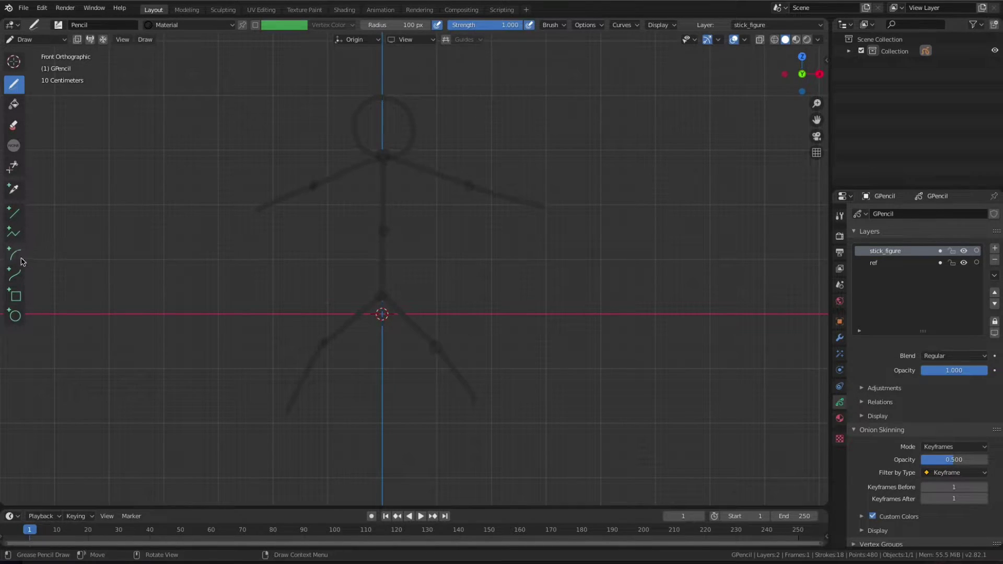
left_click(15, 212)
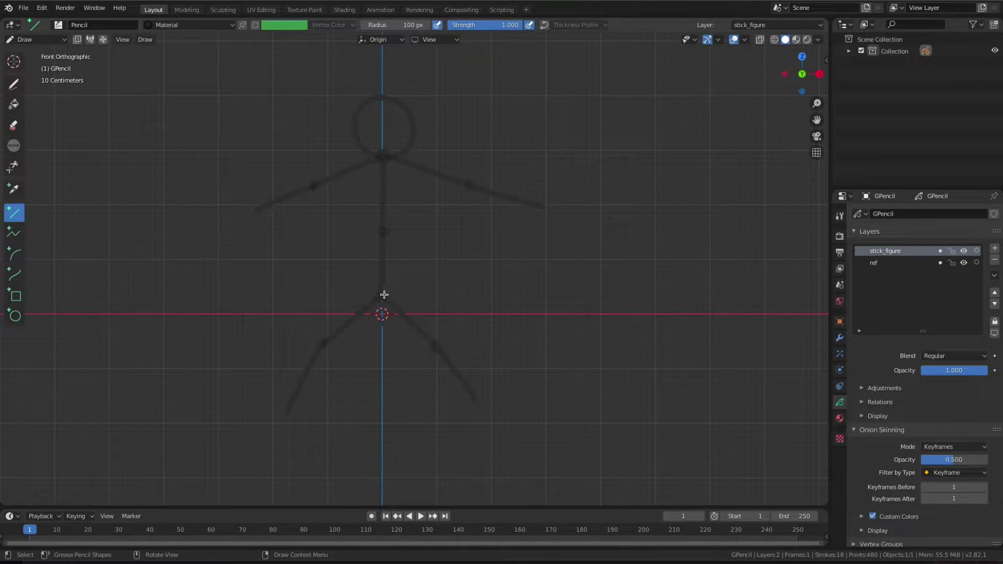
left_click_drag(384, 294, 383, 286)
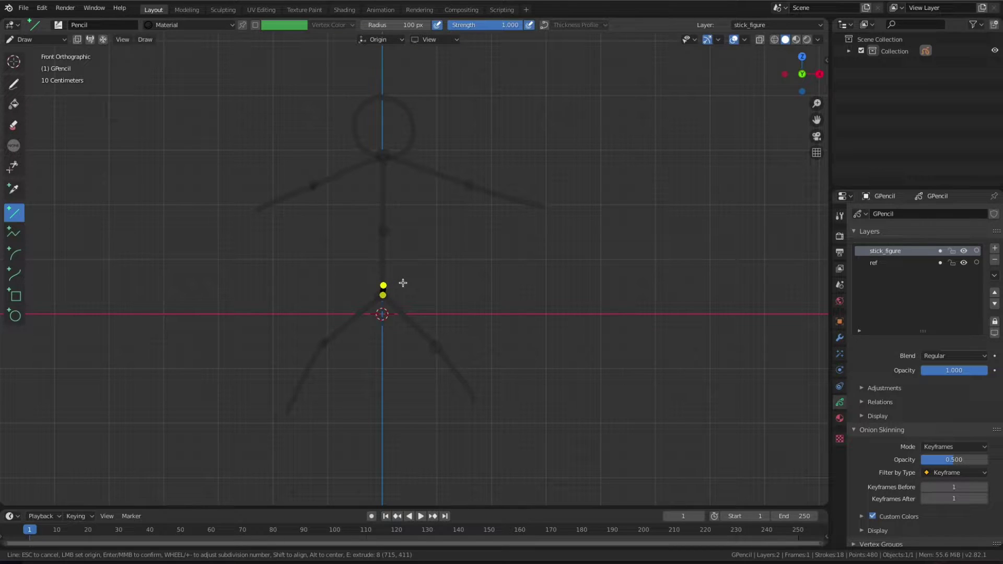
key("Return")
- In Edit Mode, lock the ref layer and box-select the stroke's upper points
left_click(34, 39)
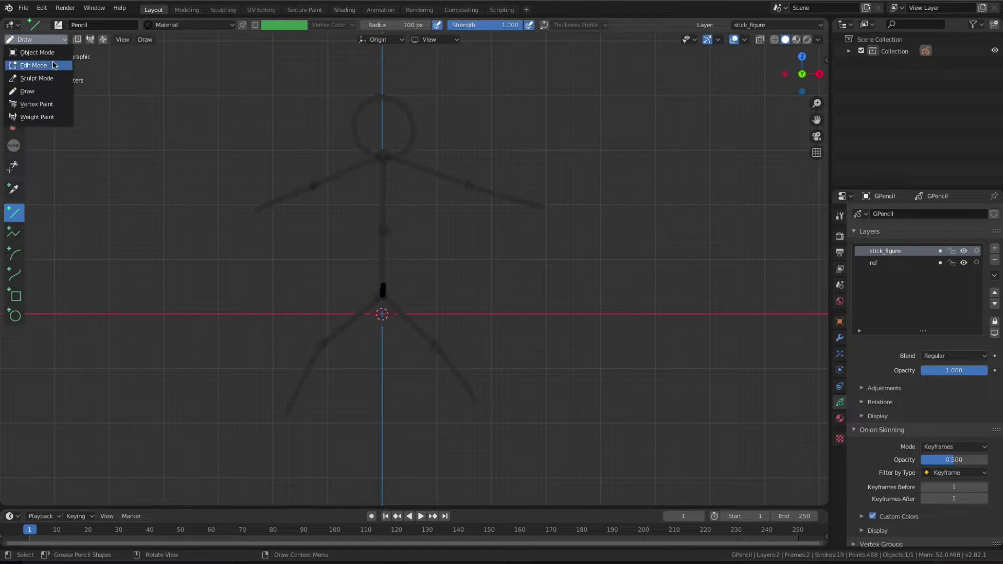
left_click(31, 66)
scroll(426, 231, "up", 2)
scroll(426, 231, "up", 1)
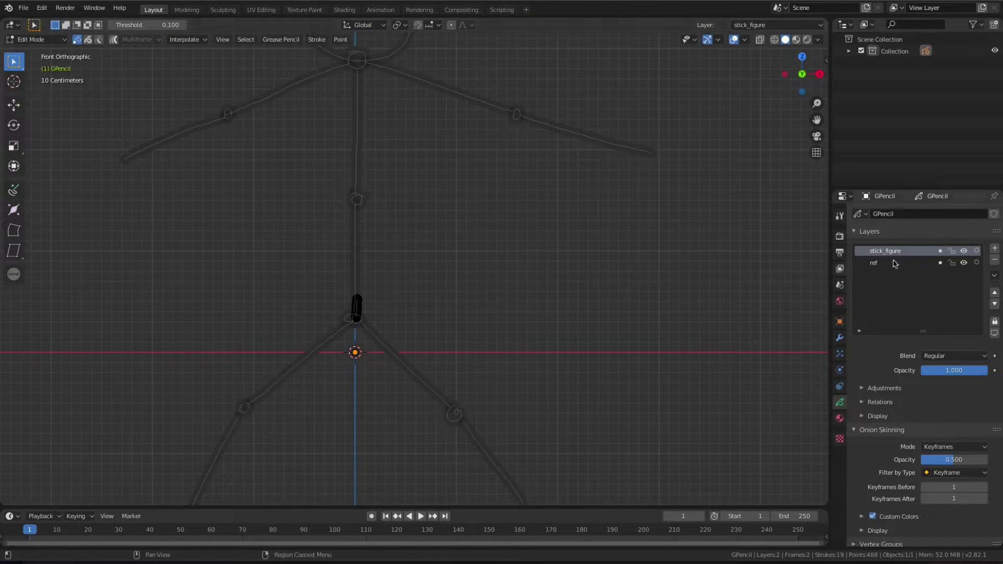
left_click(952, 263)
middle_click_drag(446, 293, 452, 314, "shift")
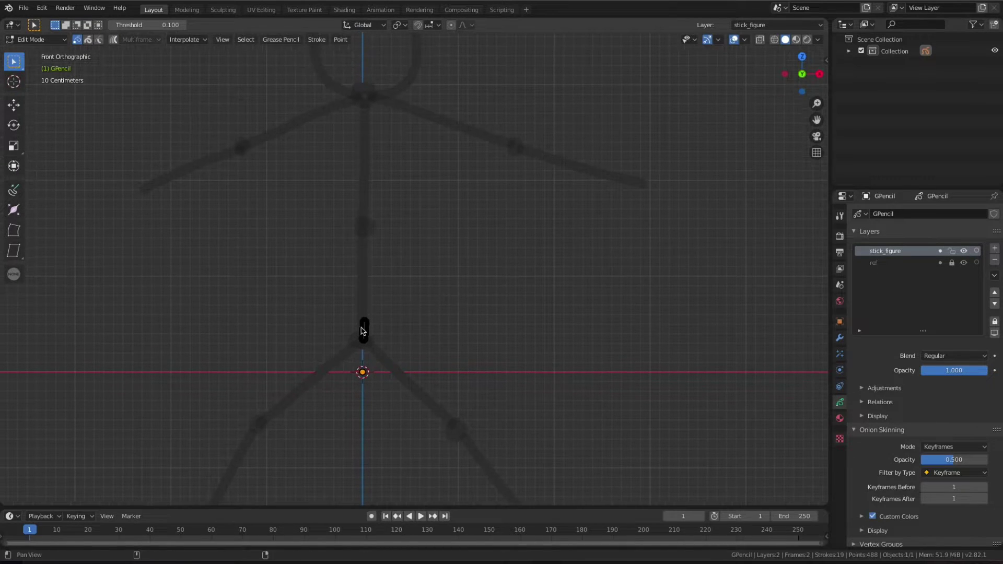
left_click_drag(337, 317, 392, 363)
scroll(397, 346, "up", 3)
scroll(399, 340, "up", 1)
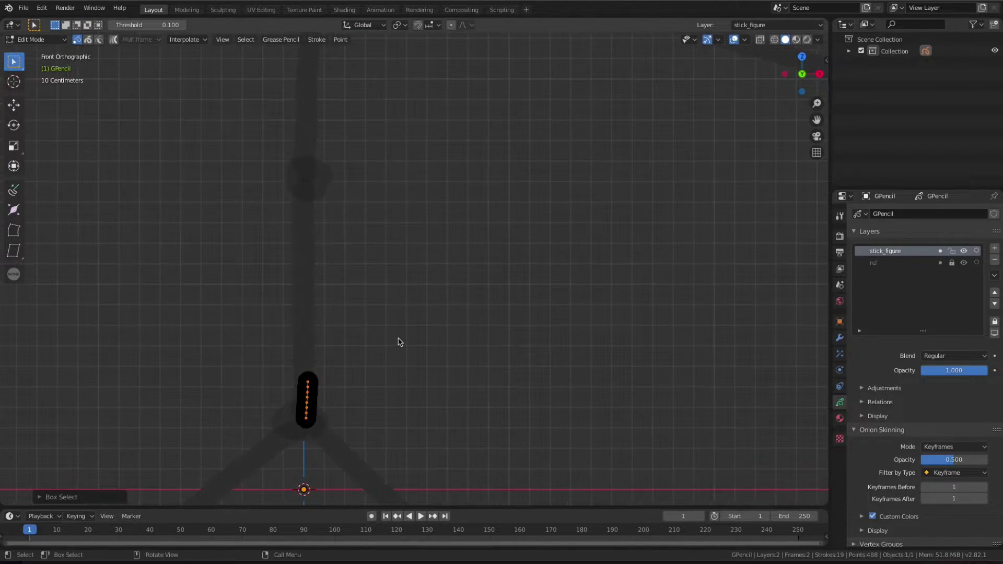
left_click_drag(293, 365, 347, 405)
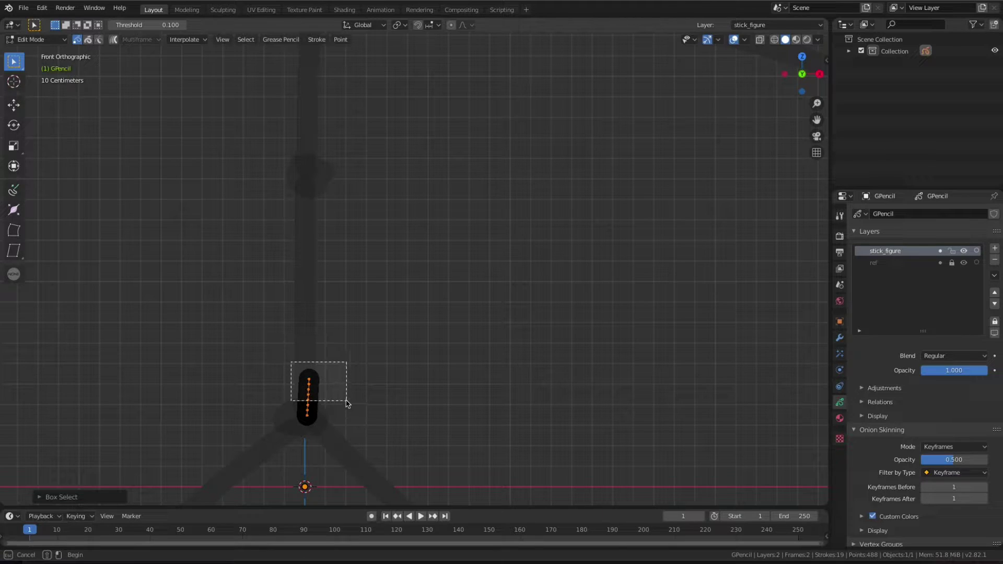
- Delete the selected upper points and reposition the remaining stroke points
key("x")
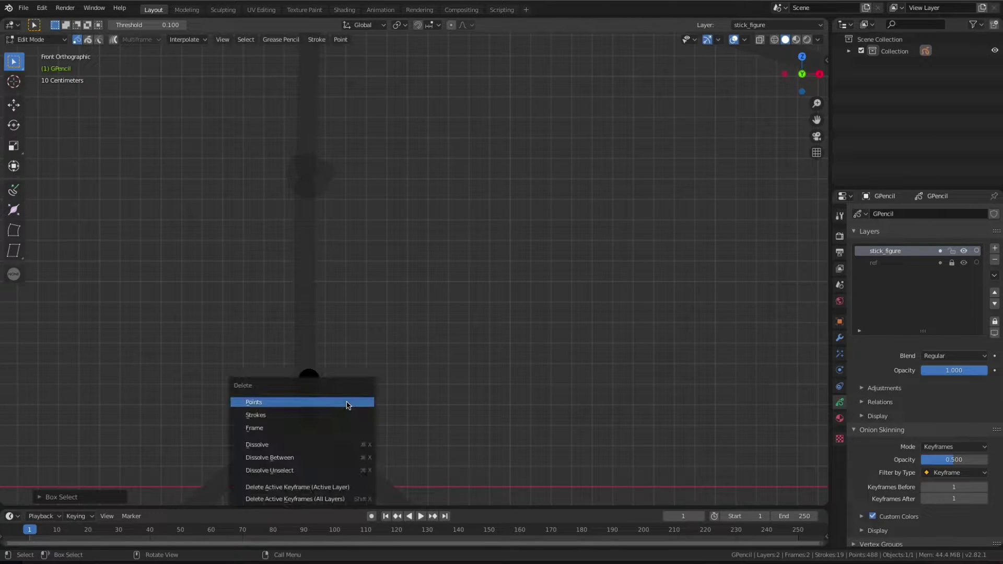
left_click(348, 406)
left_click_drag(301, 392, 322, 428)
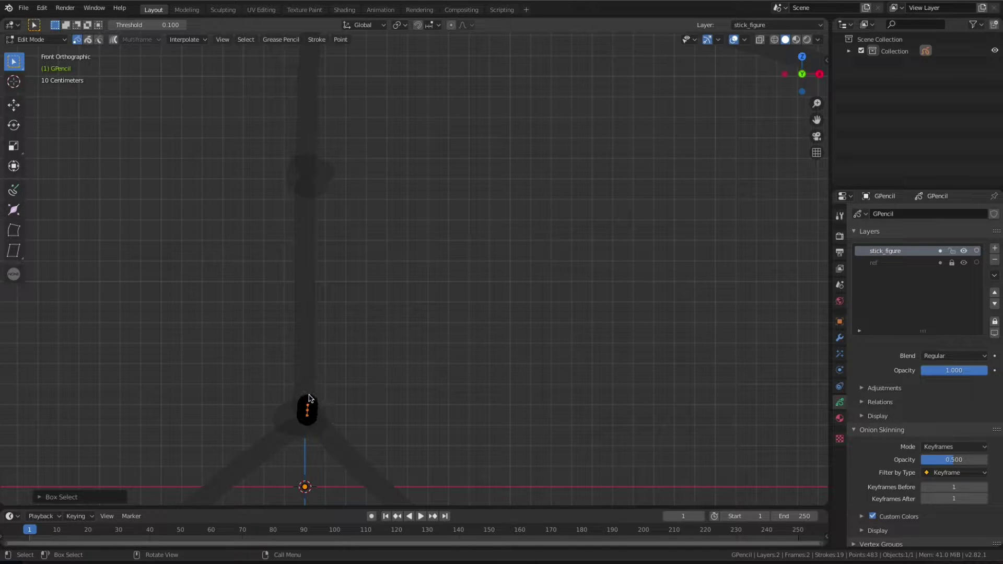
key("ctrl+z")
left_click_drag(308, 409, 317, 145)
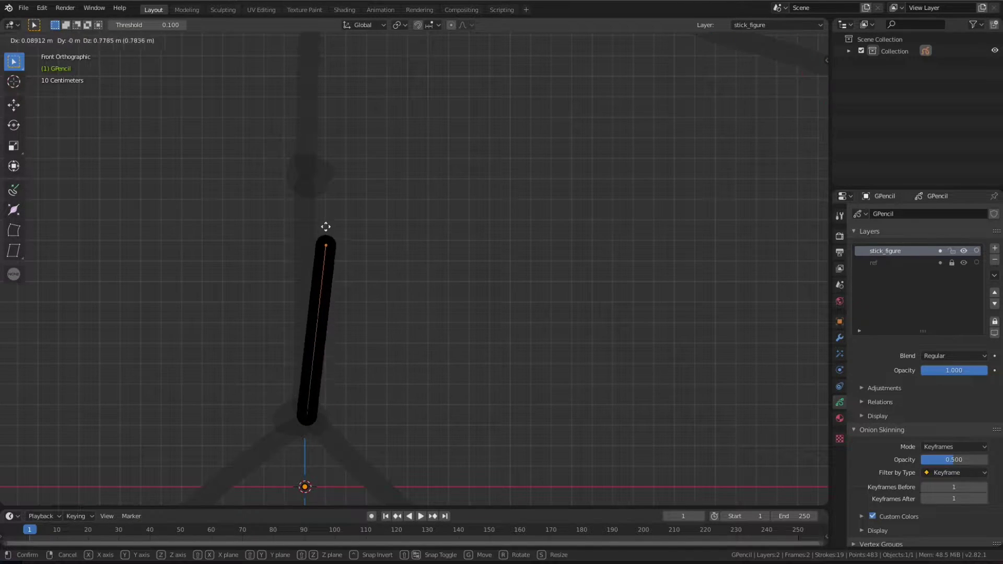
left_click_drag(291, 385, 331, 418)
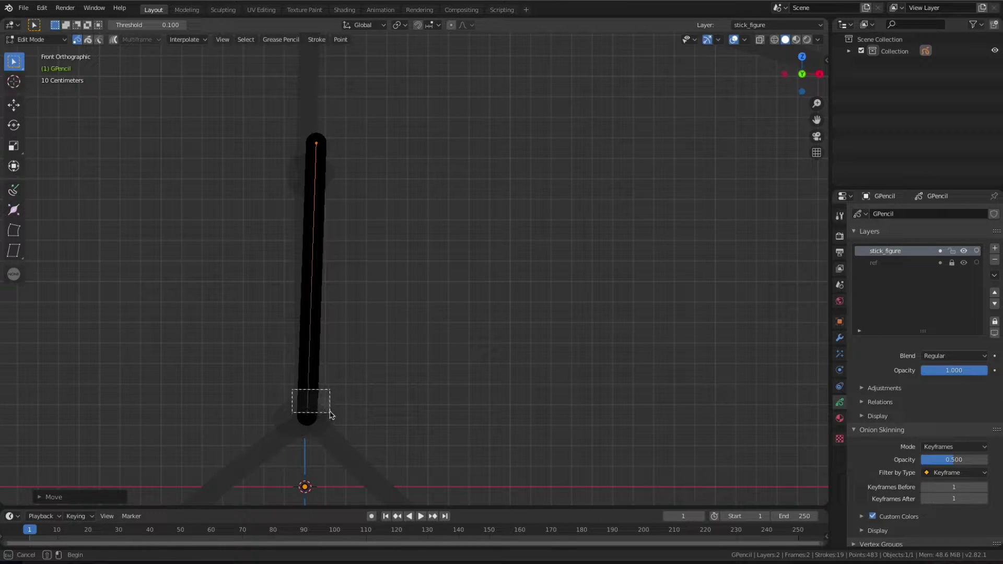
key("g")
left_click(332, 240)
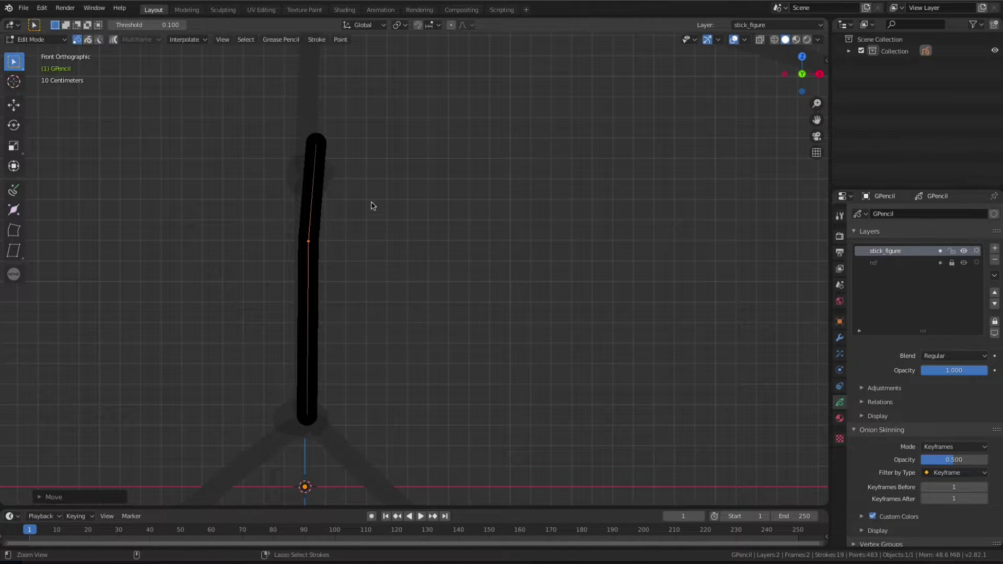
- Move the top point to the reference neck and straighten the torso
scroll(387, 246, "down", 3)
middle_click_drag(401, 213, 413, 302, "shift")
left_click_drag(332, 259, 376, 294)
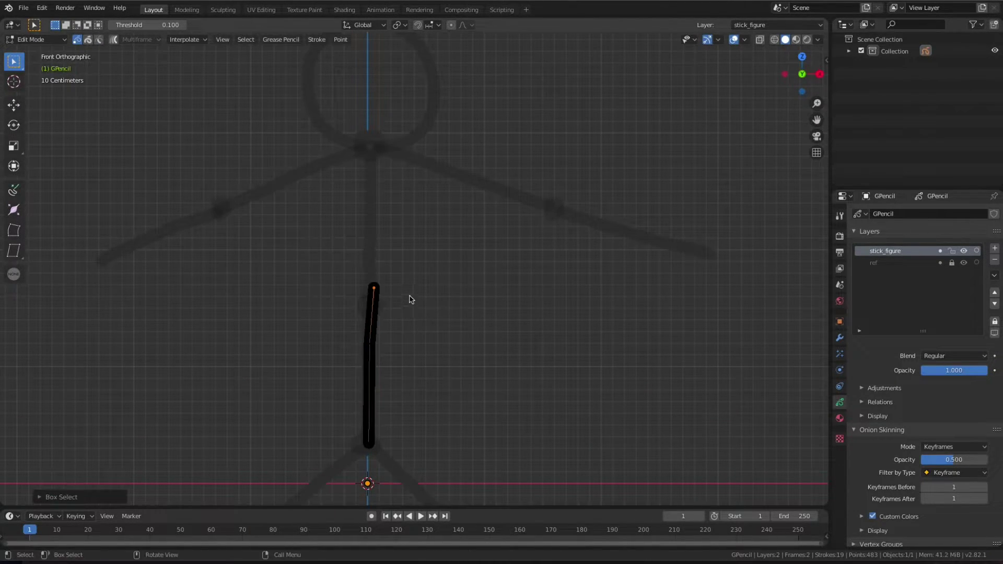
key("g")
left_click(402, 157)
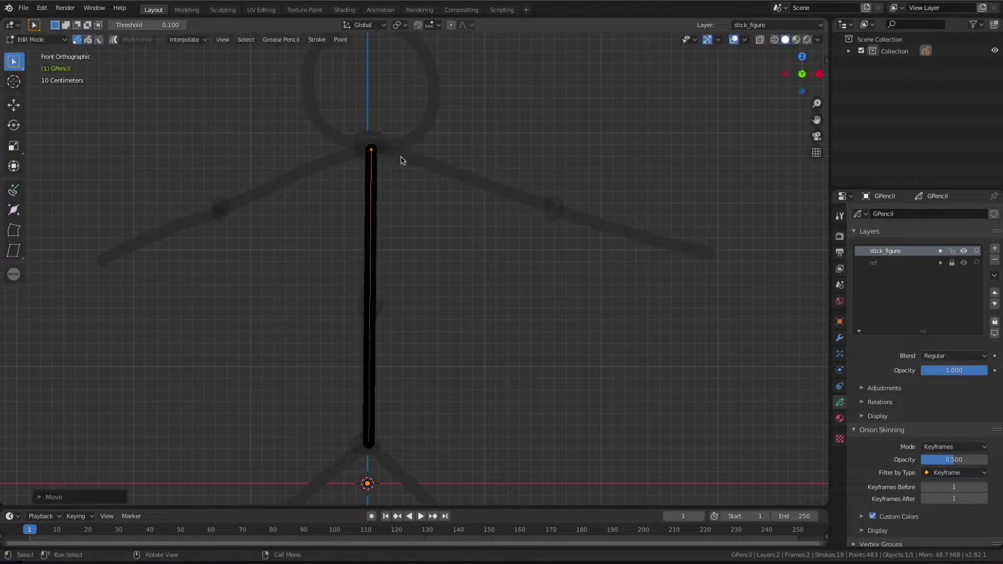
left_click_drag(340, 415, 424, 462)
left_click_drag(336, 303, 374, 351)
key("g")
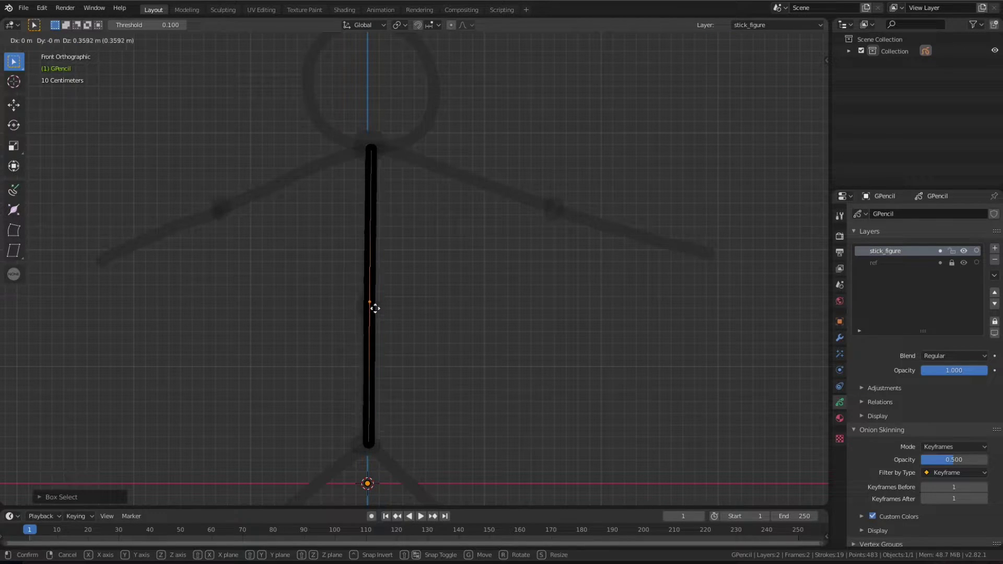
left_click(376, 313)
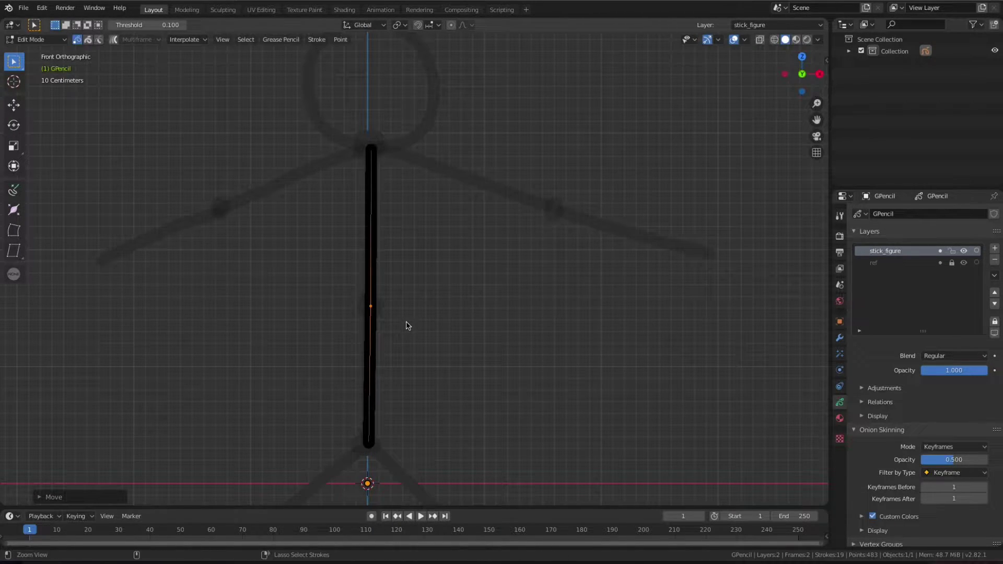
- Extrude the right and left arms from the torso top to the reference hands
scroll(405, 328, "down", 1)
middle_click_drag(428, 362, 430, 319, "shift")
left_click_drag(358, 107, 465, 413)
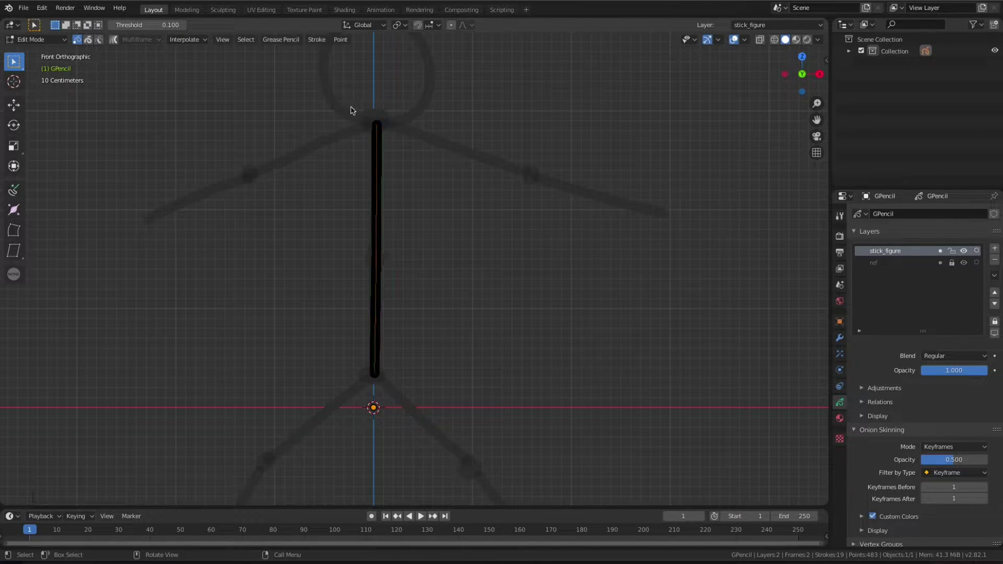
left_click_drag(352, 106, 405, 155)
key("e")
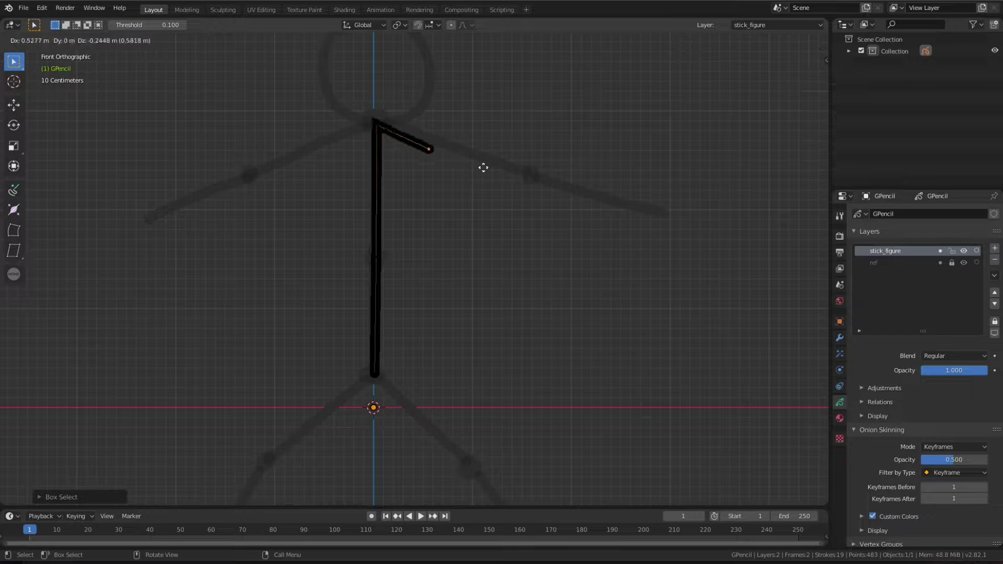
left_click(554, 188)
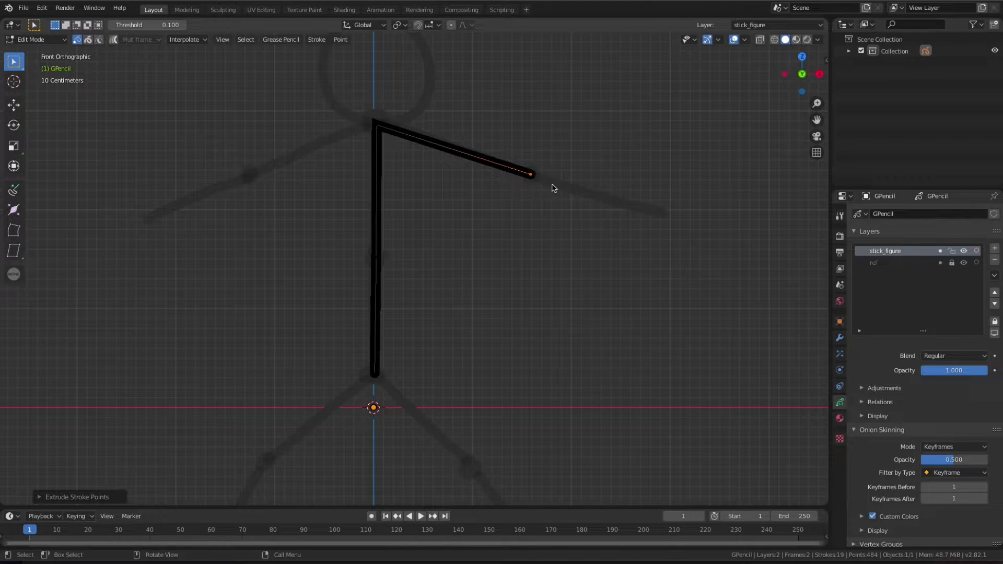
key("g")
left_click(740, 236)
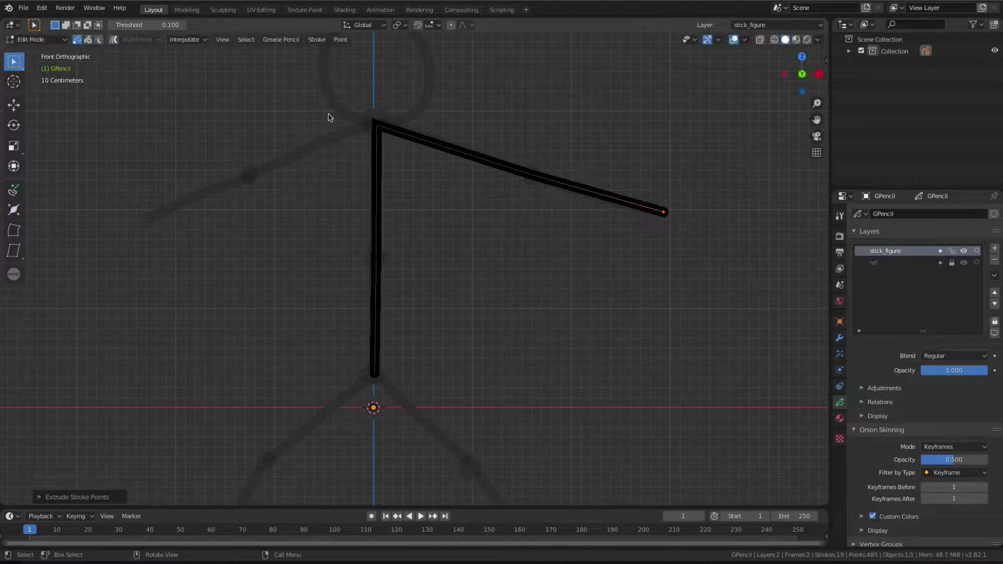
left_click_drag(347, 107, 388, 148)
key("e")
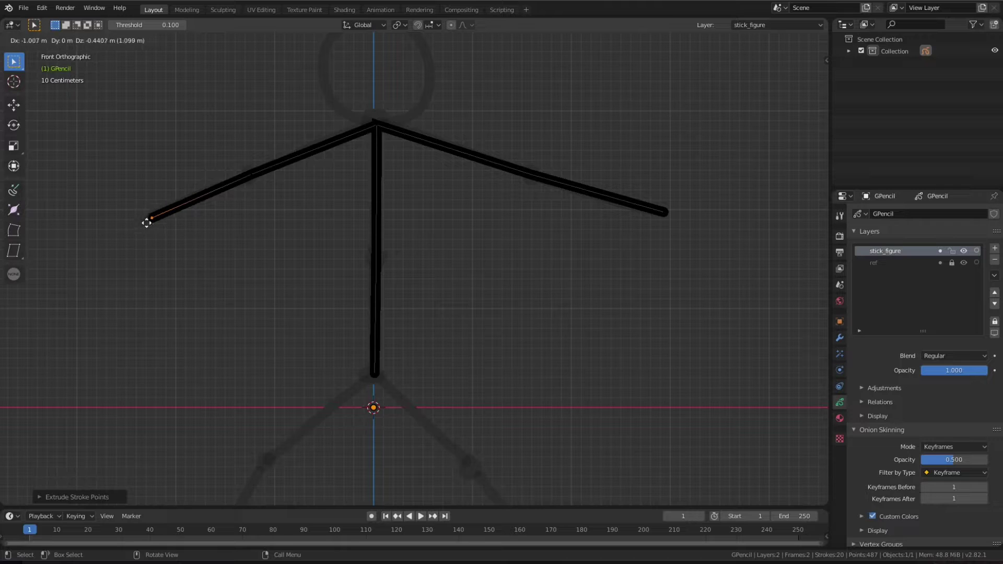
left_click(146, 223)
- Extrude the right leg from the hip with a knee and foot matching the reference
scroll(441, 221, "down", 1)
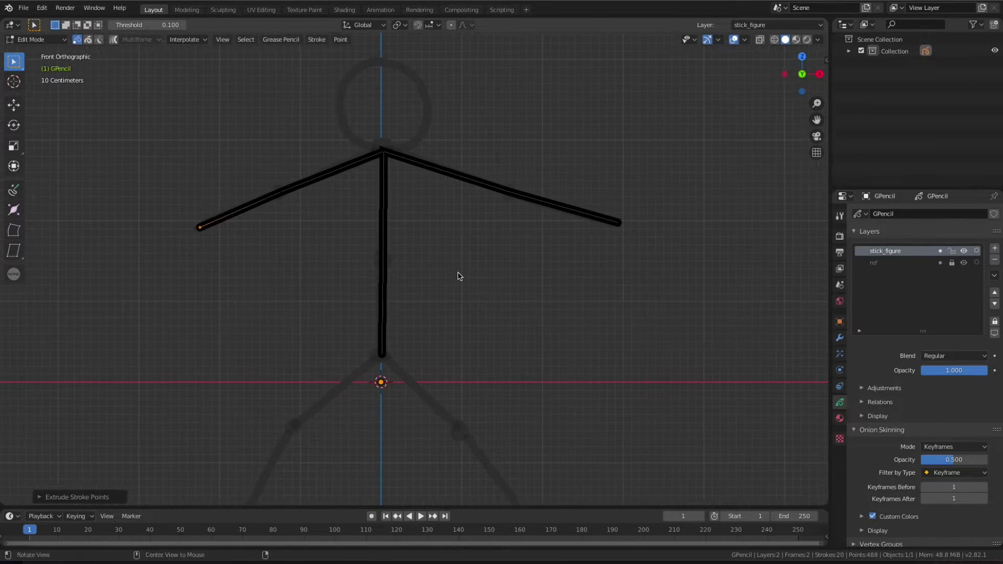
scroll(421, 271, "down", 3, "shift")
left_click(376, 286)
key("e")
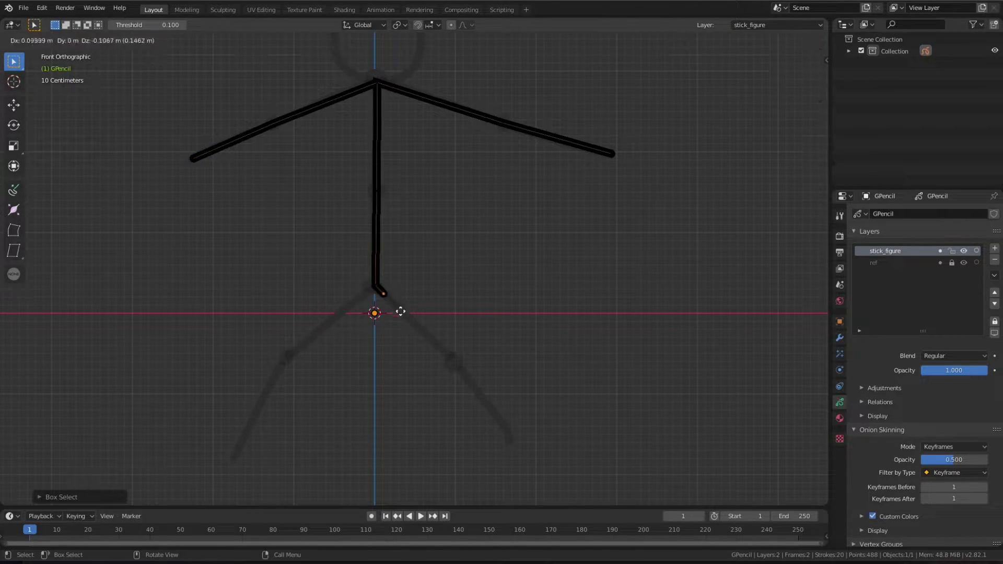
left_click(460, 368)
key("e")
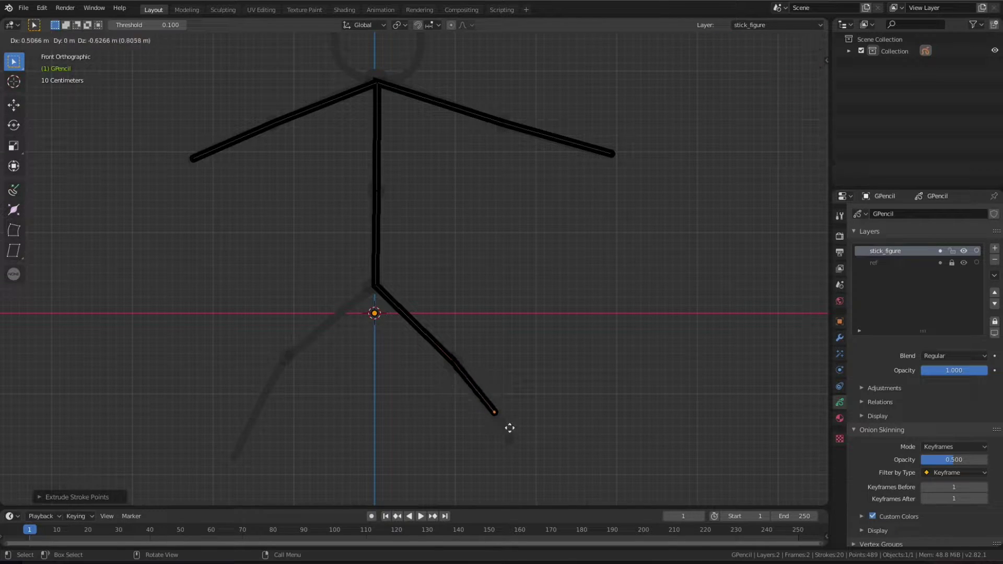
left_click(523, 451)
- Extrude the left leg from the hip with a knee and foot matching the reference
left_click_drag(366, 282, 381, 292)
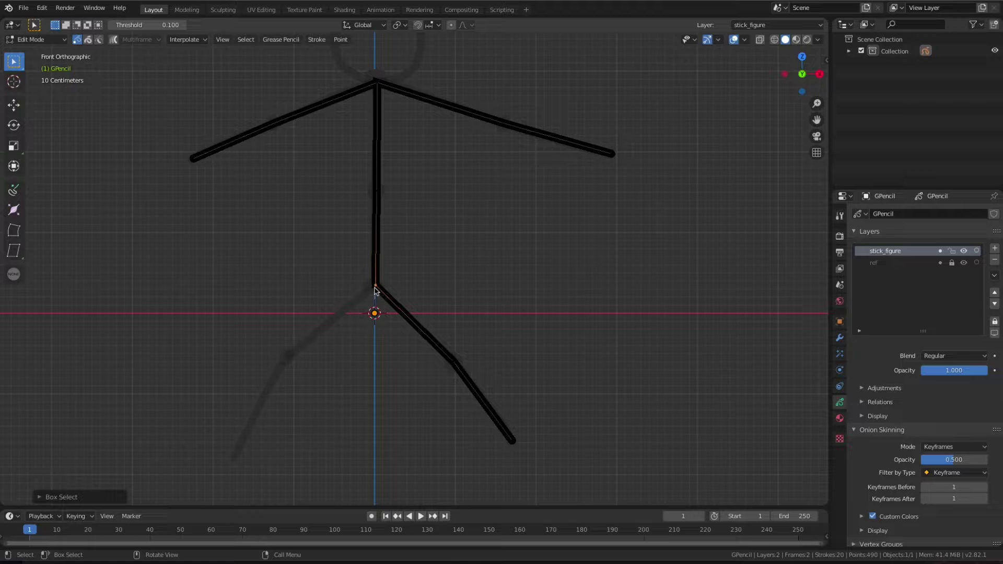
left_click(373, 296)
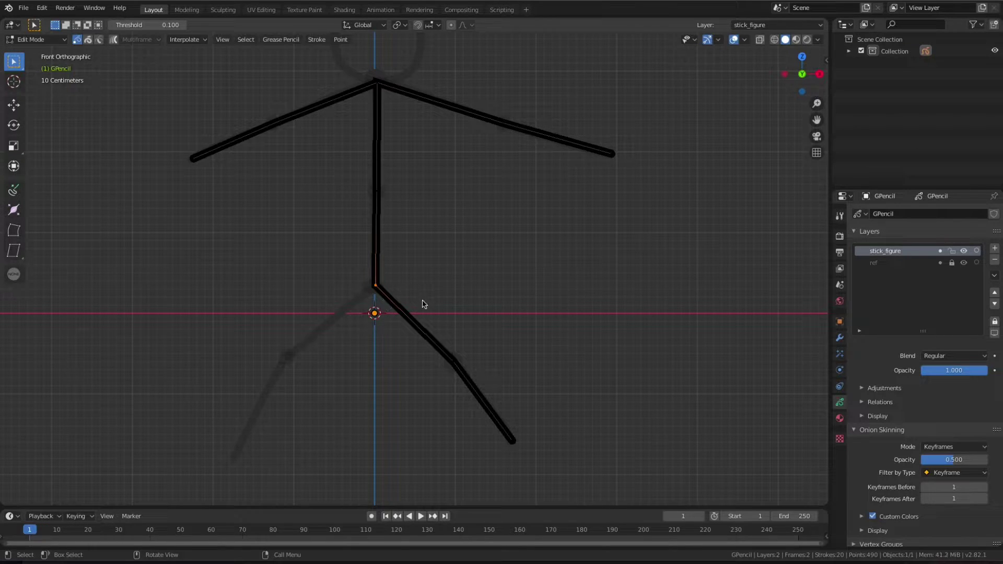
left_click_drag(432, 307, 457, 346)
left_click(377, 289)
key("e")
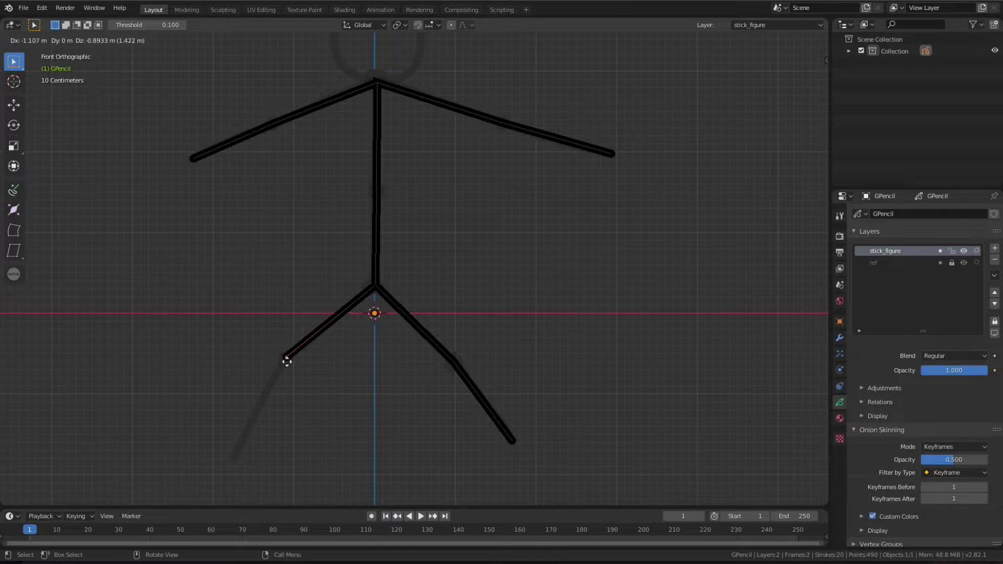
left_click(287, 361)
key("e")
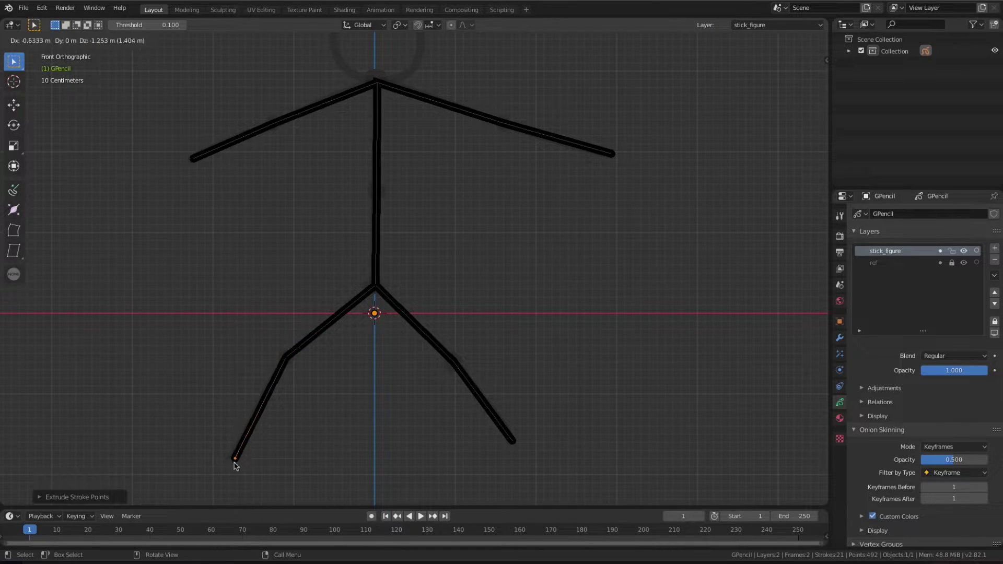
left_click(235, 460)
middle_click_drag(439, 240, 415, 270, "ctrl")
left_click(995, 248)
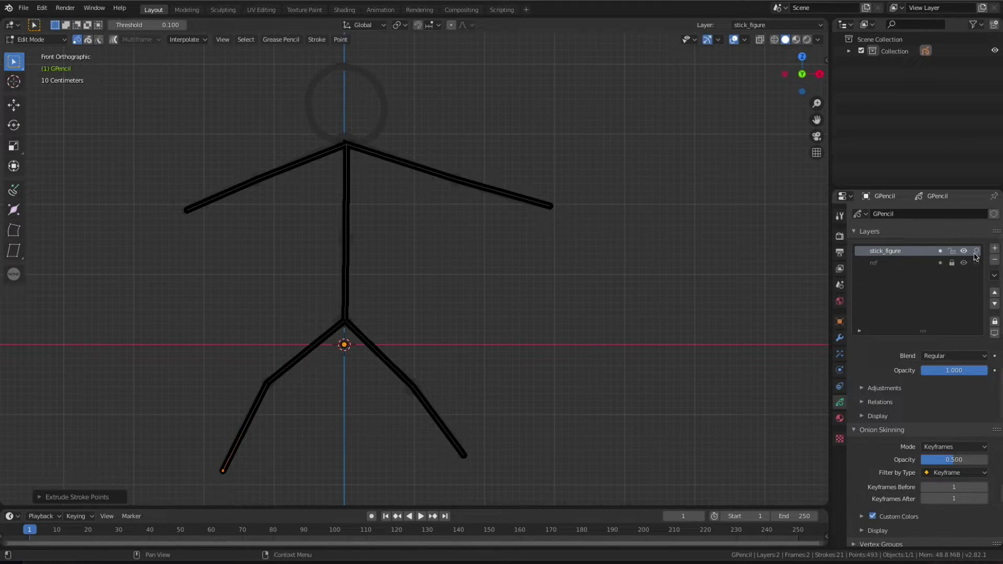
- Name the new layer 'head' and draw a Circle-tool head over the reference head
double_click(916, 252)
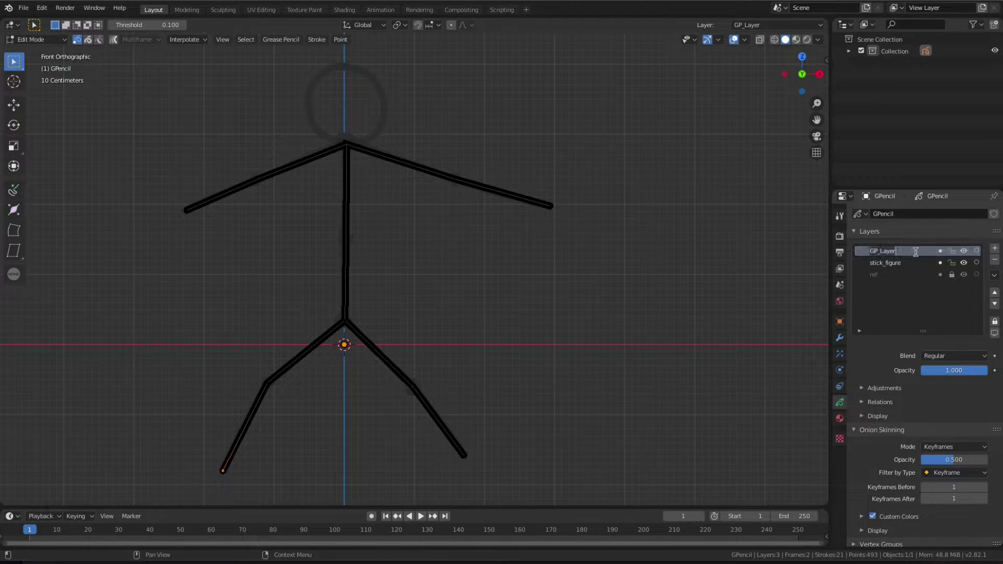
type("head")
key("Return")
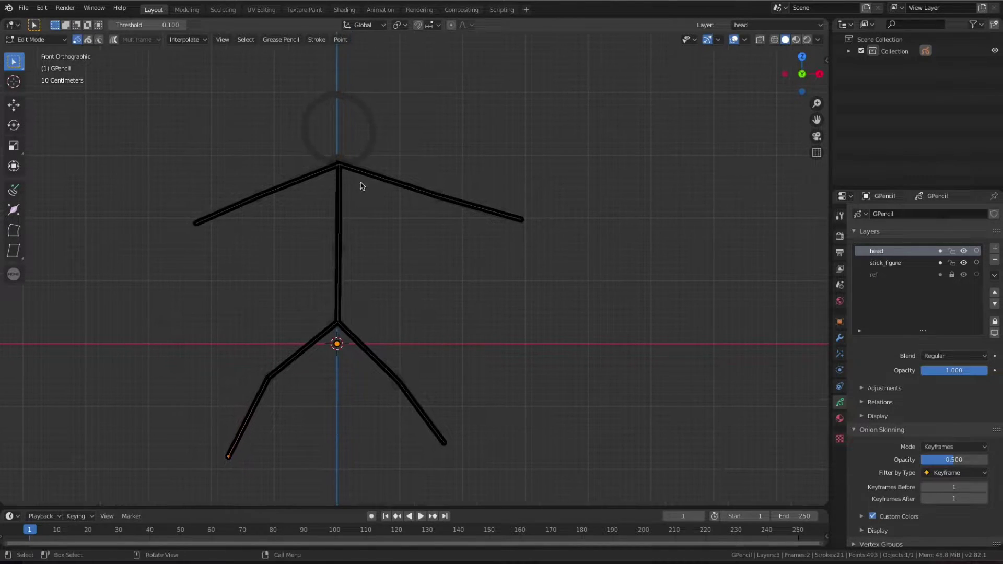
left_click(34, 39)
left_click(60, 85)
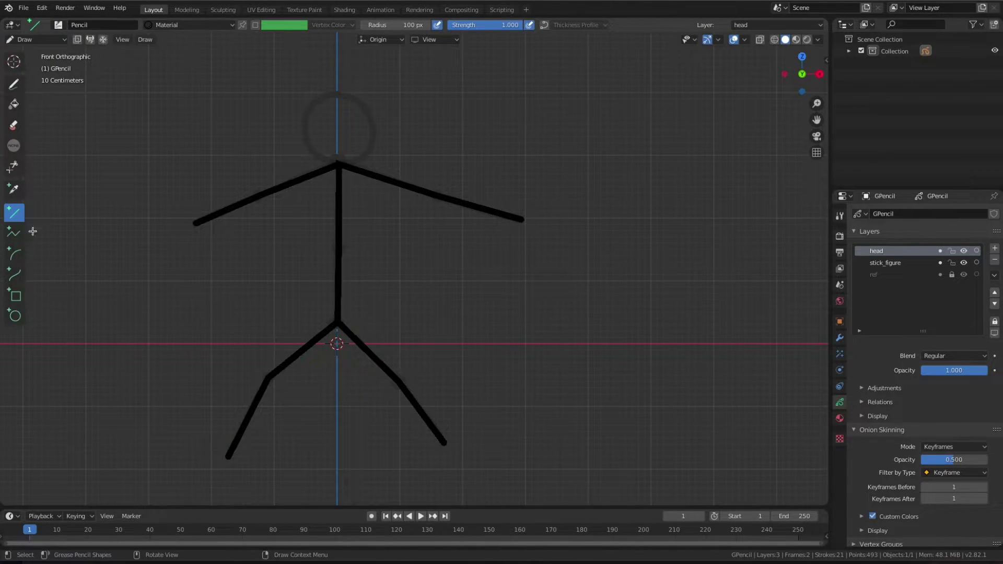
left_click(14, 315)
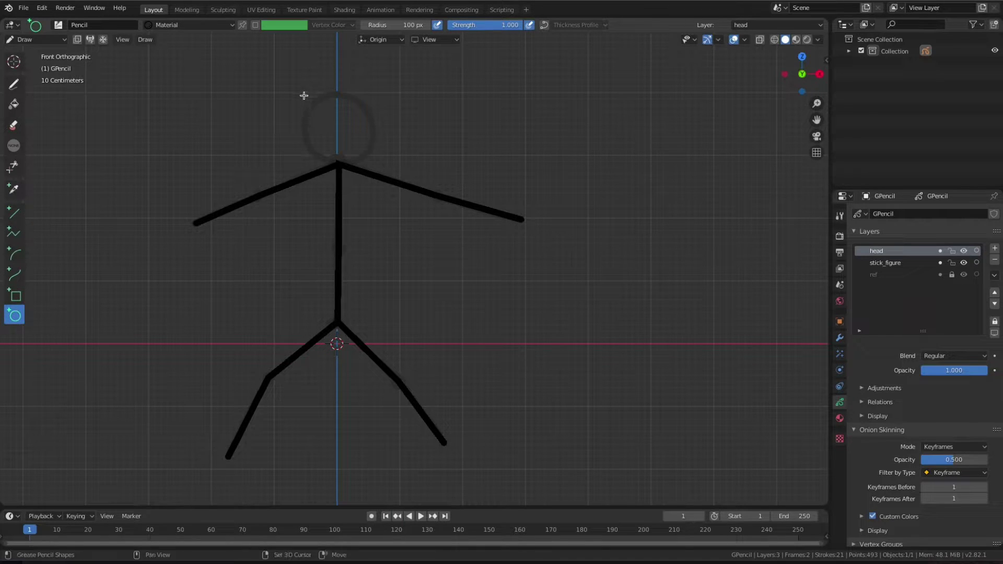
left_click_drag(302, 93, 368, 168)
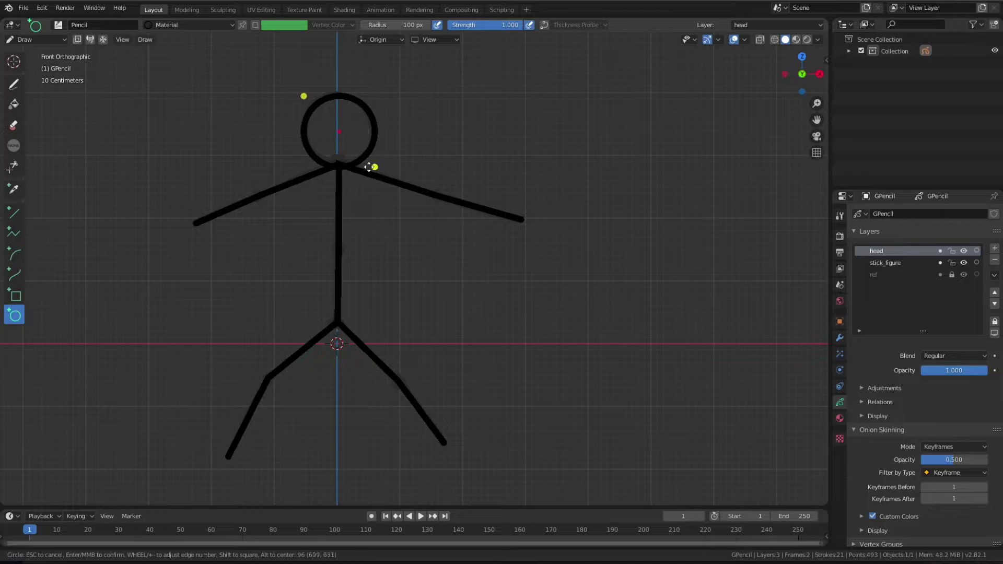
key("Return")
- Add a new material slot with a material named 'fill'
left_click(840, 418)
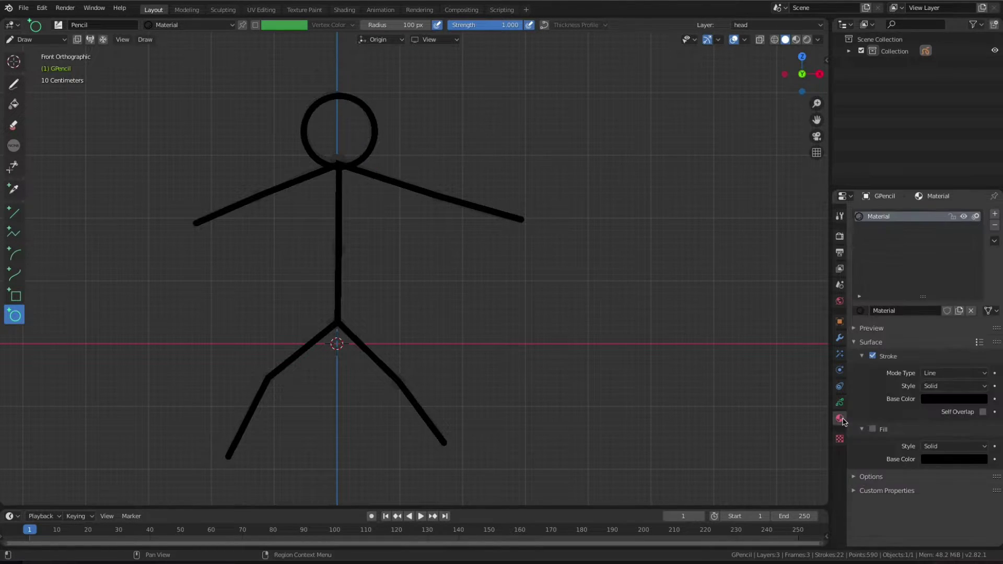
left_click(995, 214)
left_click(900, 217)
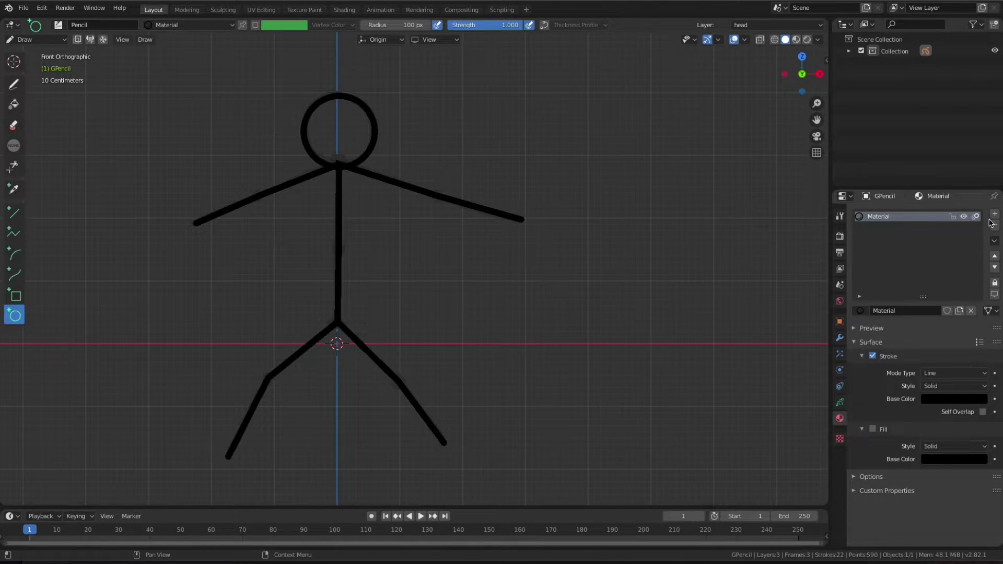
left_click(940, 229)
left_click(909, 311)
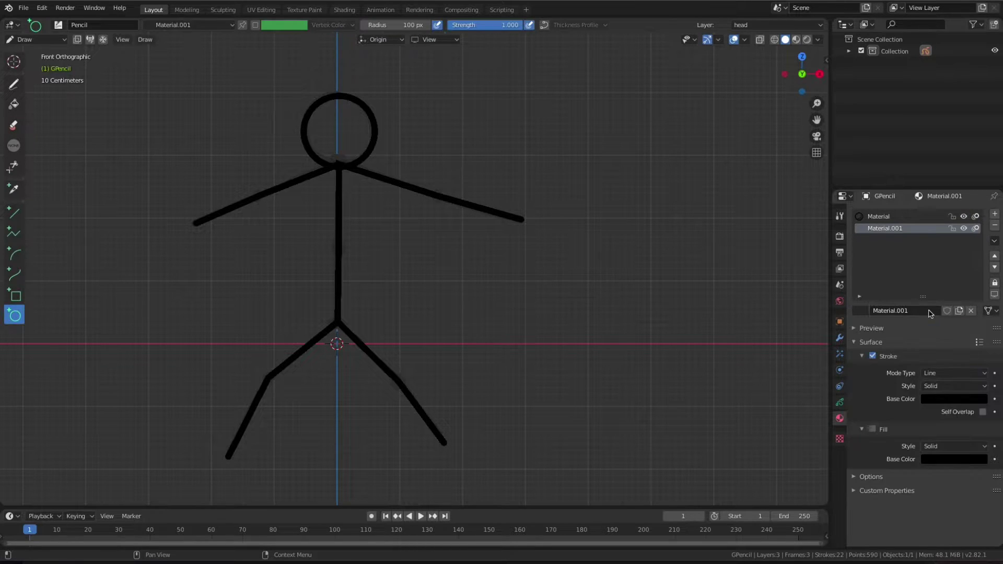
double_click(904, 229)
type("fill")
key("Return")
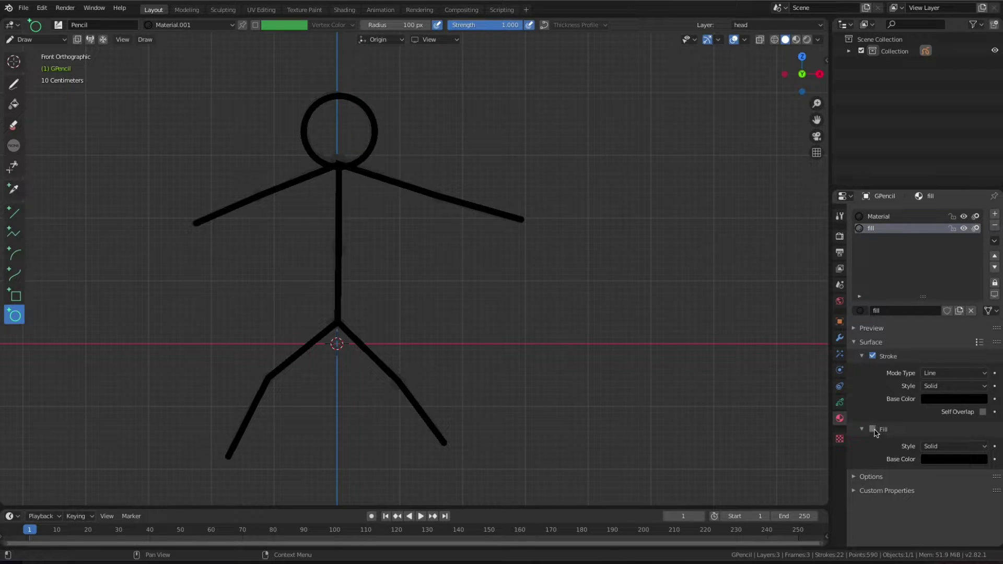
- Lock stick_figure, assign 'fill' to the head circle with Fill enabled, and return to Object Mode
left_click(62, 39)
left_click(37, 65)
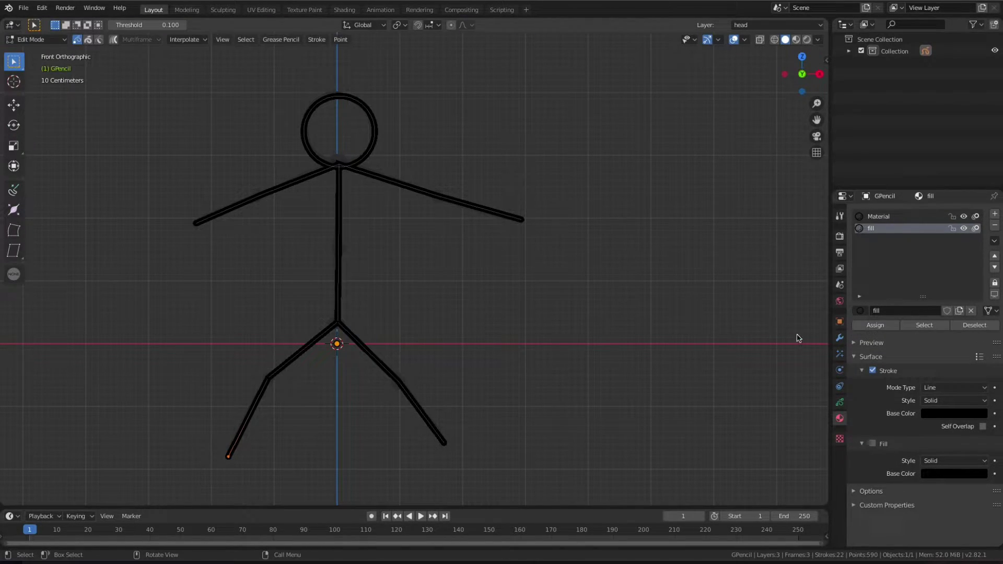
left_click(840, 403)
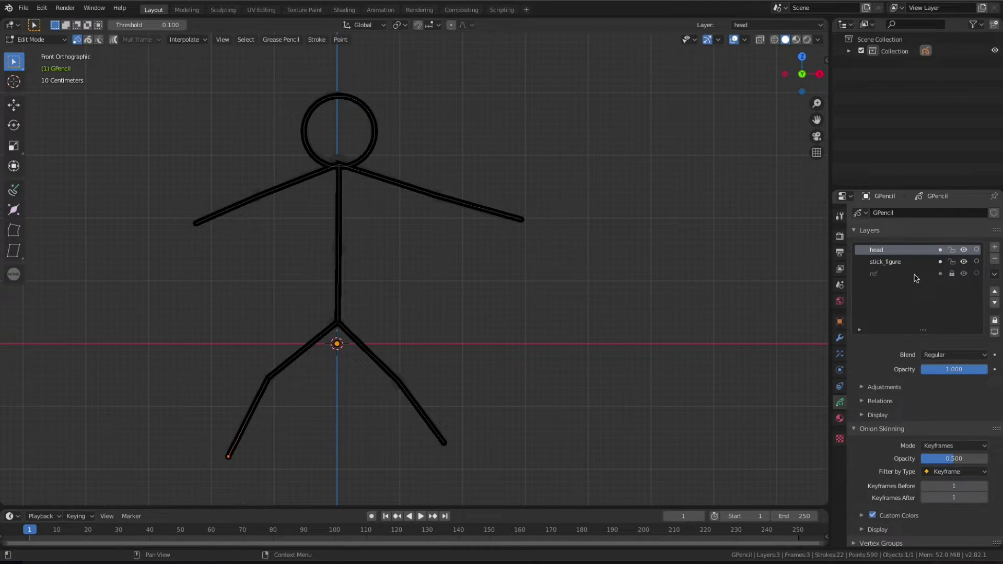
left_click(952, 262)
left_click_drag(270, 73, 423, 201)
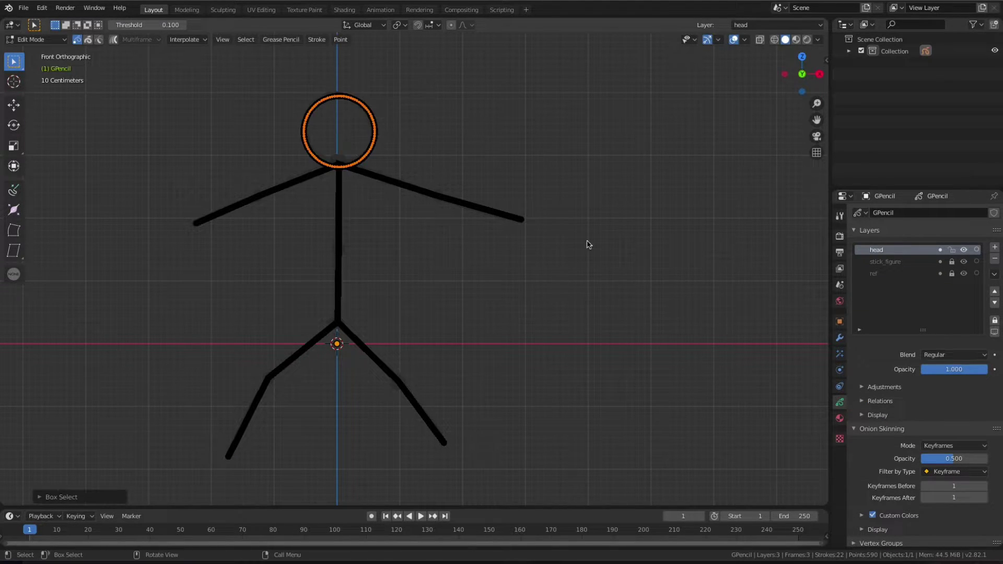
left_click(840, 418)
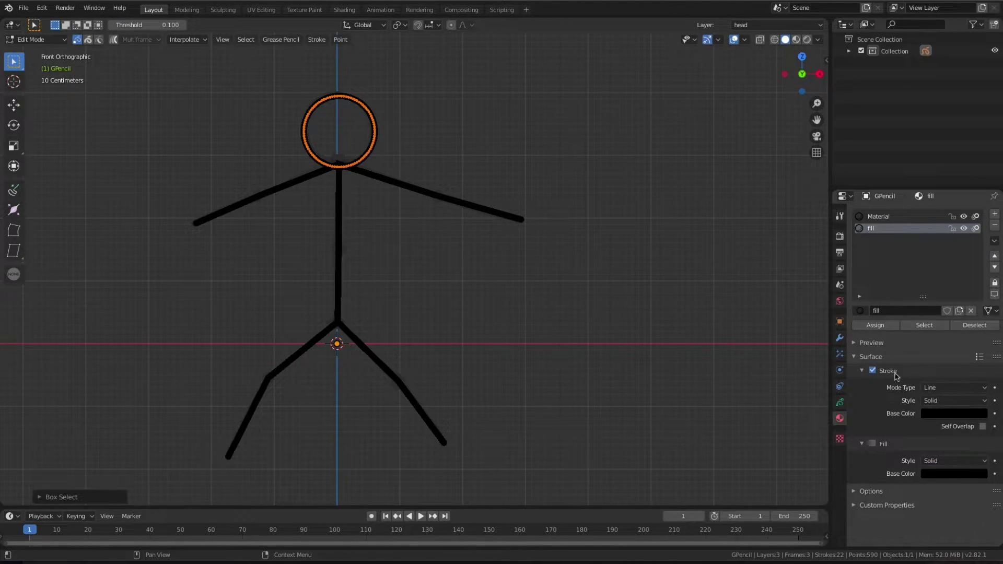
left_click(876, 325)
left_click(872, 444)
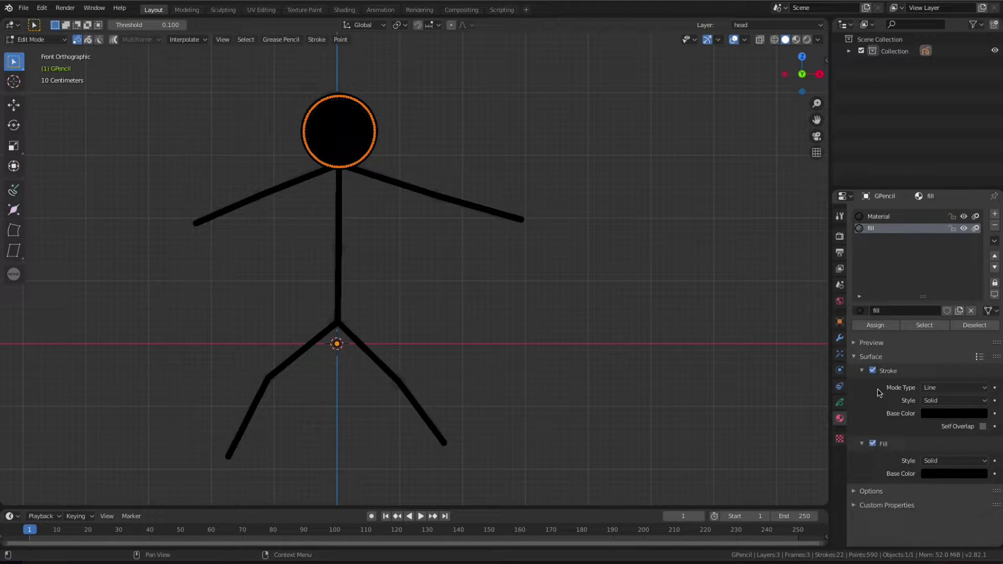
left_click(34, 39)
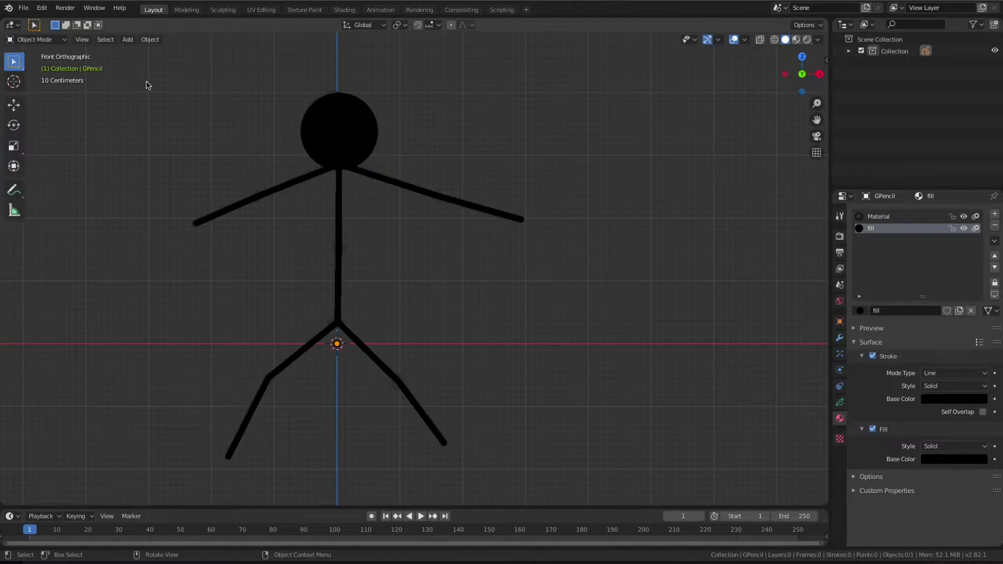
- Add an armature, scale its bone shorter and place it along the lower torso above the hips
scroll(422, 155, "down", 2, "ctrl")
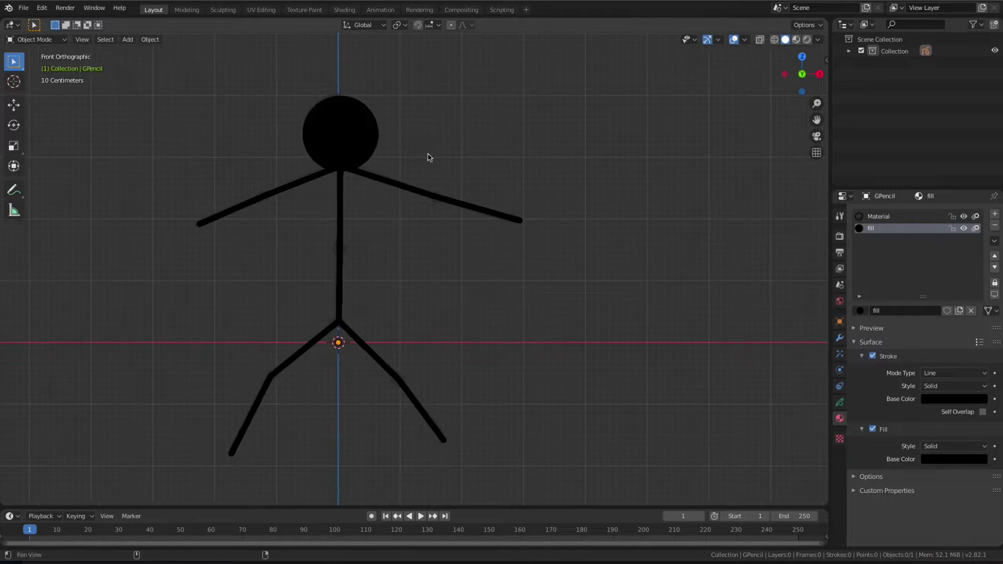
scroll(430, 157, "down", 1, "ctrl")
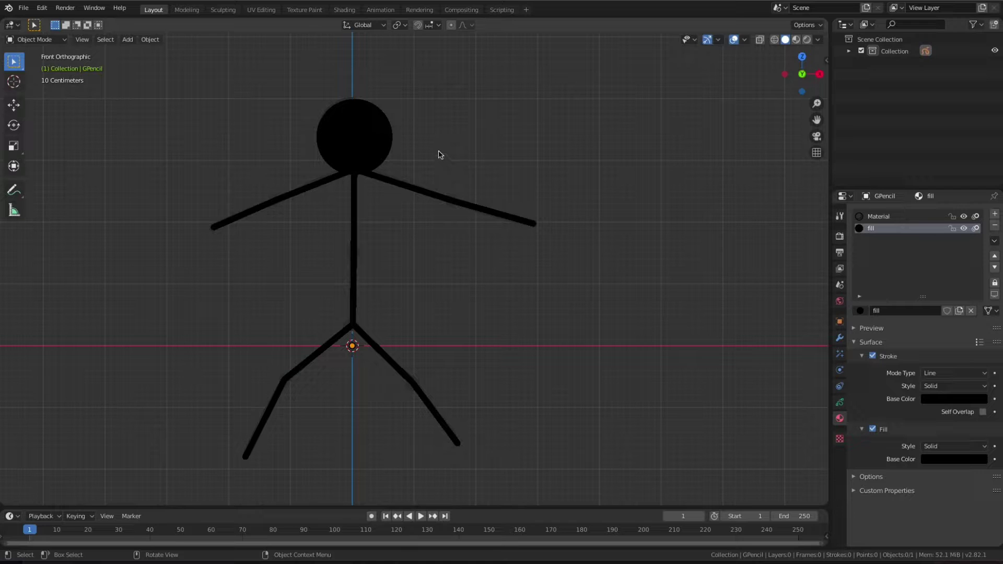
key("shift+a")
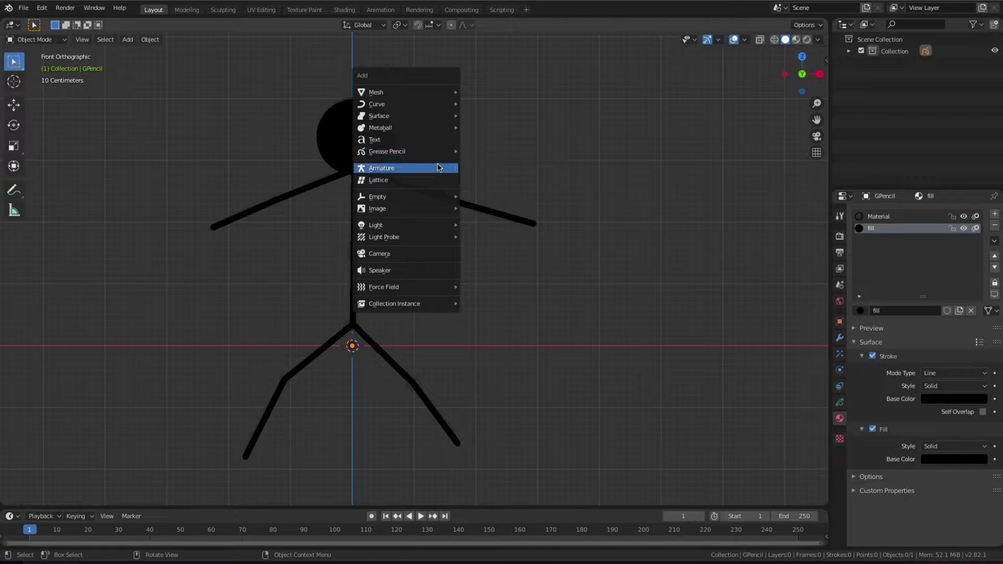
left_click(433, 168)
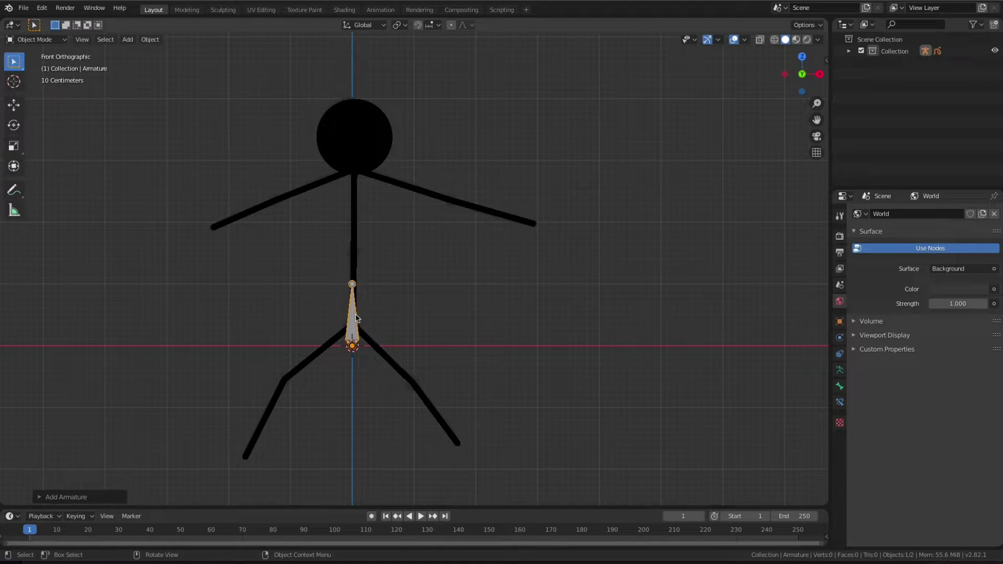
key("s")
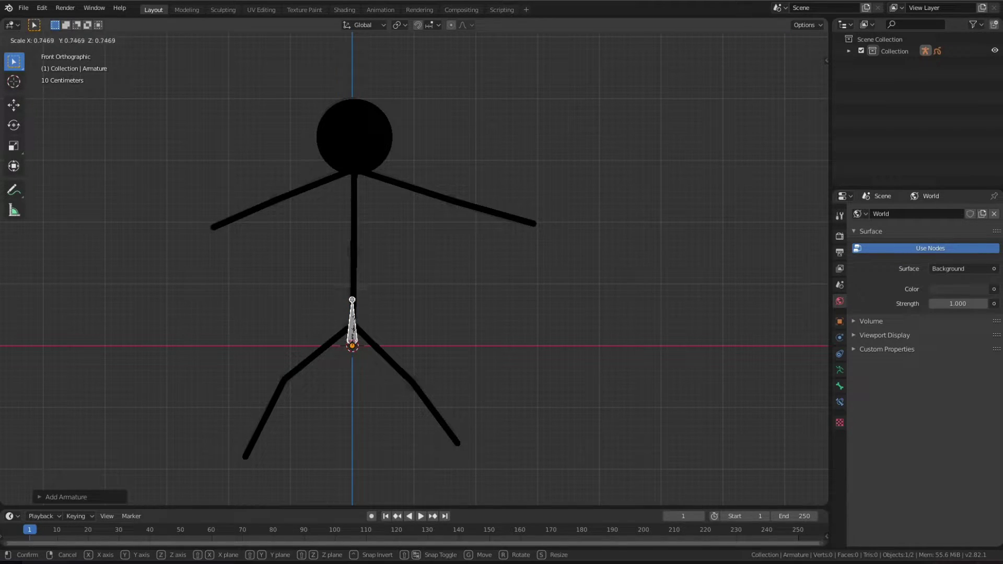
left_click(357, 328)
key("g")
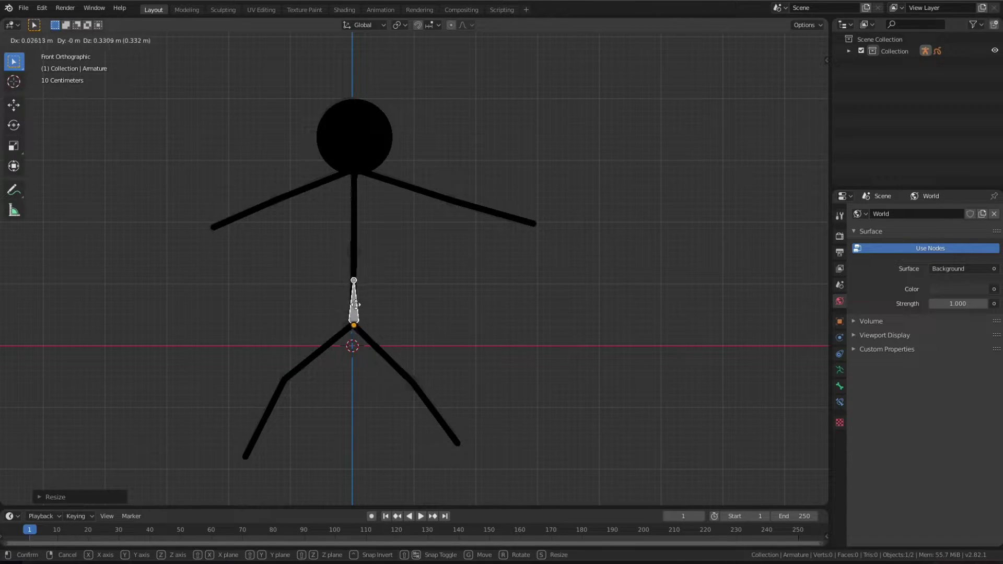
left_click(356, 304)
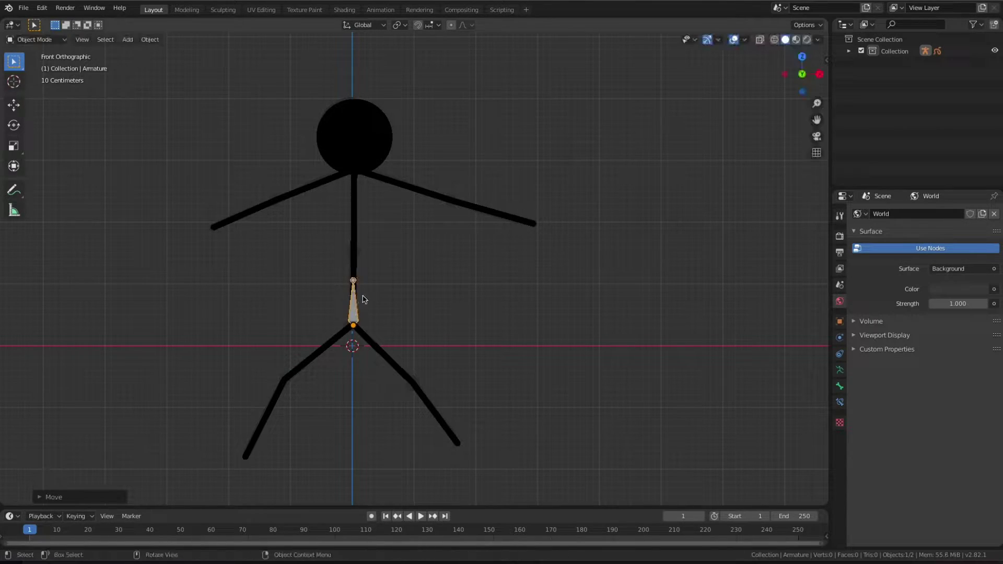
left_click(34, 40)
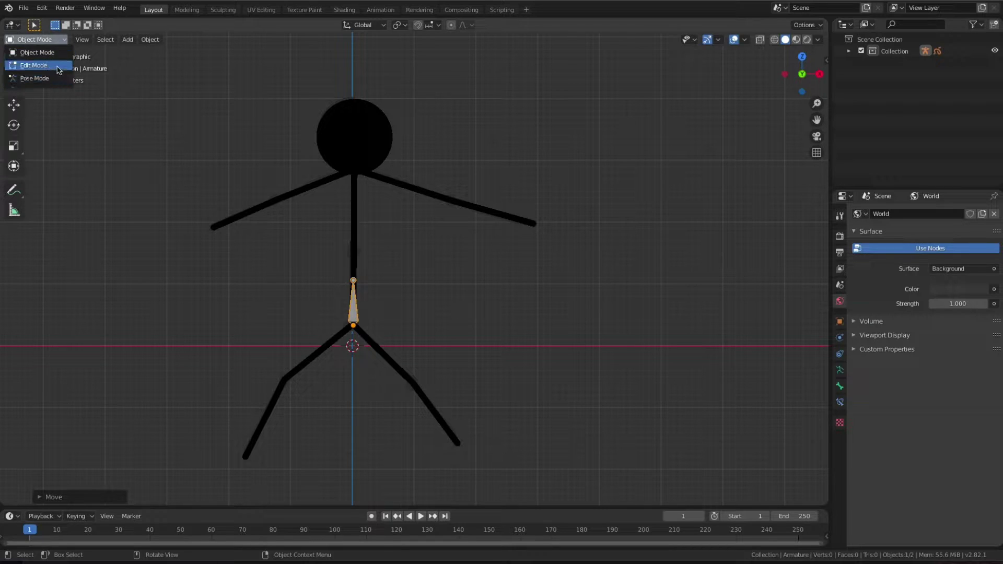
- In bone Edit Mode, duplicate the bone onto the upper torso, head and left upper arm
left_click(28, 66)
left_click(370, 318)
key("shift")
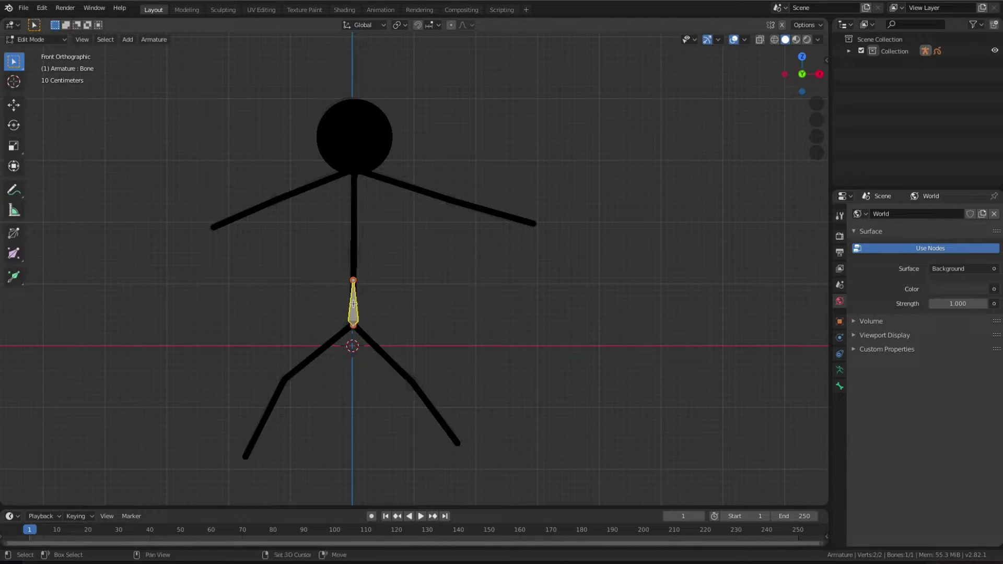
key("shift+d")
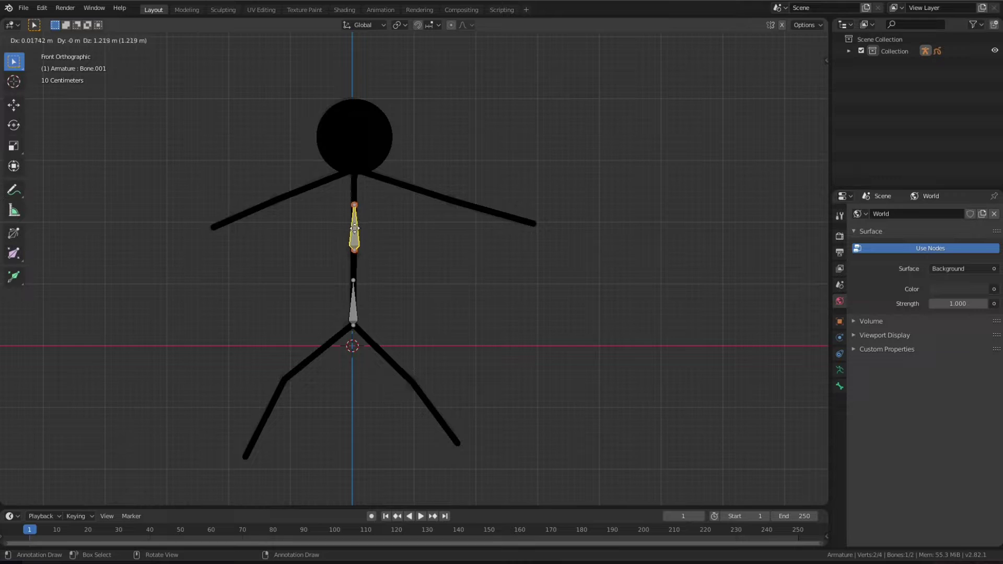
left_click(355, 228)
key("shift+d")
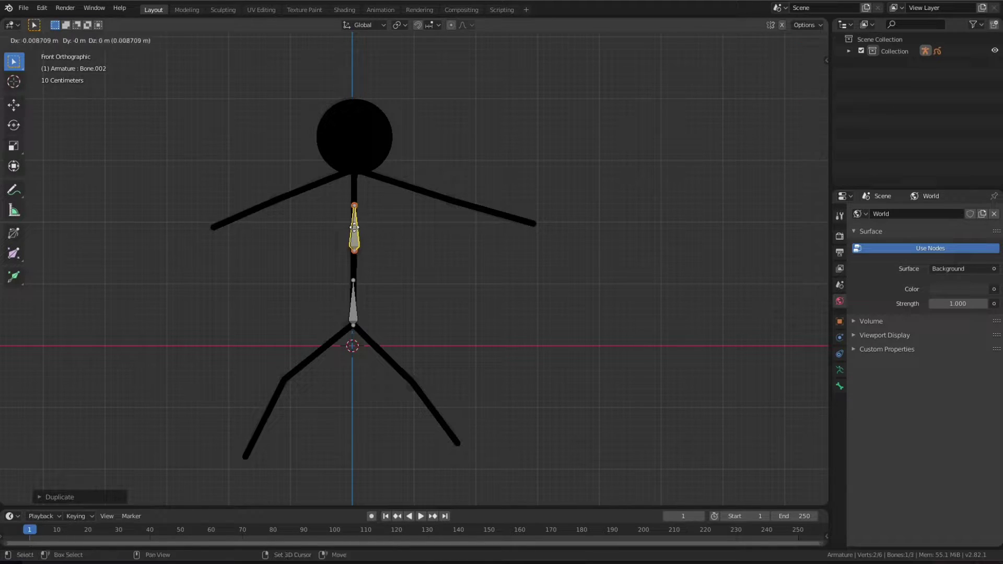
left_click(356, 148)
key("shift+d")
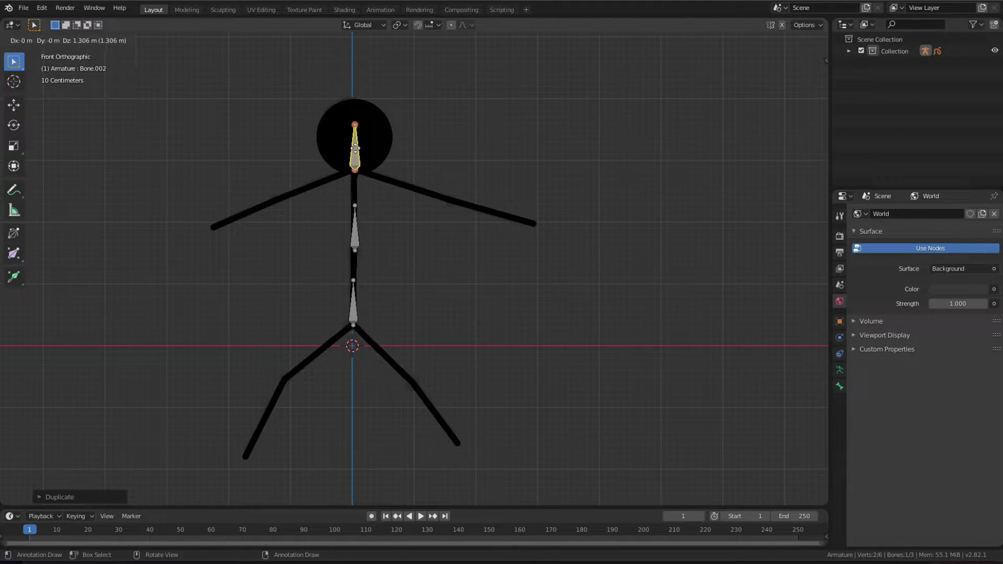
left_click(357, 151)
key("shift+d")
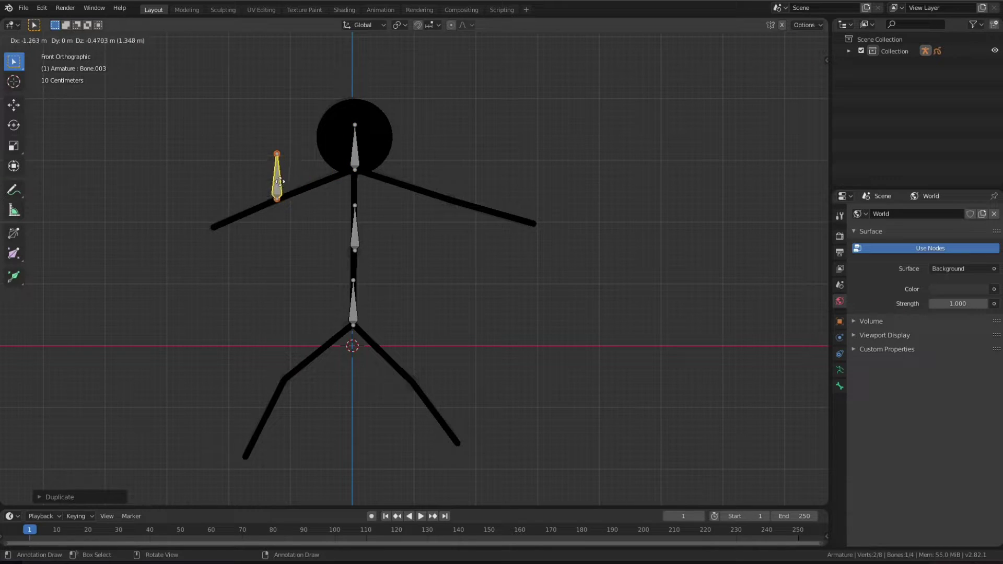
left_click(279, 181)
- Add bones at the left hand, right upper arm, right hand, right thigh and right foot
key("g")
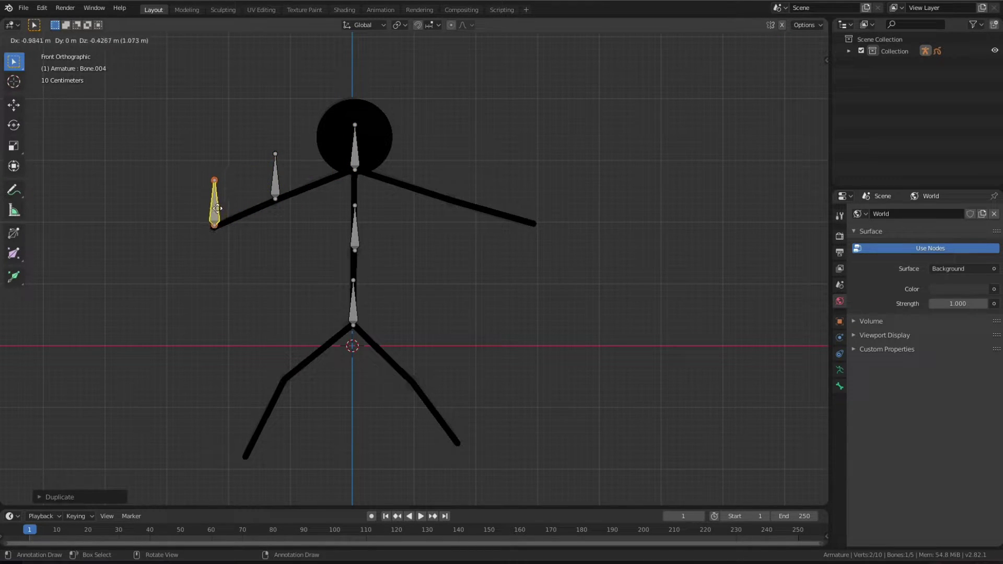
left_click(218, 209)
key("shift+d")
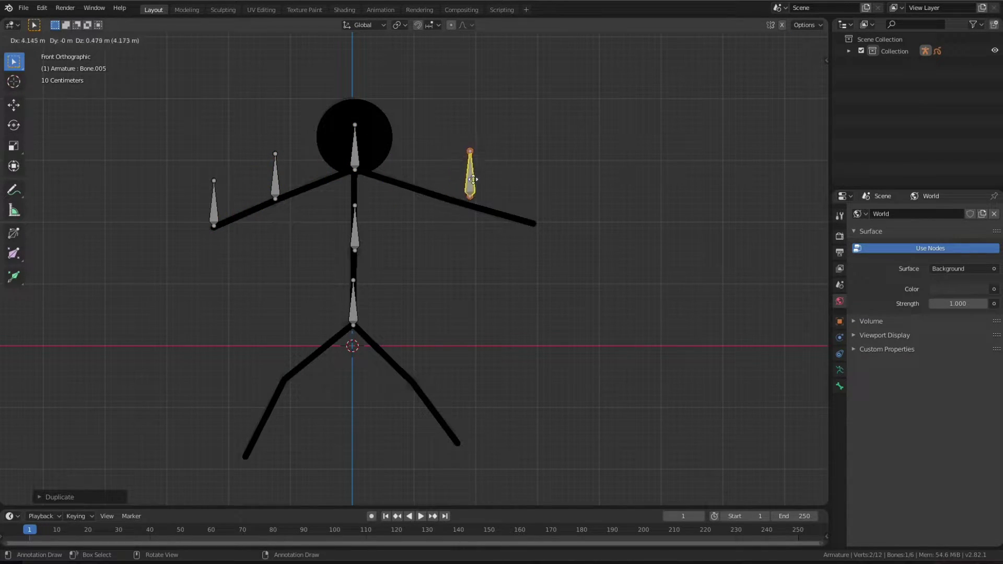
left_click(455, 181)
key("shift+d")
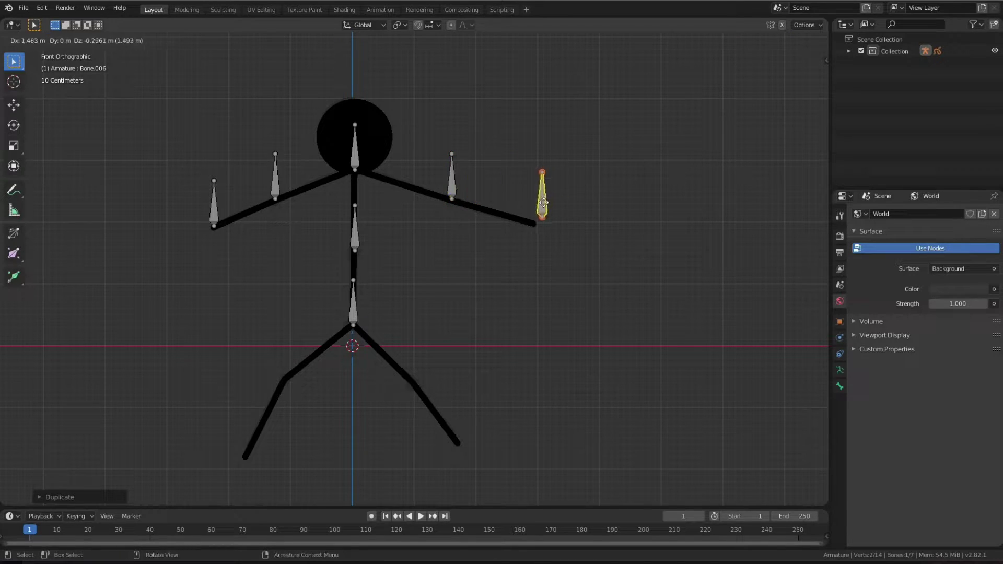
left_click(537, 205)
key("shift+d")
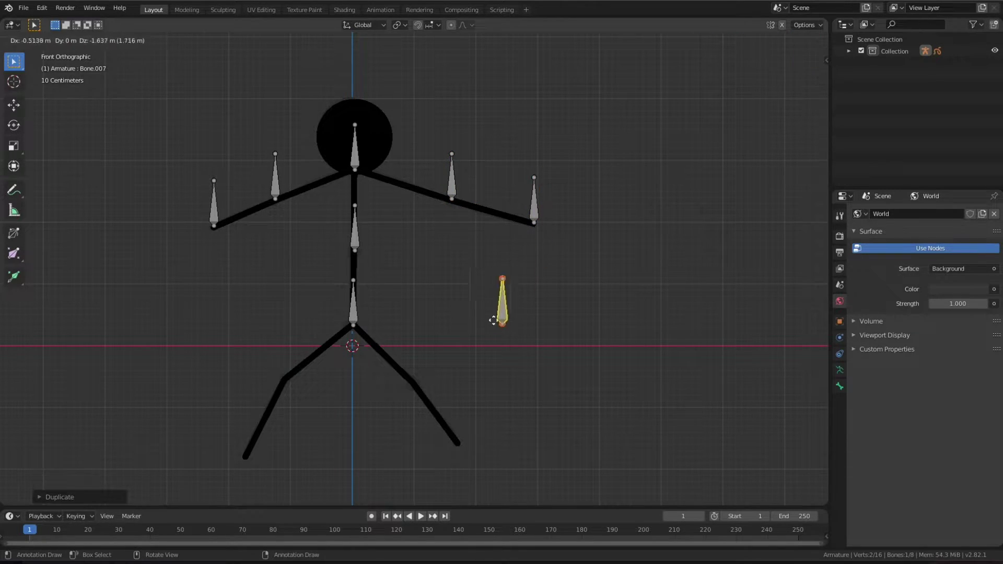
left_click(416, 366)
key("shift+d")
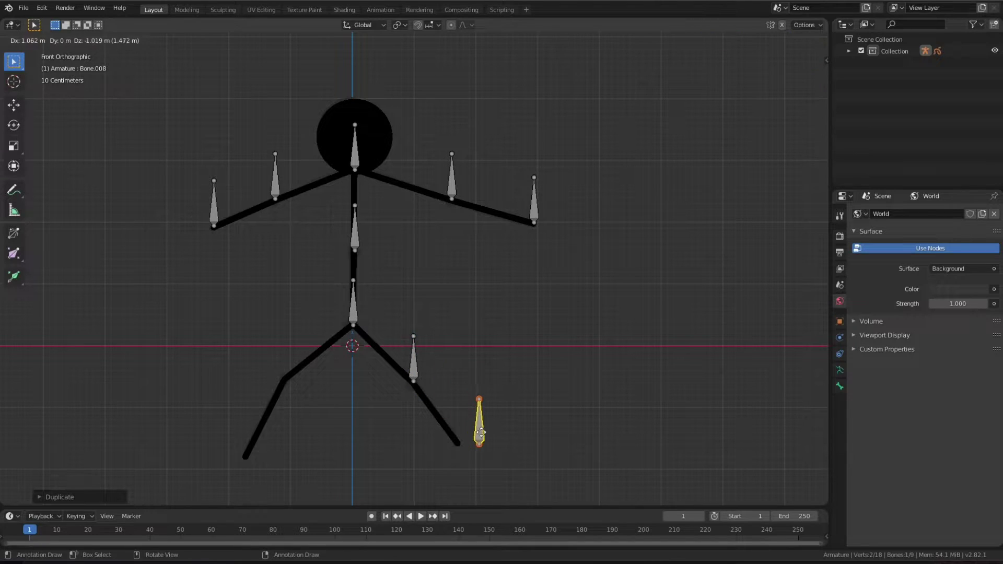
left_click(460, 430)
- Add the left thigh and left foot bones, then return the armature to Object Mode
key("shift+d")
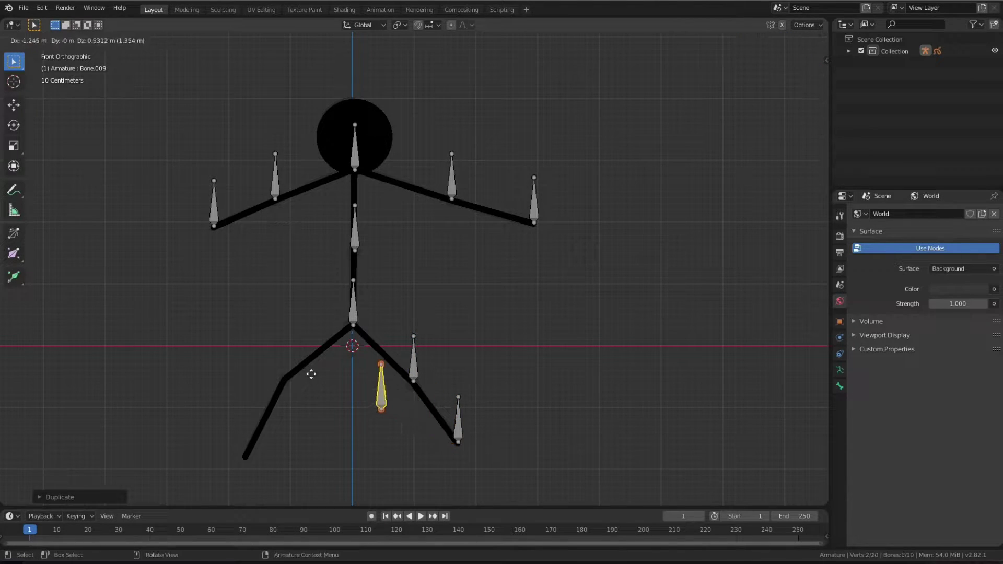
left_click(214, 345)
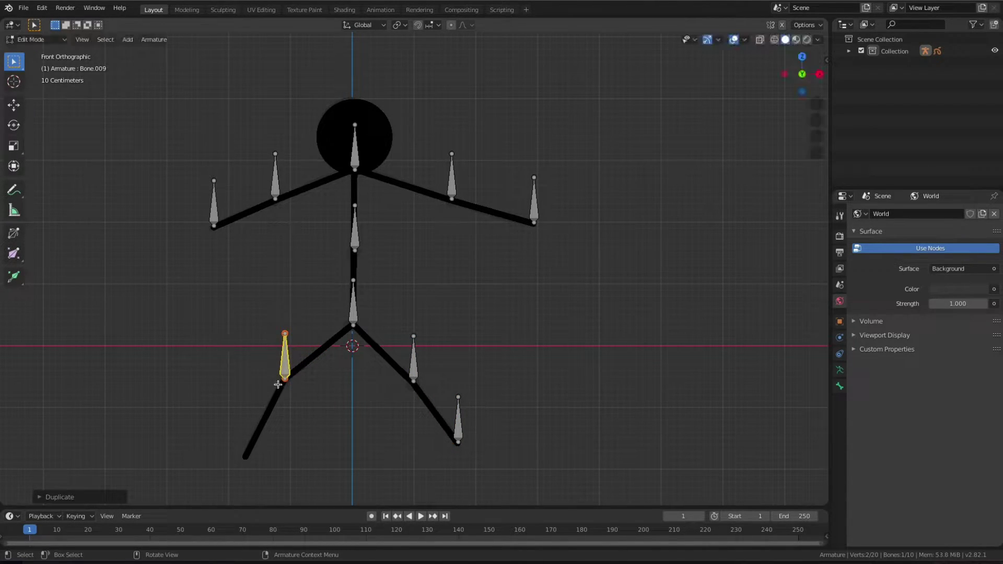
key("shift+d")
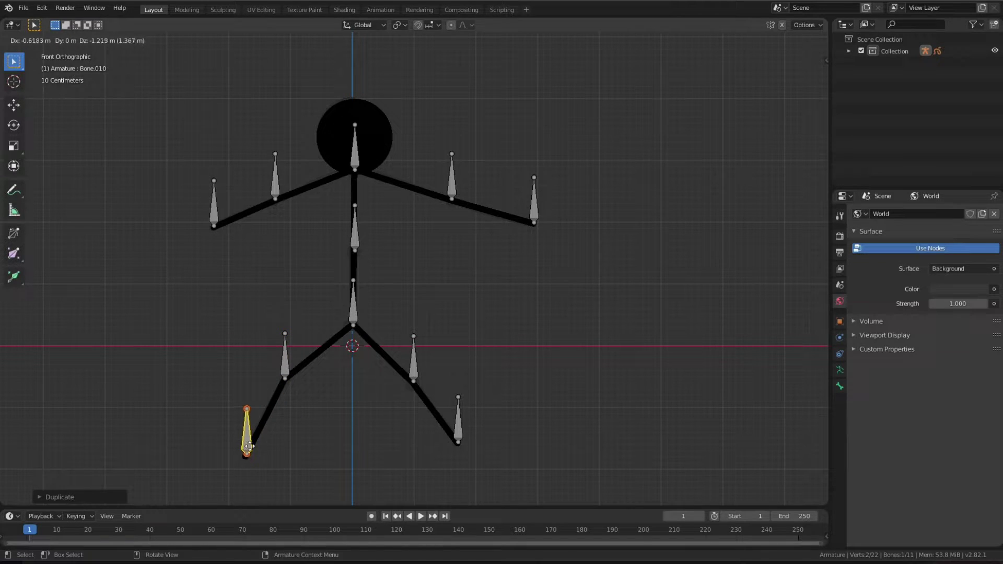
left_click(296, 404)
left_click(37, 40)
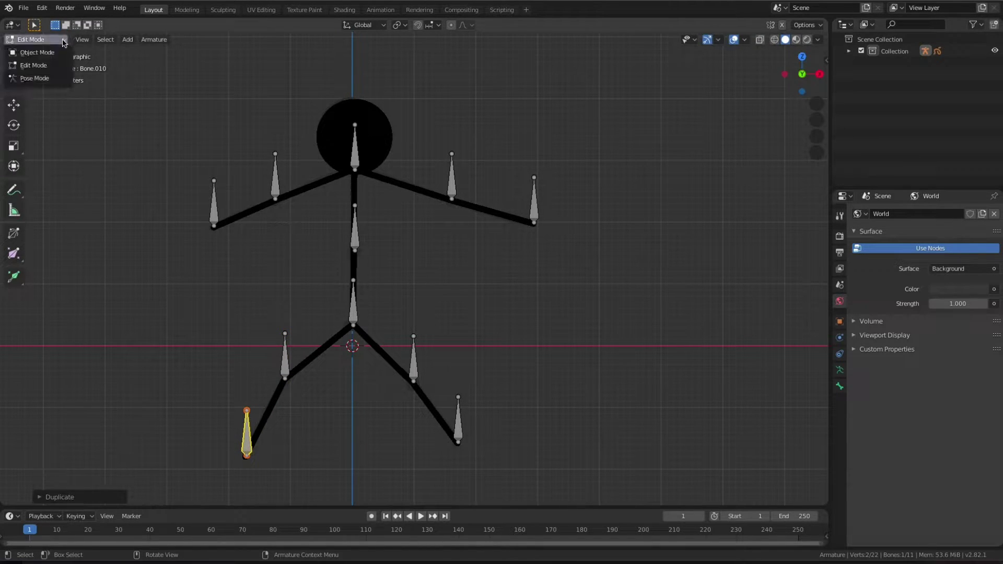
left_click(60, 52)
scroll(477, 256, "down", 1)
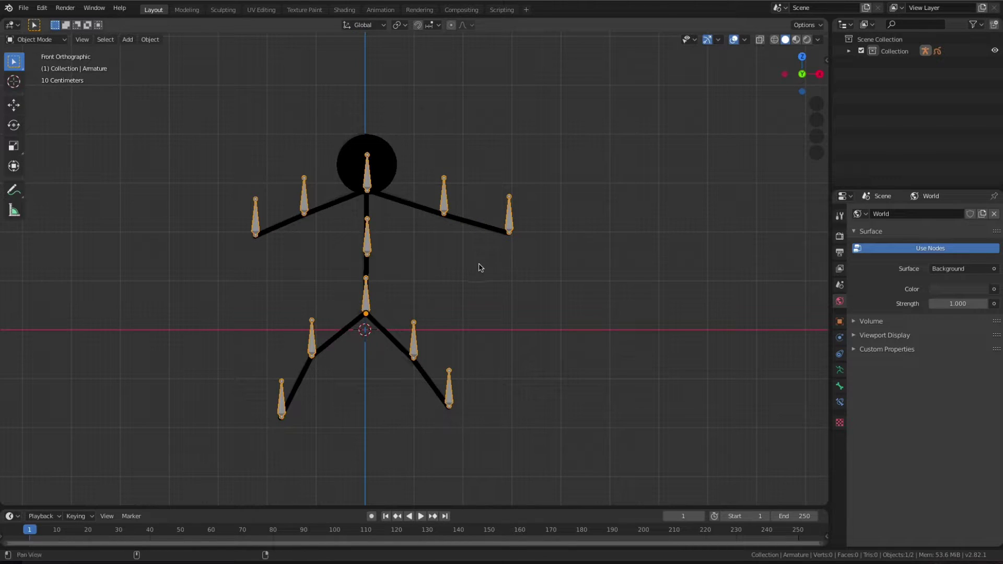
- Add an Armature modifier to the stick figure with its Object set to Armature
left_click(418, 211)
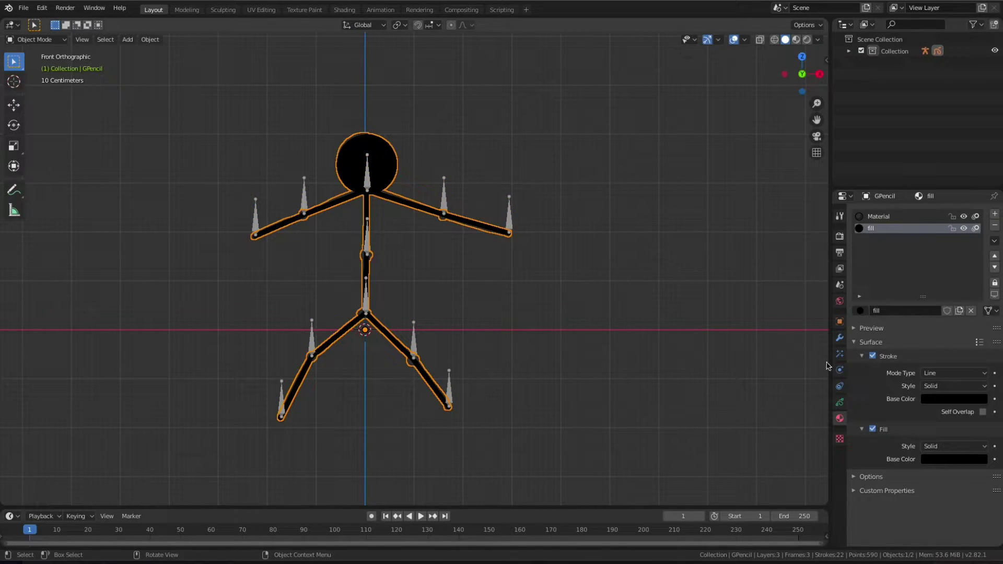
left_click(840, 338)
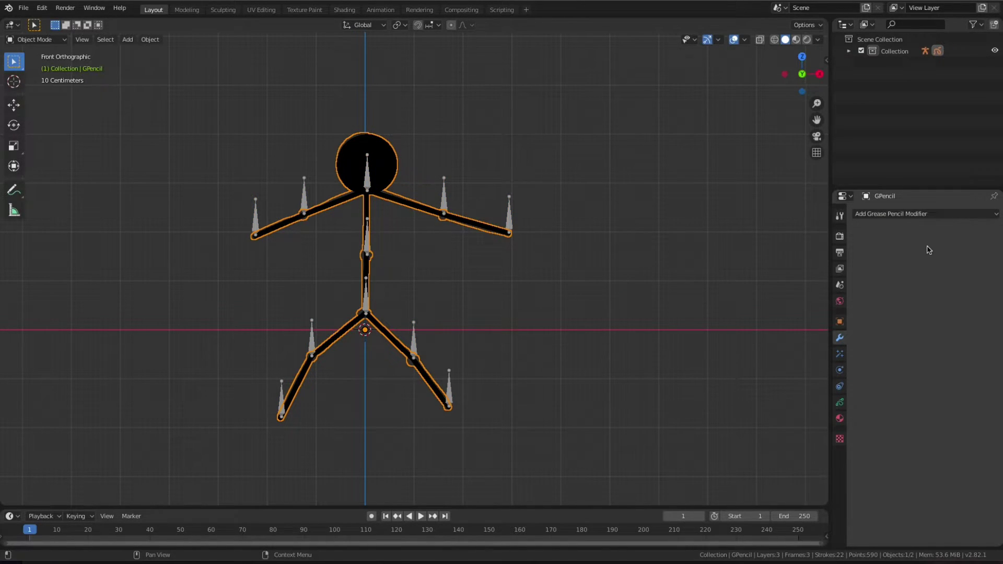
left_click(954, 219)
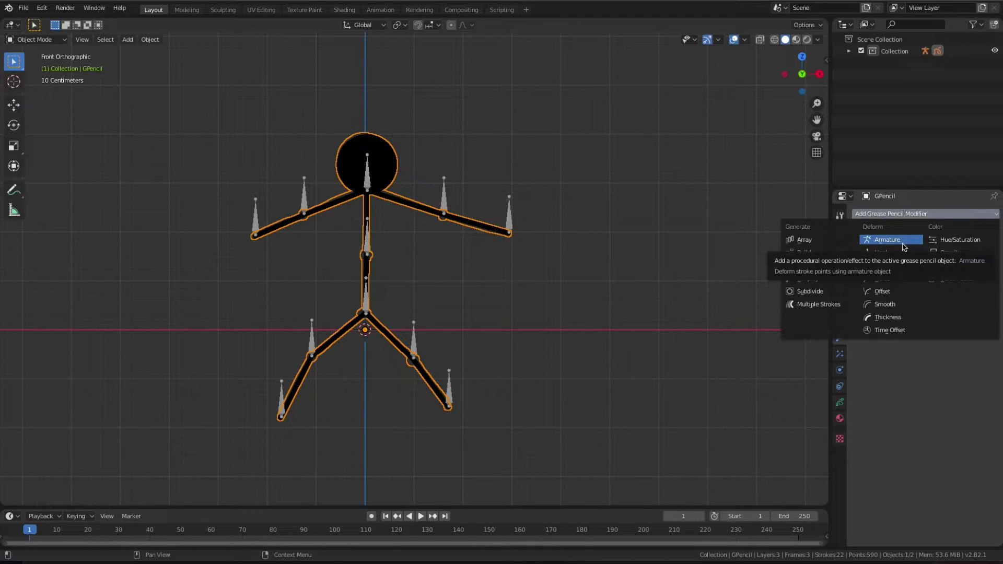
left_click(904, 242)
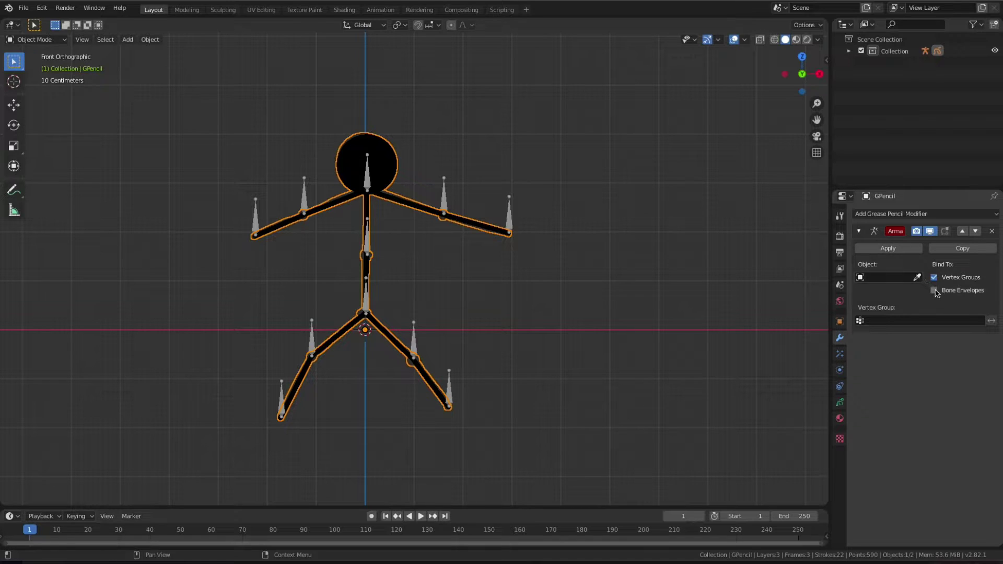
left_click(900, 277)
left_click(891, 291)
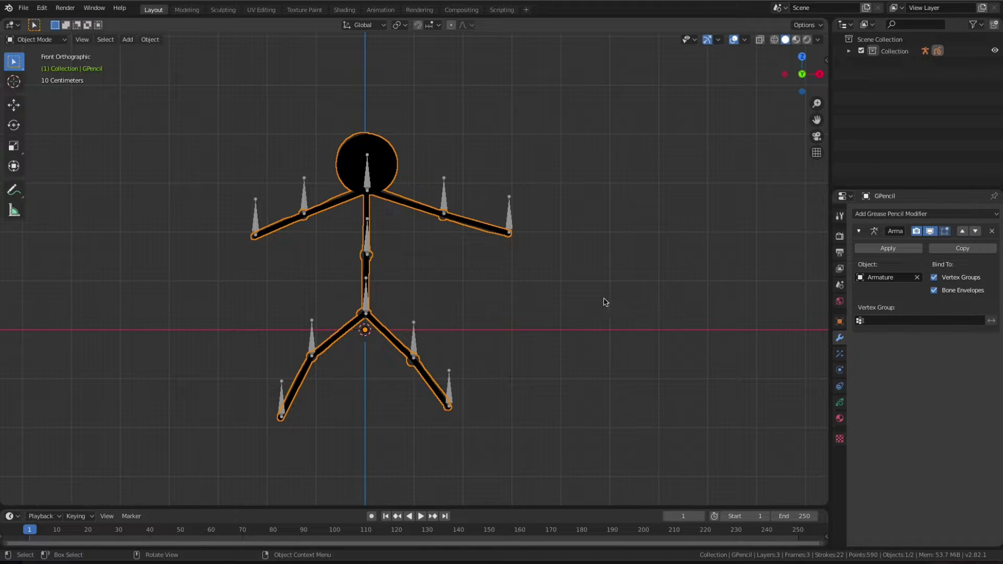
left_click(618, 351)
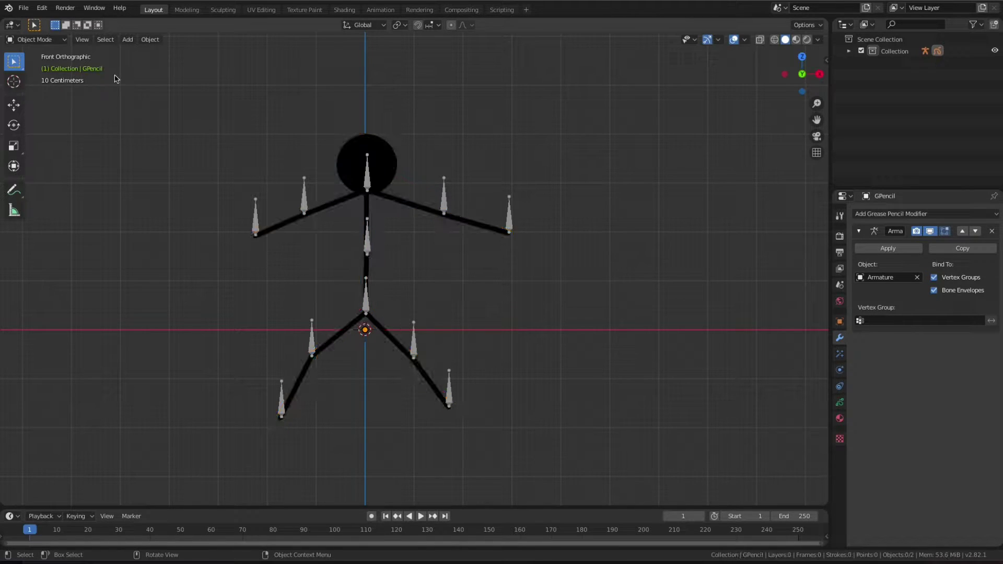
- Put the armature in Pose Mode and test-move the upper-left arm bone, cancelling it
left_click(306, 198)
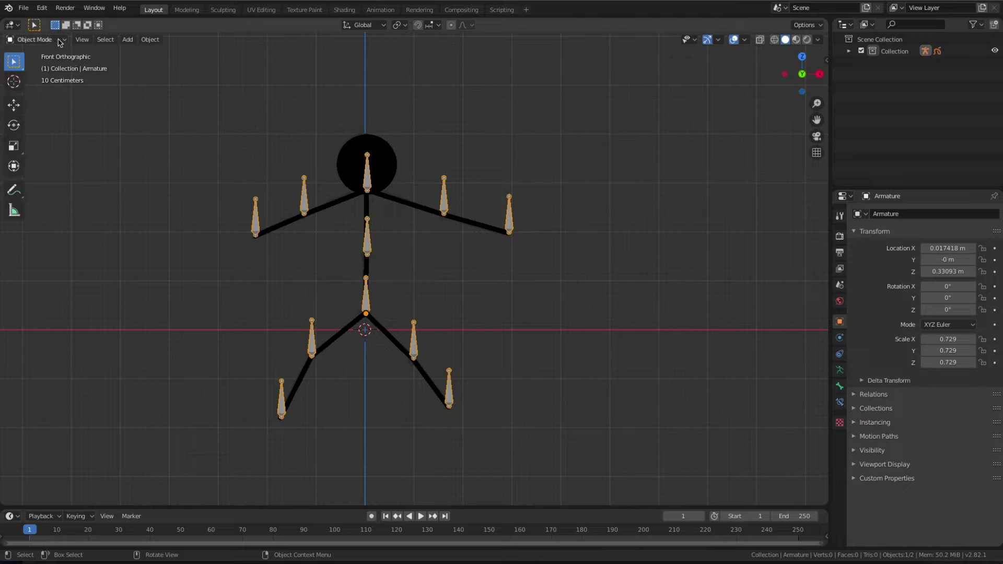
left_click(36, 39)
left_click(31, 80)
left_click(305, 195)
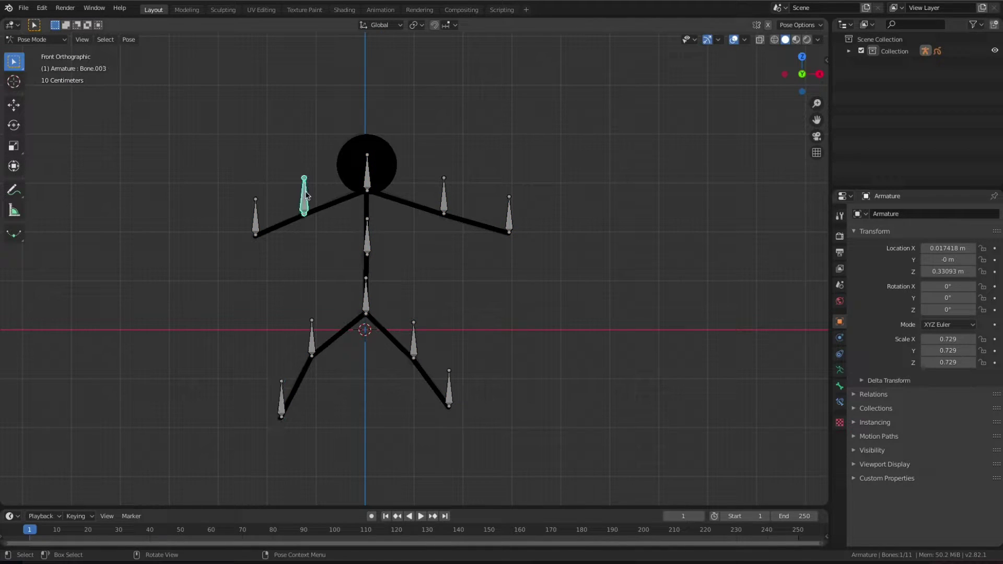
key("g")
key("Escape")
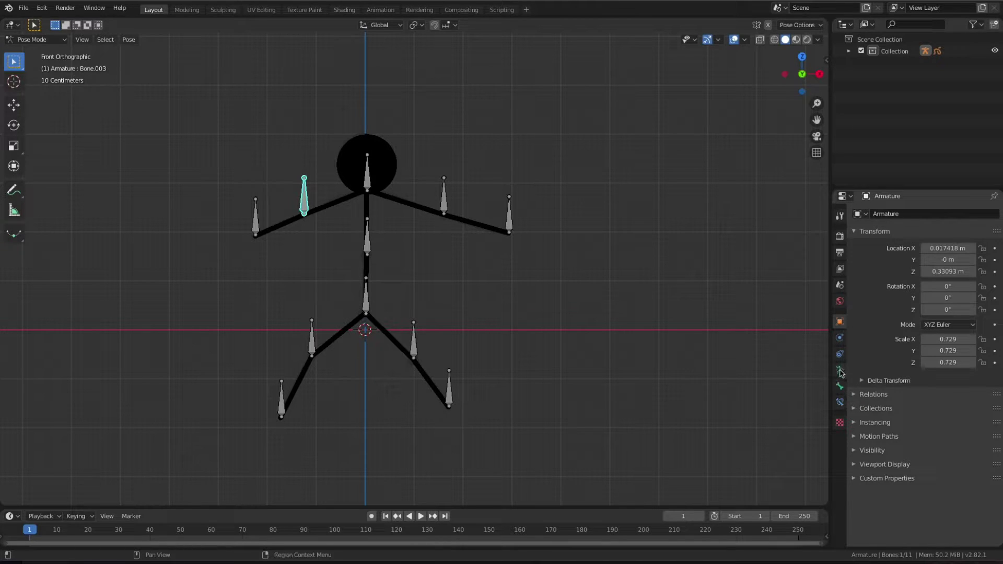
- Back in Object Mode, hide the stick figure's ref reference layer
left_click(65, 41)
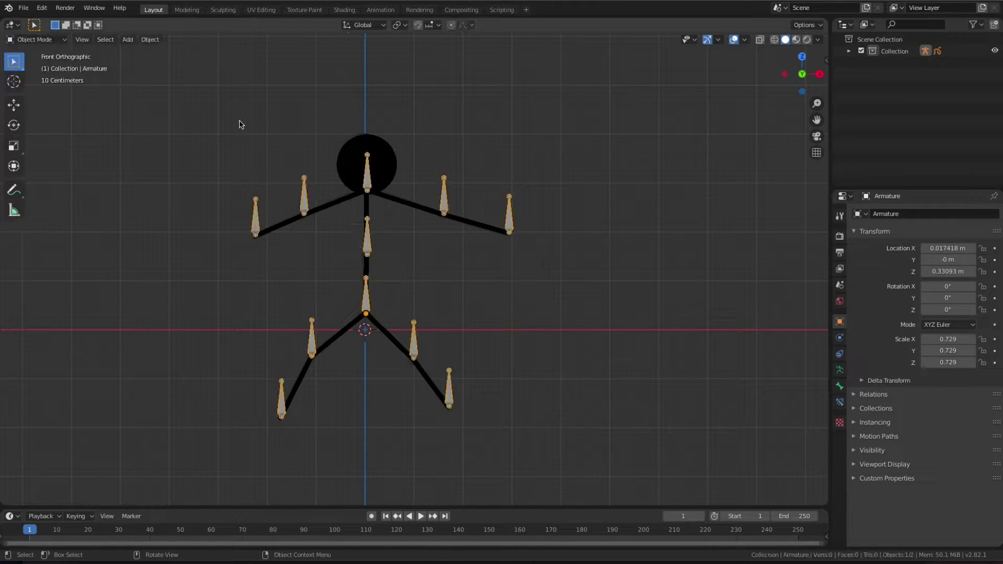
left_click(393, 205)
left_click(346, 202)
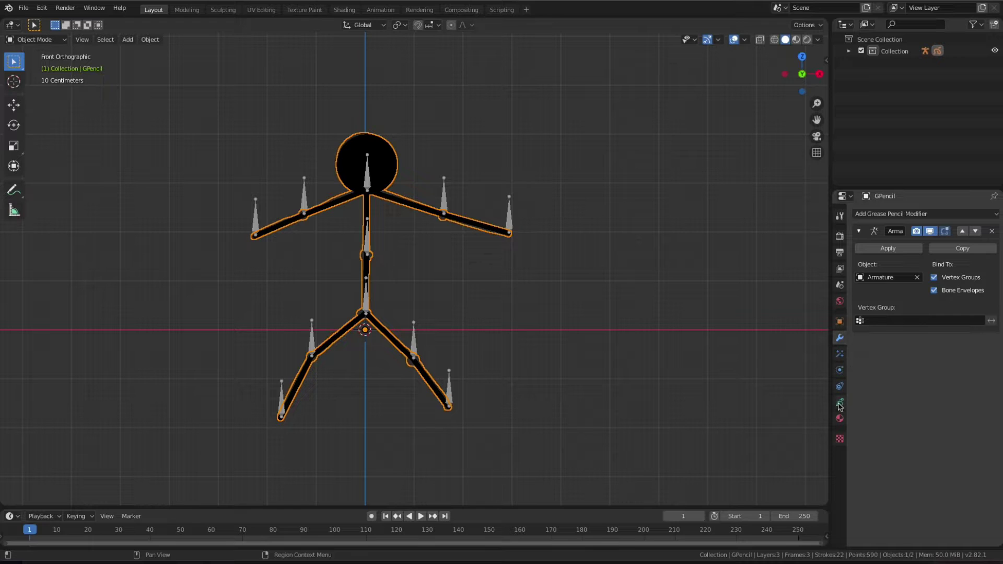
left_click(839, 402)
left_click(964, 273)
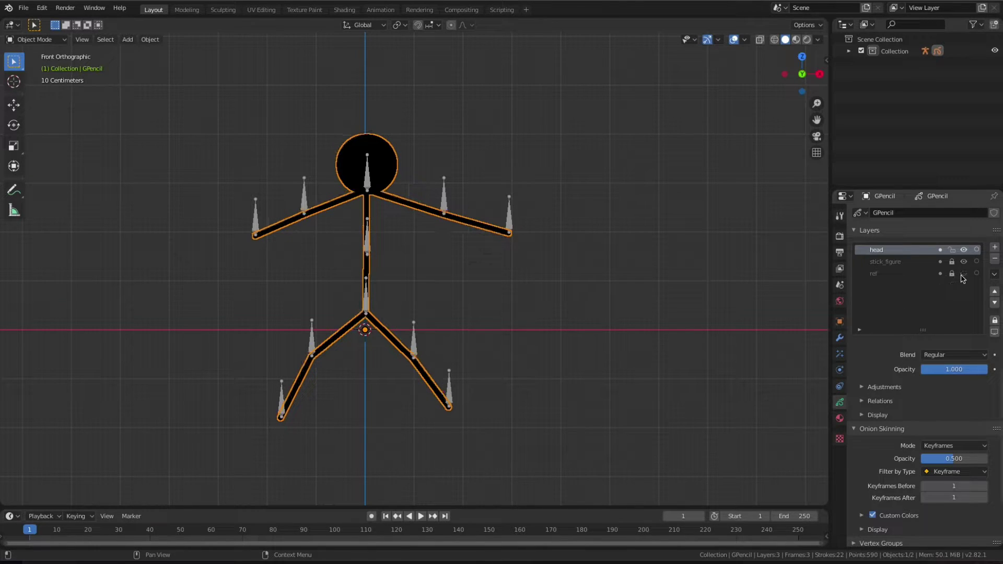
- In Pose Mode, test the upper arm, forearm, spine and lower body bones, cancelling each
left_click(310, 196)
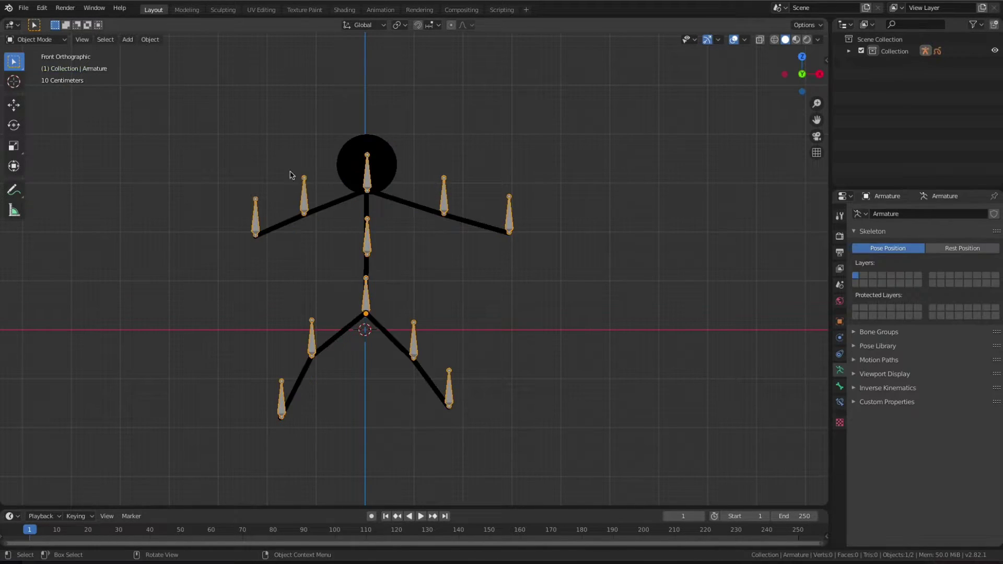
left_click(59, 40)
left_click(50, 78)
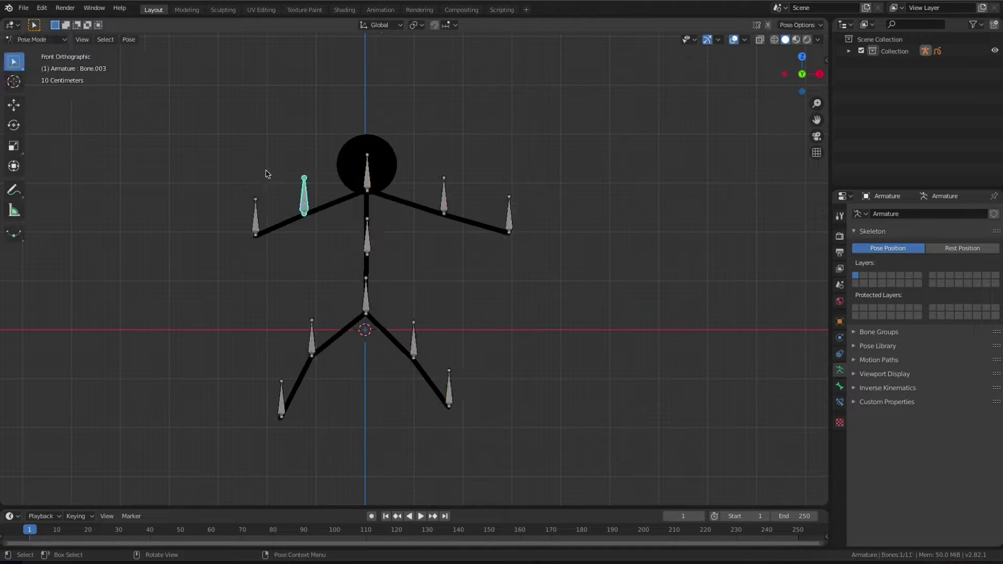
key("r")
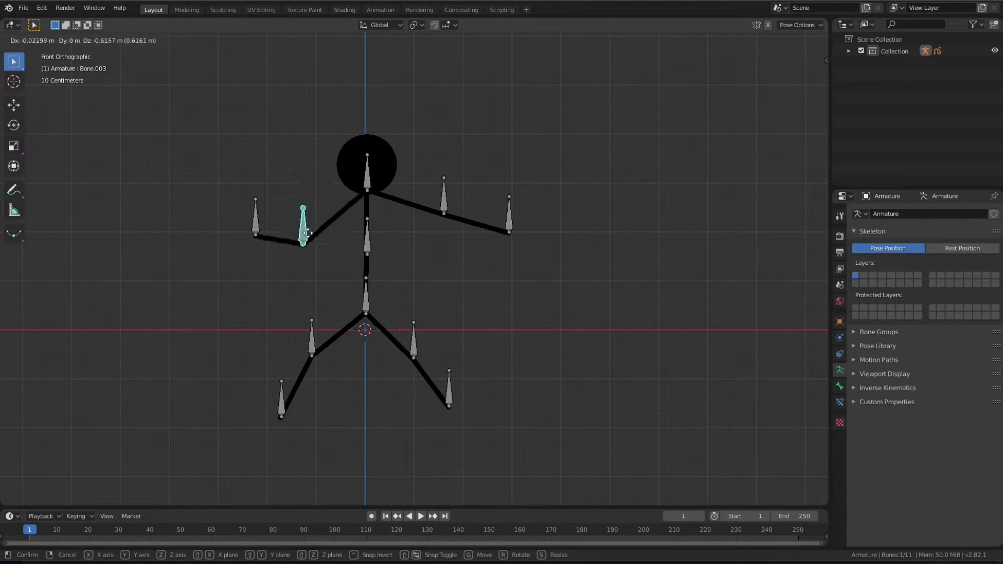
key("Escape")
left_click(257, 224)
key("g")
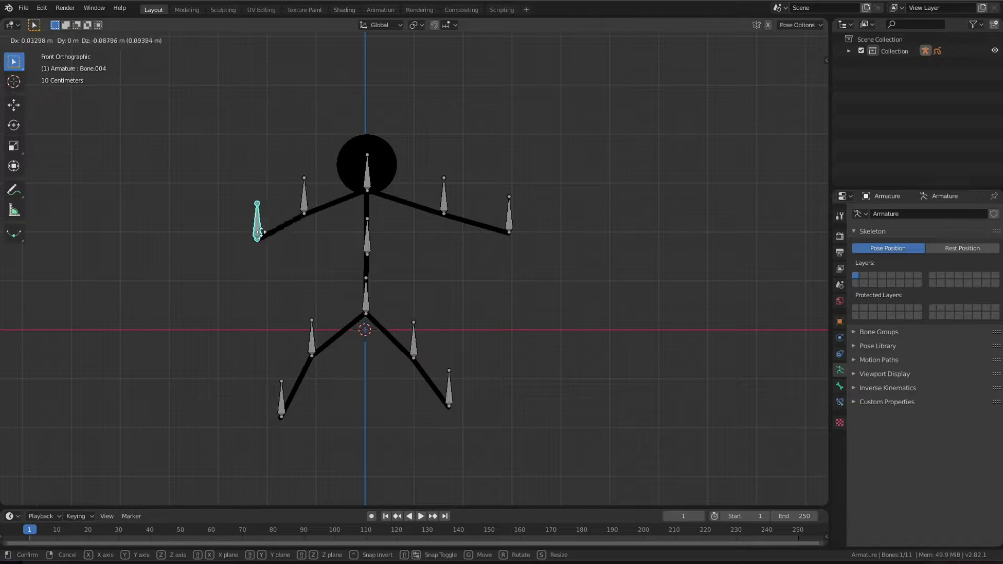
key("Escape")
left_click(368, 250)
key("g")
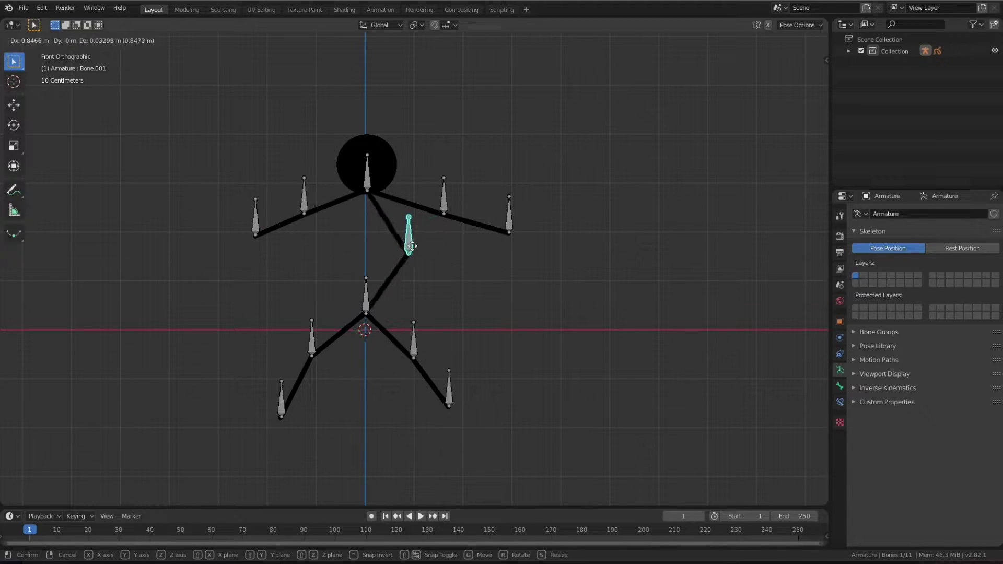
key("Escape")
left_click(369, 304)
key("g")
key("Escape")
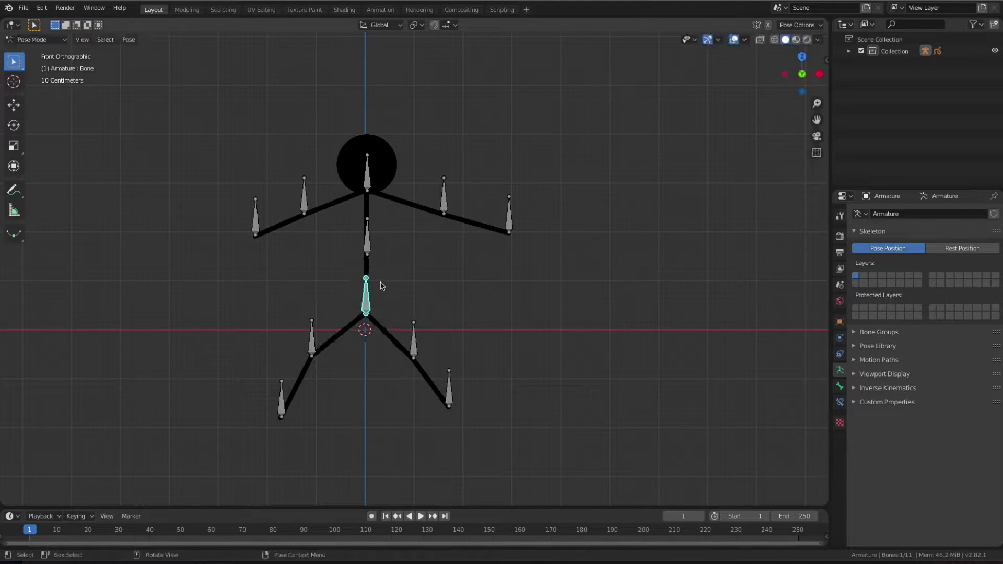
- Test the left thigh, right upper-arm and right hand bones, then return to Object Mode
left_click(312, 340)
key("g")
key("Escape")
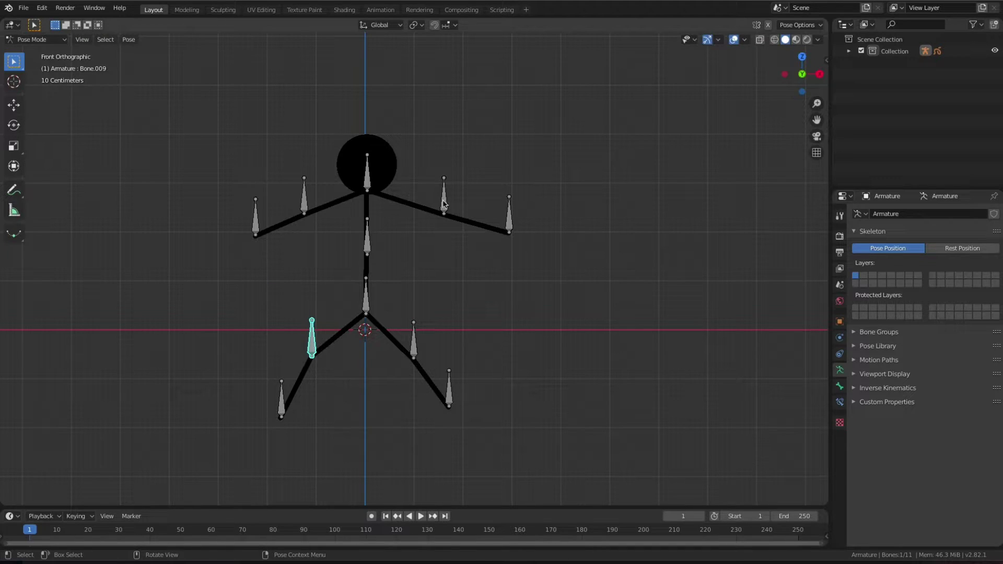
left_click(443, 204)
key("g")
key("Escape")
left_click(509, 220)
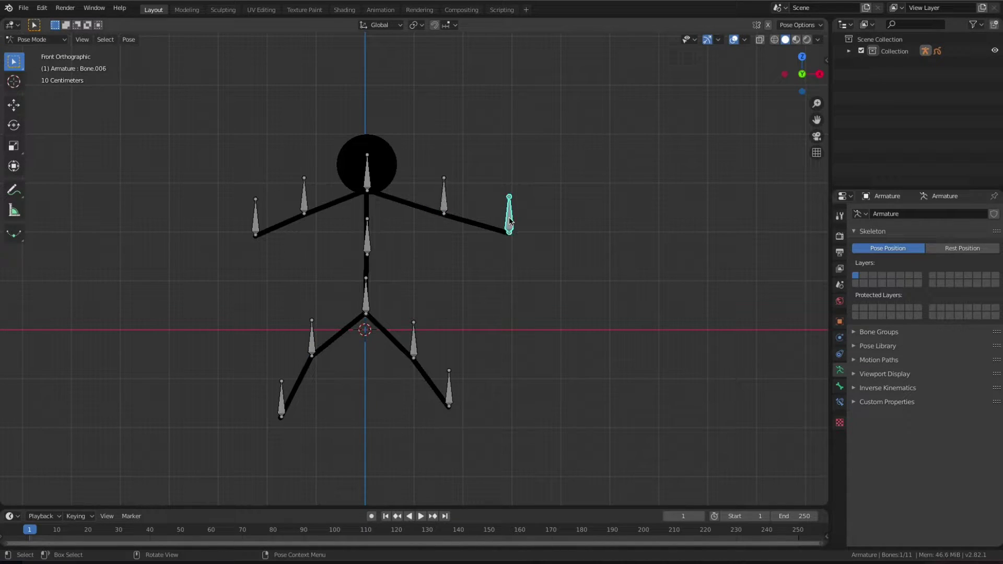
key("g")
key("Escape")
left_click(368, 174)
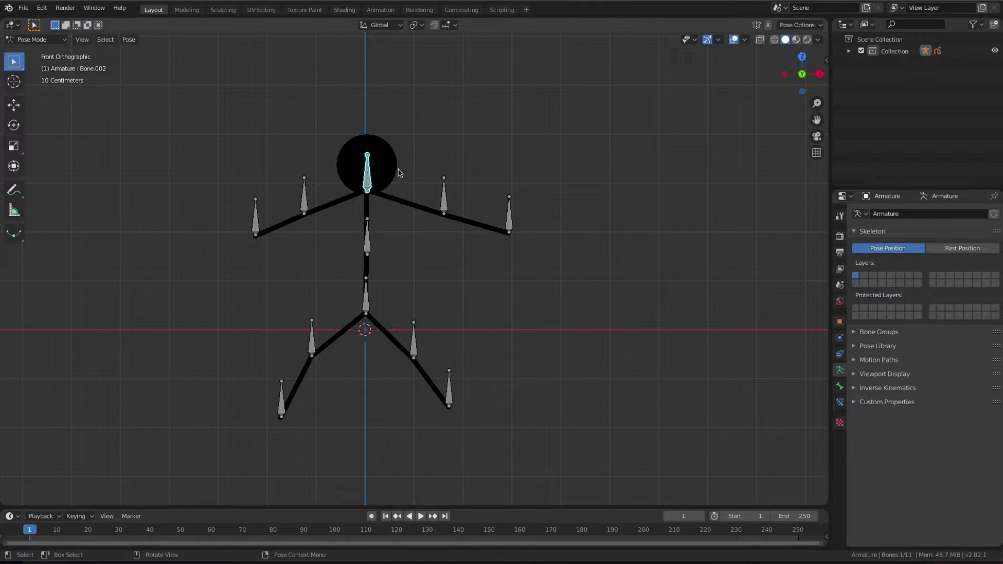
left_click(35, 40)
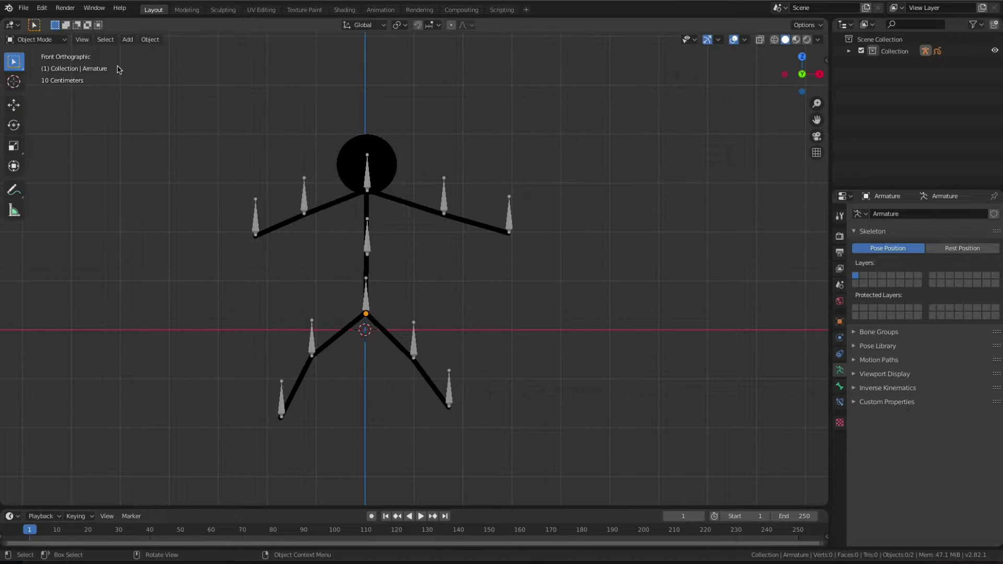
- Make stick_figure the active layer, show Vertex Groups, and enter Edit Mode
left_click(378, 190)
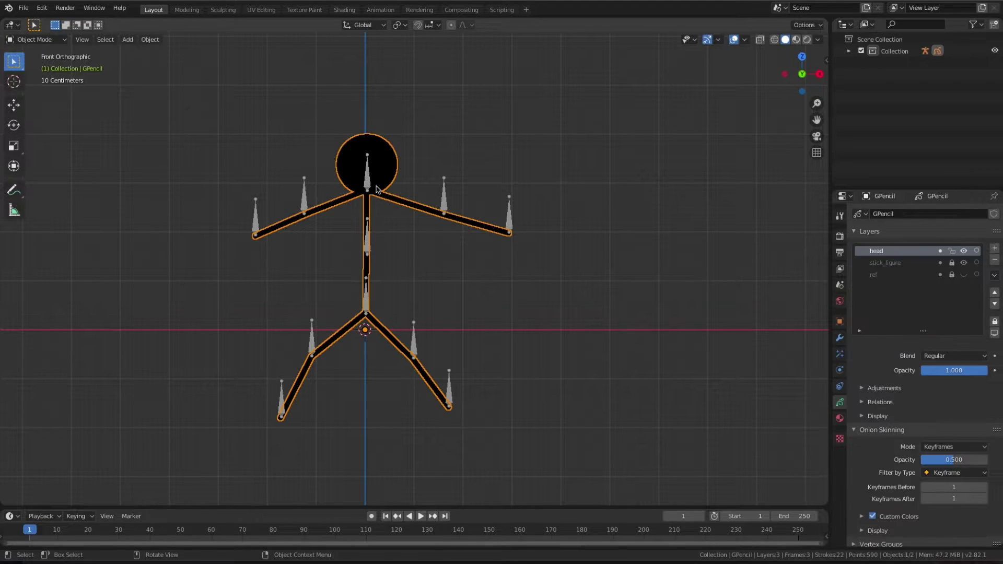
left_click(964, 263)
left_click(919, 263)
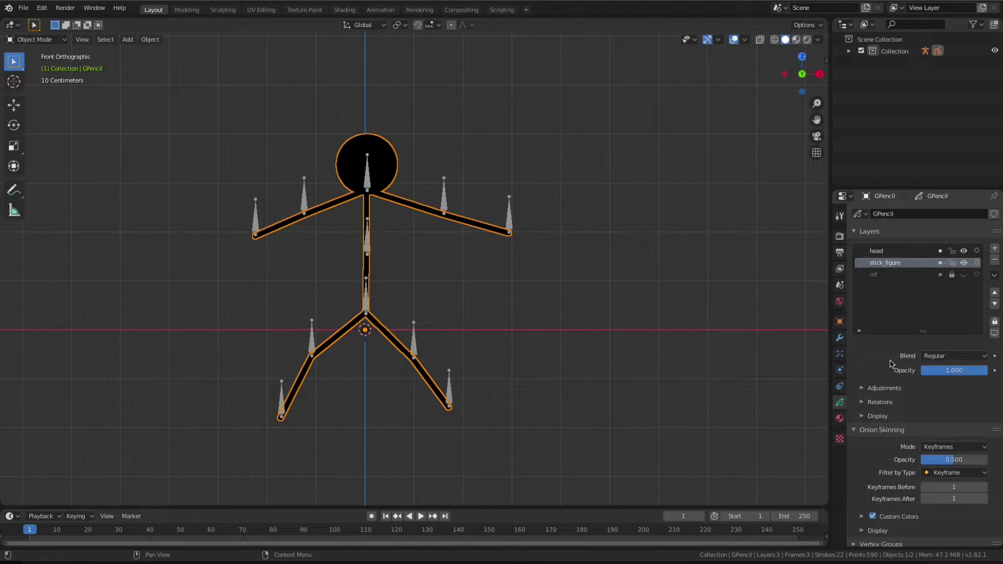
scroll(869, 429, "down", 2)
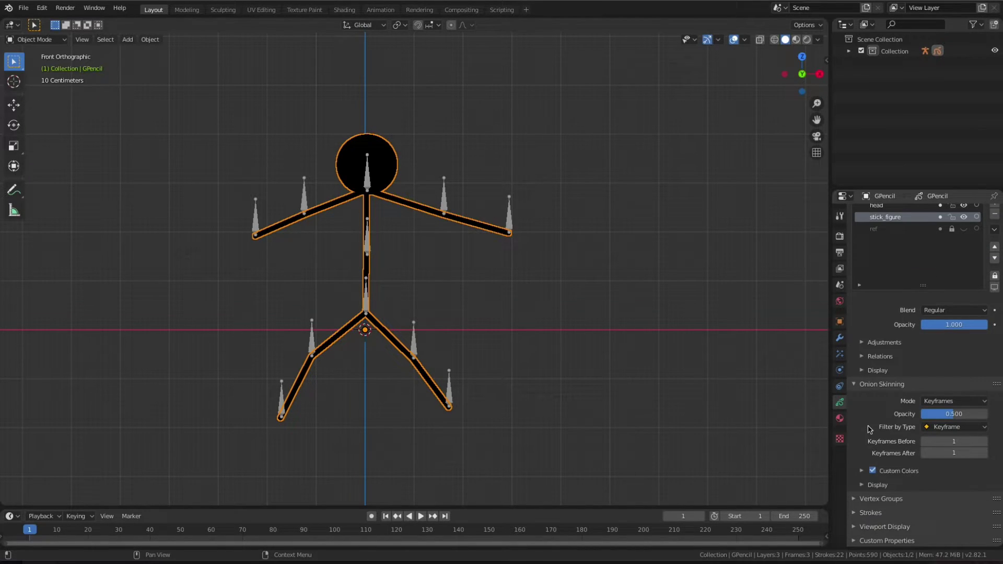
left_click(856, 499)
scroll(889, 470, "down", 2)
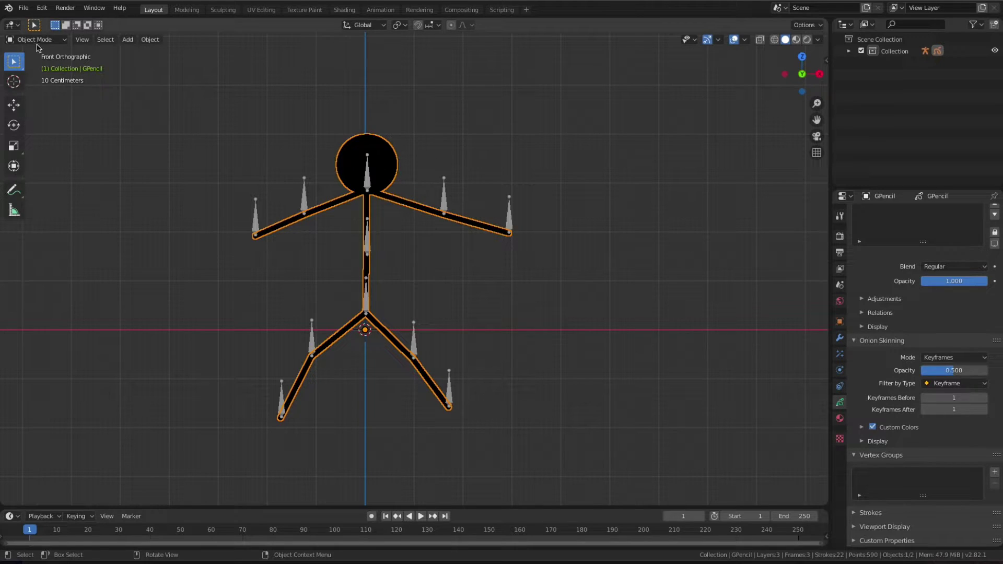
left_click(37, 40)
left_click(31, 64)
- Select the figure's strokes with the head layer locked and create the 'body' vertex group
mouse_move(153, 103)
left_mouse_down()
mouse_move(640, 480)
mouse_move(631, 464)
left_mouse_up()
scroll(935, 293, "up", 3)
scroll(965, 259, "up", 1)
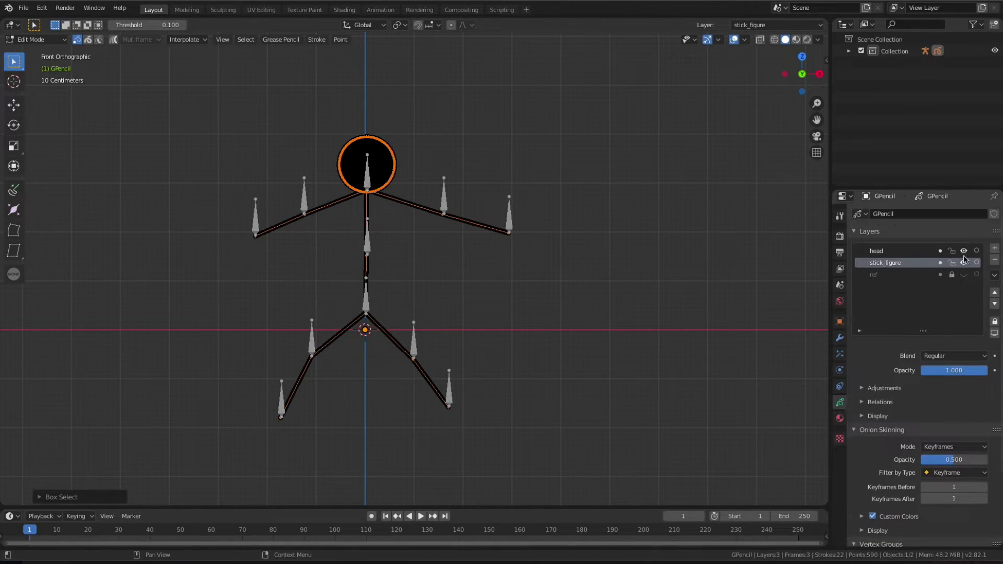
left_click(951, 253)
scroll(912, 340, "down", 4)
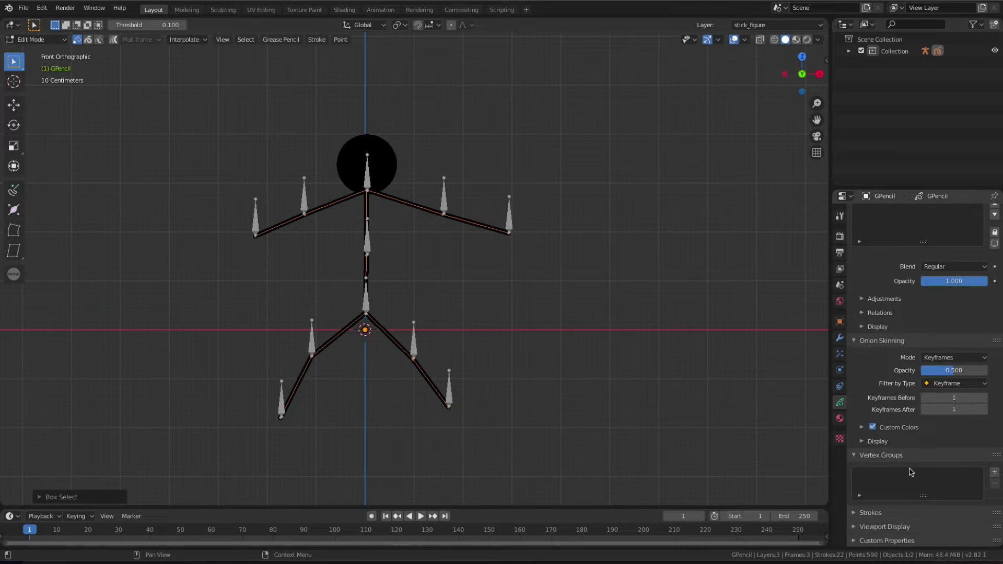
left_click(995, 472)
double_click(916, 476)
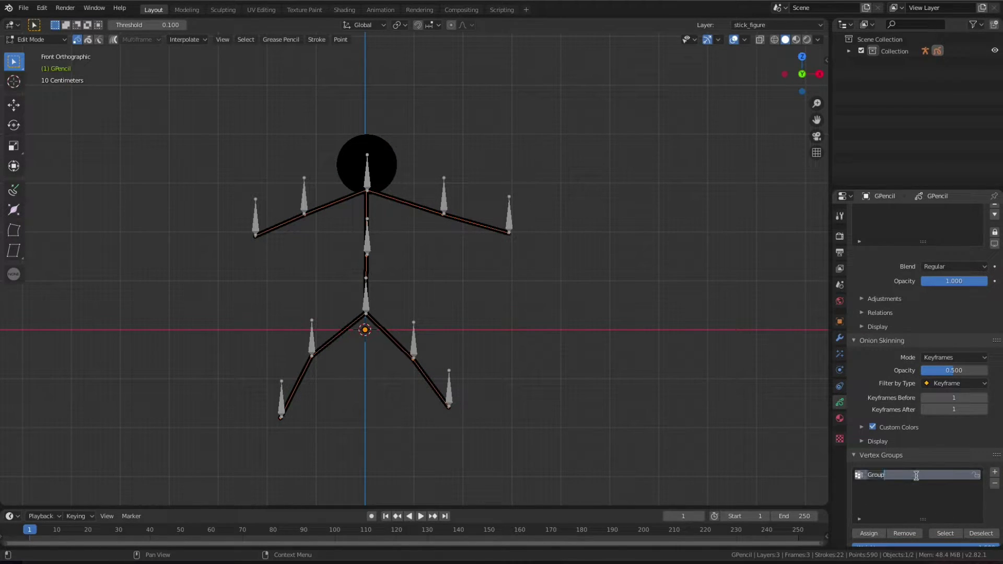
type("body")
key("Return")
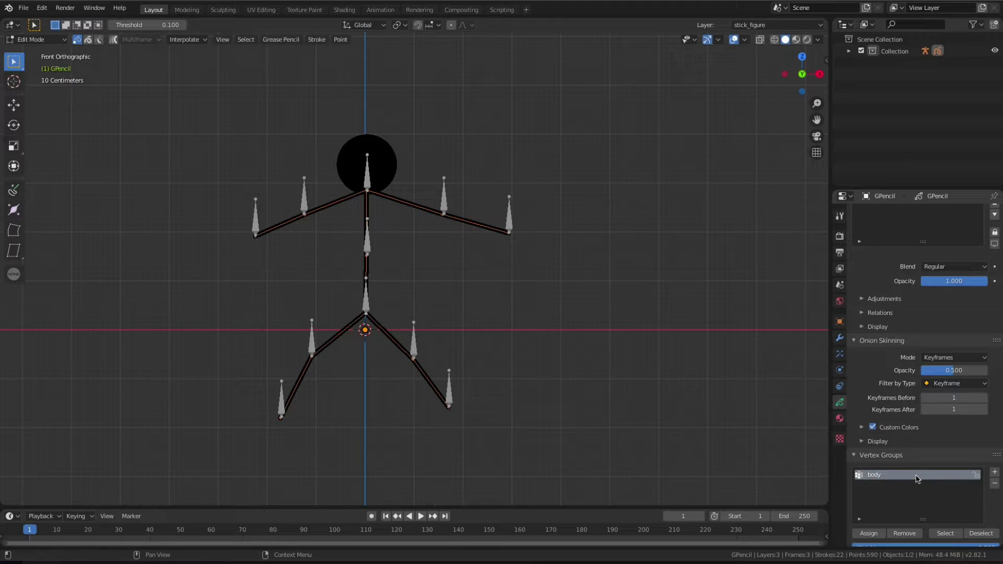
- Assign the head circle to a new 'head' vertex group, then return to Object Mode
scroll(917, 316, "up", 4)
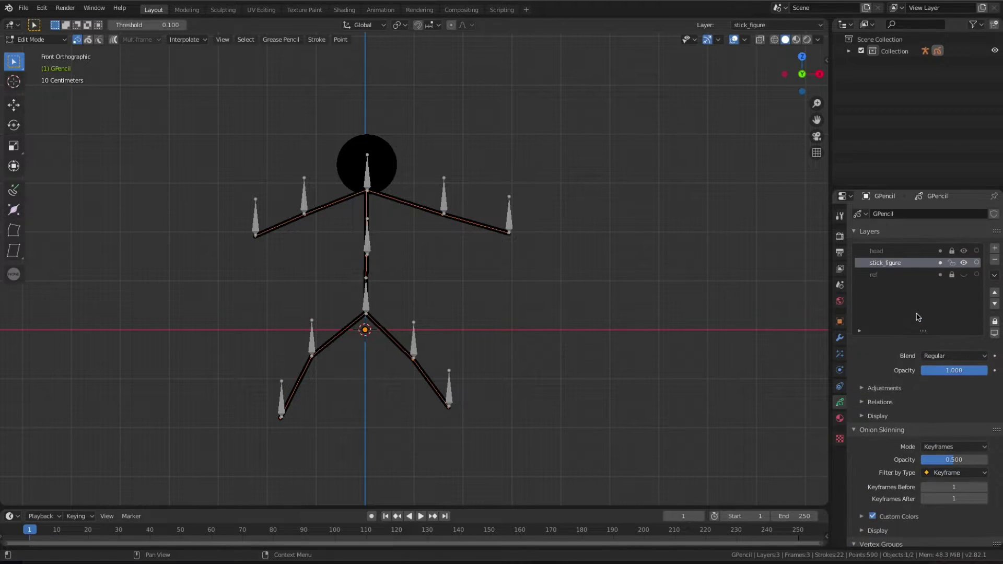
left_click(951, 262)
left_click_drag(308, 114, 432, 219)
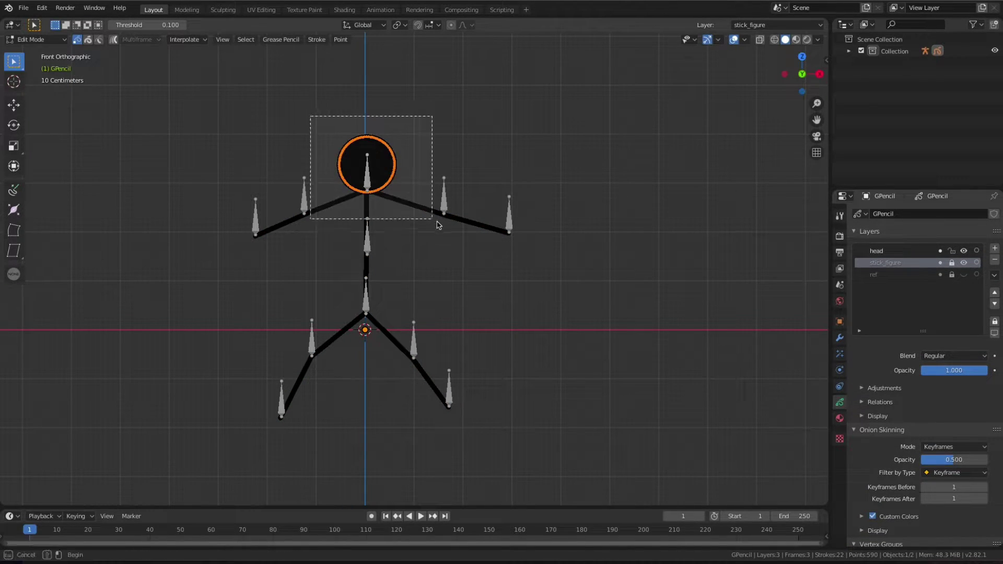
scroll(923, 399, "down", 4)
scroll(924, 398, "down", 2)
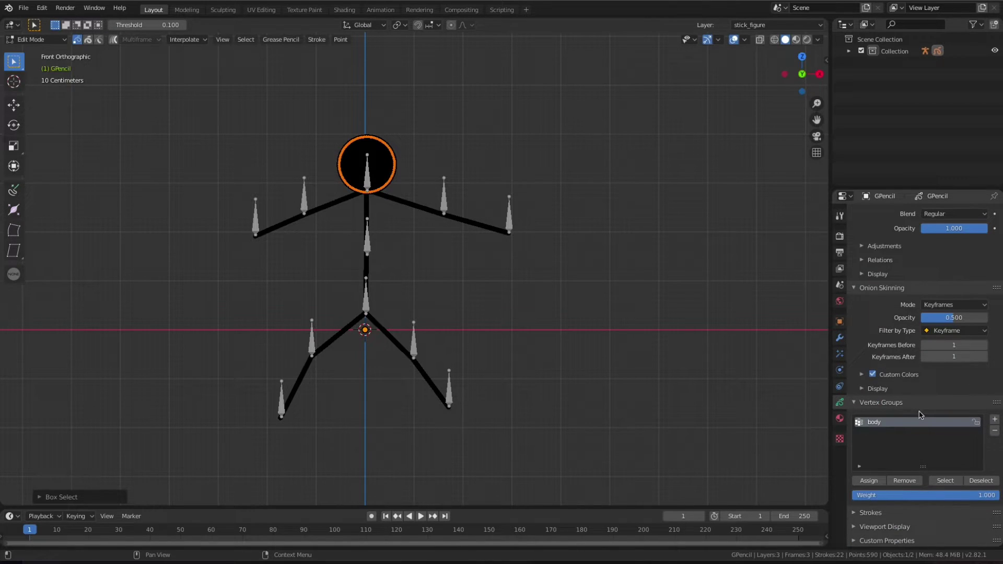
left_click(994, 419)
double_click(896, 435)
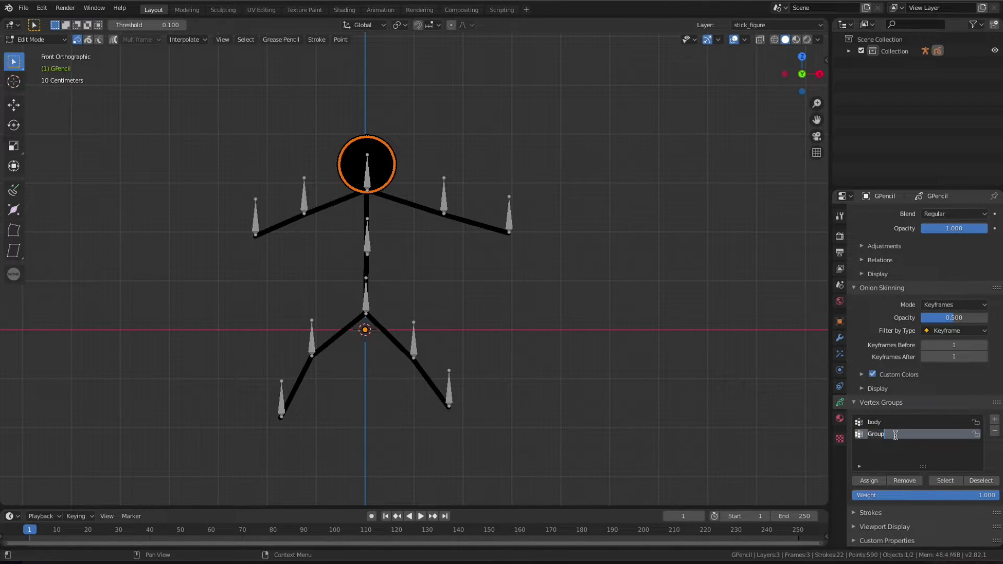
type("head")
left_click(877, 481)
scroll(891, 350, "up", 5)
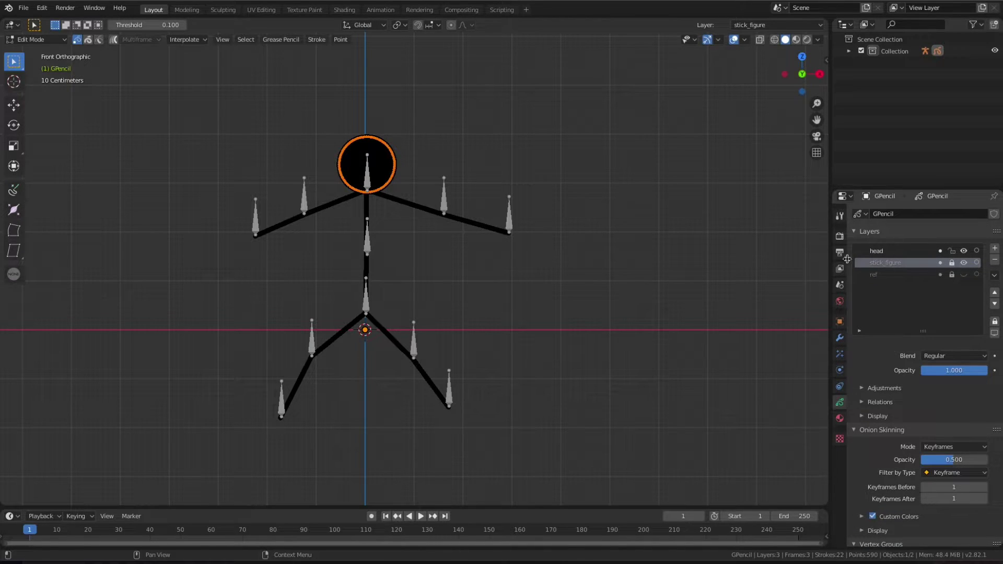
left_click(37, 39)
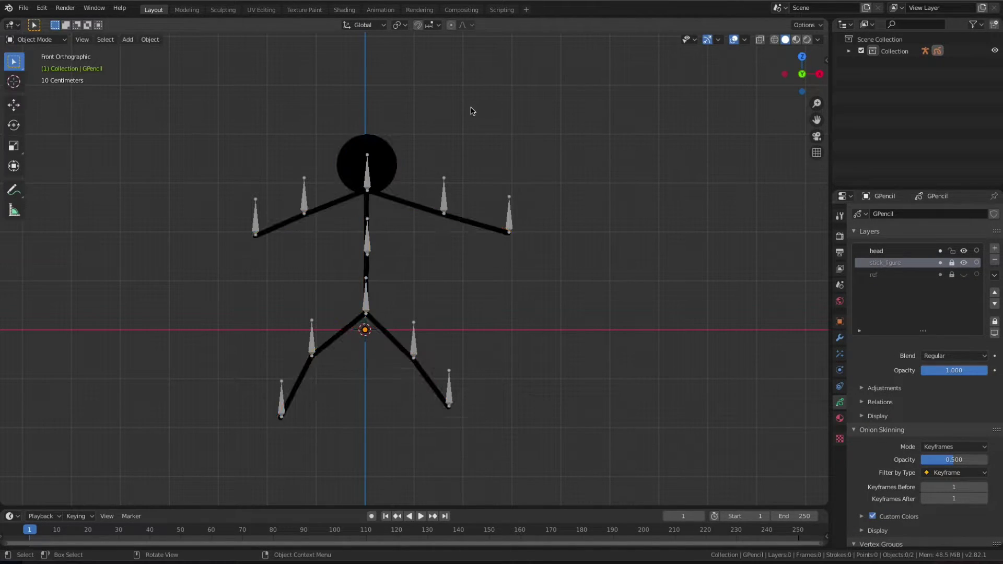
- Set the stick figure's Armature modifier Vertex Group field to body
left_click(388, 172)
left_click(840, 340)
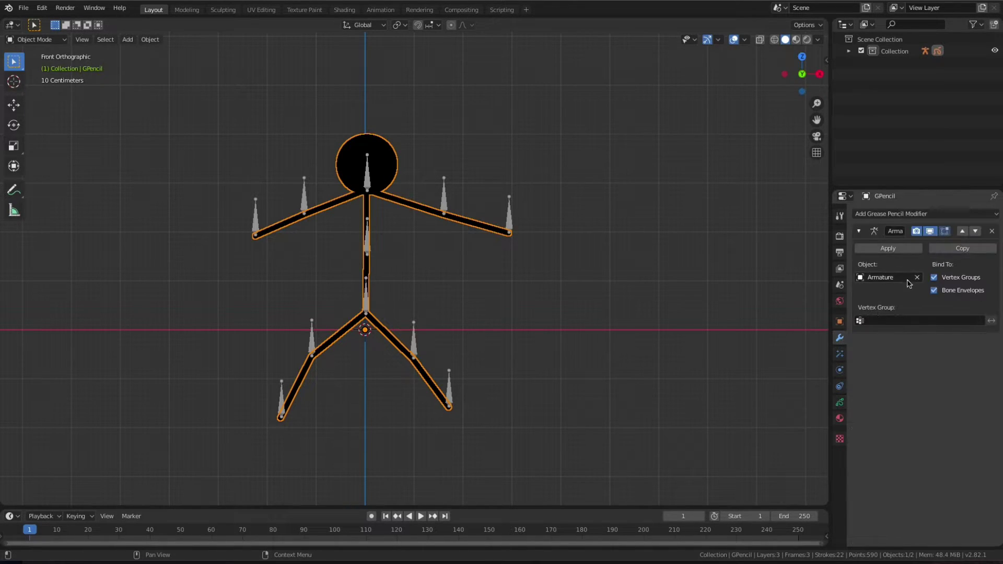
left_click(899, 320)
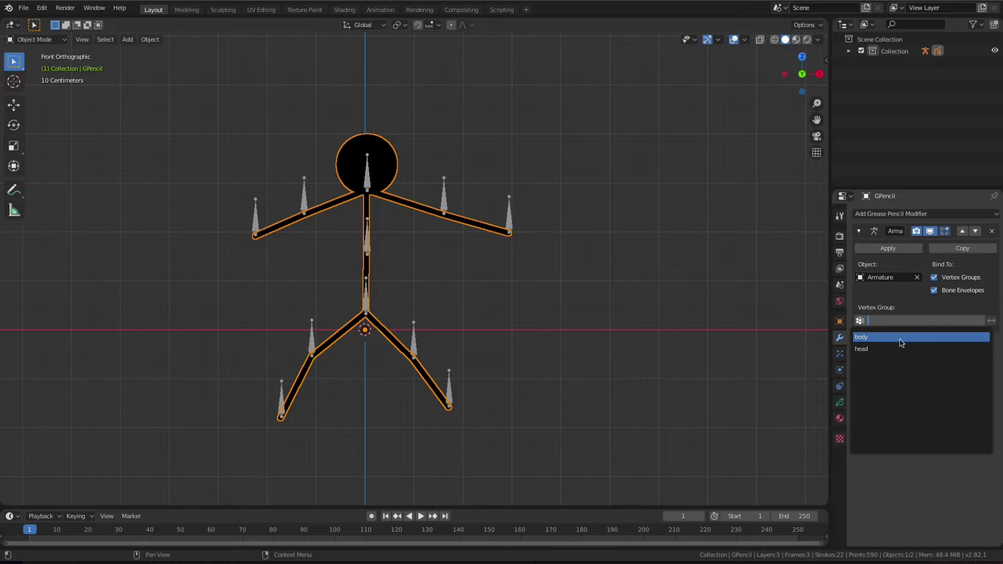
left_click(901, 338)
left_click(663, 321)
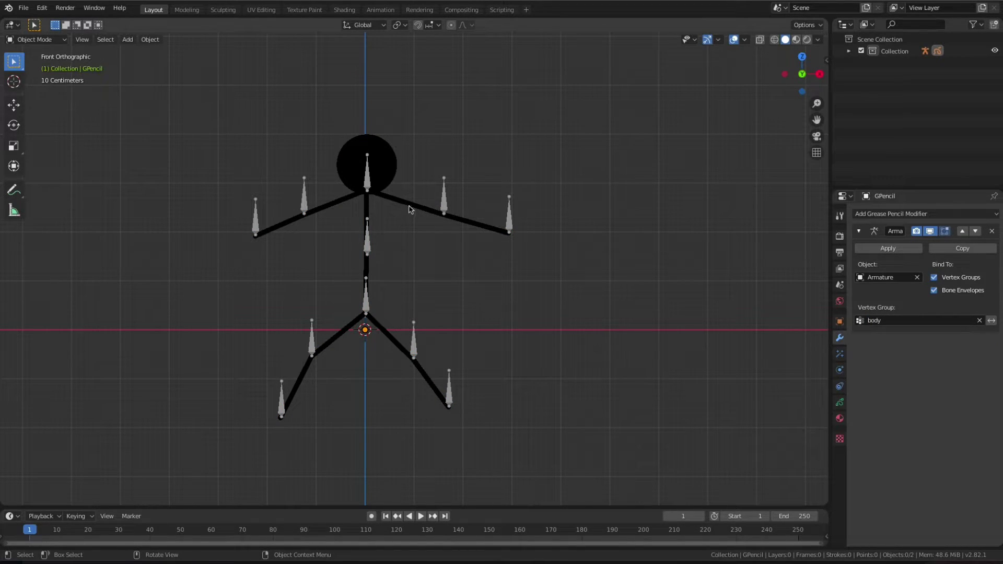
left_click(388, 178)
left_click(840, 402)
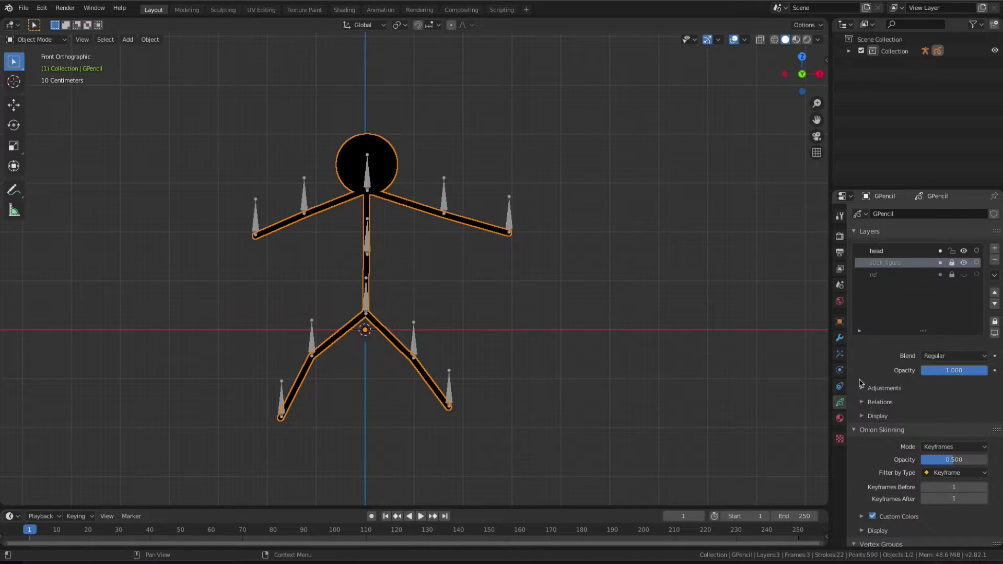
- Enable bone Names in the armature's Viewport Display settings
scroll(934, 378, "down", 4)
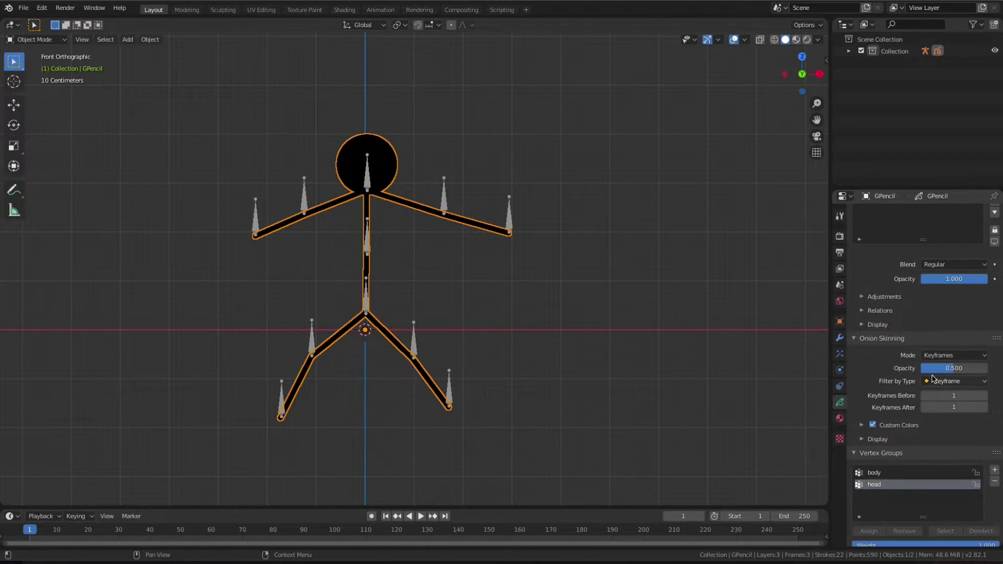
left_click(445, 199)
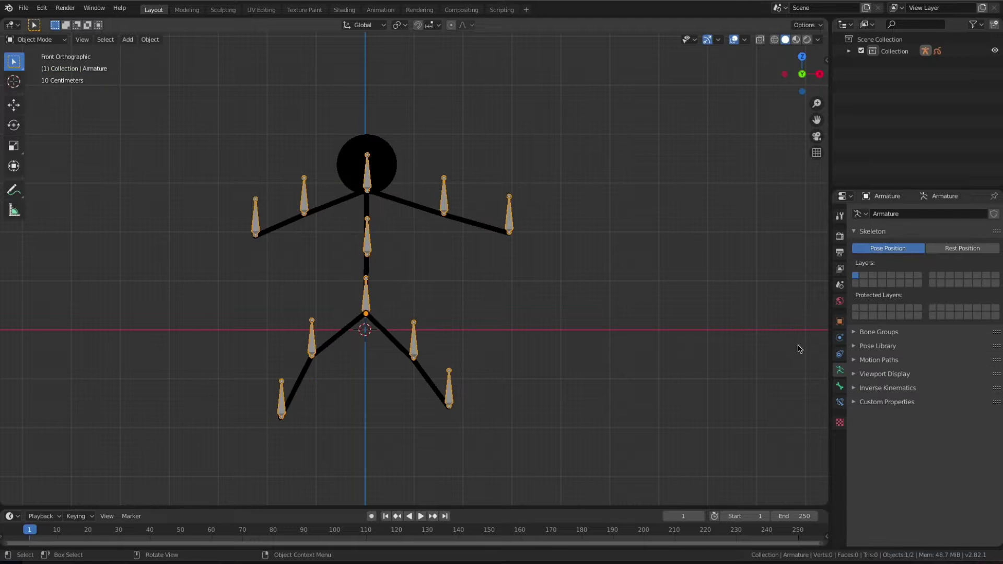
left_click(855, 377)
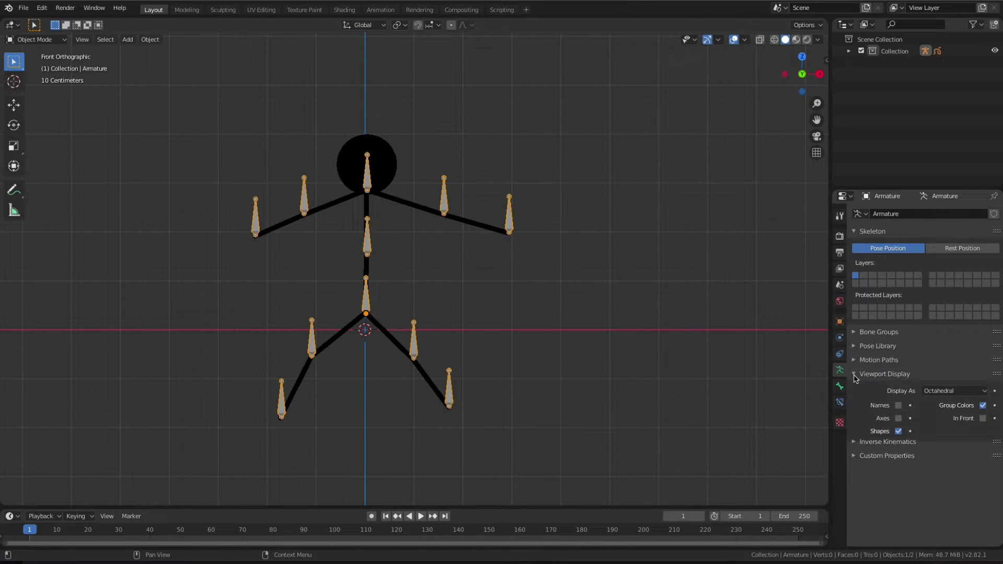
left_click(898, 406)
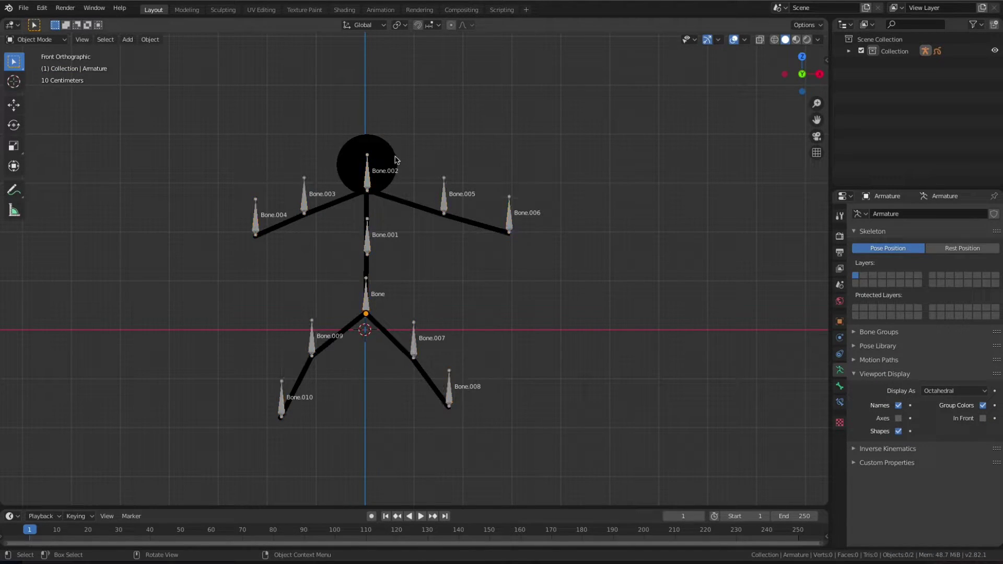
- Parent the head layer to the Armature with type Bone, using Bone.002
left_click(431, 381)
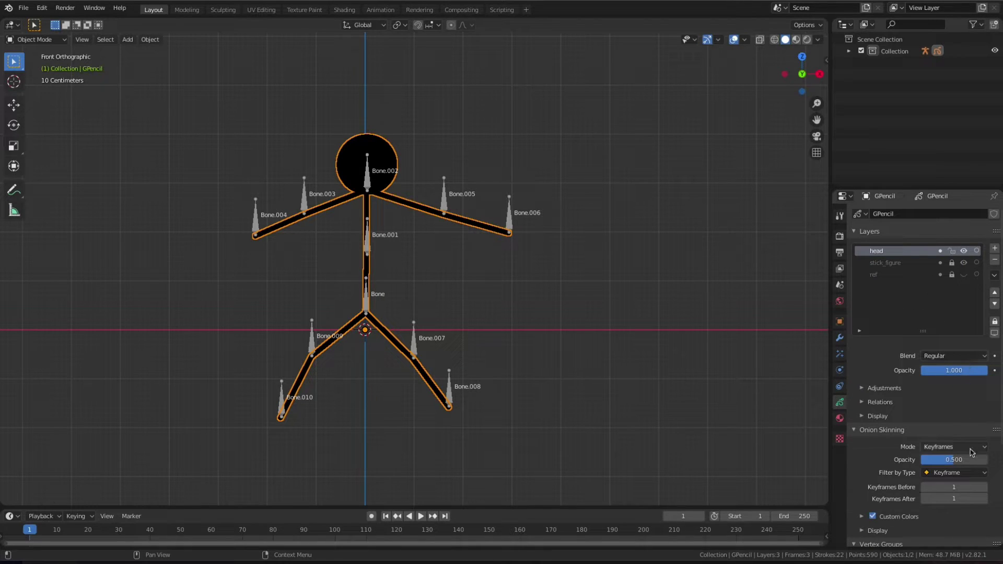
left_click(863, 405)
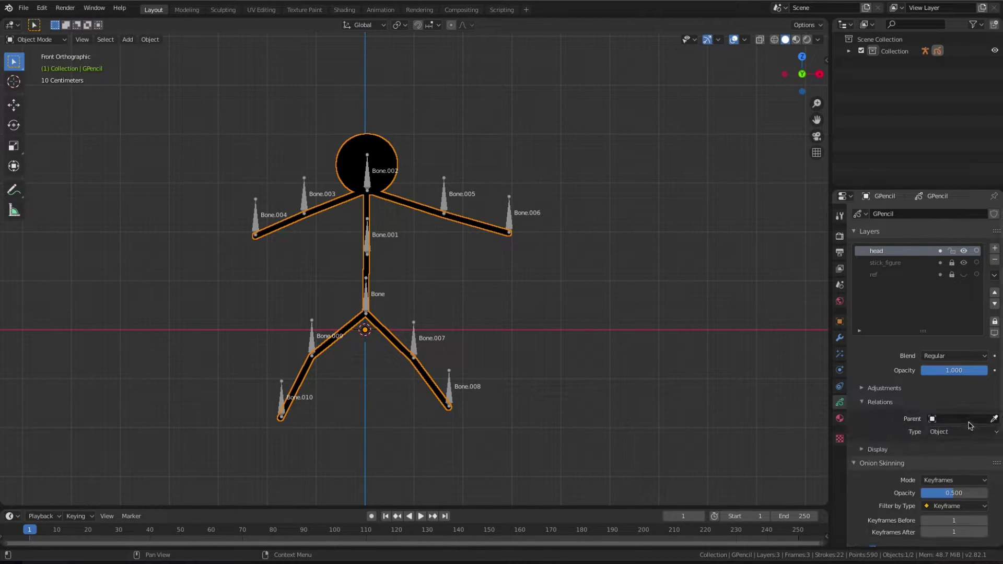
left_click(964, 418)
left_click(943, 438)
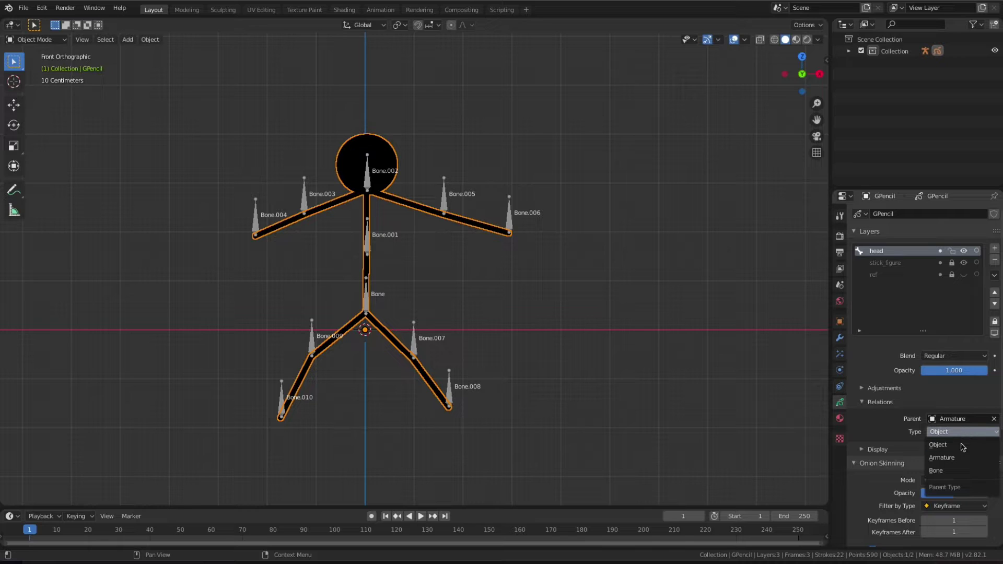
left_click(960, 470)
left_click(960, 444)
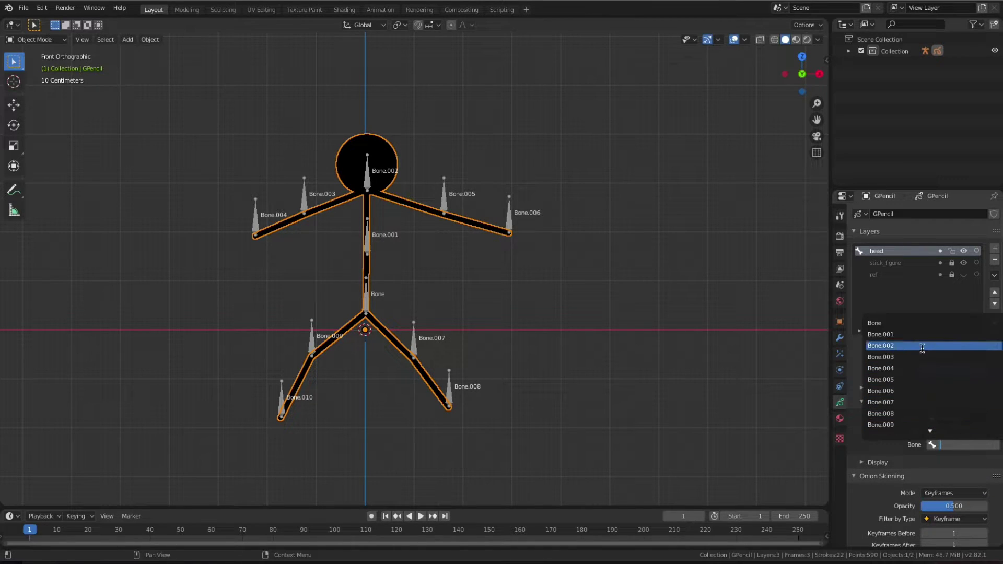
left_click(922, 346)
left_click(757, 351)
left_click(35, 40)
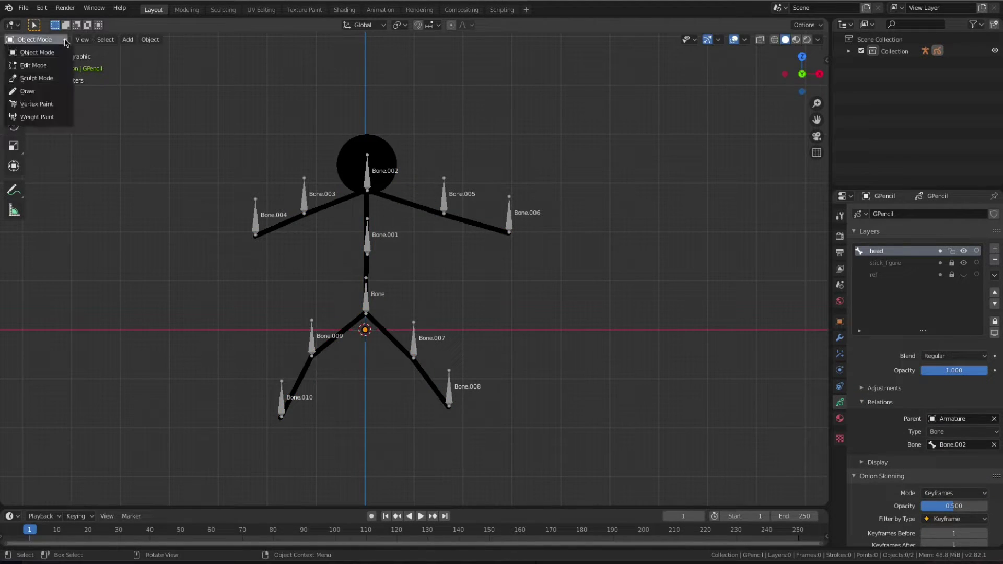
left_click(369, 172)
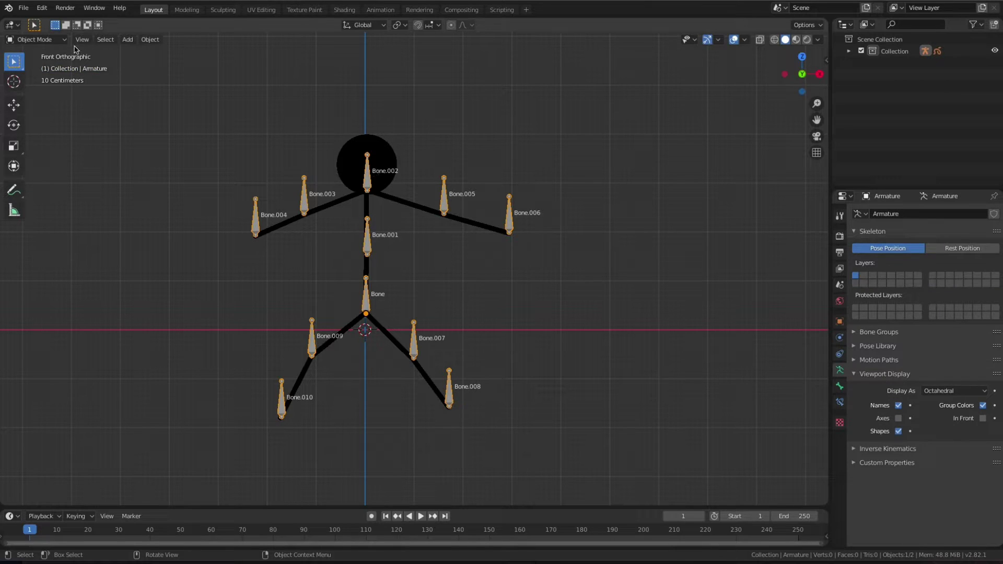
- Switch the armature to Pose Mode and rotate-test head bone Bone.002, restoring it
left_click(36, 39)
left_click(33, 74)
scroll(388, 155, "up", 1)
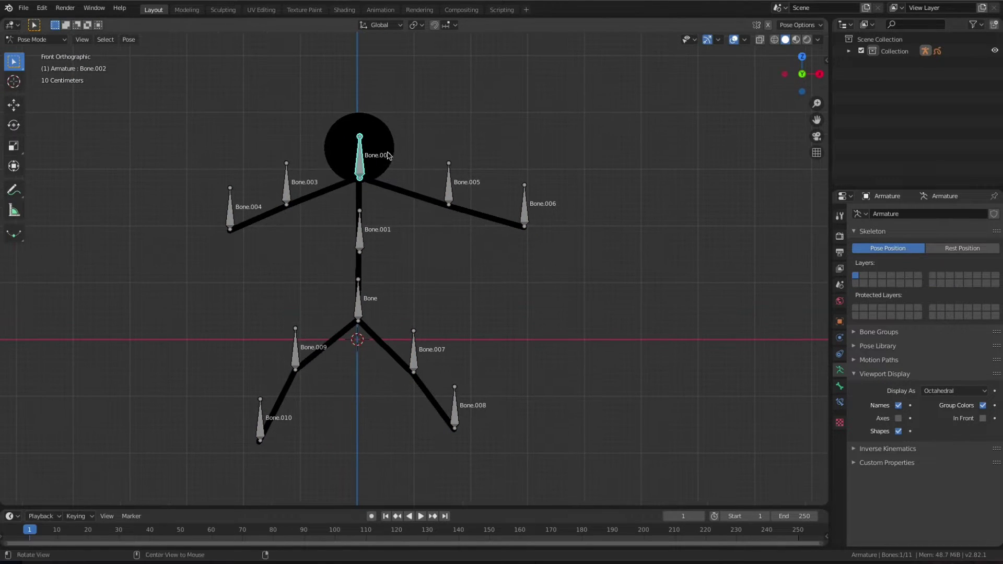
middle_click_drag(388, 155, 400, 176, "shift")
key("r")
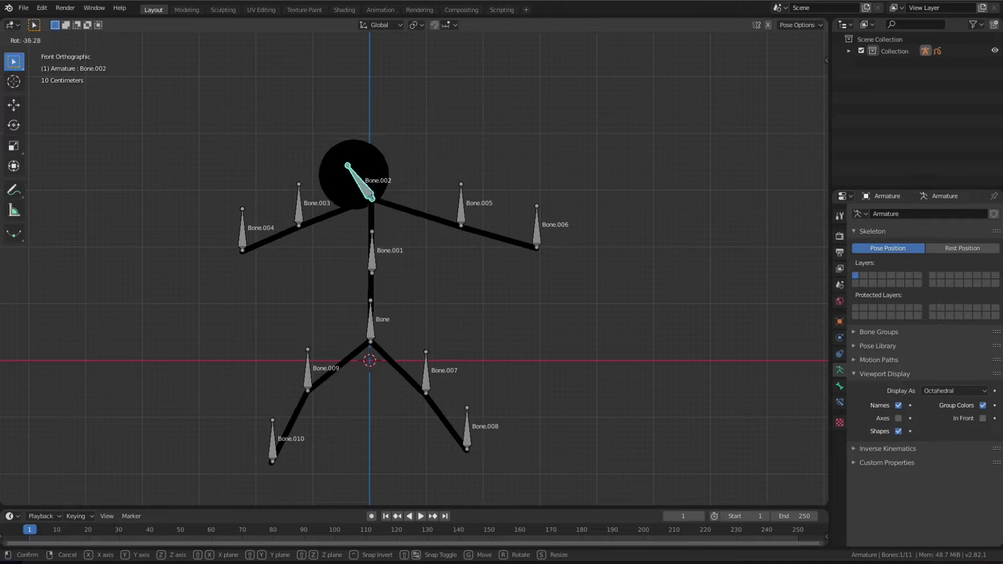
left_click(399, 165)
- Rotate-test arm bones Bone.005 and Bone.006, cancel both, and deselect all bones
left_click(465, 195)
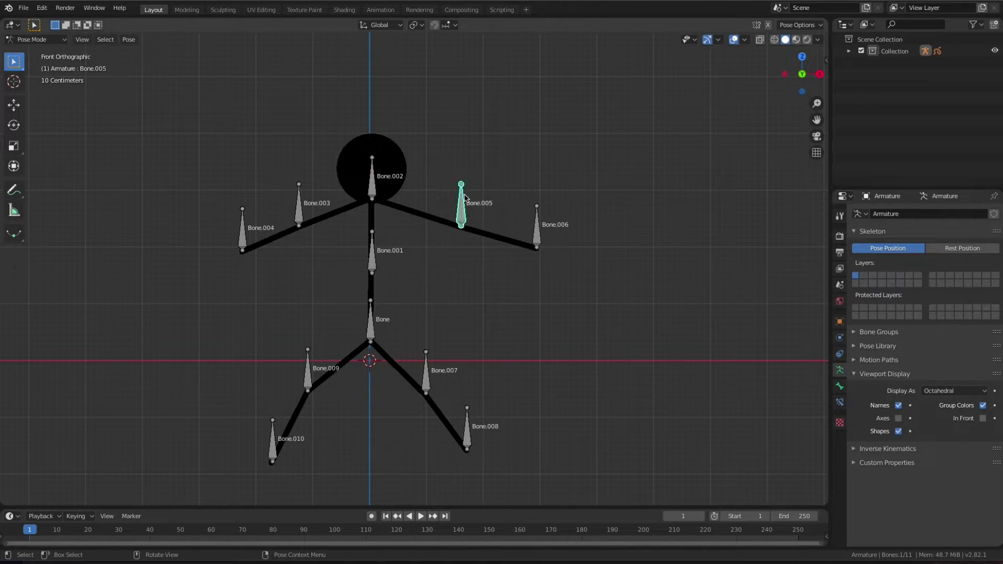
key("r")
right_click(511, 230)
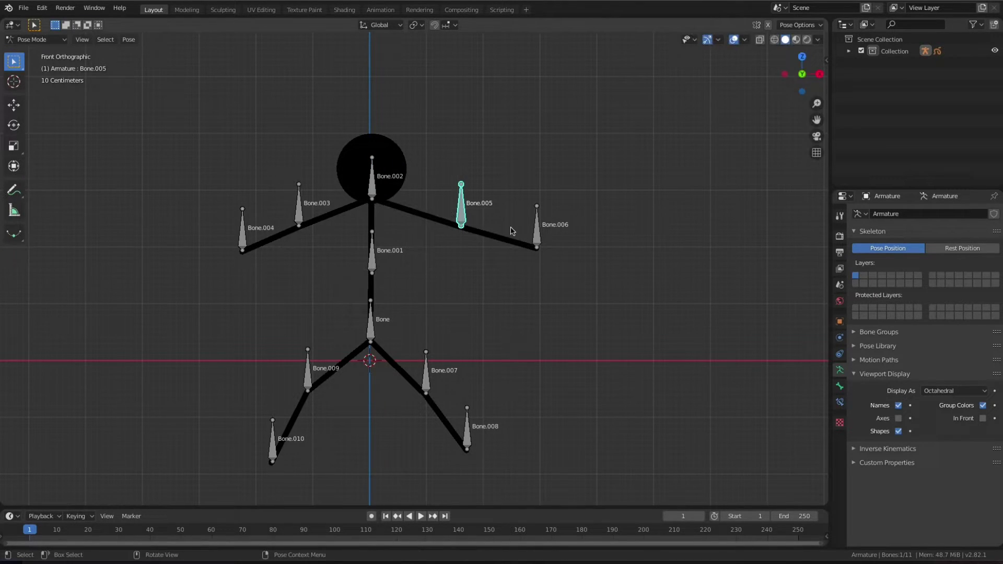
left_click(538, 226)
key("r")
right_click(543, 173)
left_click(544, 183)
scroll(442, 260, "down", 1)
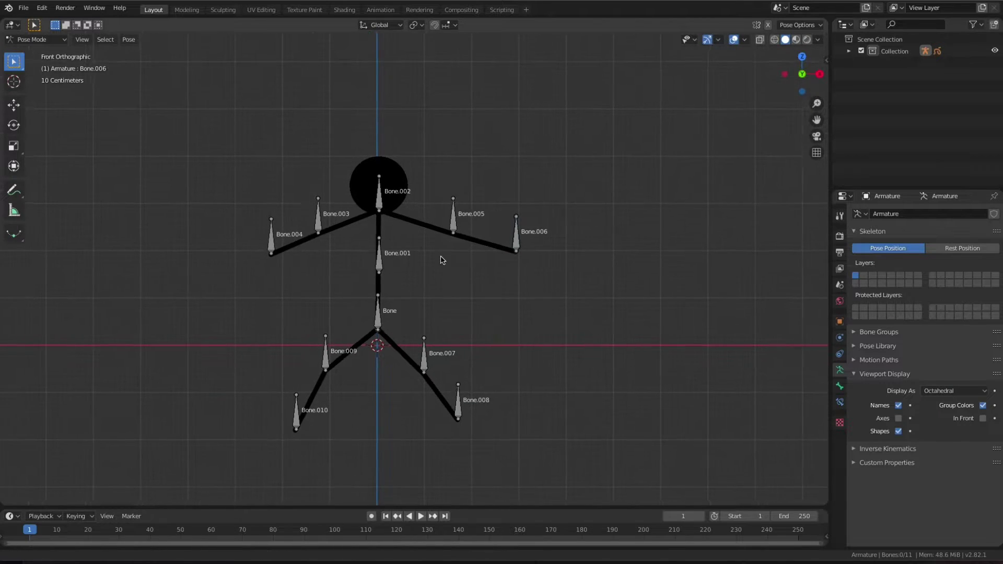
middle_click_drag(452, 277, 425, 264, "shift")
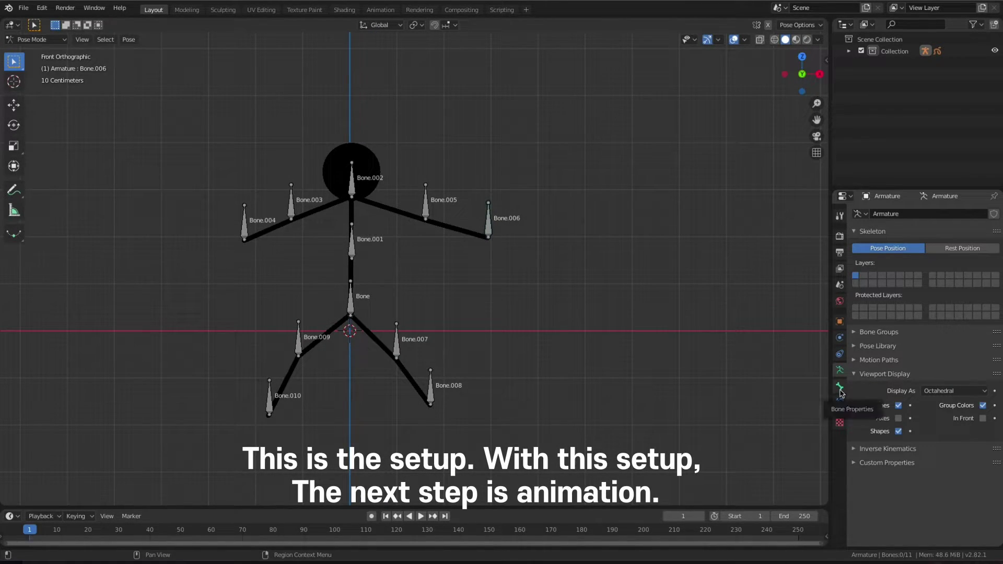
- Create a new pose library and save all bones' current standing pose as 'base'
left_click(854, 346)
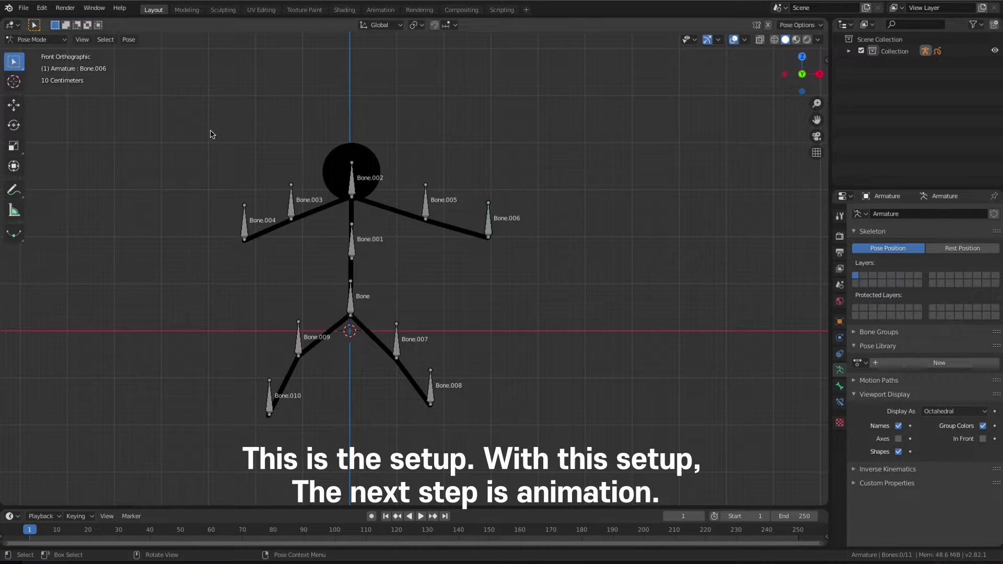
left_click_drag(210, 135, 609, 466)
left_click(911, 362)
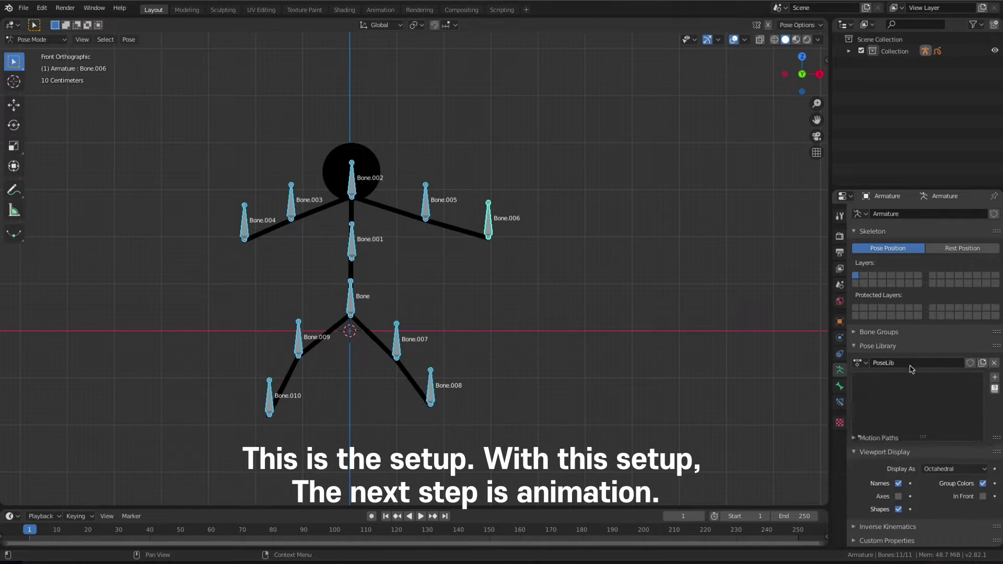
left_click(994, 376)
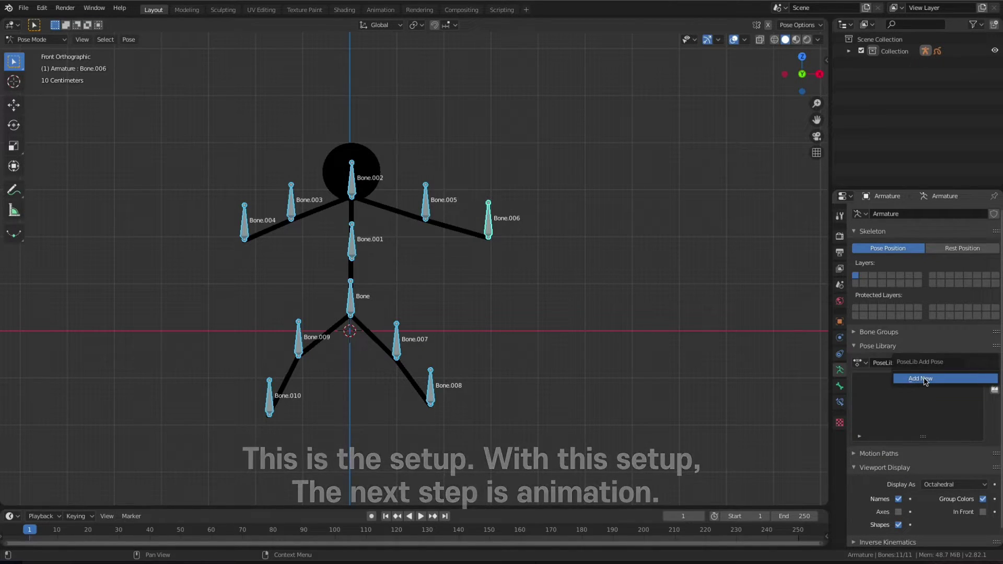
left_click(924, 380)
double_click(903, 378)
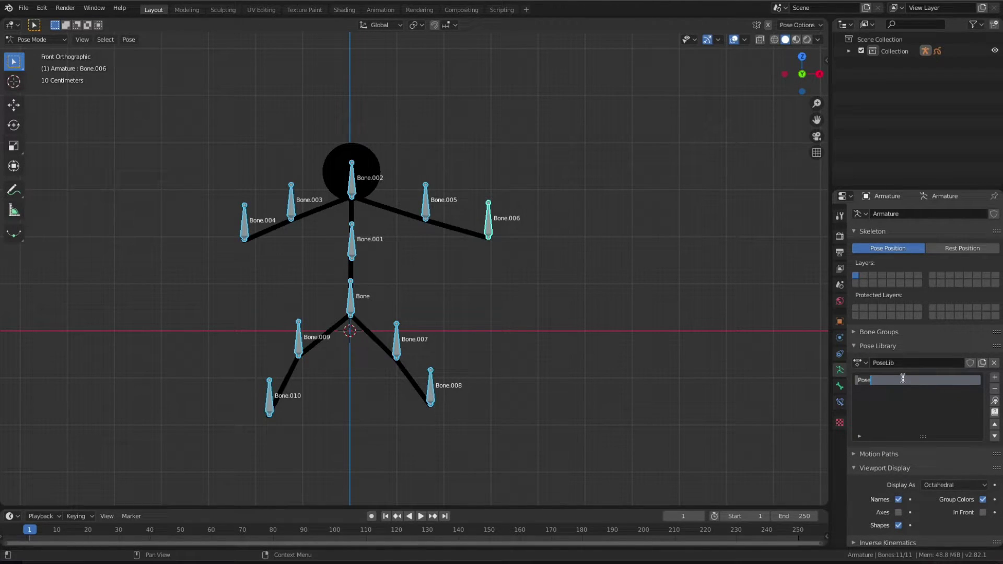
type("e")
key("Return")
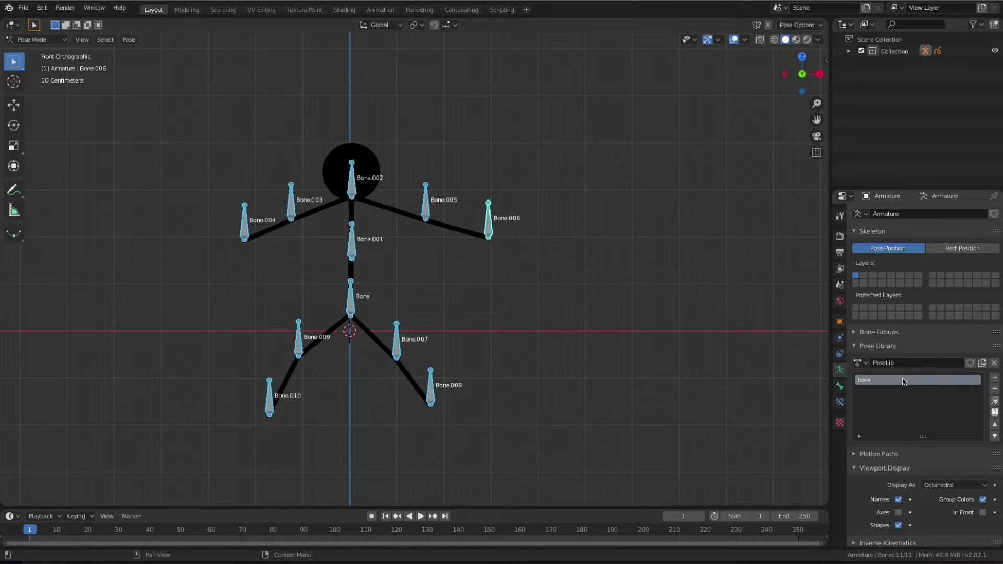
- Deselect the bones and recentre the stick figure in the view
left_click(595, 289)
scroll(570, 282, "up", 1)
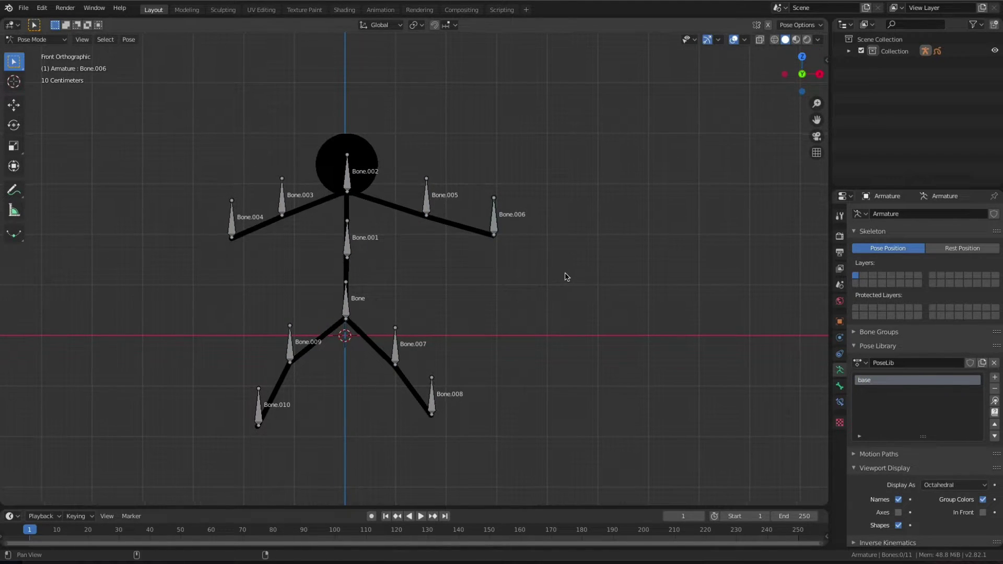
middle_click_drag(567, 276, 538, 268, "shift")
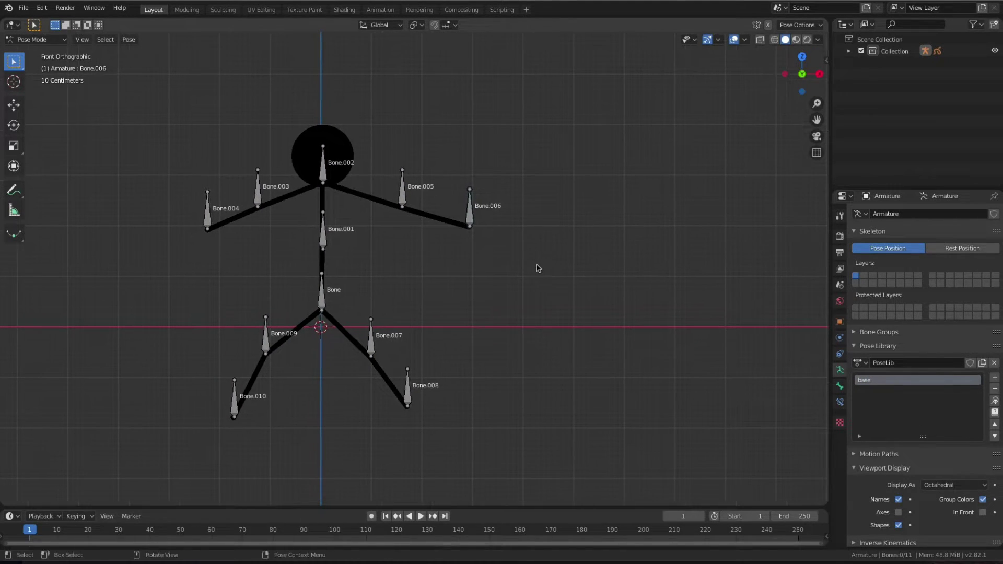
- Rotate the spine Bone.001 slightly and lower the left arm bones Bone.003 and Bone.004
left_click(324, 239)
key("r")
left_click(287, 232)
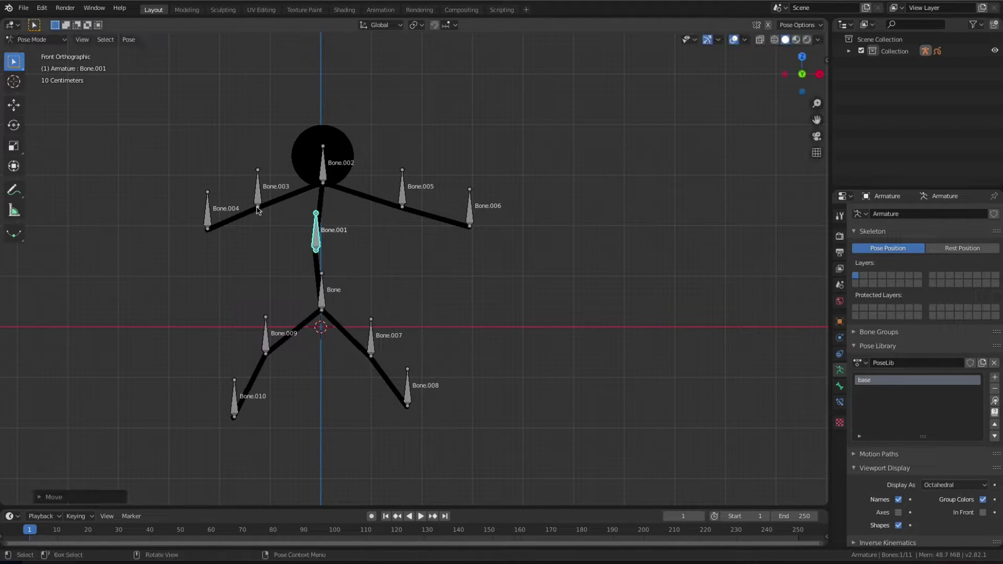
left_click(258, 207)
key("g")
left_click(262, 220)
left_click(209, 221)
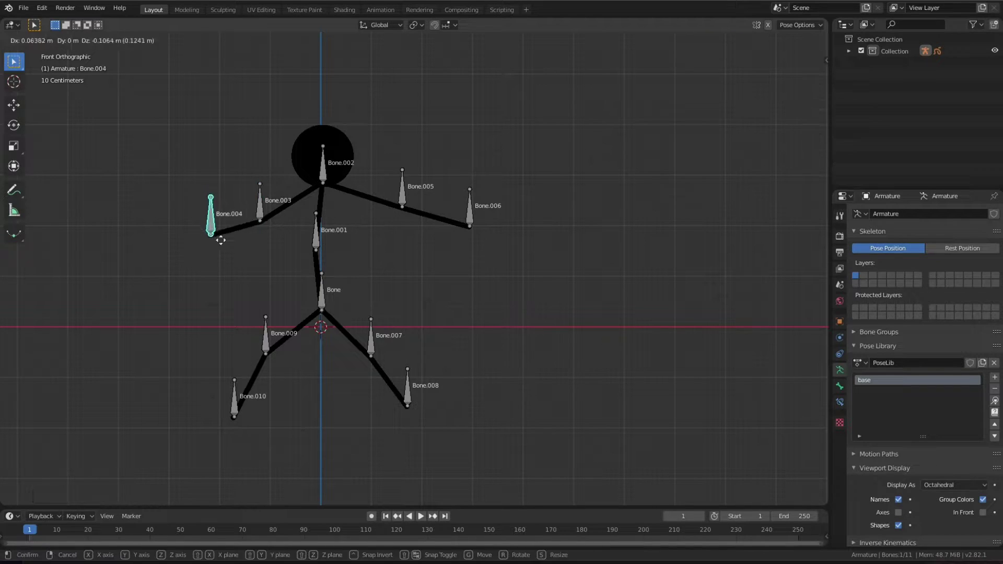
key("g")
left_click(243, 277)
- Bend the right arm down and in using Bone.005 and Bone.006
left_click(403, 201)
key("g")
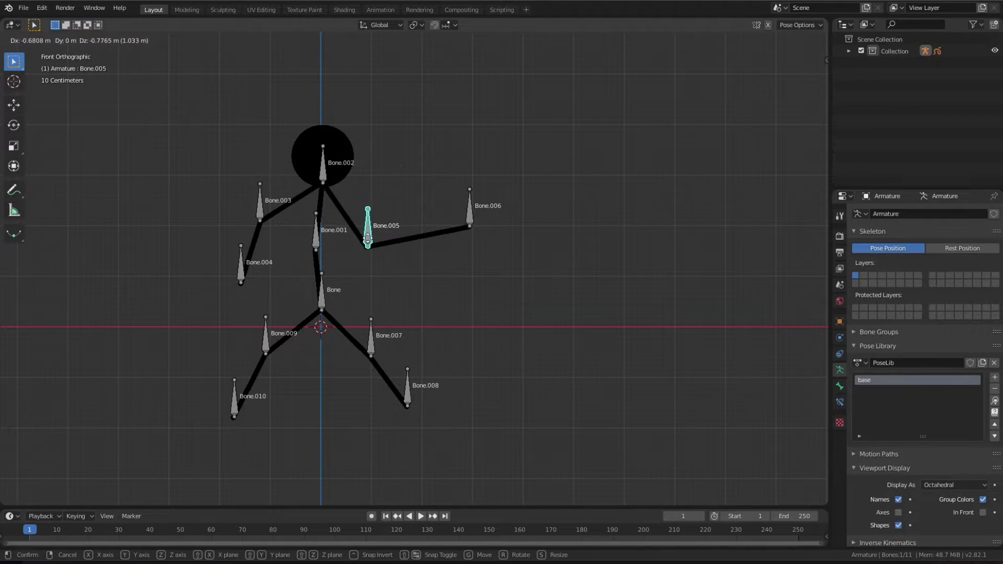
left_click(376, 240)
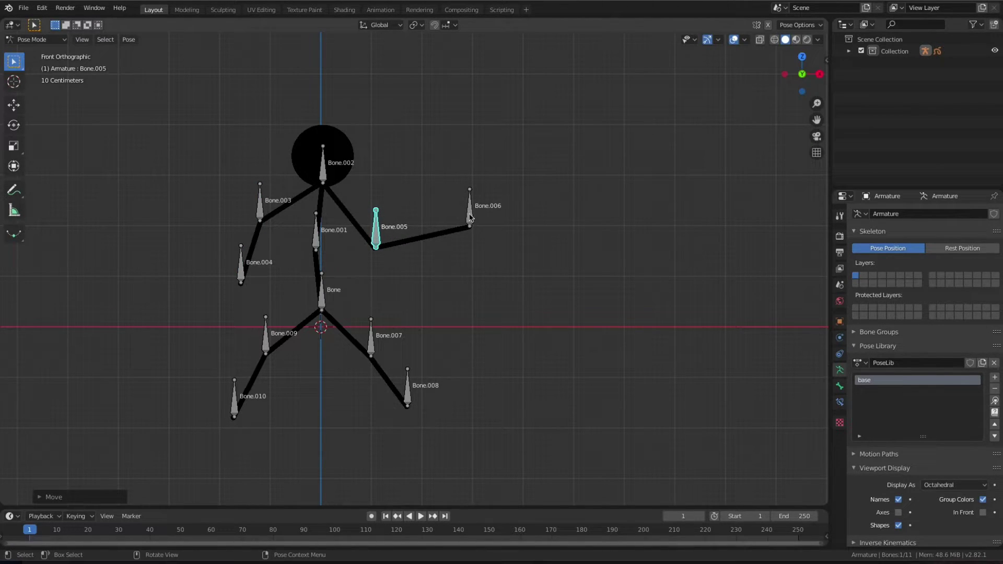
left_click(471, 218)
key("g")
left_click(418, 263)
left_click(379, 235)
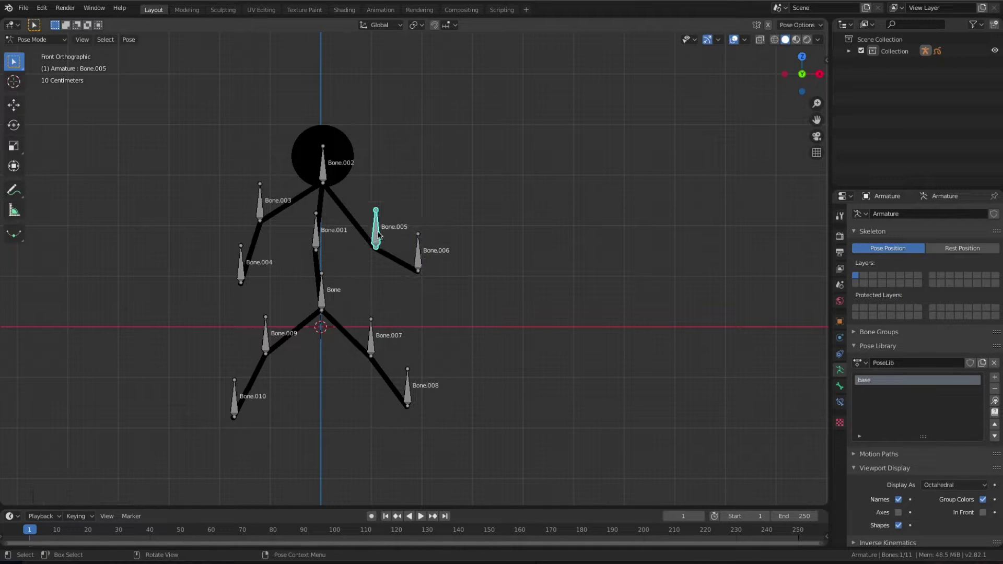
key("g")
left_click(334, 268)
- Shift the left knee down, raise the right knee and lower the right foot into a stride
left_click(267, 346)
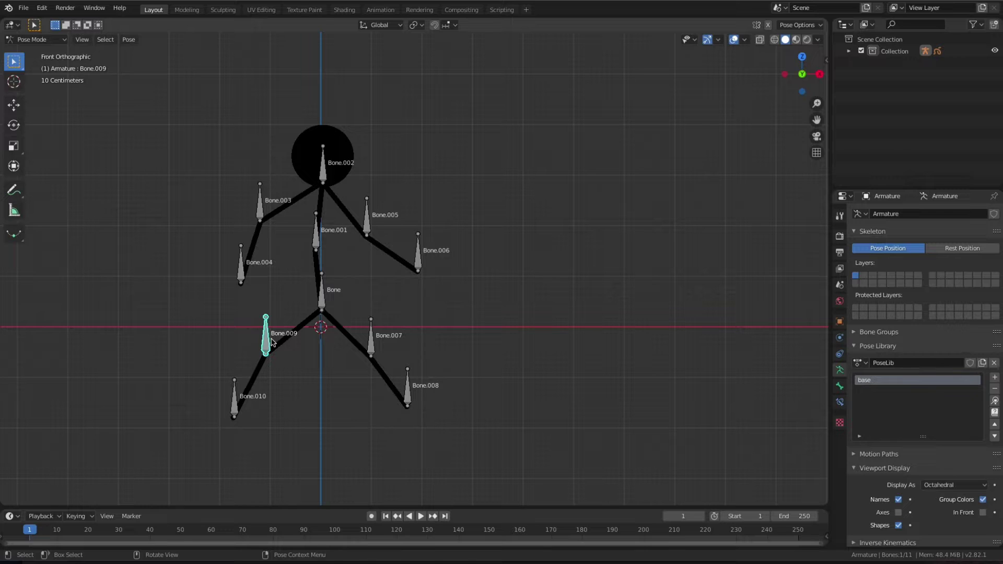
key("g")
left_click(300, 368)
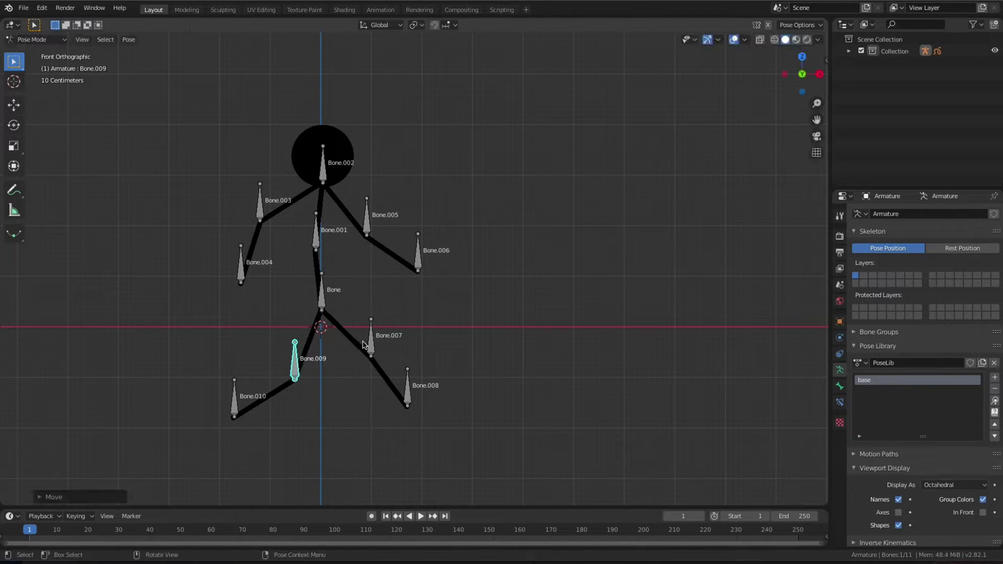
left_click(364, 345)
key("g")
left_click(373, 337)
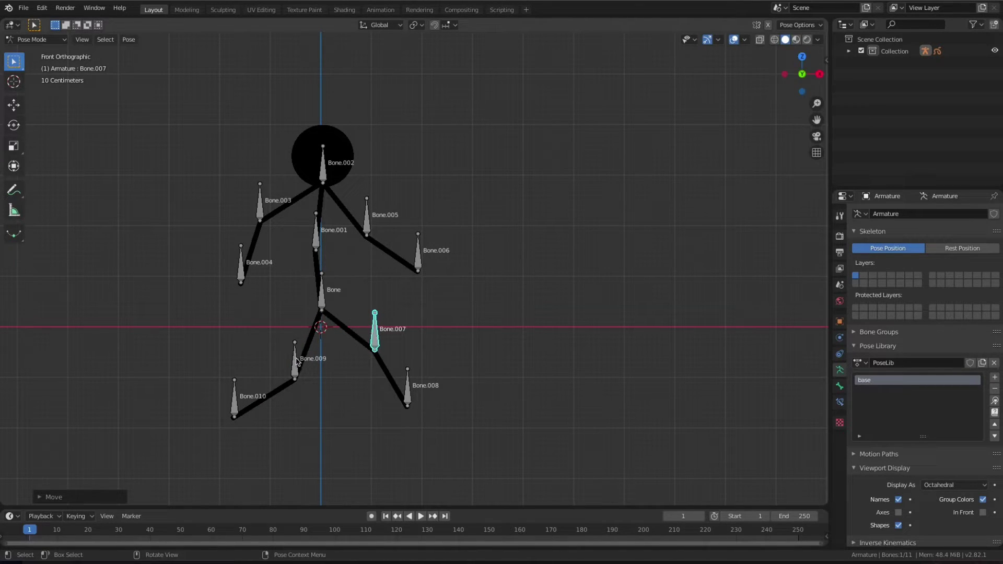
left_click_drag(297, 360, 287, 347)
left_click_drag(408, 391, 410, 406)
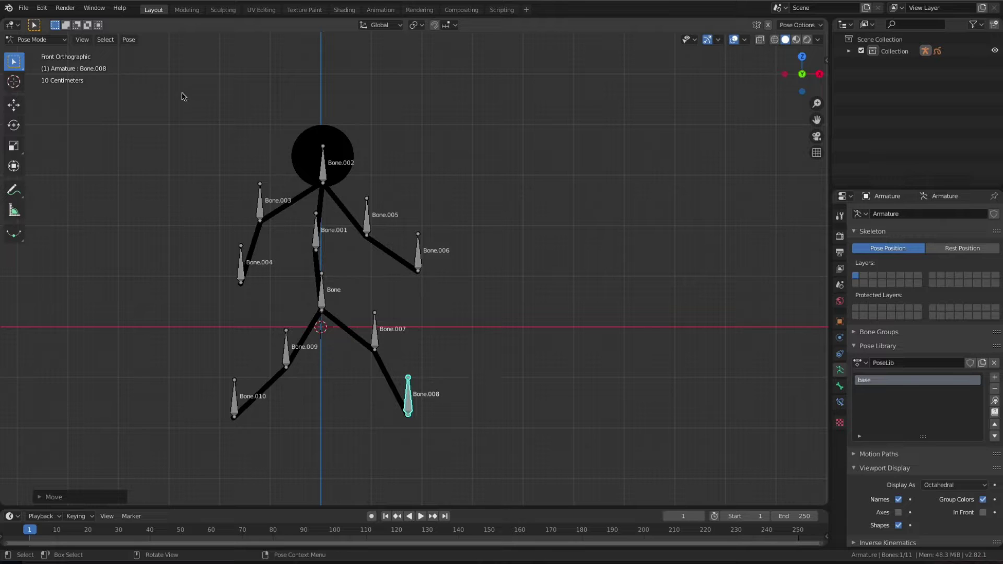
- Select all bones and save the stance to the pose library as 'walk'
key("a")
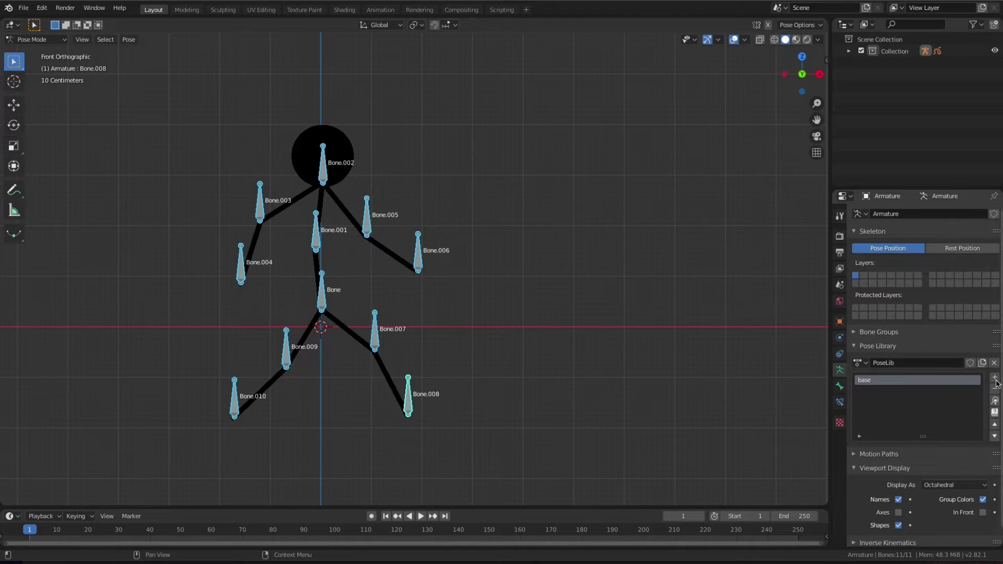
left_click(995, 377)
left_click(936, 380)
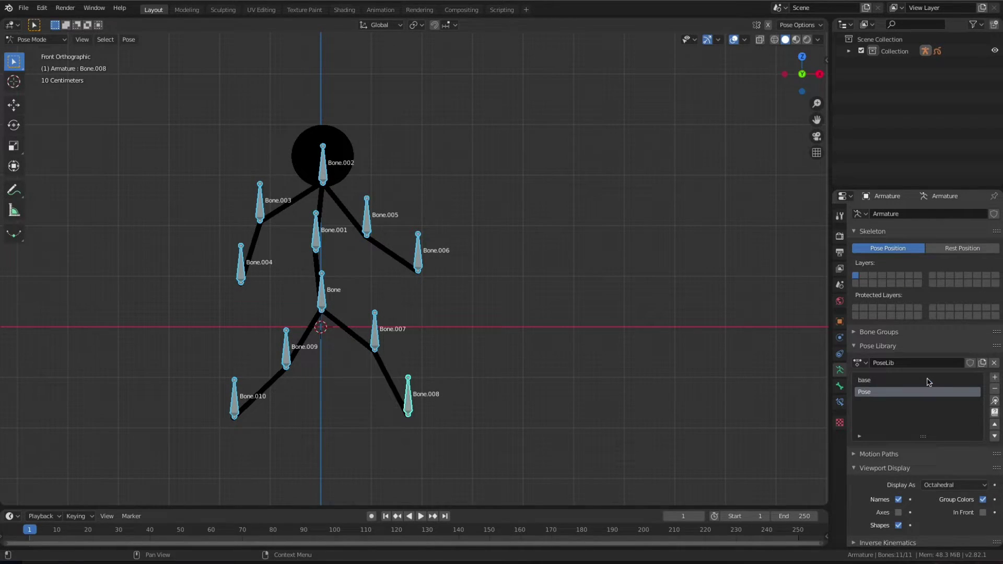
double_click(893, 391)
type("walk")
key("Return")
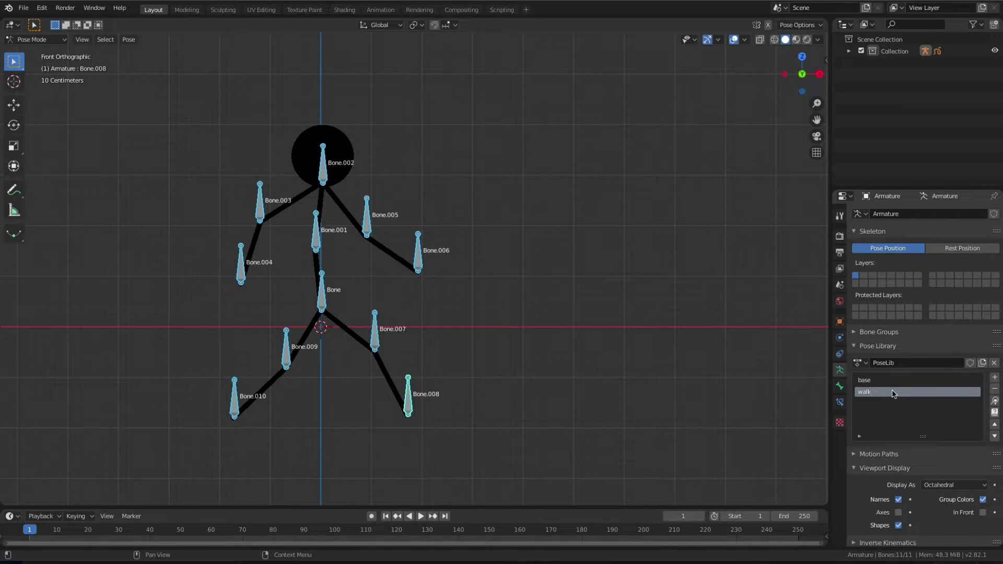
- Reposition the arms: left hand beside the torso, right hand raised near the head
left_click(636, 300)
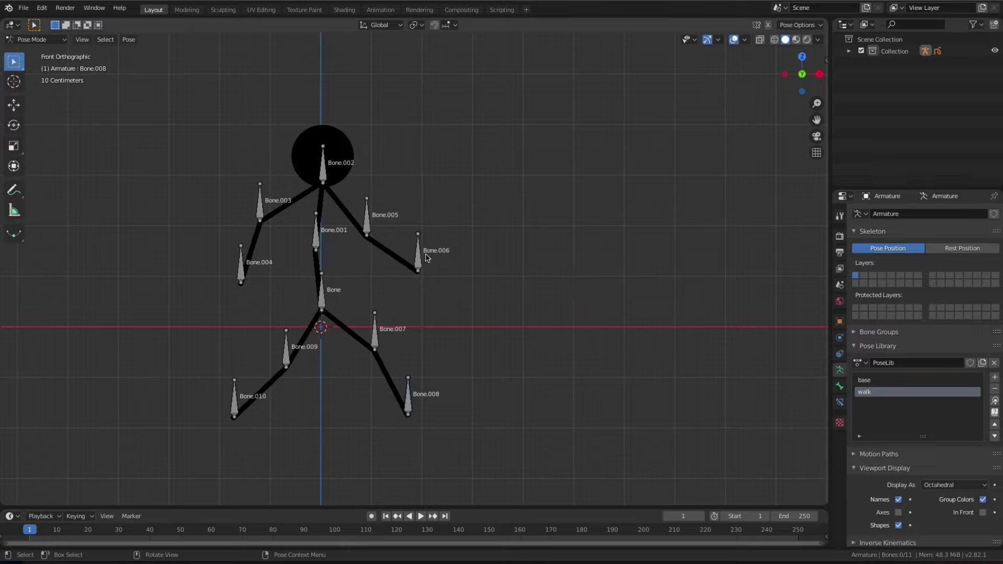
left_click(261, 216)
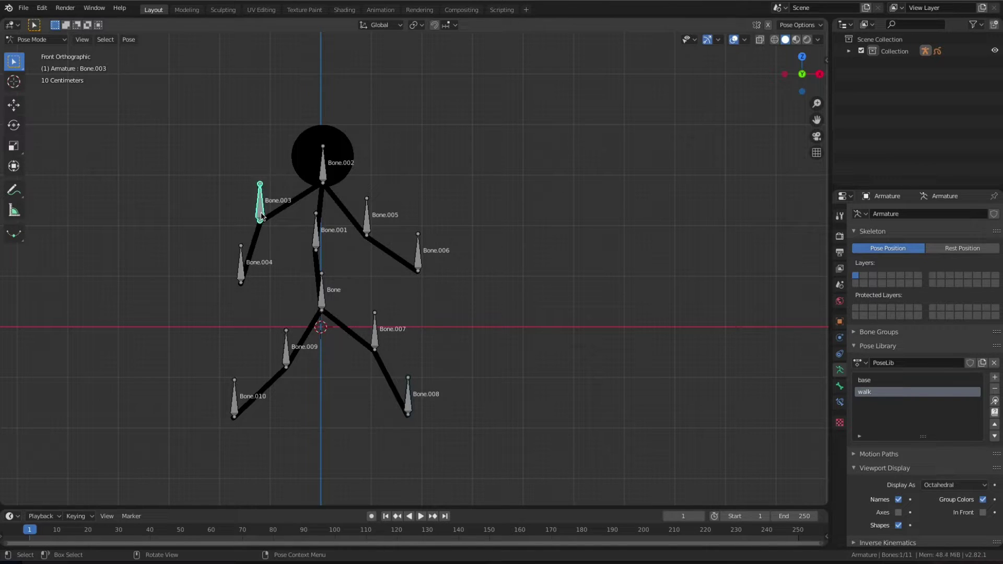
key("r")
left_click(286, 224)
left_click(264, 273)
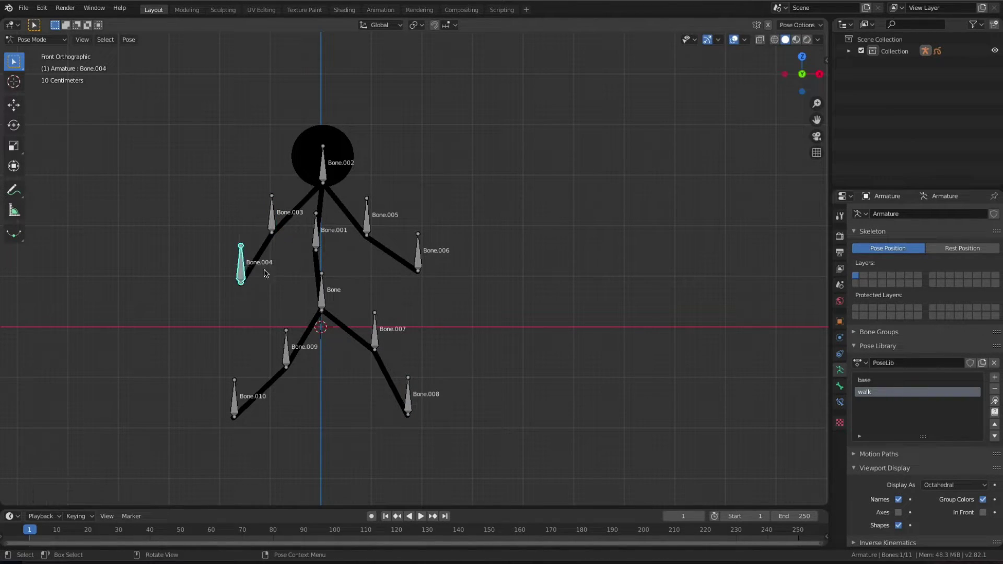
key("g")
left_click(326, 270)
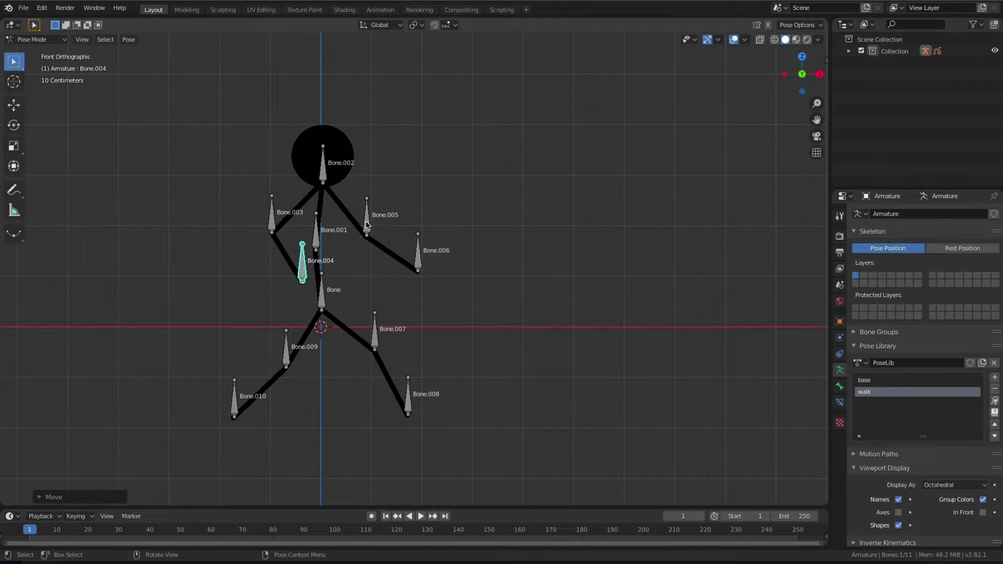
left_click(367, 225)
key("g")
left_click(356, 226)
left_click(422, 241)
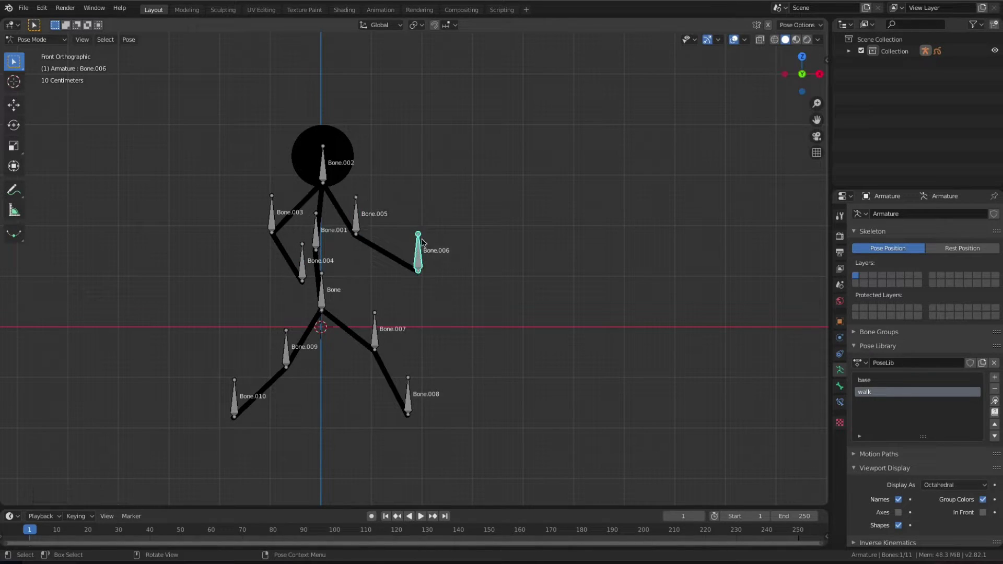
key("g")
left_click(397, 153)
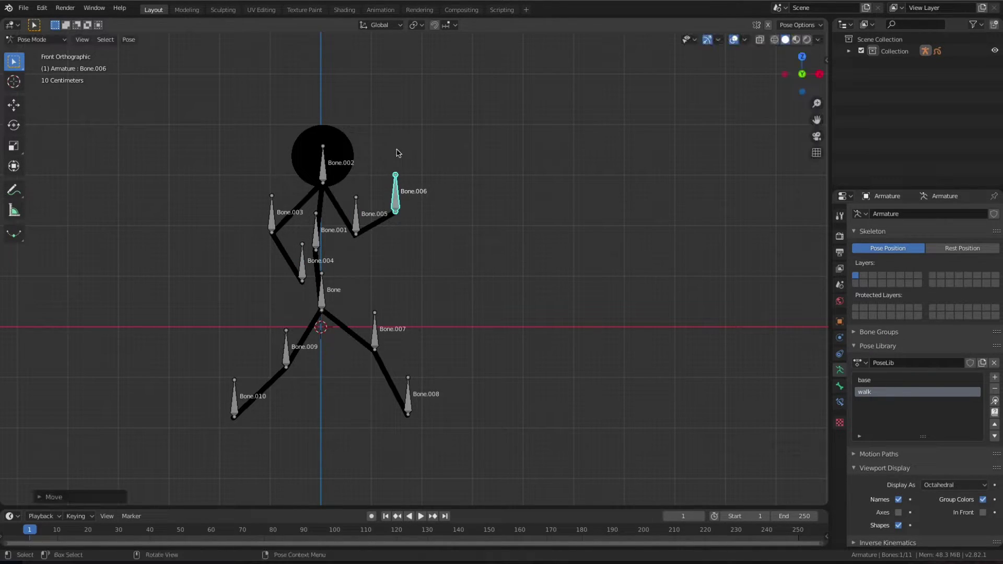
- Kick the left leg high up-right and plant the right foot under the body
left_click(287, 354)
key("g")
left_click(279, 355)
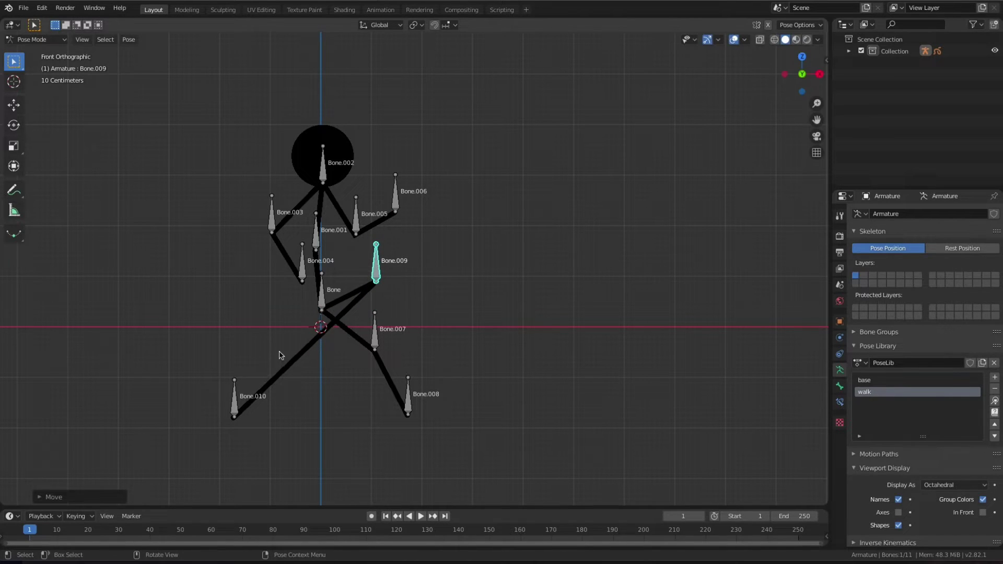
left_click(236, 408)
key("g")
left_click(491, 244)
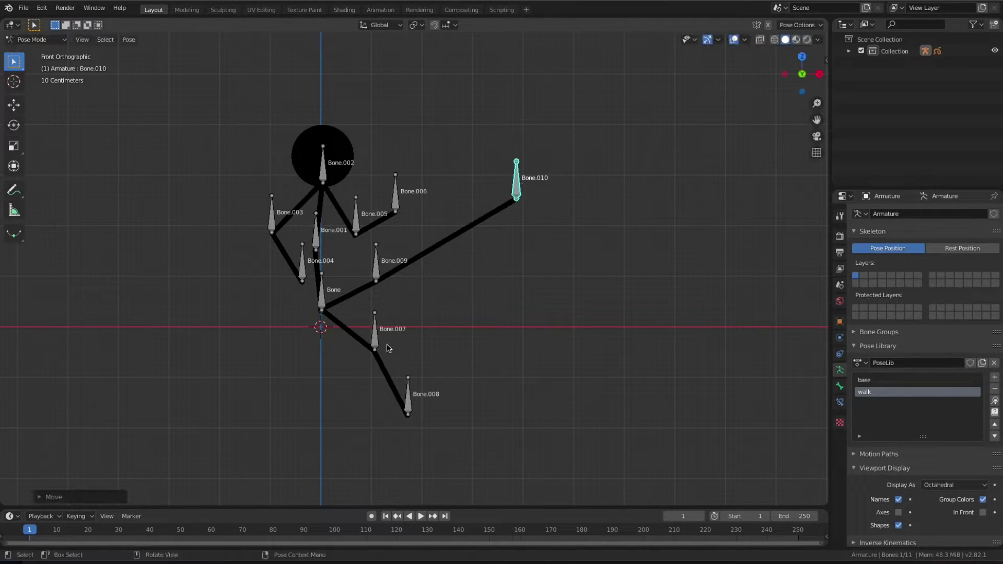
left_click(375, 334)
key("g")
left_click(362, 338)
left_click(408, 413)
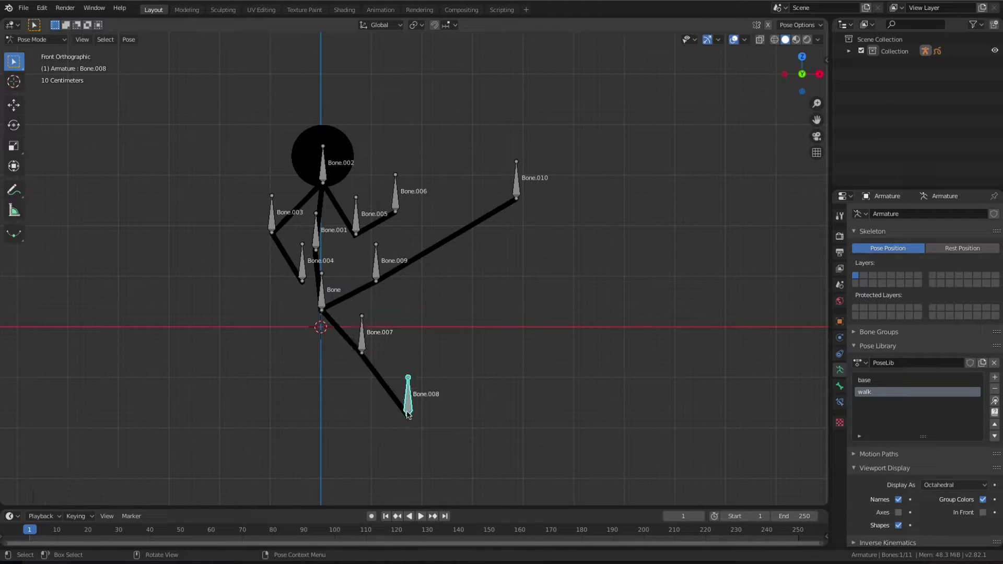
key("g")
left_click(360, 399)
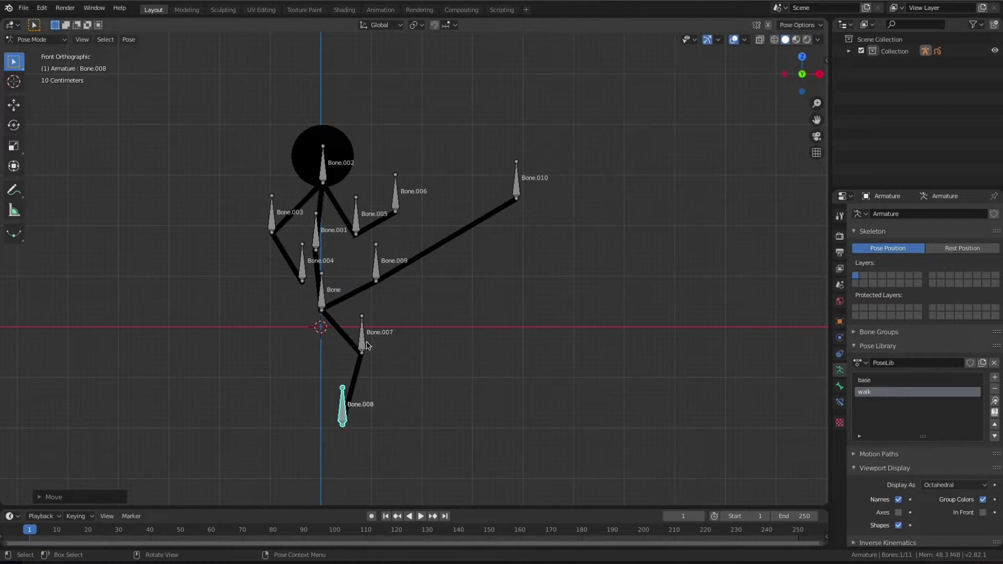
left_click(366, 345)
key("g")
left_click(383, 359)
- Shift the hip left, lean the torso left and lower the head down-left
left_click(321, 296)
key("g")
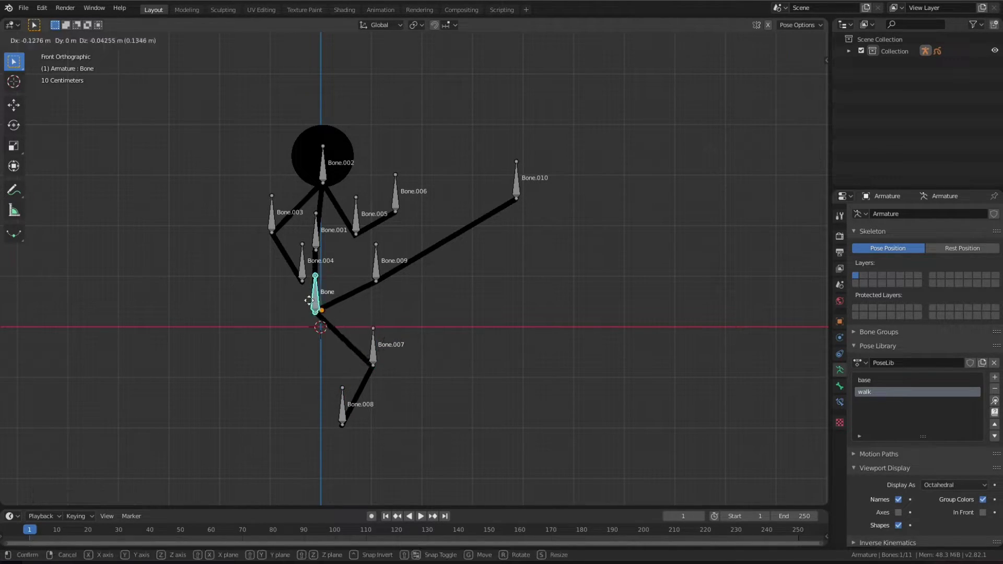
left_click(312, 298)
left_click(315, 244)
key("g")
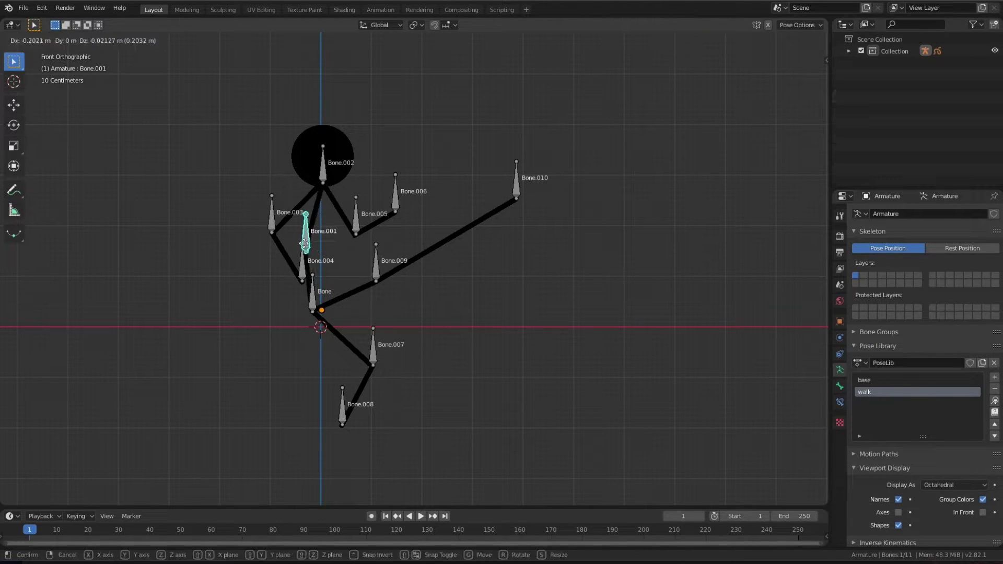
left_click(300, 249)
left_click(323, 178)
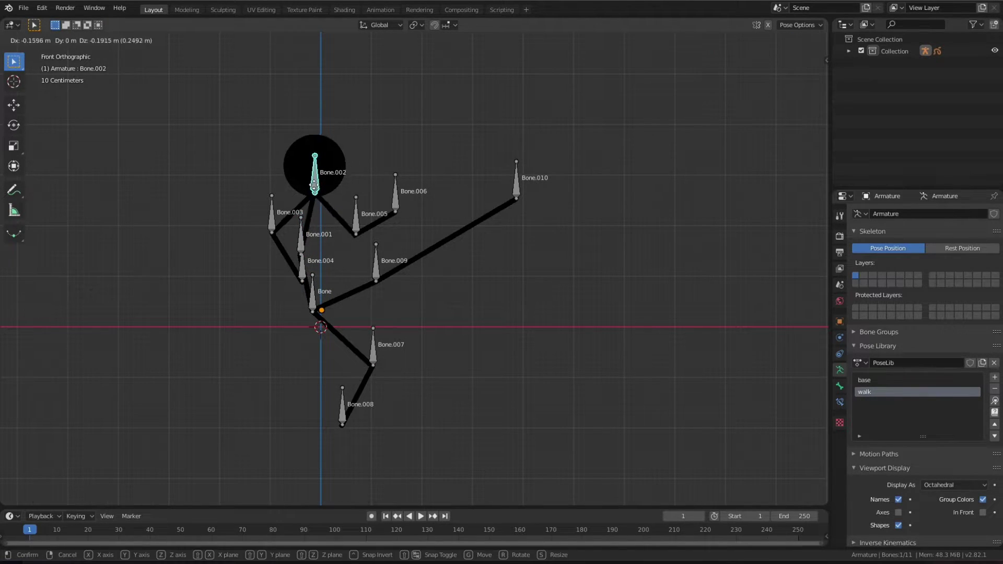
key("g")
left_click(306, 222)
- Move the left hand and left elbow further down and left
left_click(301, 271)
key("g")
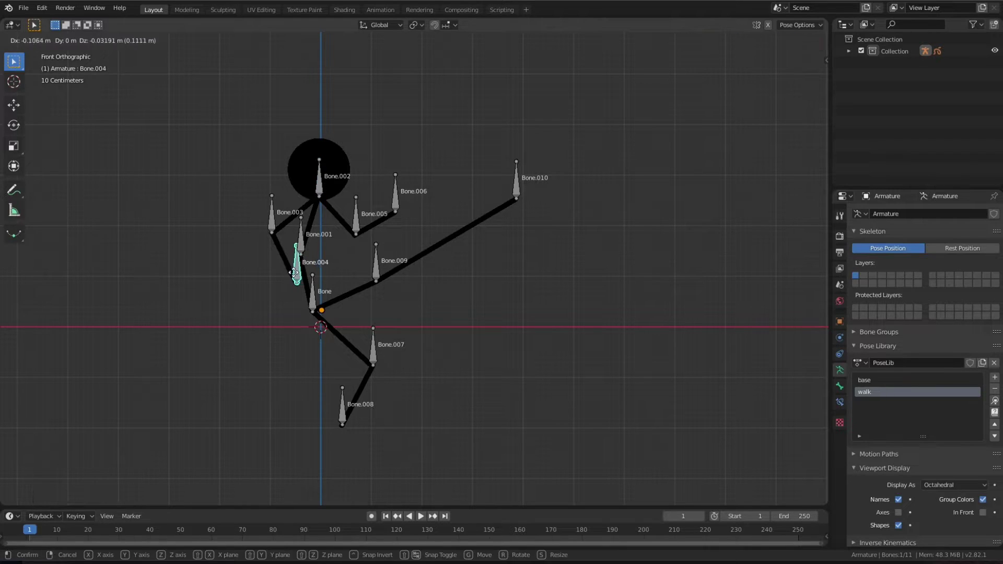
left_click(290, 269)
left_click(267, 223)
key("g")
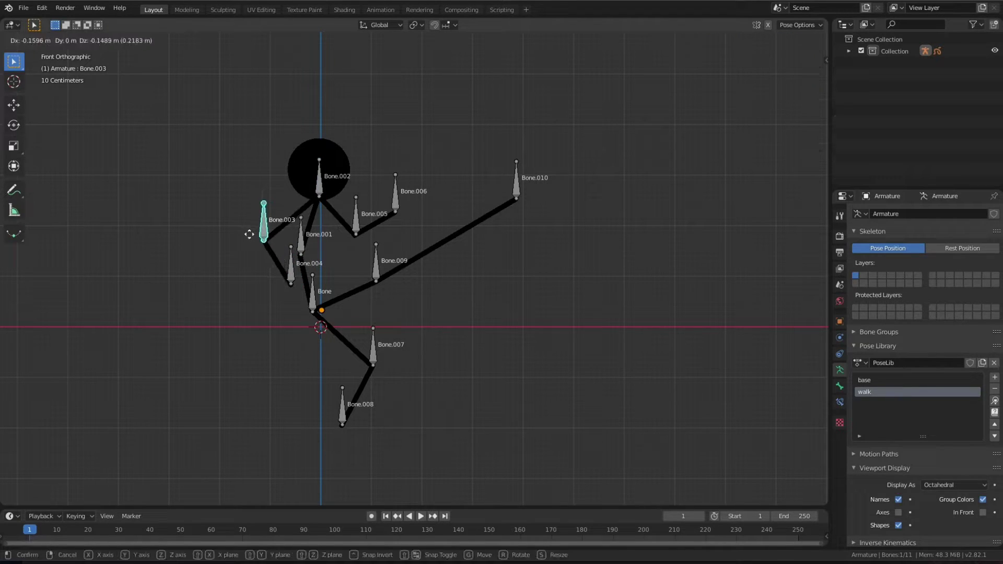
left_click(248, 239)
- Raise the kicking foot higher and straighten the kicking leg up-right
left_click(375, 271)
key("g")
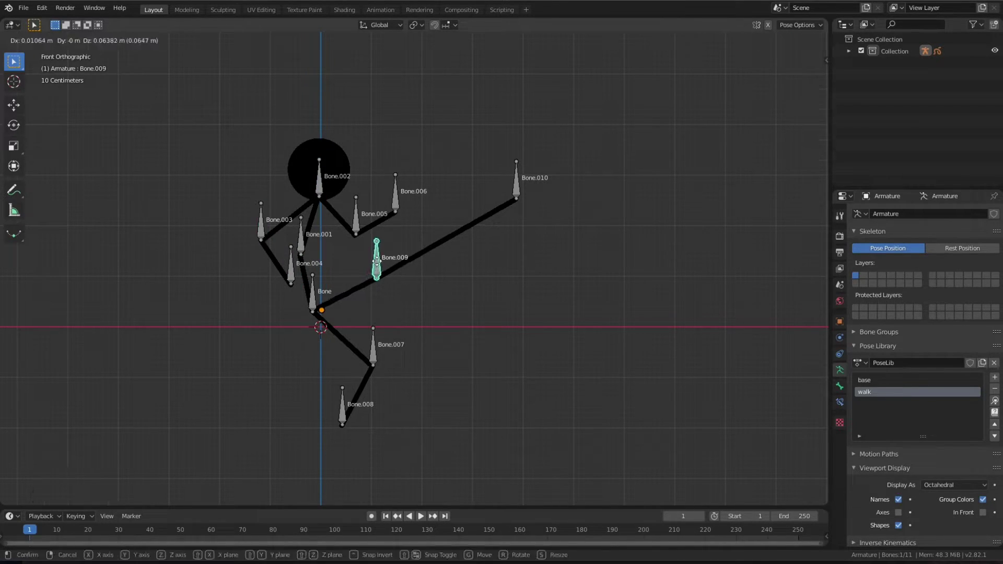
left_click(510, 197)
left_click(517, 186)
key("g")
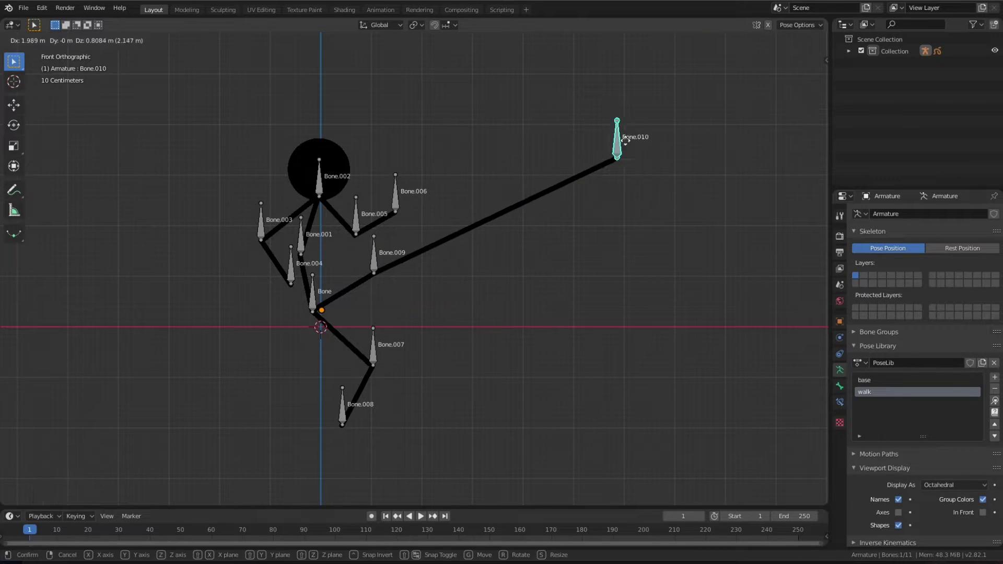
left_click(628, 138)
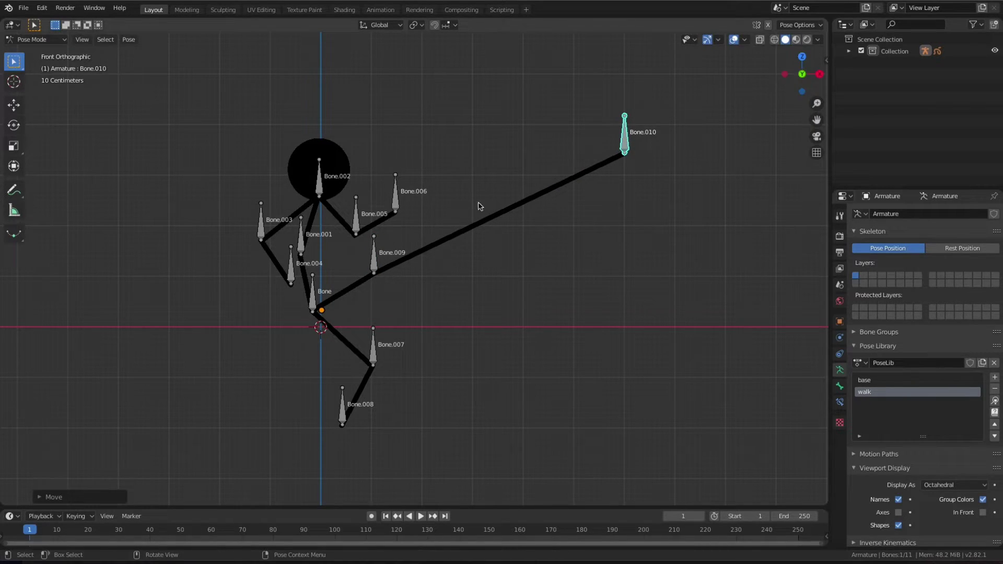
left_click(375, 259)
key("g")
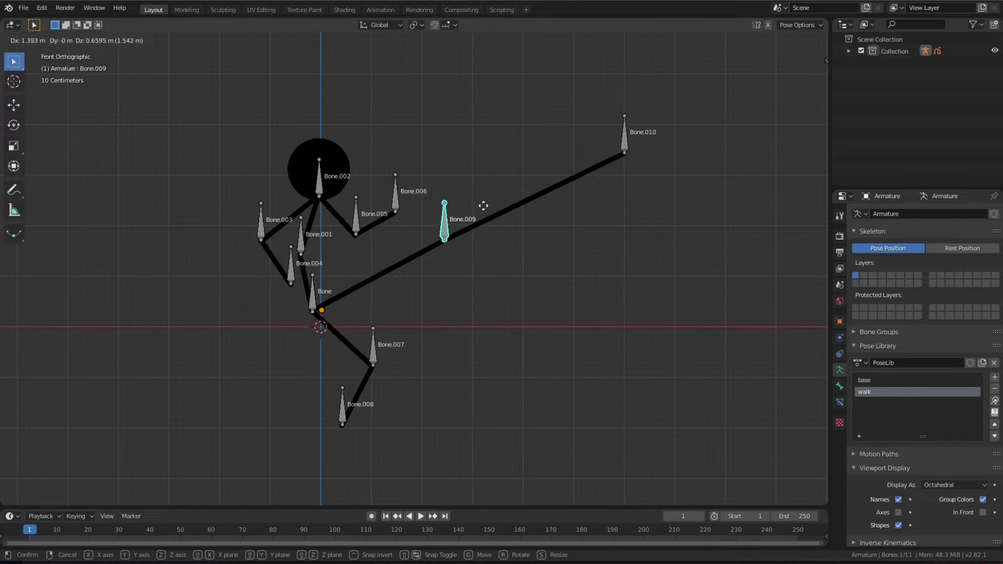
left_click(497, 204)
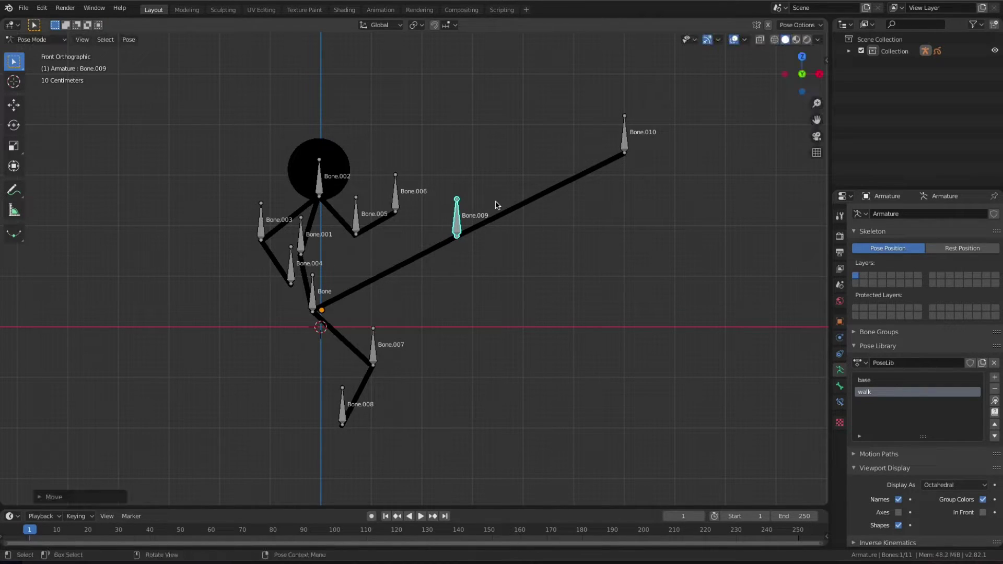
- Select all bones and save the current pose to the library as 'kick'
key("a")
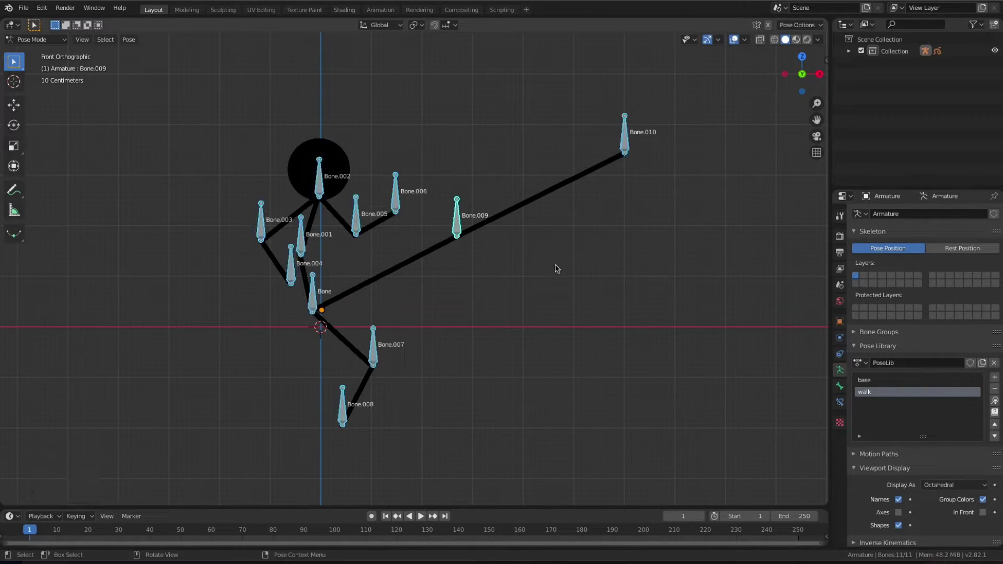
left_click(995, 380)
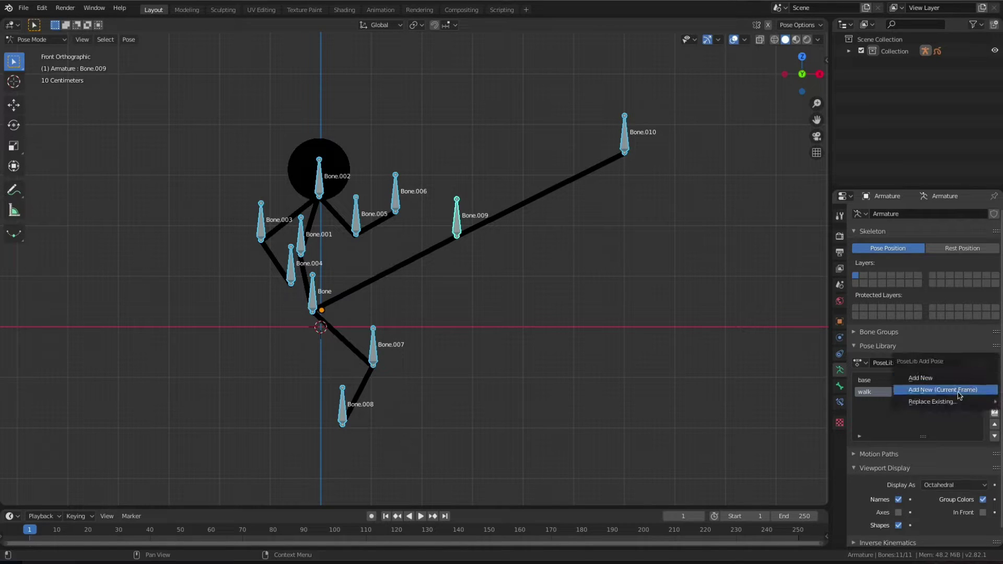
left_click(954, 382)
double_click(882, 405)
type("kick")
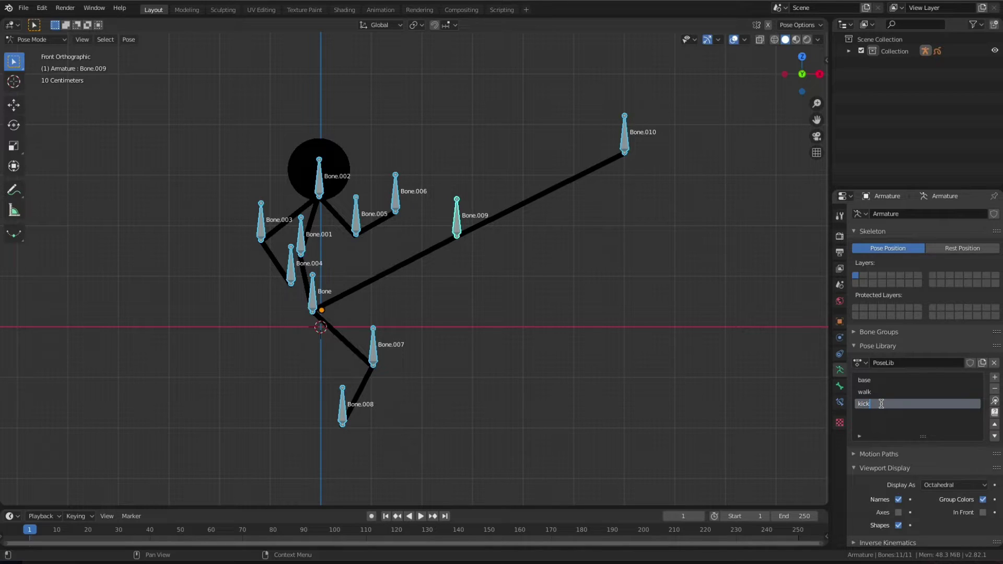
key("Return")
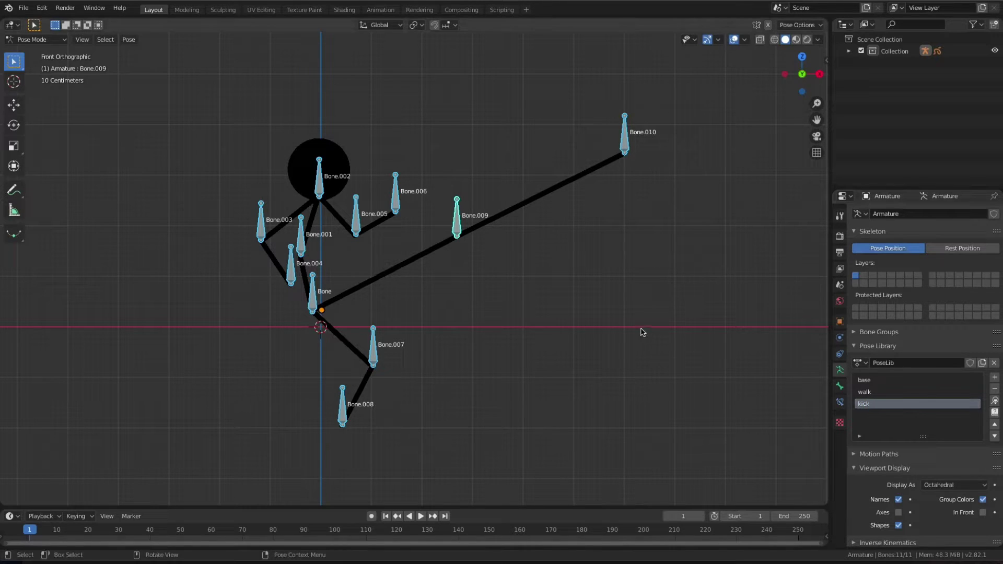
- Deselect the bones and apply the library's 'base' pose to the figure
left_click(606, 308)
left_click(880, 381)
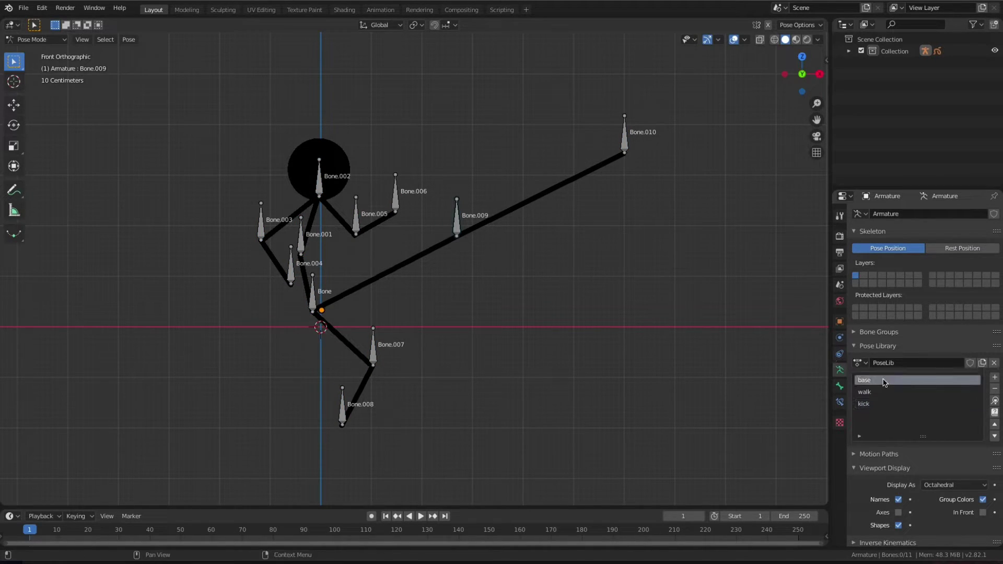
left_click(995, 401)
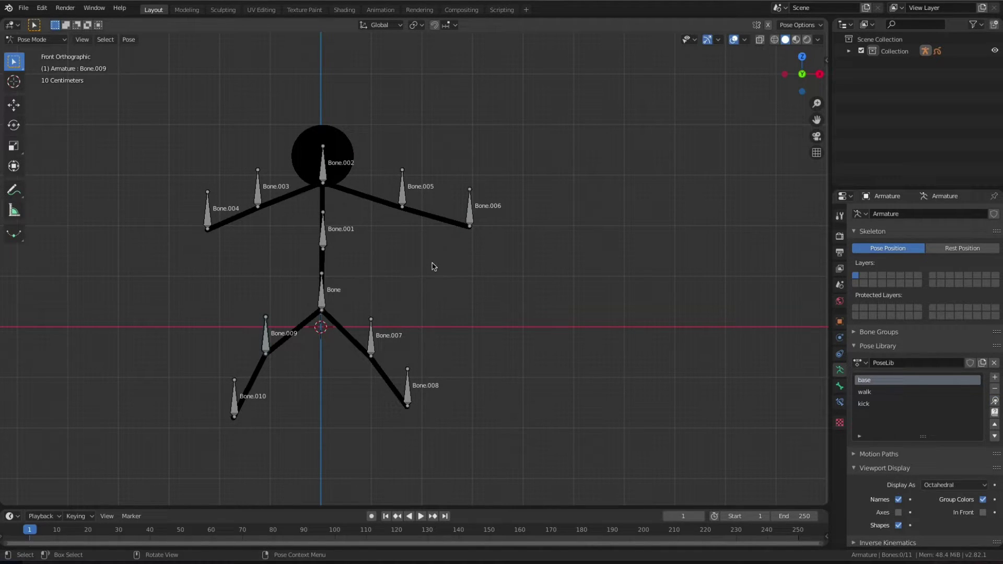
key("ctrl+z")
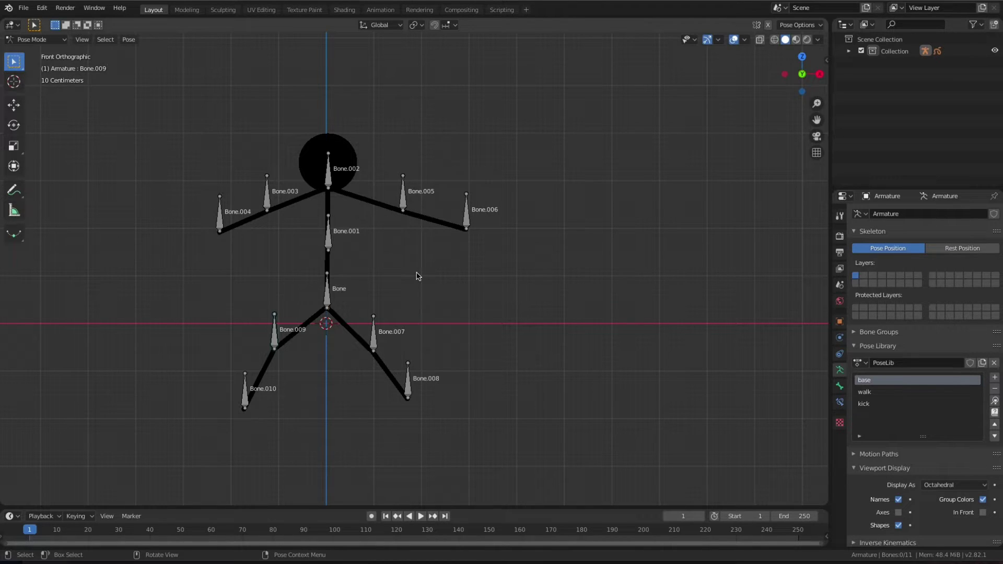
- Raise the lower left leg Bone.010 upward to form the figure's left side
left_click(276, 335)
key("r")
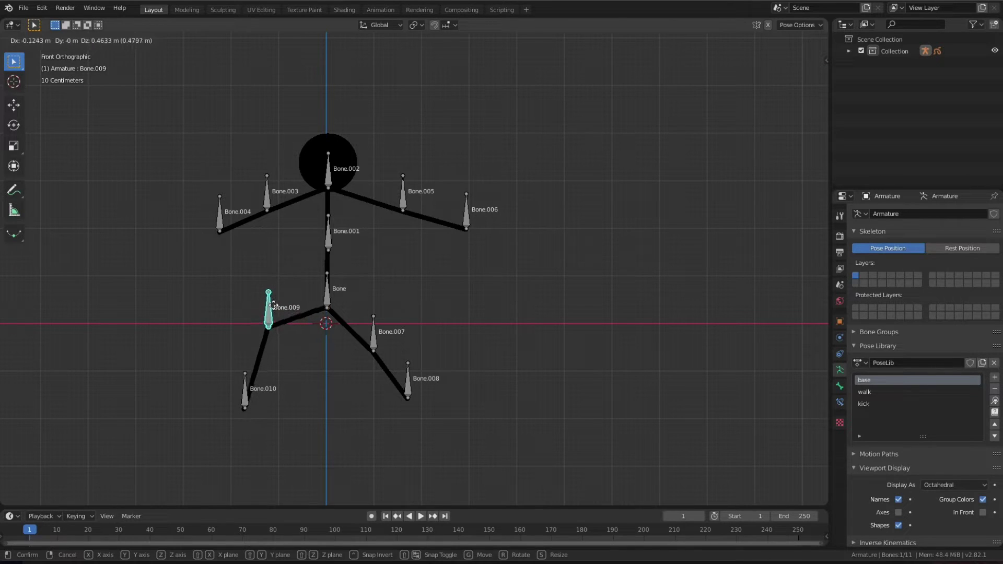
left_click(244, 355)
left_click(243, 384)
key("g")
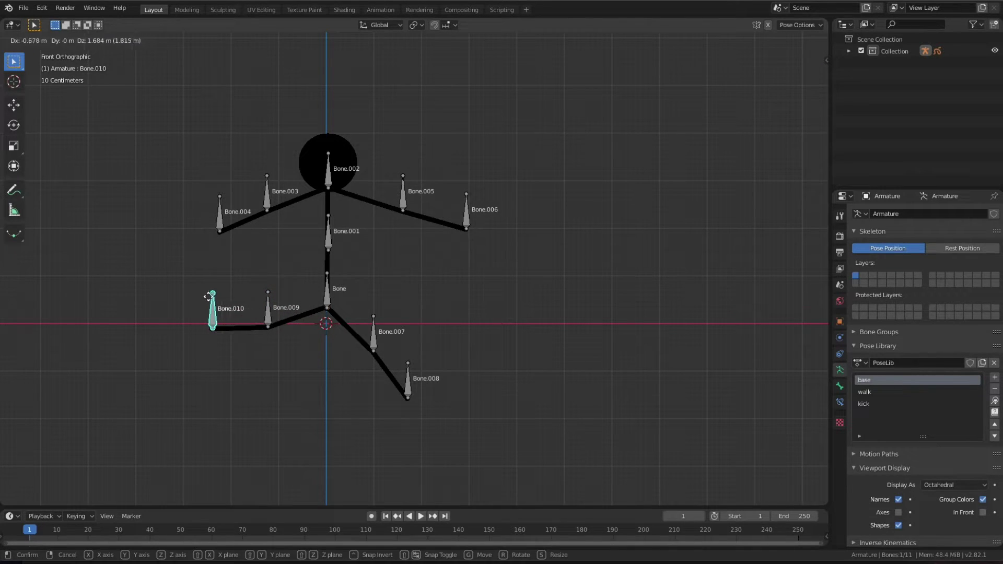
left_click(265, 240)
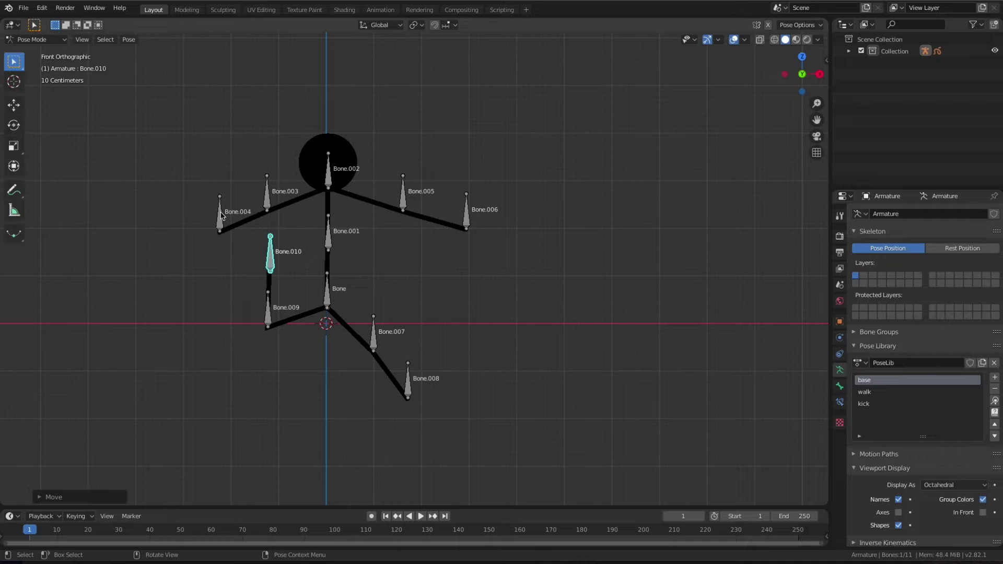
key("g")
left_click(268, 262)
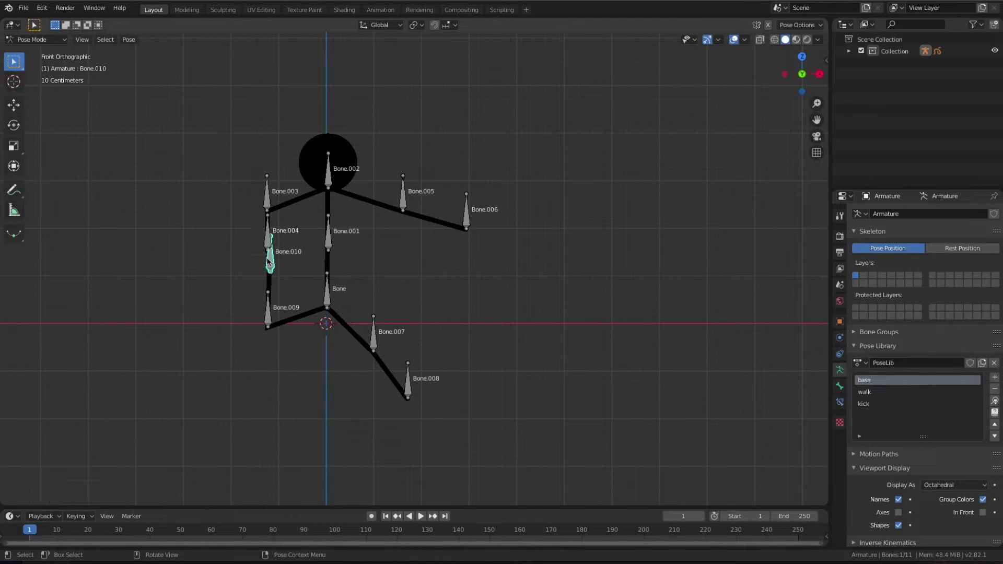
key("g")
left_click(267, 261)
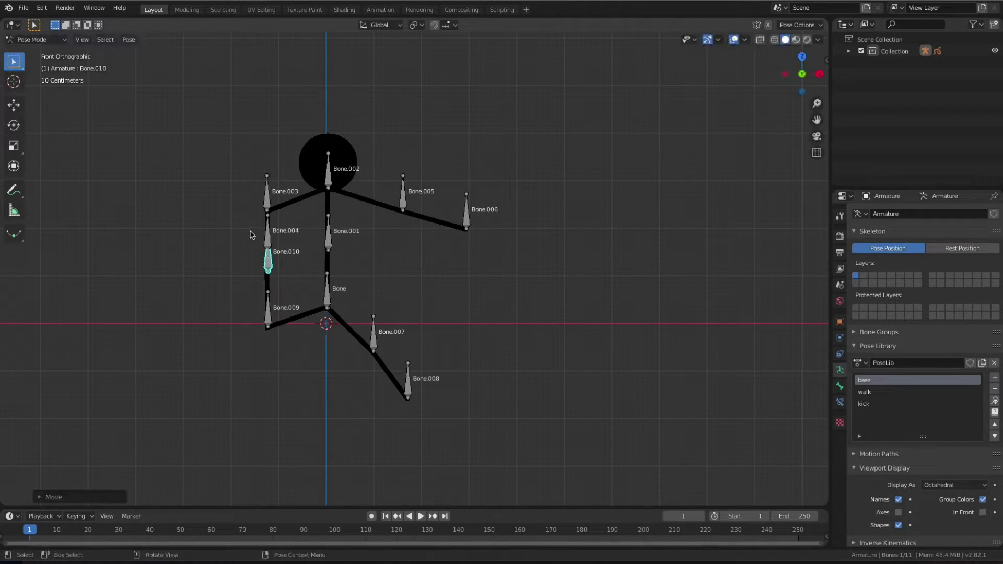
- Move the left forearm, lower leg, upper arm and upper leg bones left as one vertical side
left_click(267, 230, "shift")
key("g")
left_click(258, 272)
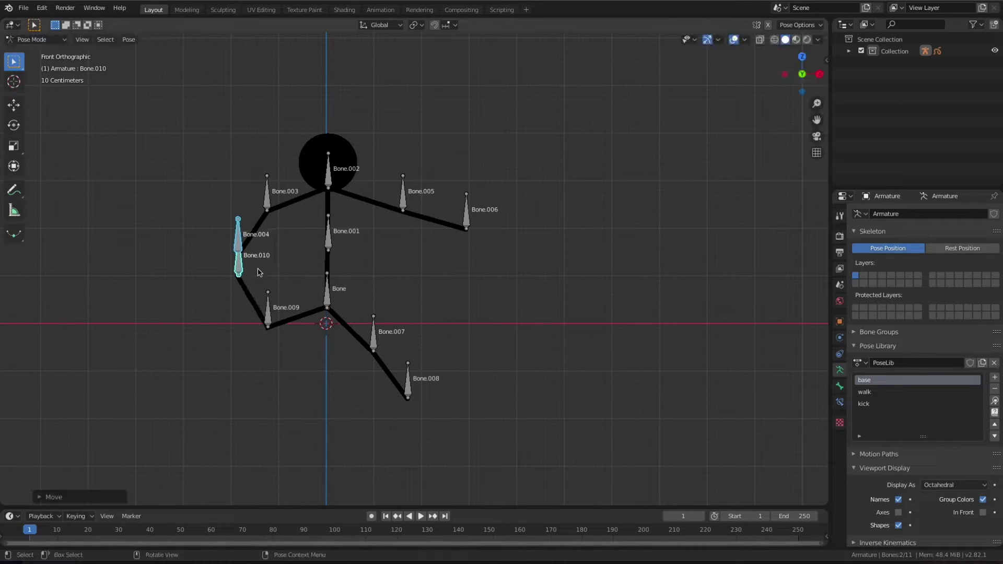
left_click_drag(257, 186, 276, 347)
key("g")
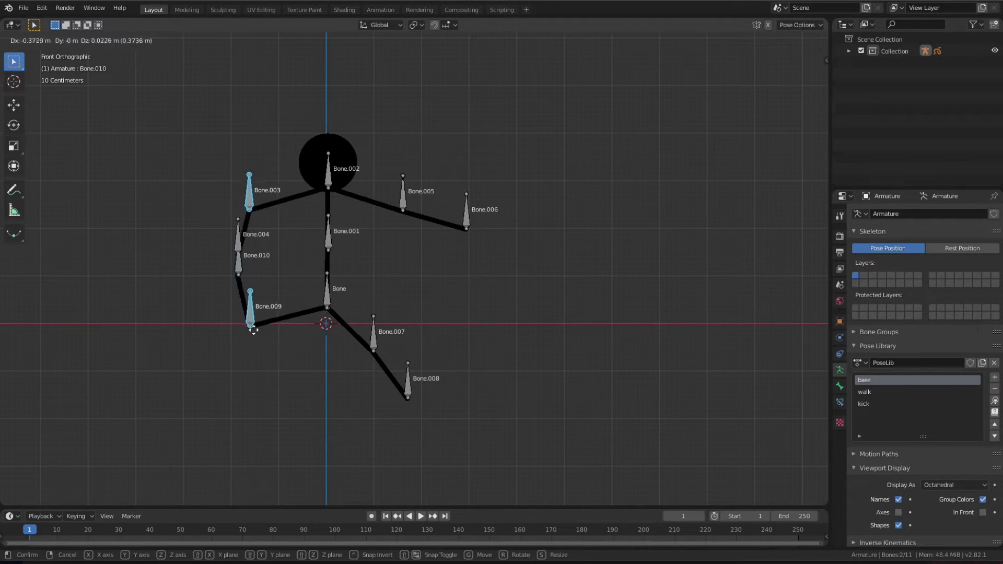
left_click(243, 335)
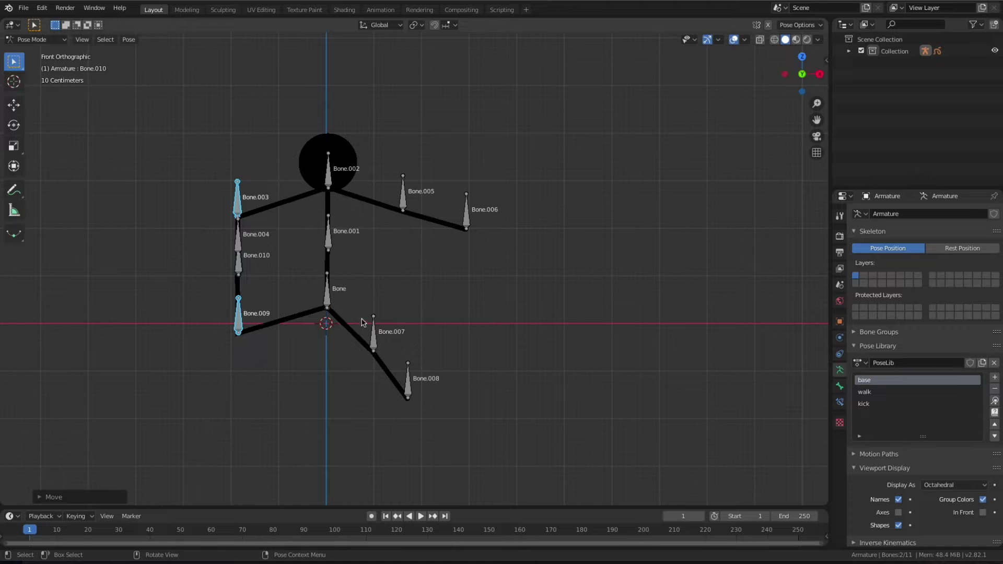
- Move the right upper leg Bone.007 right and raise lower leg Bone.008 into the right side
left_click(372, 337)
key("g")
left_click(420, 357)
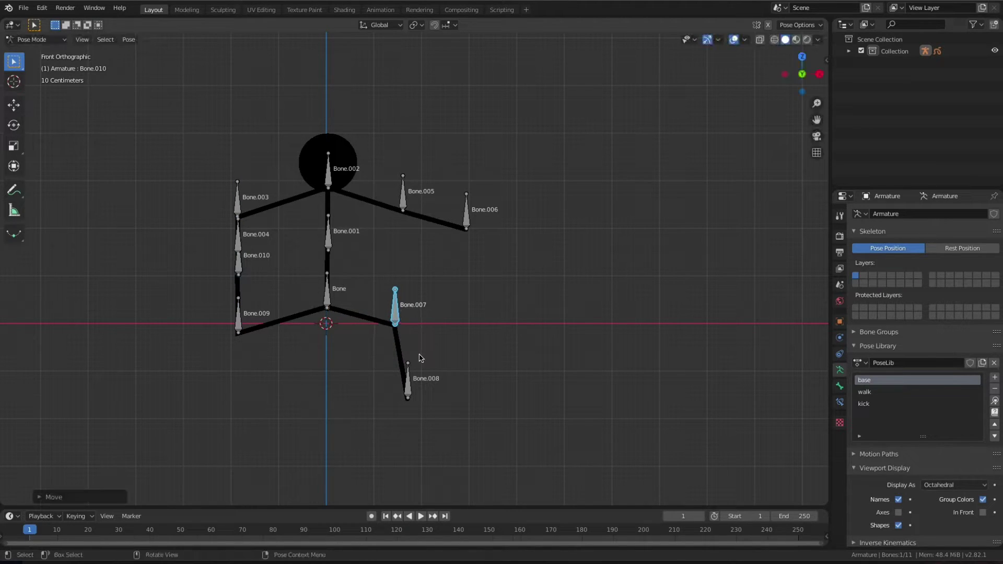
key("g")
left_click(440, 338)
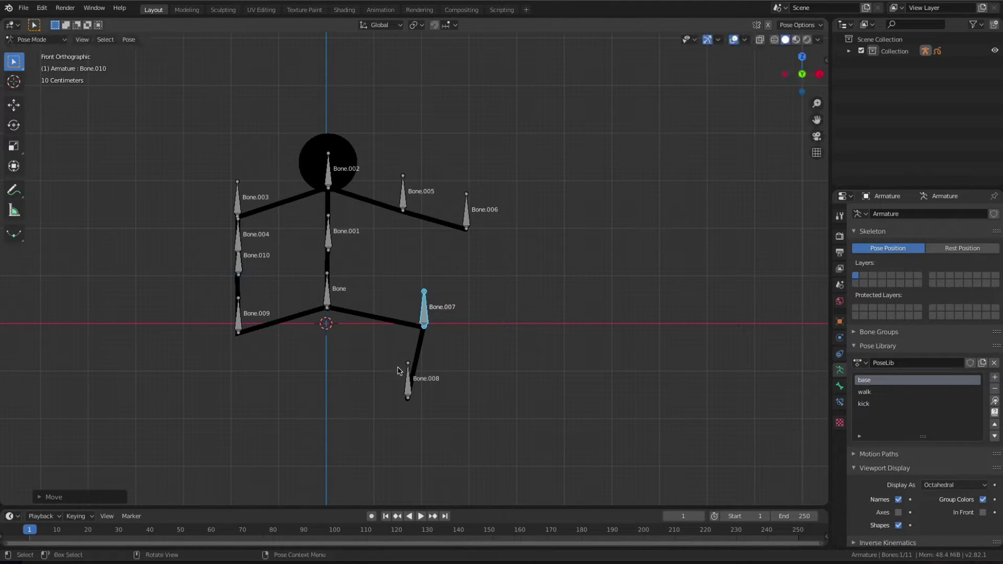
left_click(407, 372)
key("g")
left_click(462, 287)
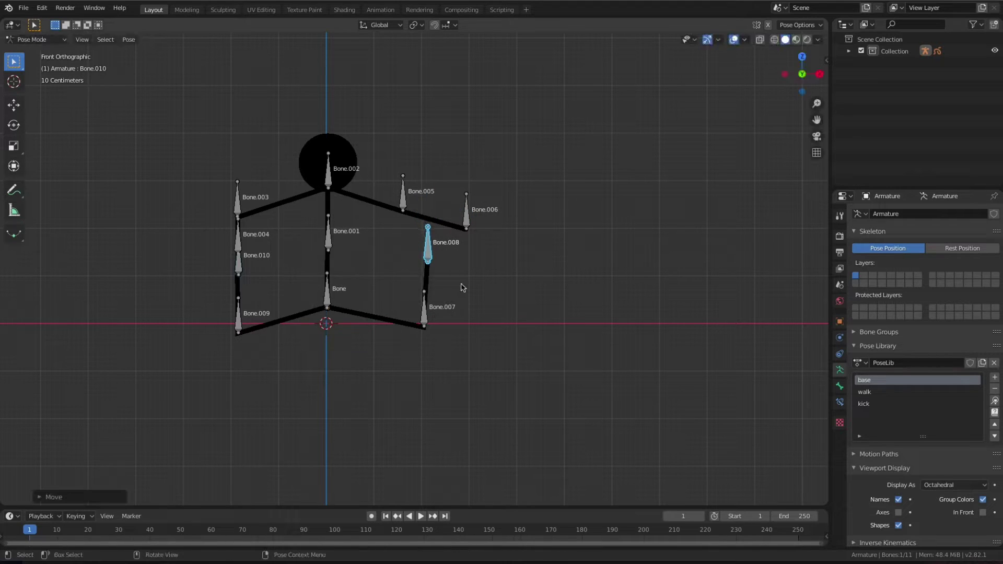
- Drop the right forearm Bone.006 down the right side and shift upper arm Bone.005
left_click(463, 214)
key("g")
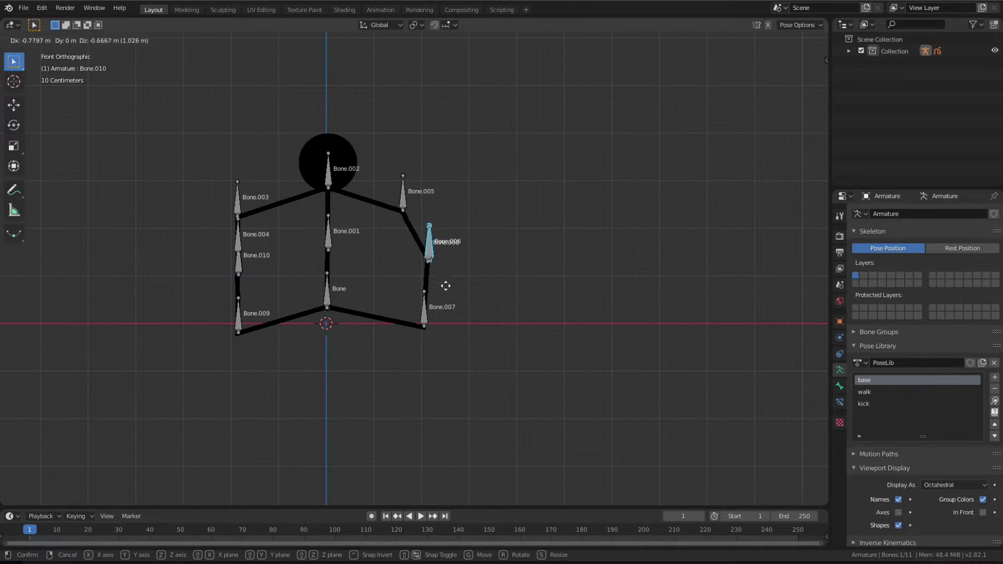
left_click(445, 286)
left_click(403, 193)
key("g")
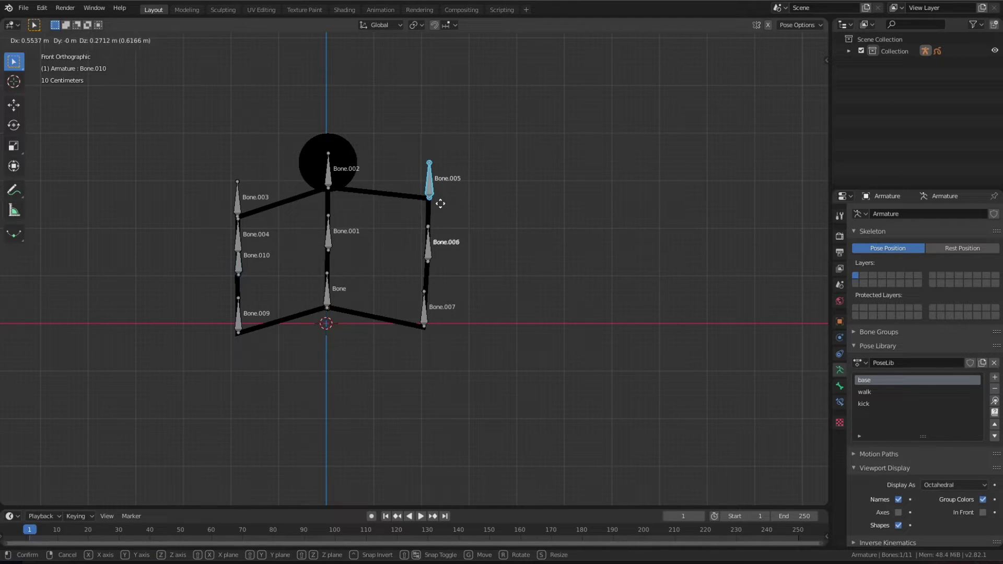
left_click(442, 204)
- Cancel a move of Bone.003 and select every bone of the figure
left_click(235, 201)
key("g")
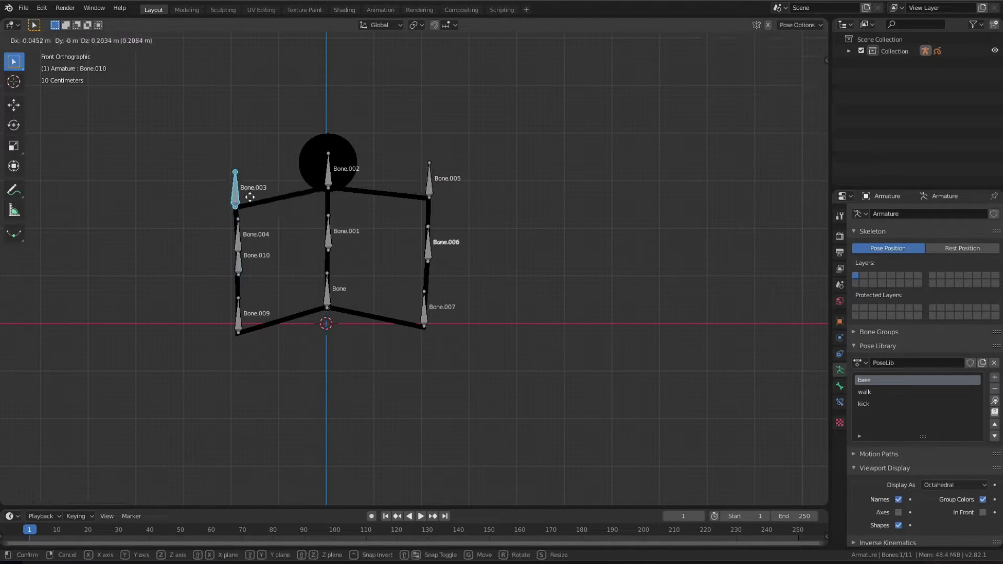
right_click(250, 196)
left_click_drag(194, 119, 494, 420)
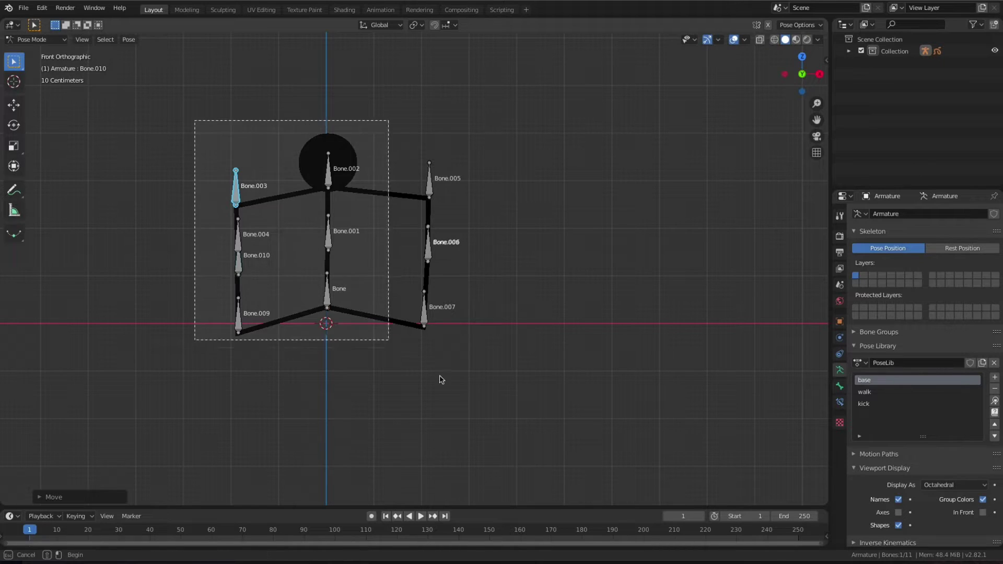
- Add the current pose to the Pose Library and name it 'book'
left_click(995, 378)
double_click(901, 415)
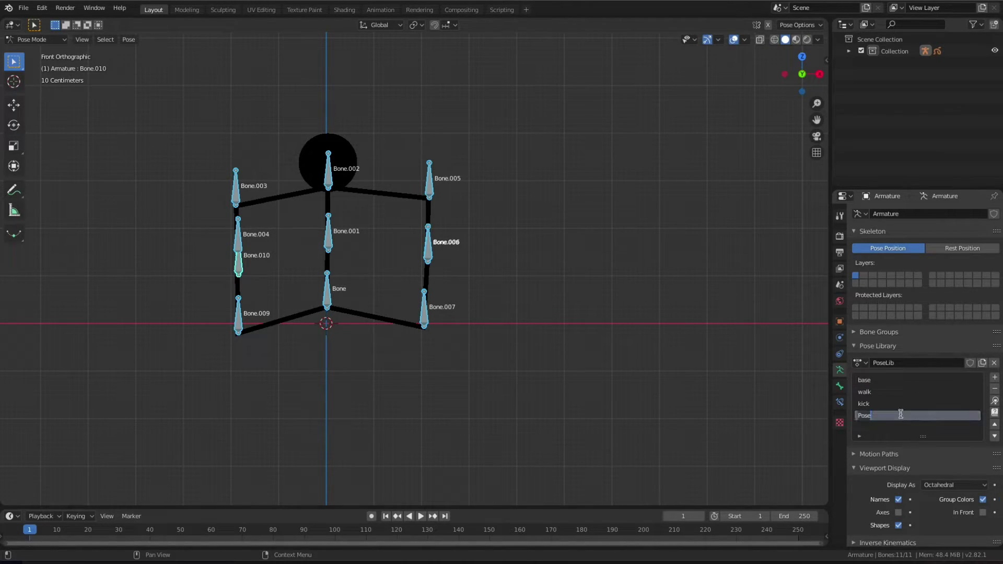
type("book")
key("Return")
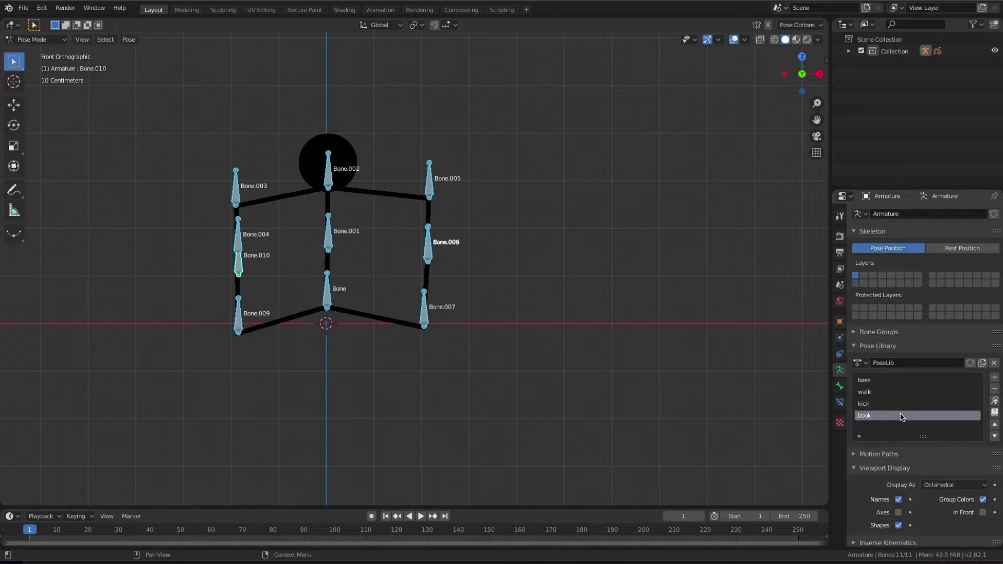
- Apply the 'base' pose to the stick figure and deselect all bones
left_click(893, 380)
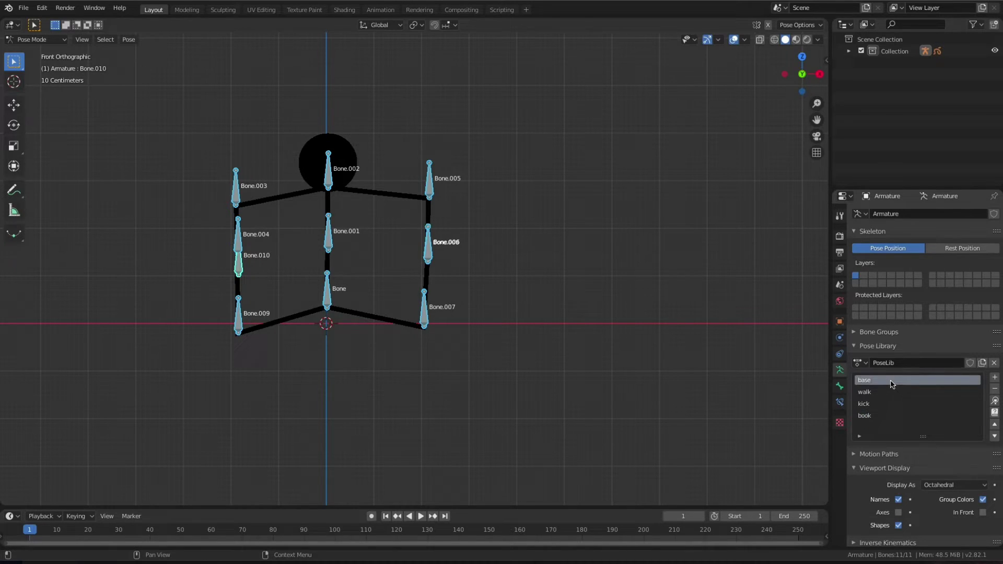
left_click(996, 401)
left_click(531, 318)
- Drag the viewport/timeline border upward to enlarge the timeline, reframing the stick figure in view
scroll(513, 329, "down", 1)
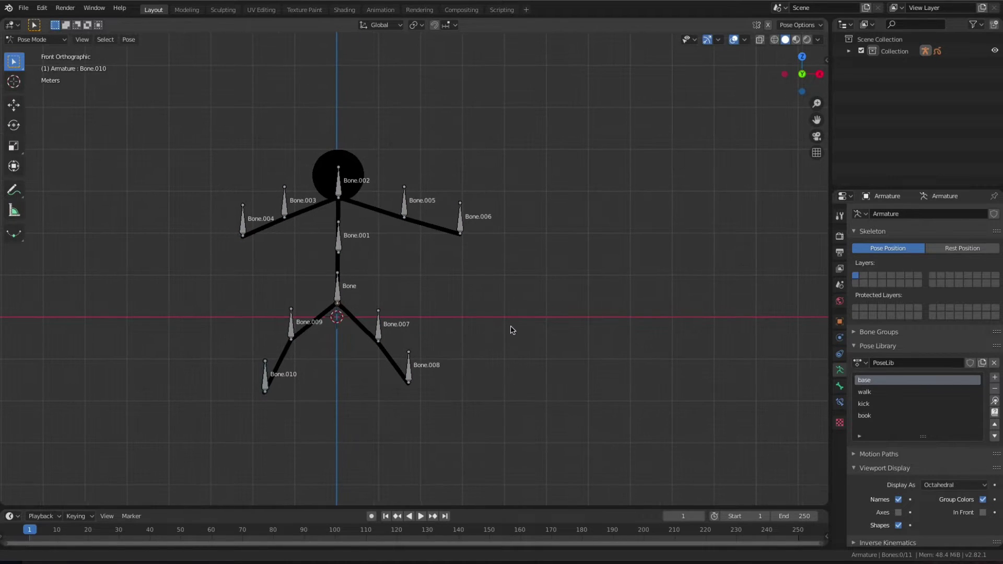
scroll(486, 324, "down", 1)
middle_click_drag(486, 324, 490, 306, "shift")
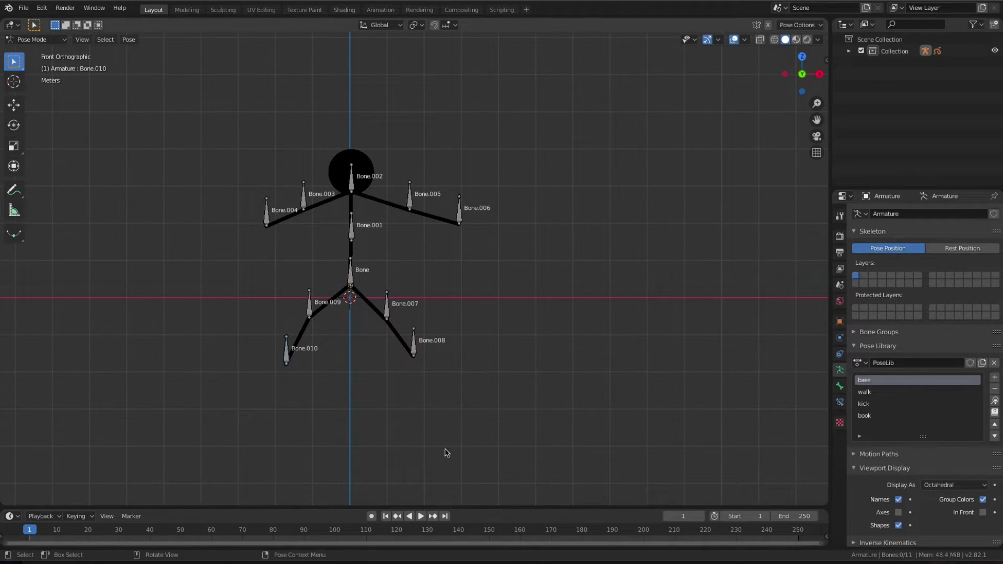
left_click_drag(426, 507, 429, 439)
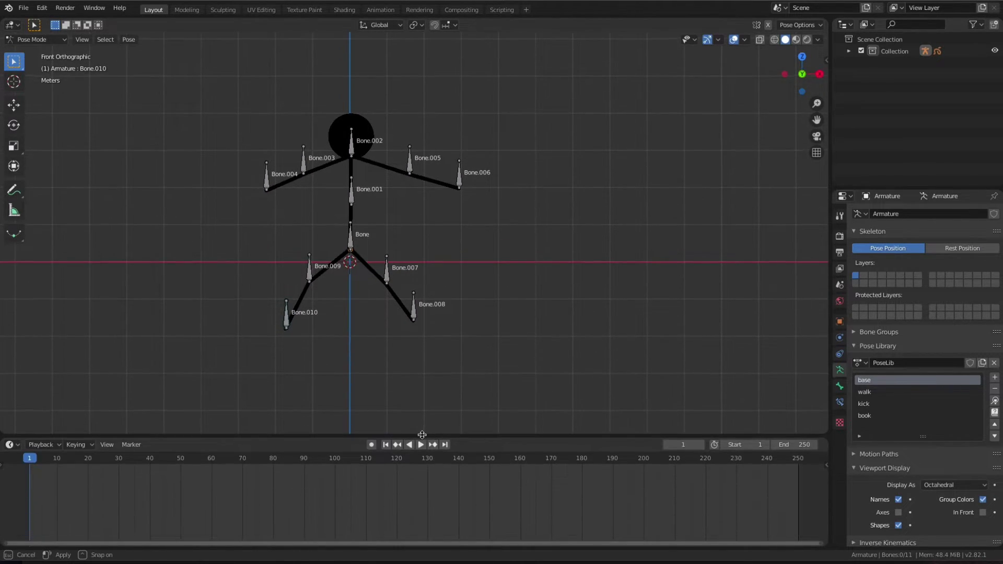
scroll(466, 308, "up", 1)
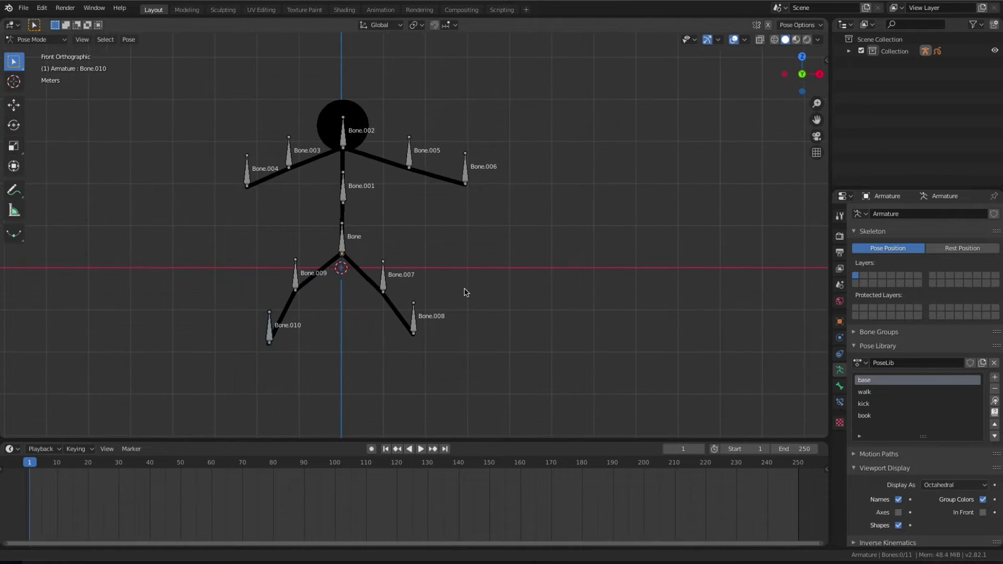
middle_click_drag(461, 274, 453, 288, "shift")
scroll(454, 293, "down", 1)
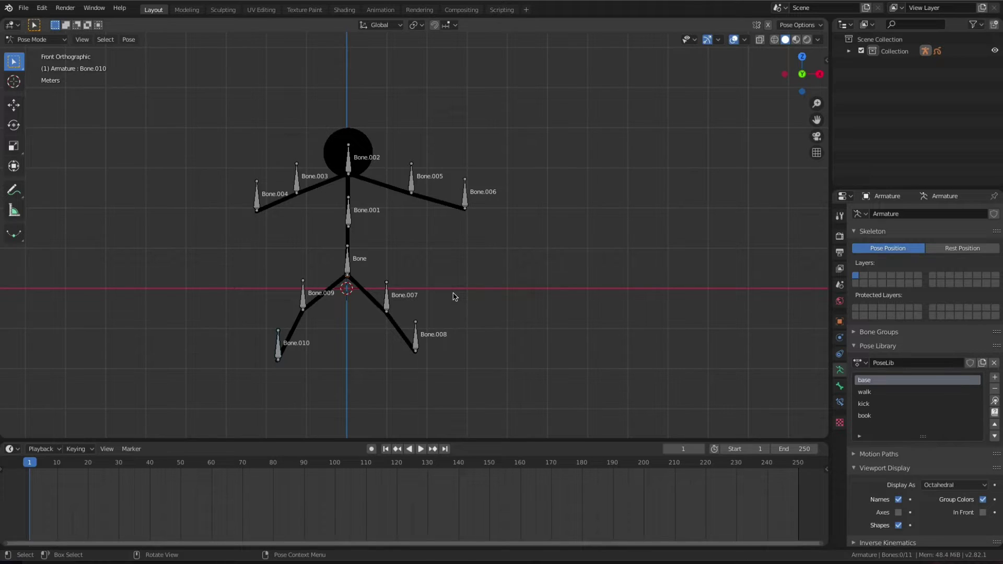
- Bend the spine Bone.001, lower the hip bone, and pull feet Bone.010 and Bone.008 under the body
left_click(348, 218)
left_click_drag(348, 218, 330, 225)
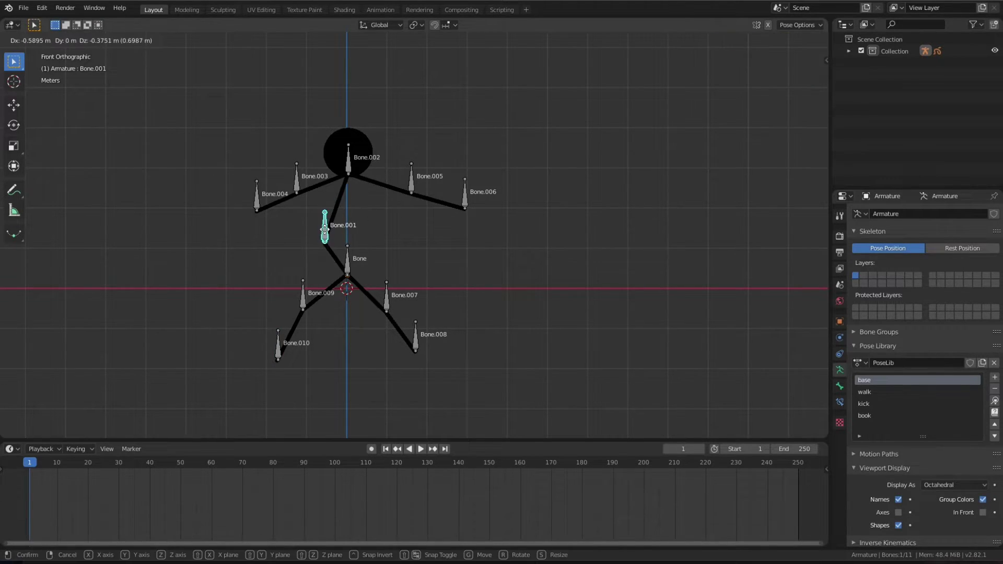
left_click(349, 261)
left_click_drag(349, 261, 328, 324)
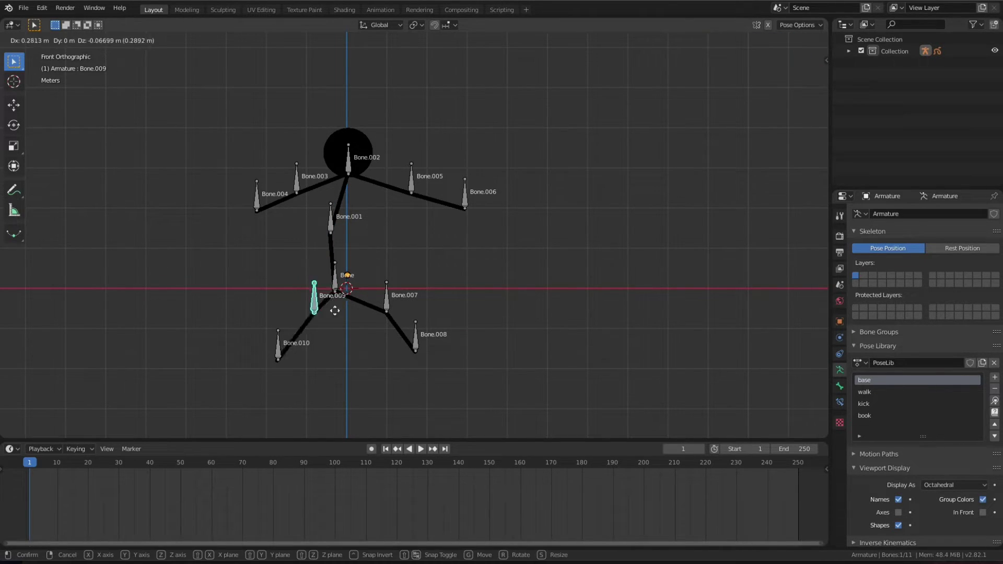
left_click(277, 355)
left_click_drag(277, 355, 297, 346)
left_click_drag(390, 302, 384, 309)
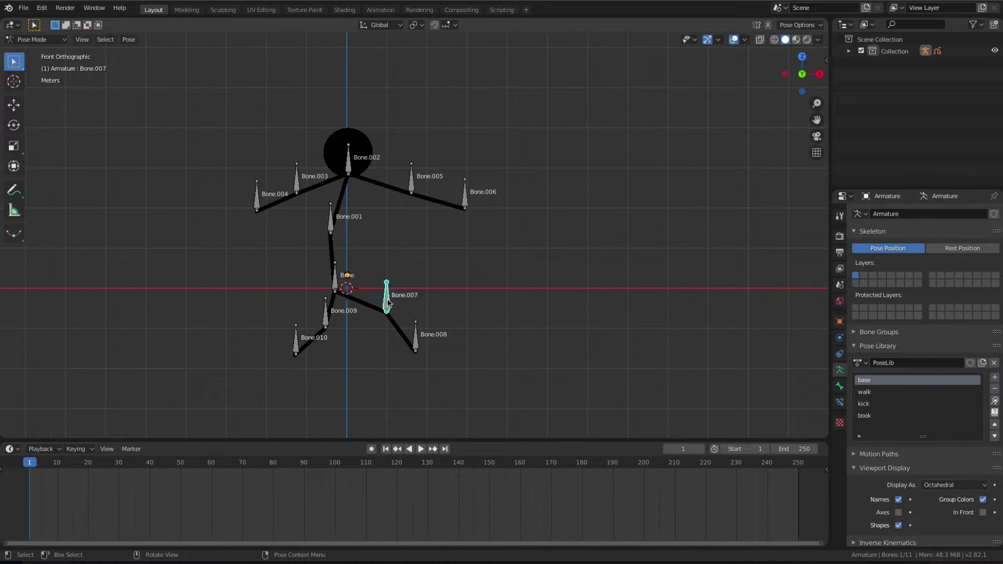
left_click(416, 345)
left_click_drag(415, 345, 369, 351)
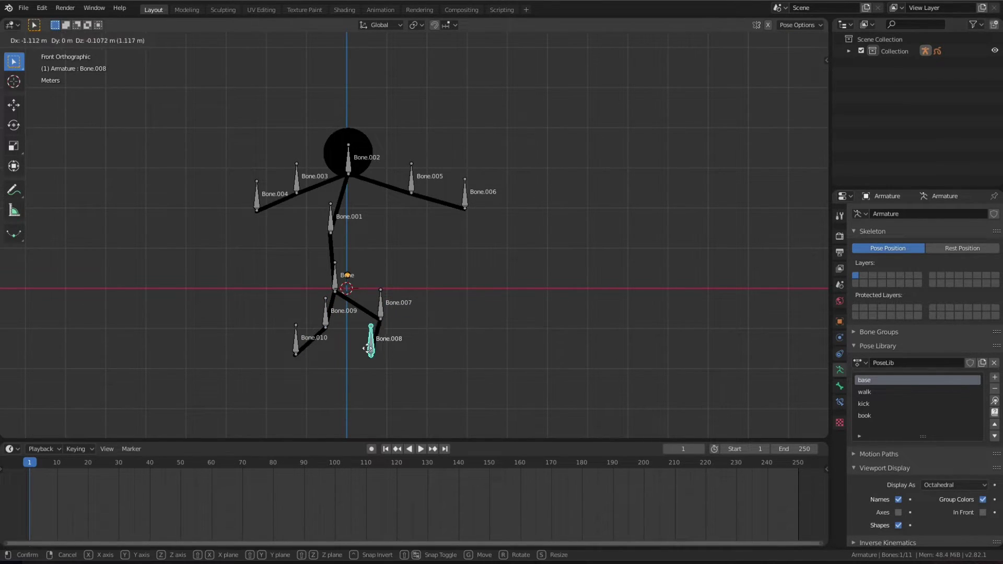
left_click_drag(332, 230, 320, 265)
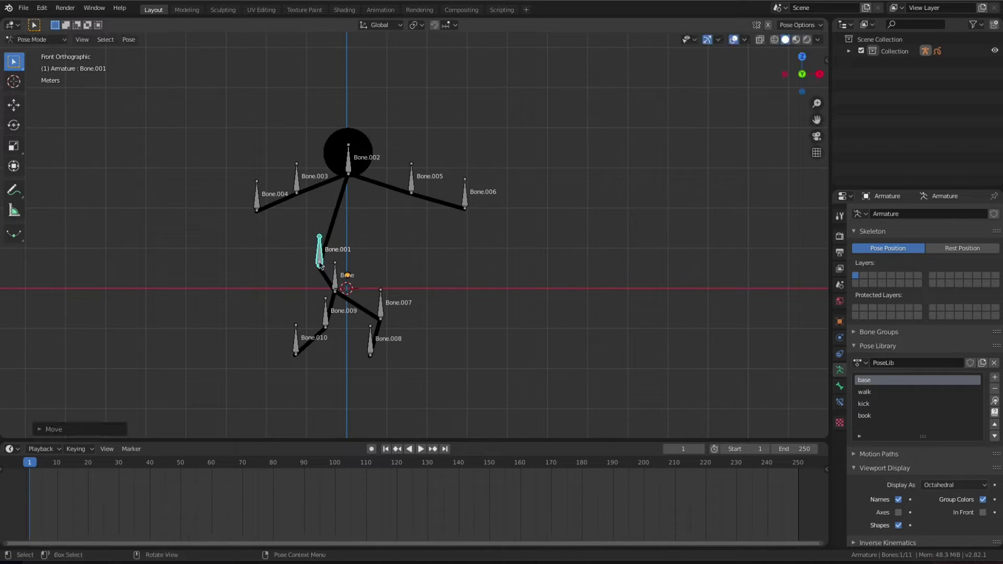
- Lower head Bone.002 and bring arm bones Bone.004, Bone.005 and Bone.006 down toward the body
left_click(351, 156)
mouse_move(351, 157)
left_mouse_down()
mouse_move(316, 199)
mouse_move(307, 240)
left_mouse_up()
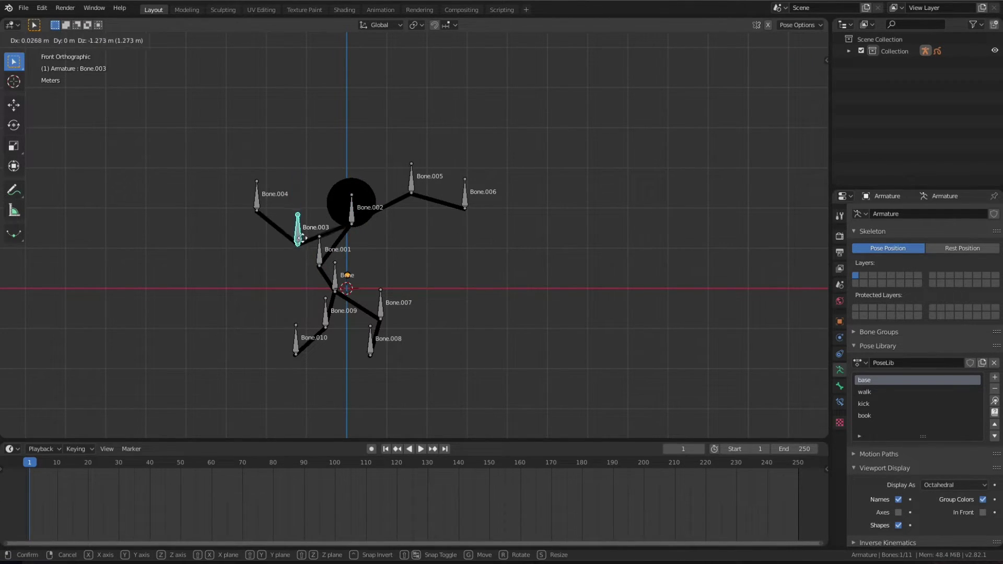
left_click(261, 202)
left_click_drag(262, 202, 296, 291)
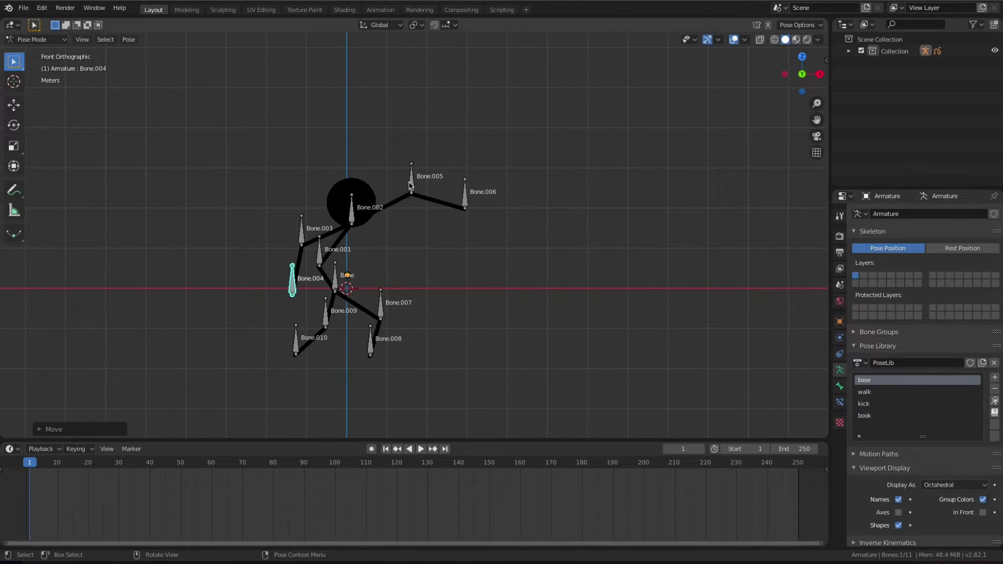
left_click_drag(410, 185, 402, 253)
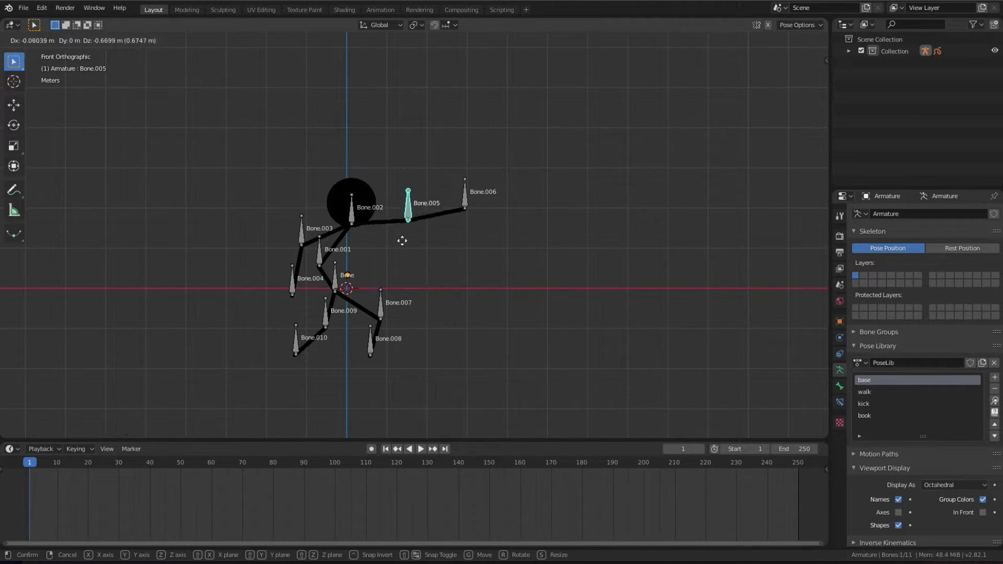
left_click(469, 203)
left_click_drag(466, 199, 445, 334)
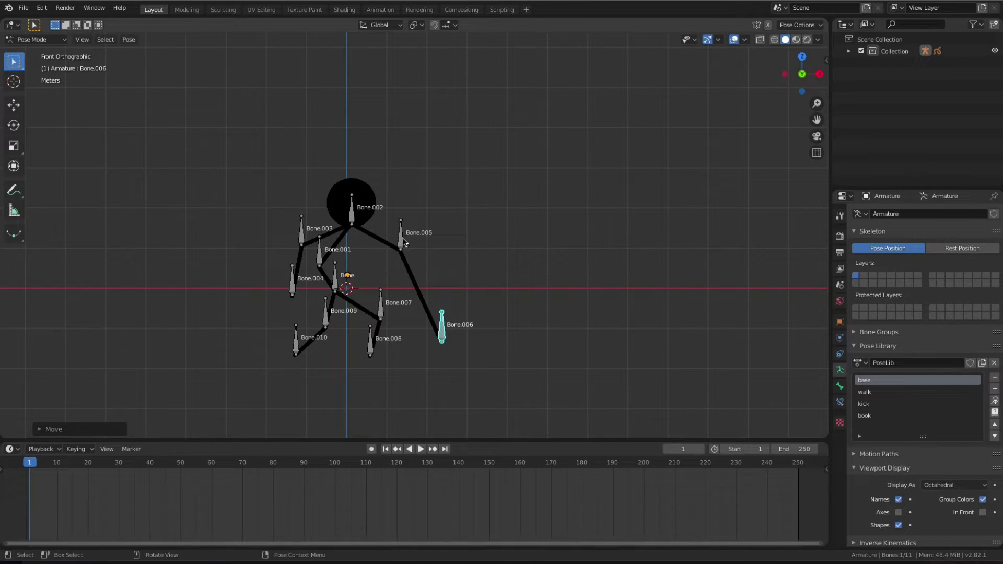
left_click_drag(402, 242, 418, 278)
left_click(365, 228)
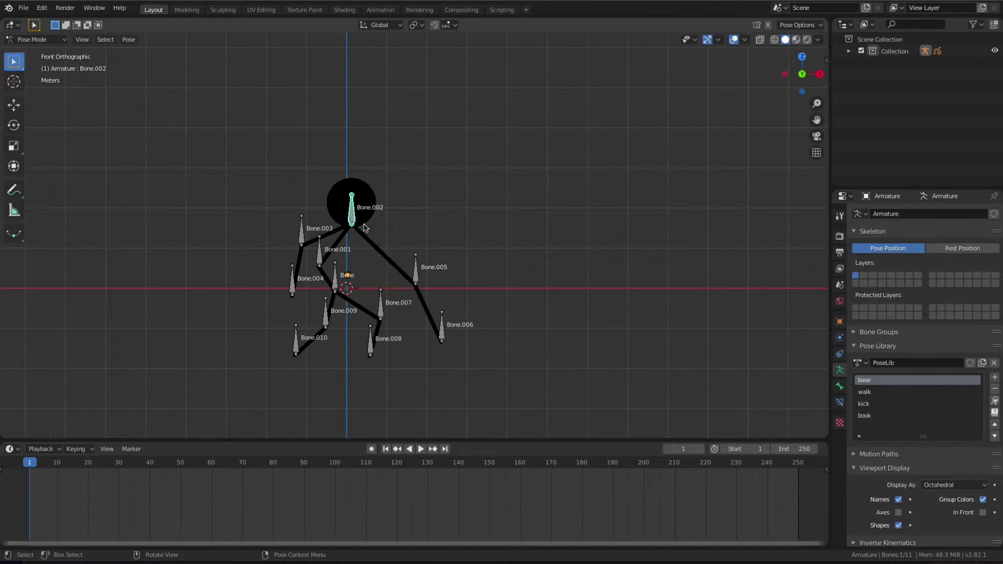
left_click_drag(365, 228, 434, 279)
left_click(418, 277)
left_click(380, 233)
left_click_drag(380, 232, 397, 250)
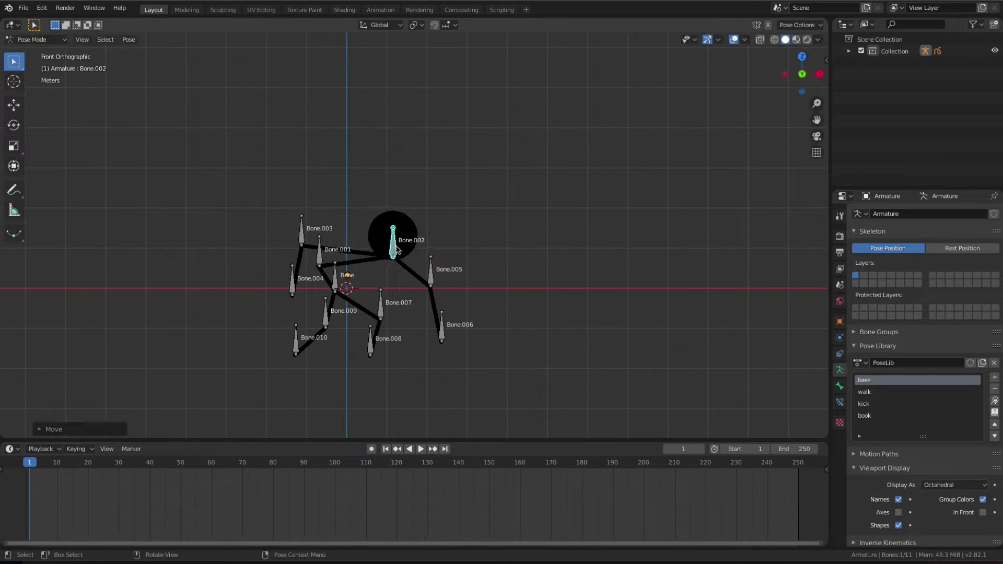
- Refine the crouch by shifting spine Bone.001, elbow Bone.003 and knees Bone.009 and Bone.007
left_click(319, 254)
left_click_drag(319, 254, 359, 307)
left_click(335, 277)
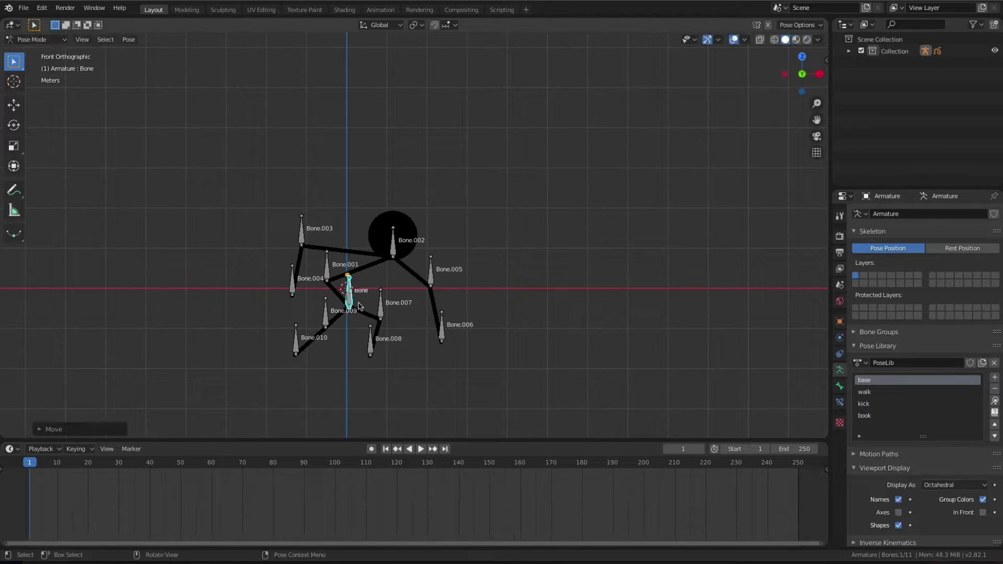
left_click_drag(302, 231, 314, 261)
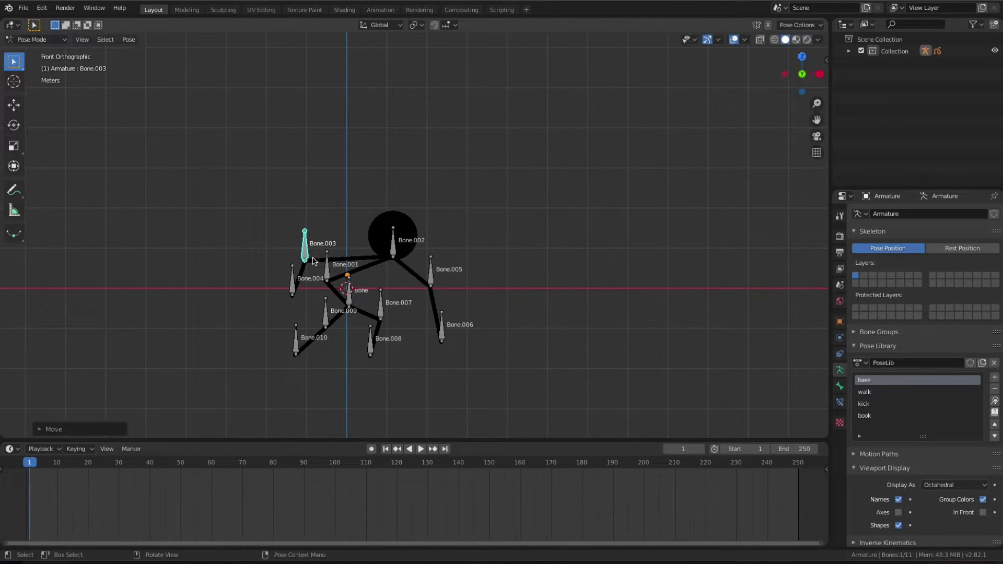
mouse_move(326, 314)
left_mouse_down()
mouse_move(336, 329)
mouse_move(265, 334)
left_mouse_up()
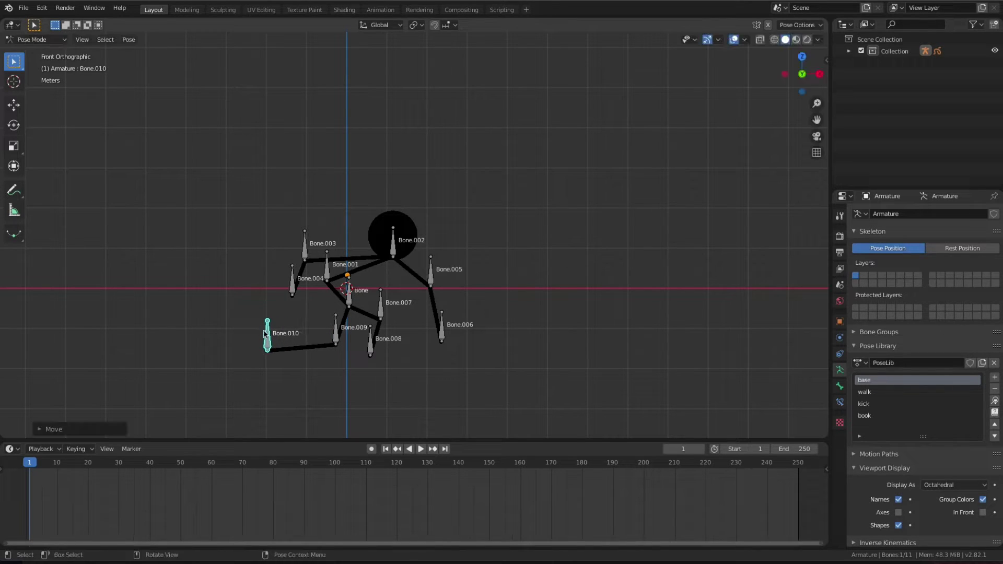
left_click_drag(381, 315, 405, 328)
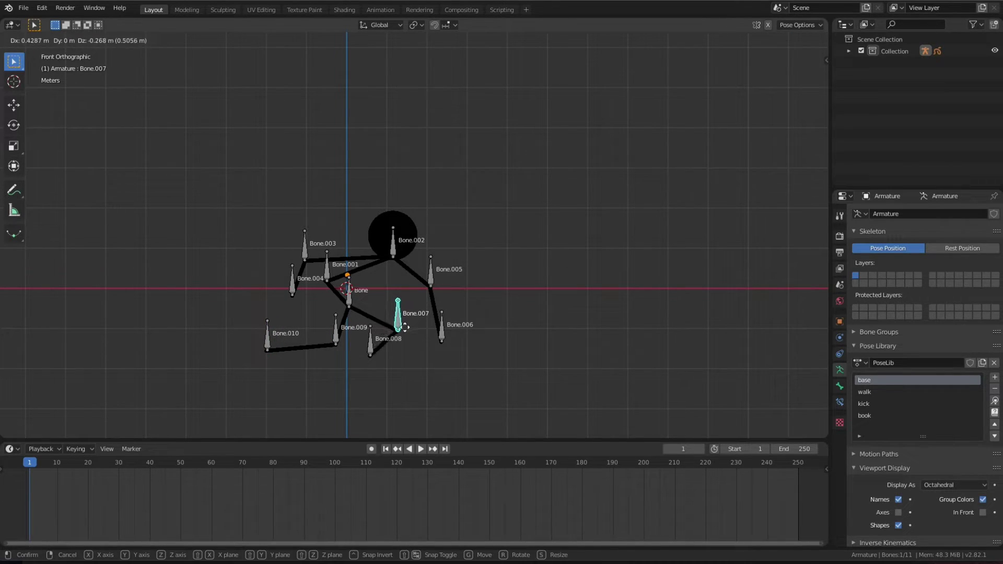
left_click_drag(405, 328, 434, 330)
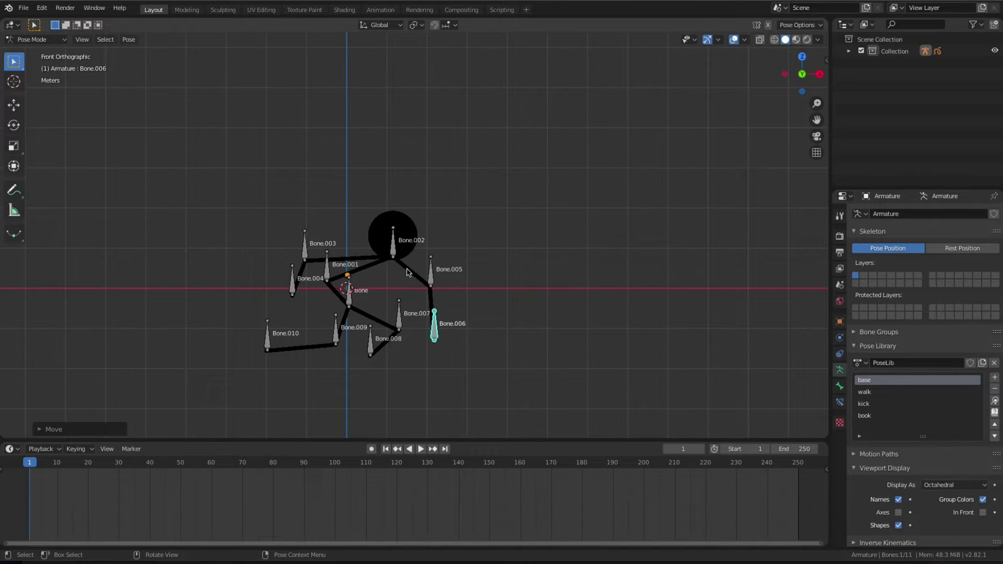
- Select all bones, add the current pose to the Pose Library named 'squash', then deselect
key("a")
left_click(995, 379)
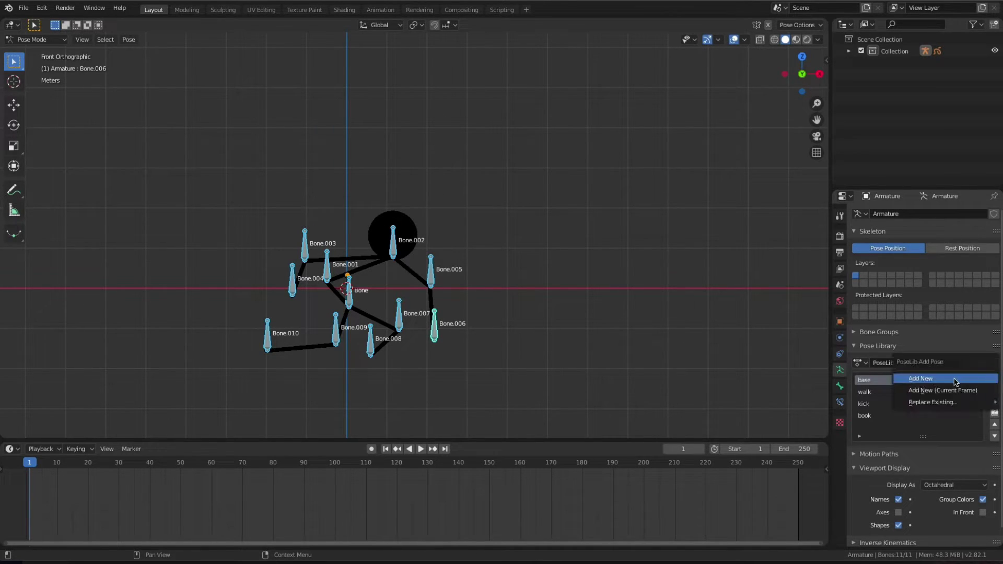
left_click(957, 383)
double_click(884, 429)
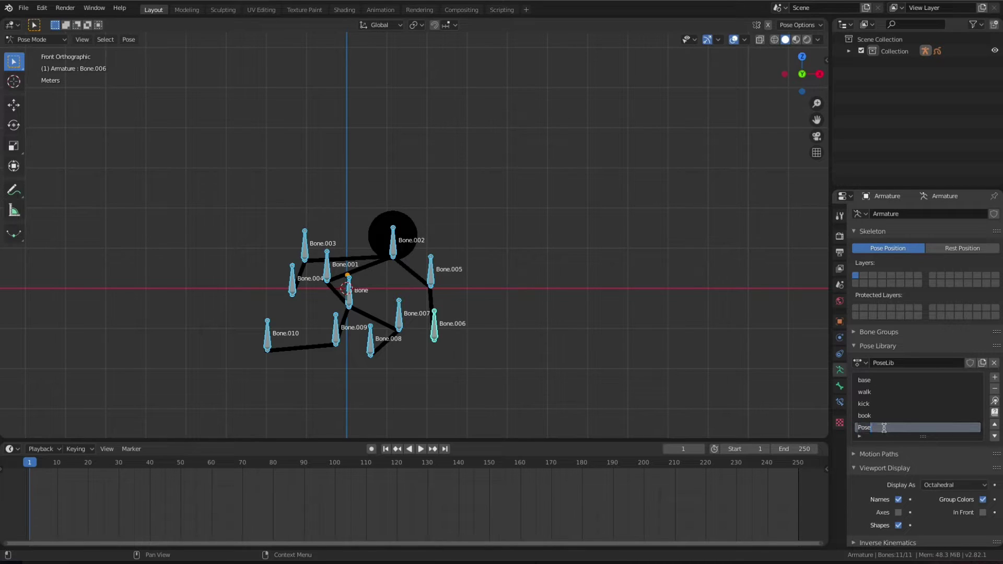
type("squash")
key("Return")
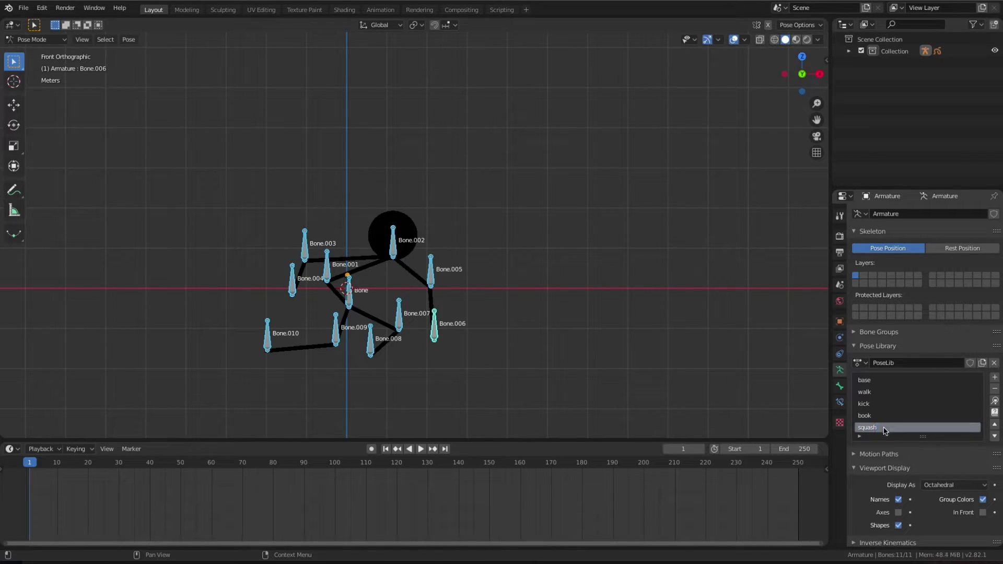
left_click(552, 224)
- Raise the head, both elbows, both hands and the spine bone high above the body
scroll(493, 265, "down", 2)
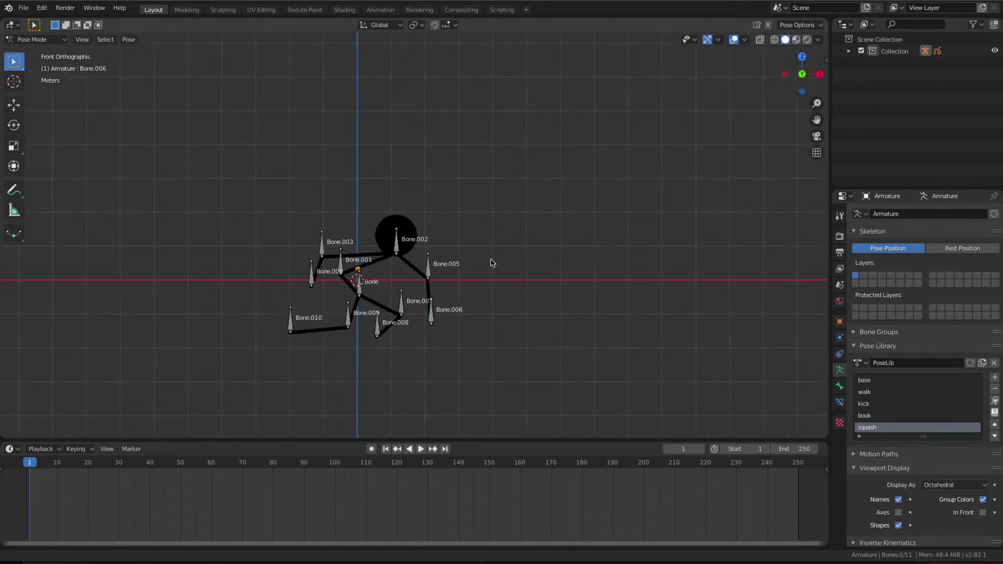
scroll(502, 258, "down", 1)
middle_click_drag(502, 258, 446, 302, "shift")
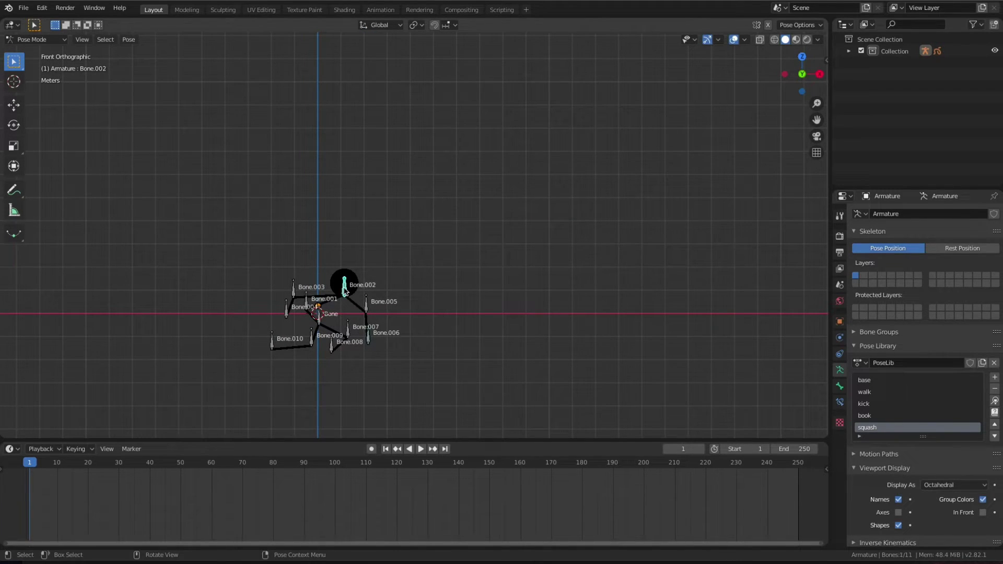
left_click_drag(345, 291, 351, 110)
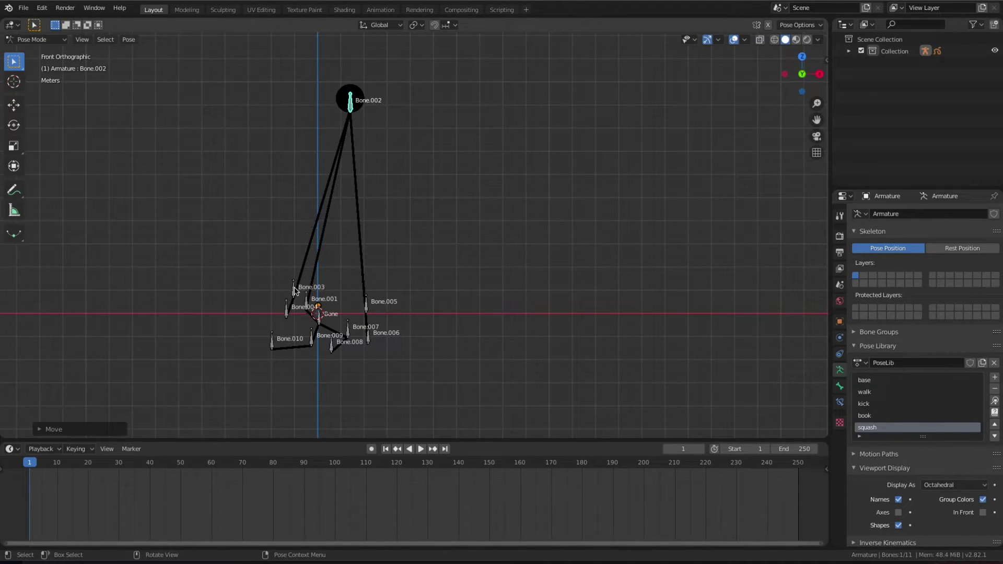
left_click_drag(294, 291, 325, 171)
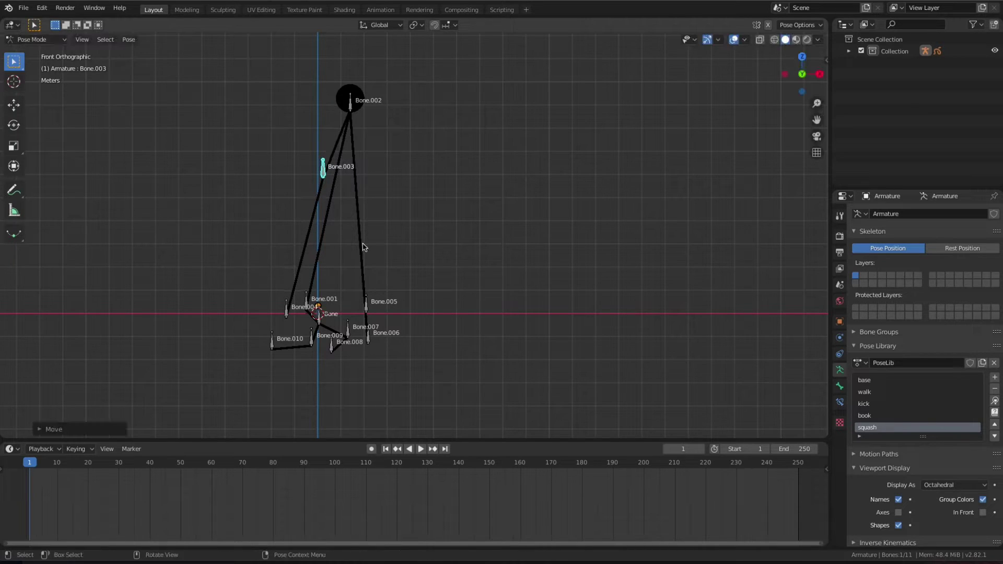
left_click_drag(368, 312, 359, 156)
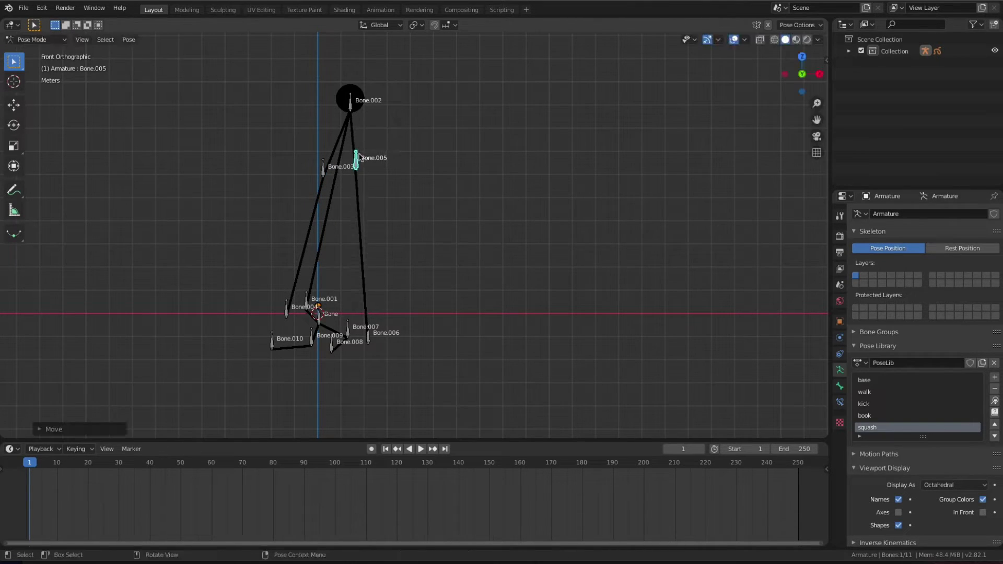
left_click_drag(374, 338, 369, 247)
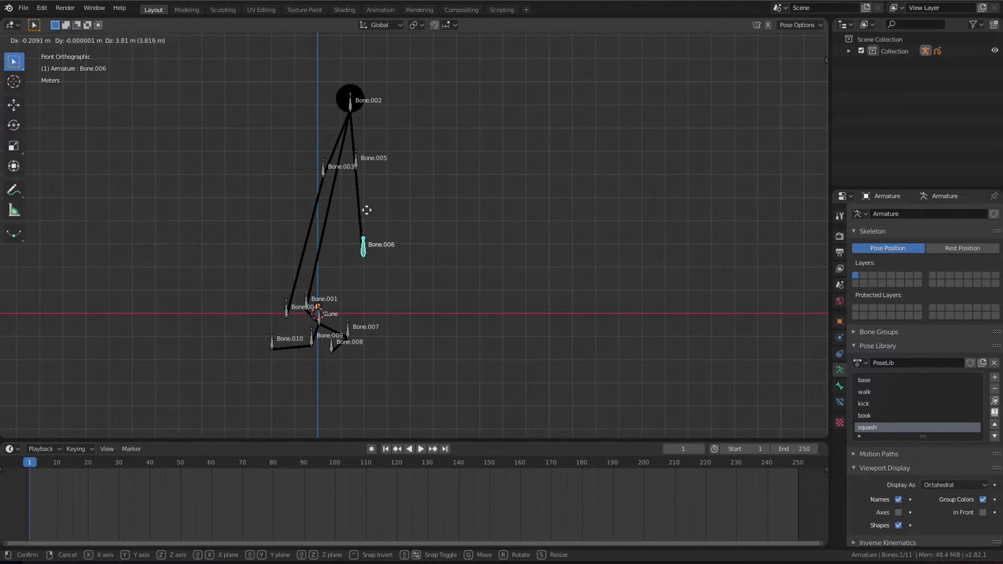
left_click_drag(291, 309, 297, 224)
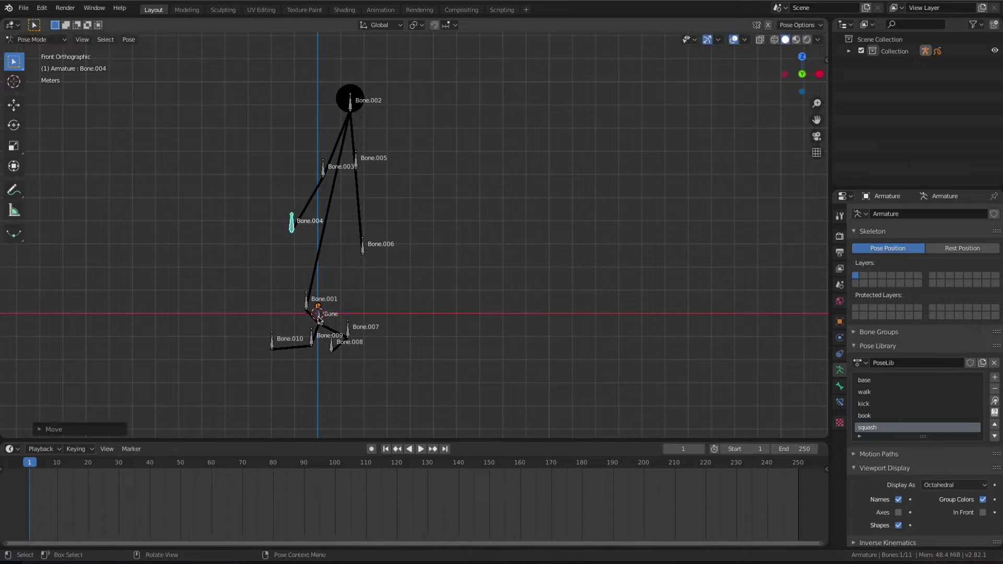
left_click_drag(307, 310, 333, 204)
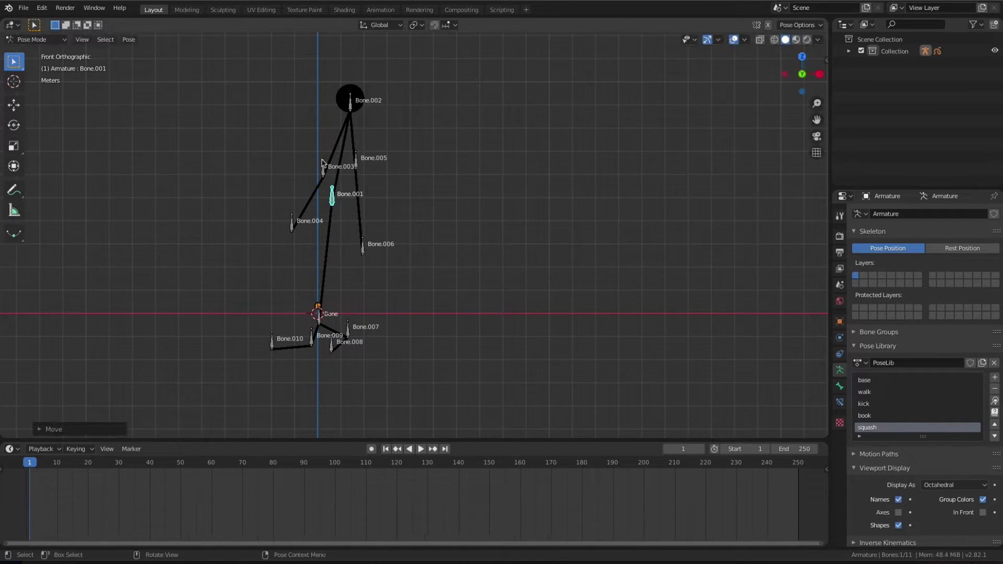
left_click_drag(322, 167, 320, 163)
- Lift the hip bone and knees Bone.009 and Bone.007, and adjust the spine into the stretch
left_click_drag(320, 324, 330, 241)
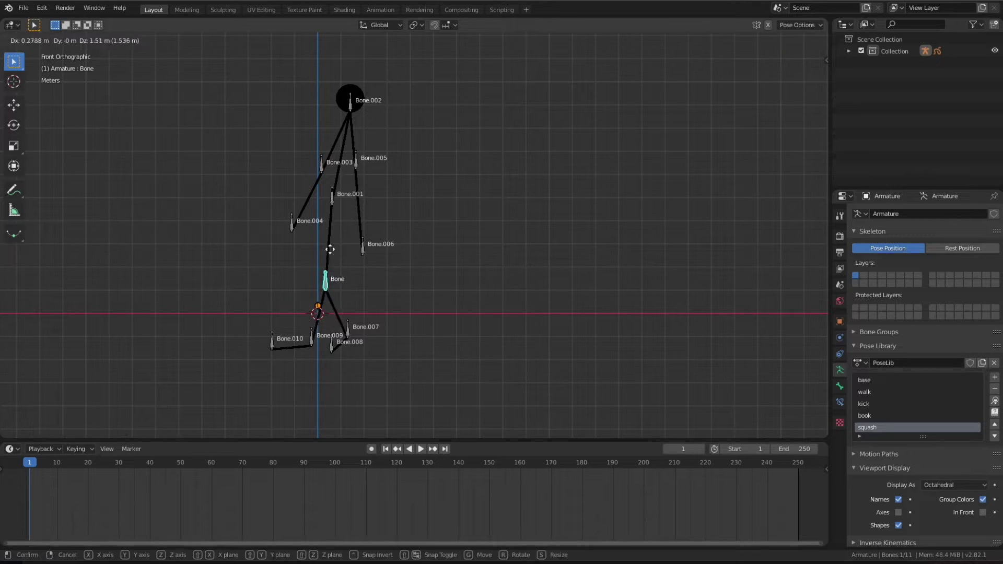
left_click(312, 337)
left_click_drag(312, 337, 312, 258)
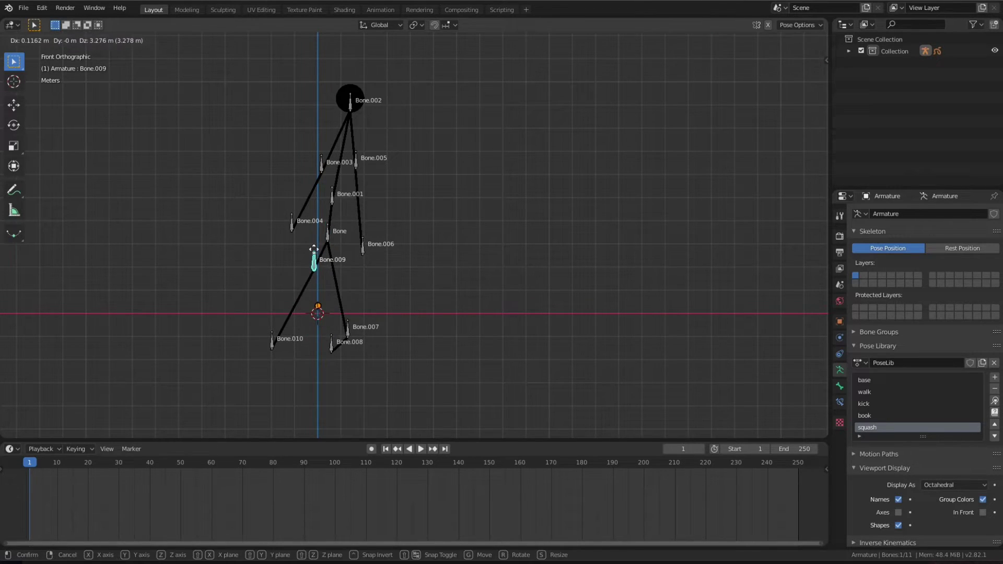
left_click(348, 330)
left_click_drag(347, 330, 329, 258)
left_click(337, 190)
left_click_drag(337, 190, 345, 163)
mouse_move(325, 238)
left_mouse_down()
mouse_move(339, 196)
mouse_move(324, 166)
left_mouse_up()
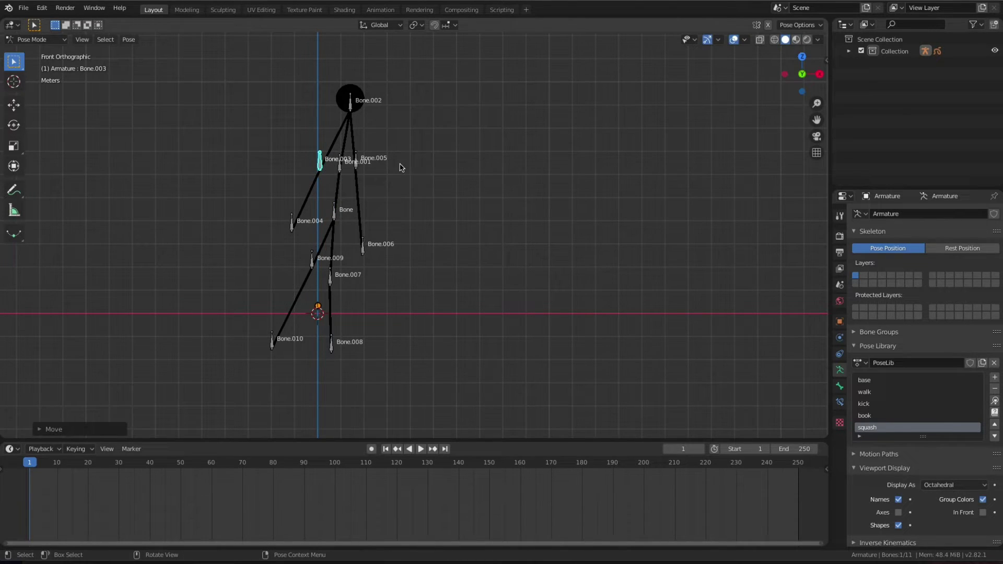
- Select all bones and add the pose to the Pose Library named 'stretch'
key("alt+a")
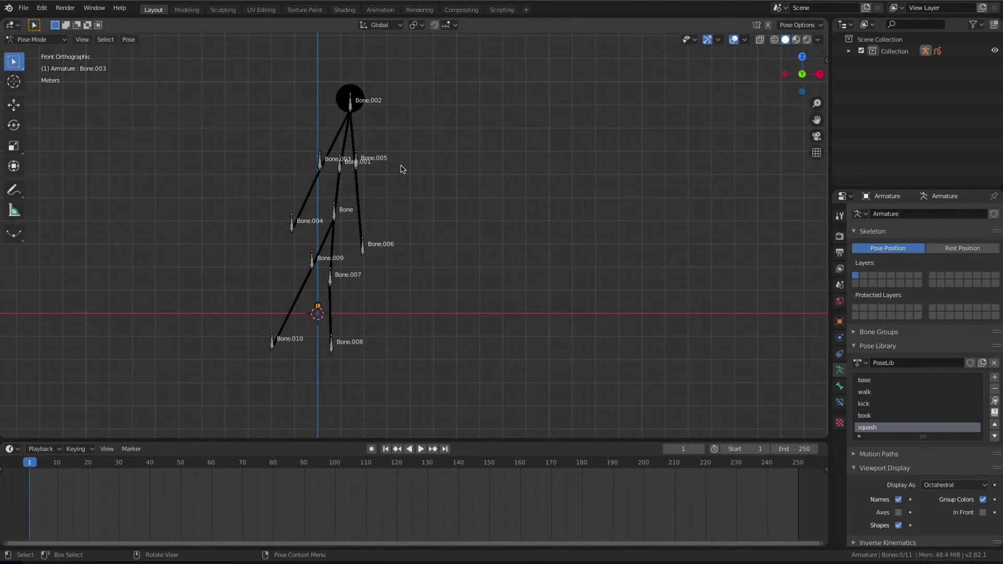
key("a")
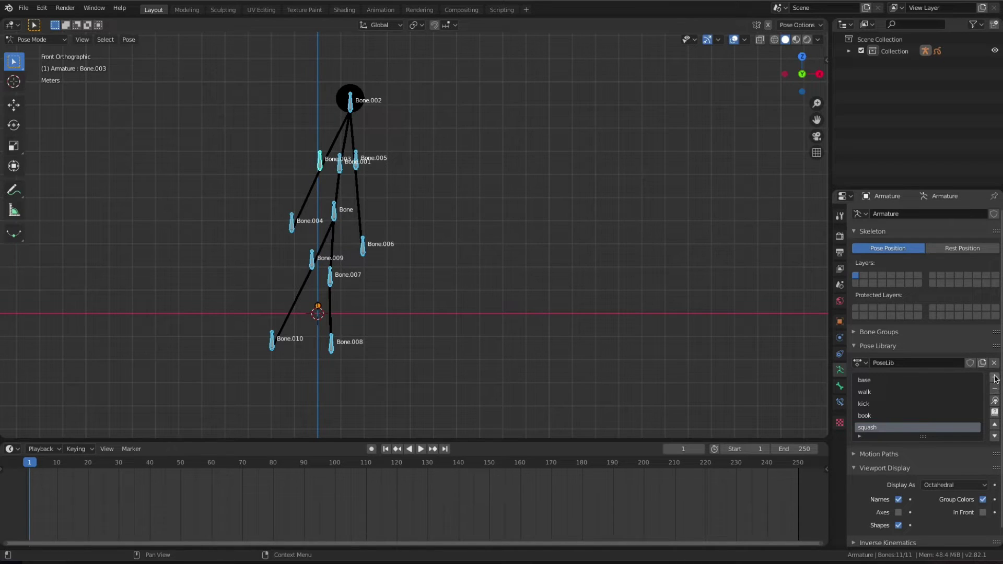
left_click(996, 377)
left_click(938, 377)
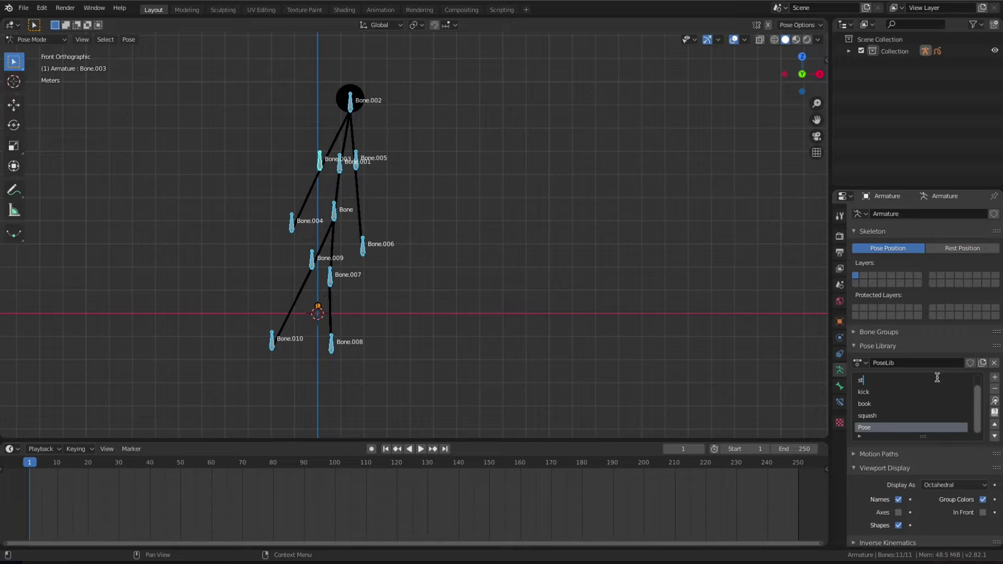
double_click(882, 431)
type("tretc")
type("h")
key("Return")
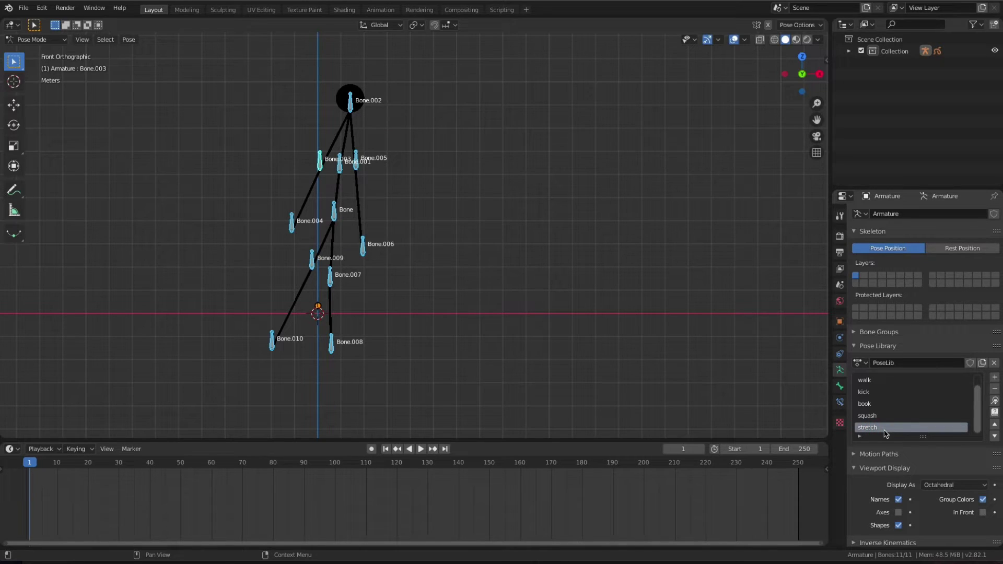
- Apply the 'base' library pose to the armature and recentre the figure in the view
scroll(890, 398, "up", 1)
left_click(882, 381)
left_click(994, 400)
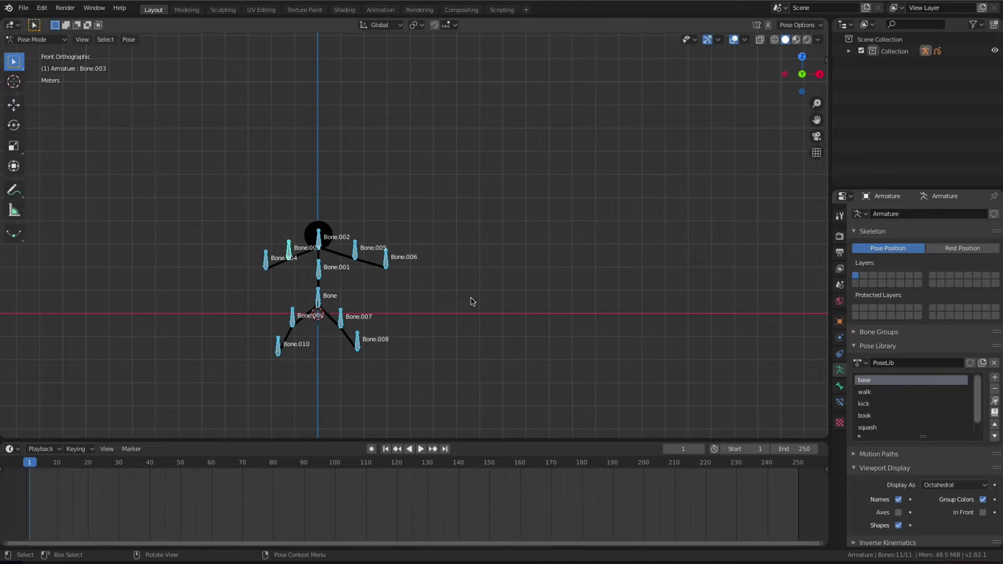
key("alt+a")
scroll(442, 313, "up", 1)
middle_click_drag(437, 318, 475, 255, "shift")
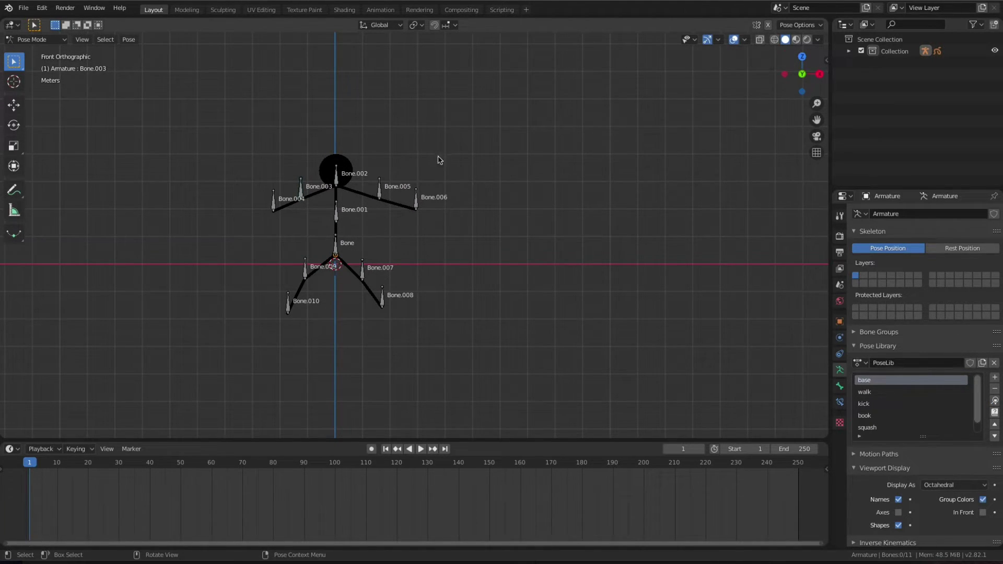
left_click(337, 187)
- Set the armature's viewport display to B-Bone
left_click_drag(242, 168, 228, 201)
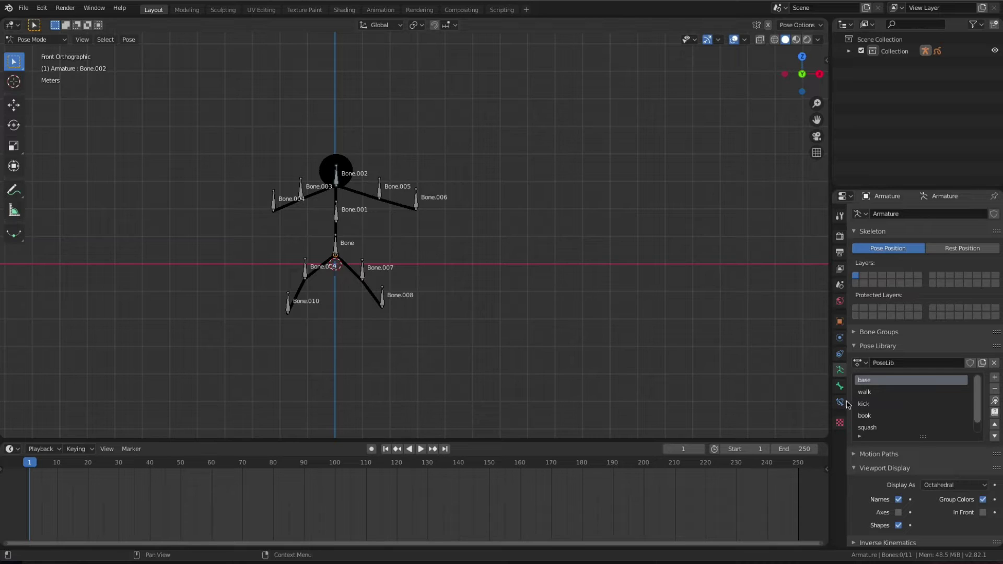
left_click(974, 486)
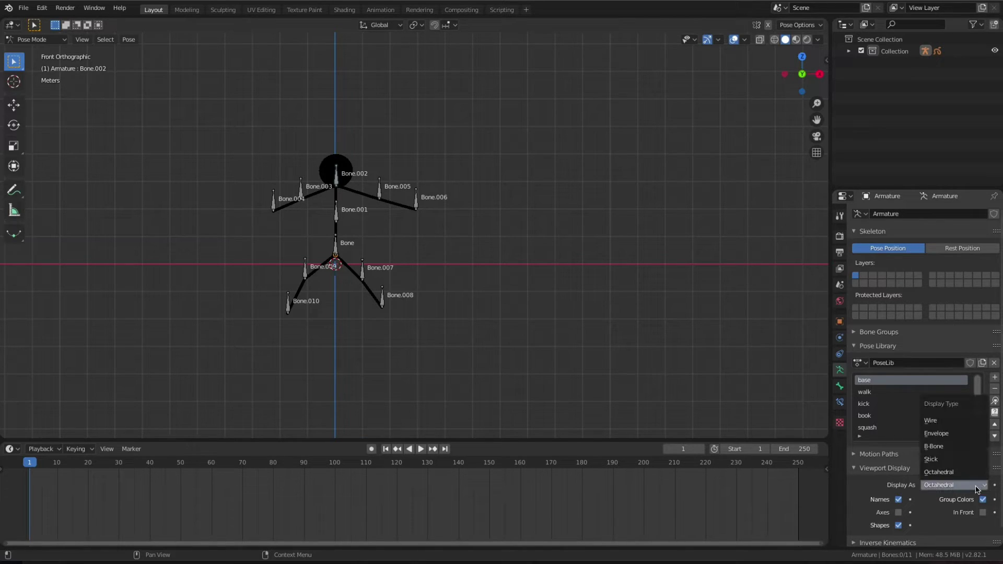
left_click(969, 447)
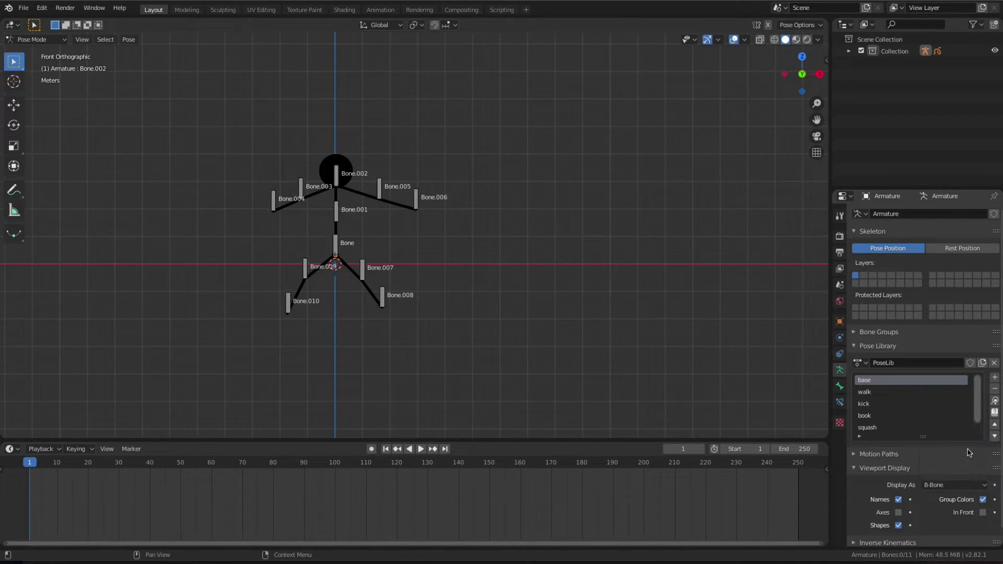
left_click(982, 487)
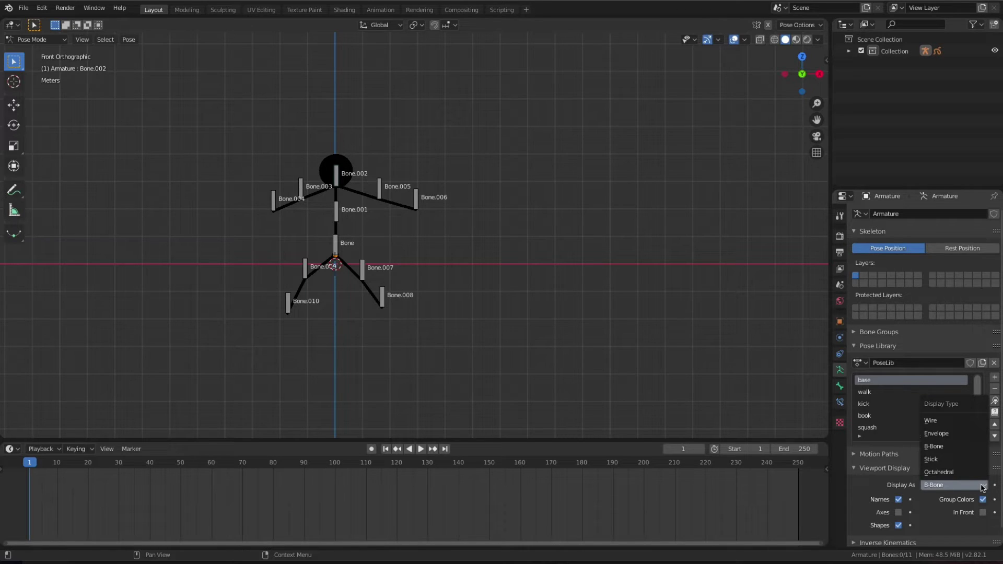
left_click(941, 447)
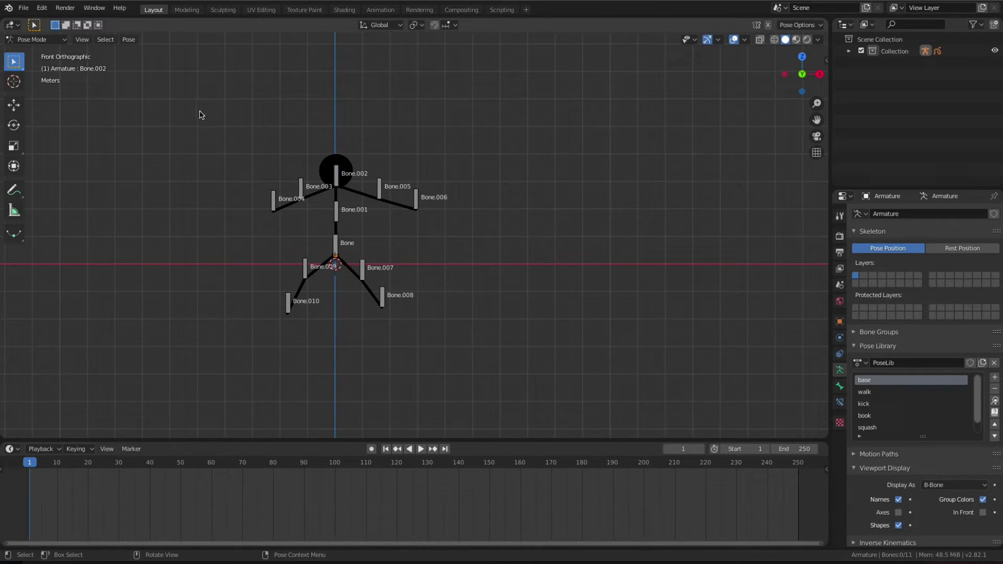
- In Edit Mode, select all bones and scale their B-Bone thickness to 0.3 with Ctrl+Alt+S
left_click(52, 41)
left_click(47, 65)
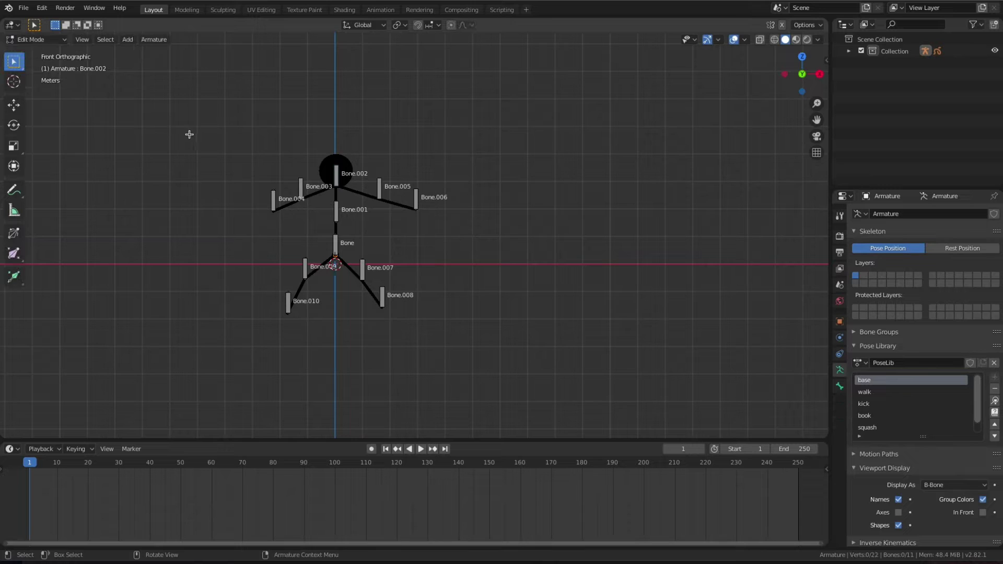
left_click_drag(170, 119, 570, 370)
middle_click_drag(430, 270, 423, 227, "ctrl")
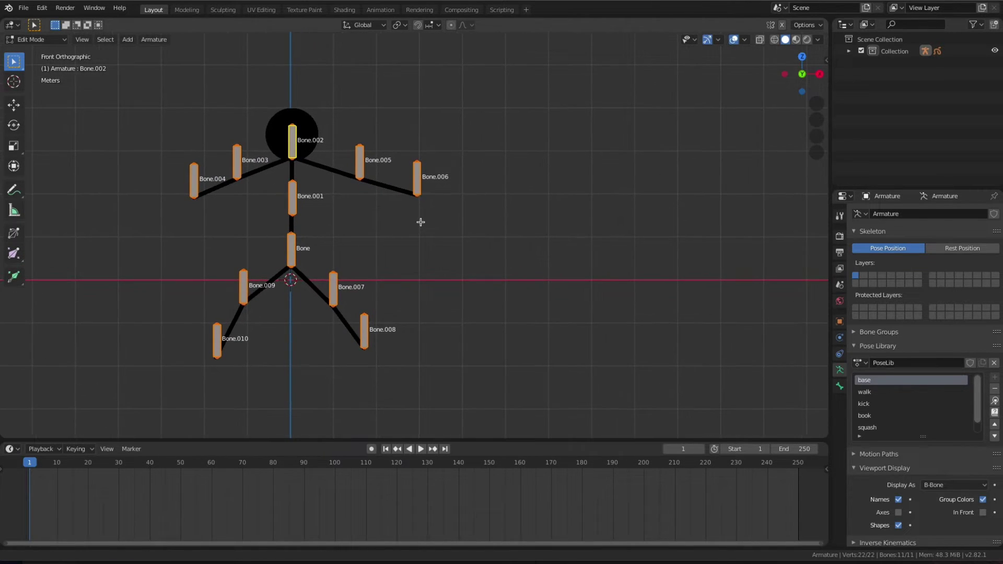
key("ctrl+alt+s")
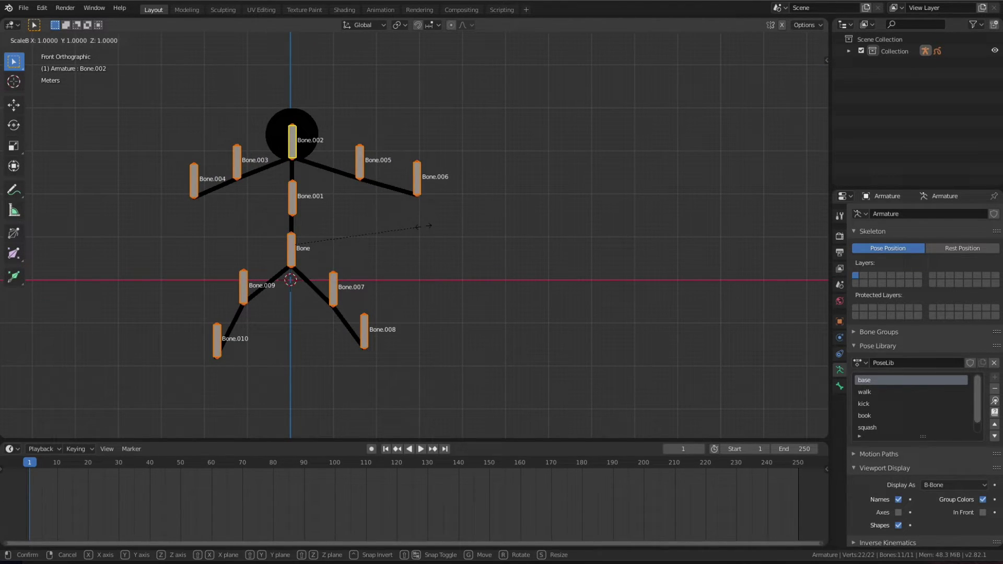
type(".3")
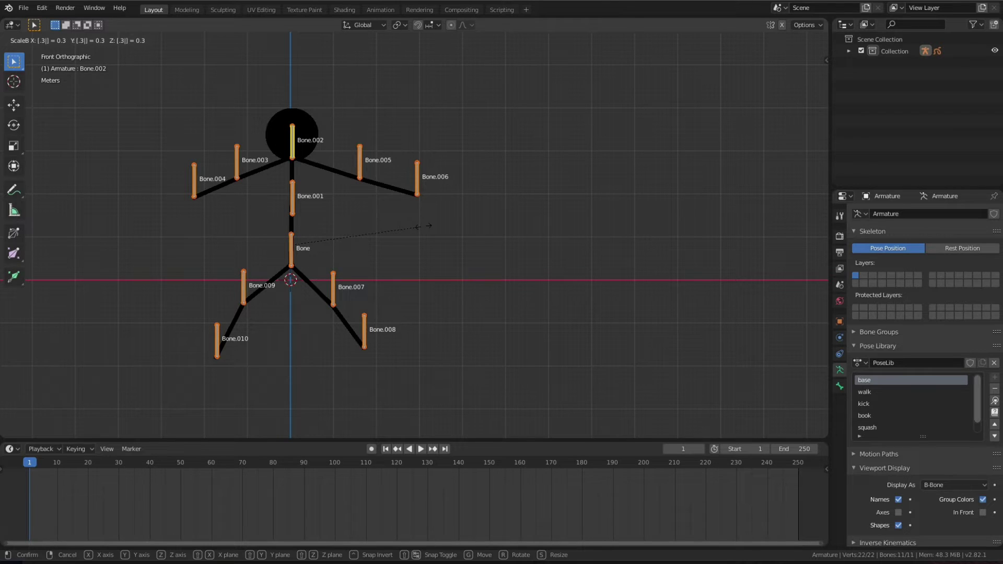
type(".")
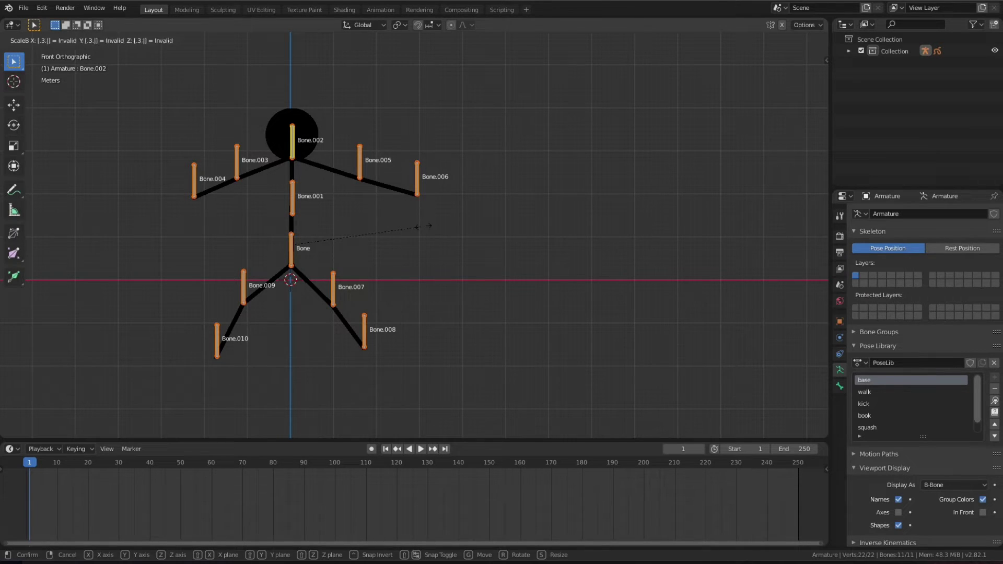
type("21")
key("Escape")
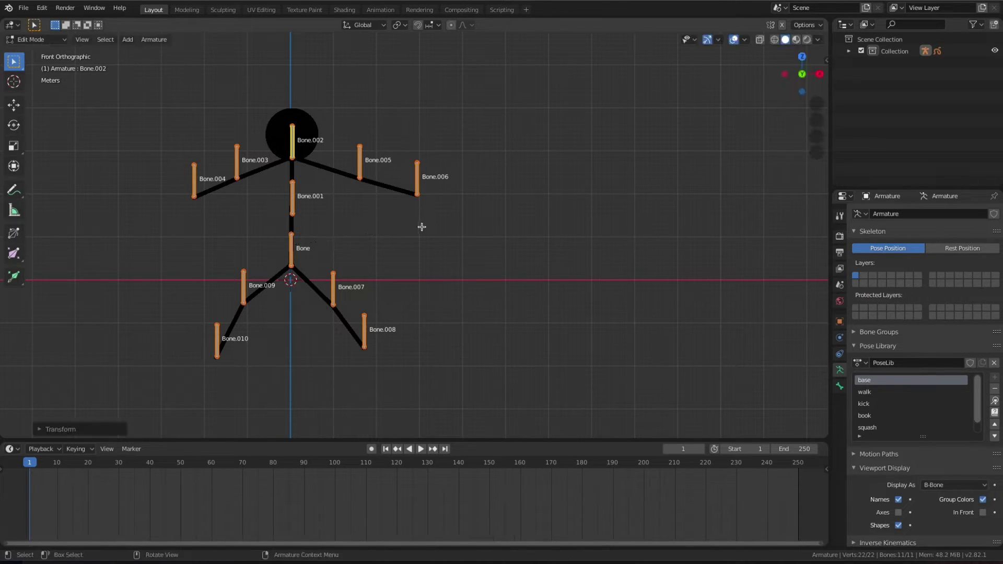
key("Tab")
- Recentre the stick figure and give the timeline more room
scroll(410, 233, "down", 1)
scroll(399, 242, "down", 1)
middle_click_drag(401, 252, 400, 253, "shift")
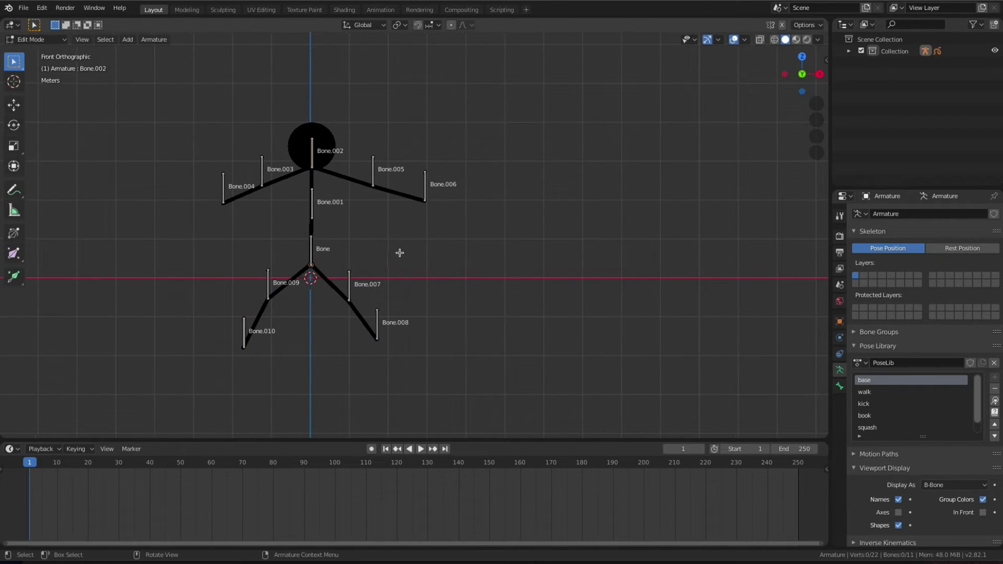
left_click_drag(270, 440, 277, 416)
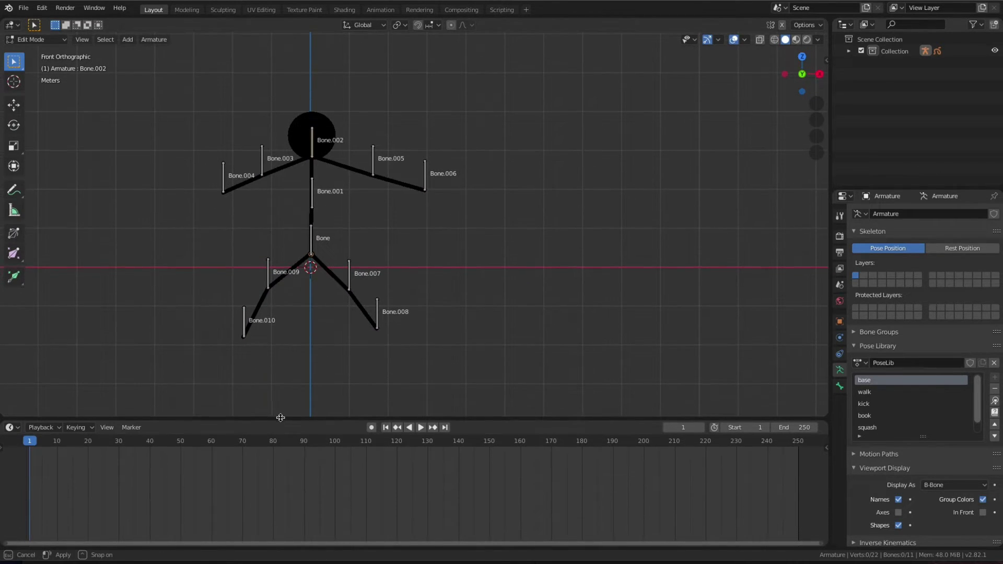
left_click(36, 39)
- In Pose Mode, select all bones and keyframe the whole character at frame 1
left_click(37, 77)
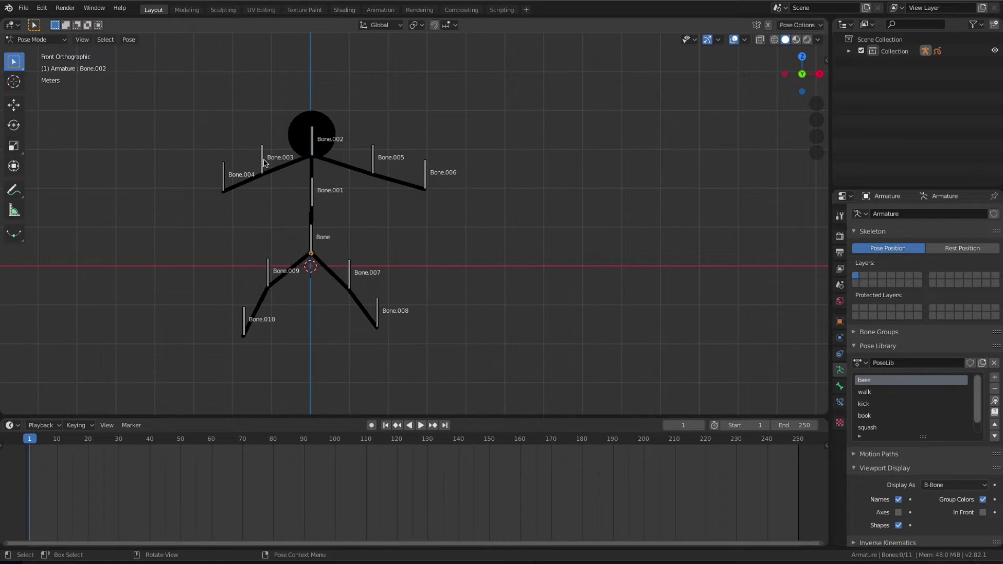
left_click(263, 159)
left_click_drag(229, 417, 261, 386)
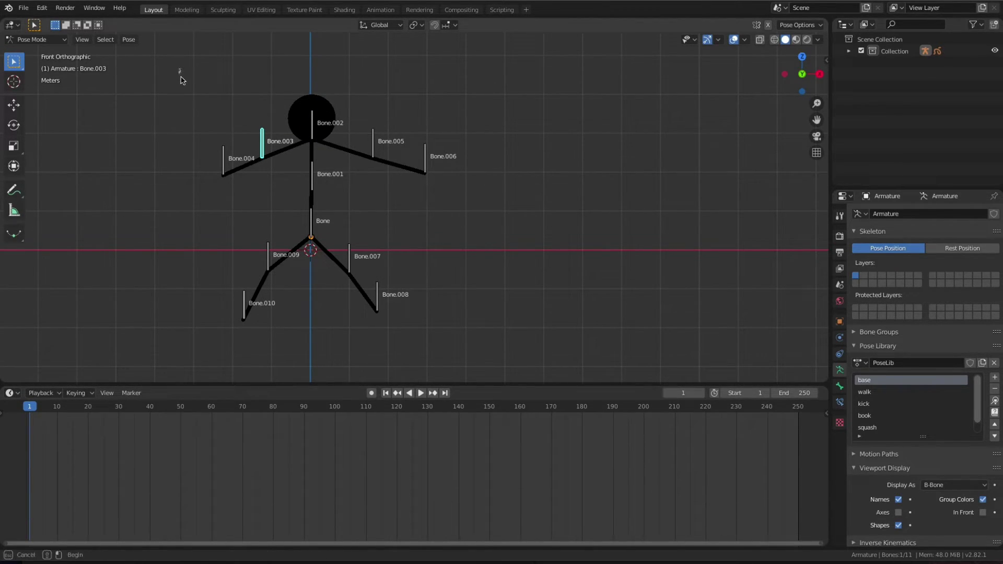
left_click_drag(179, 67, 566, 385)
key("i")
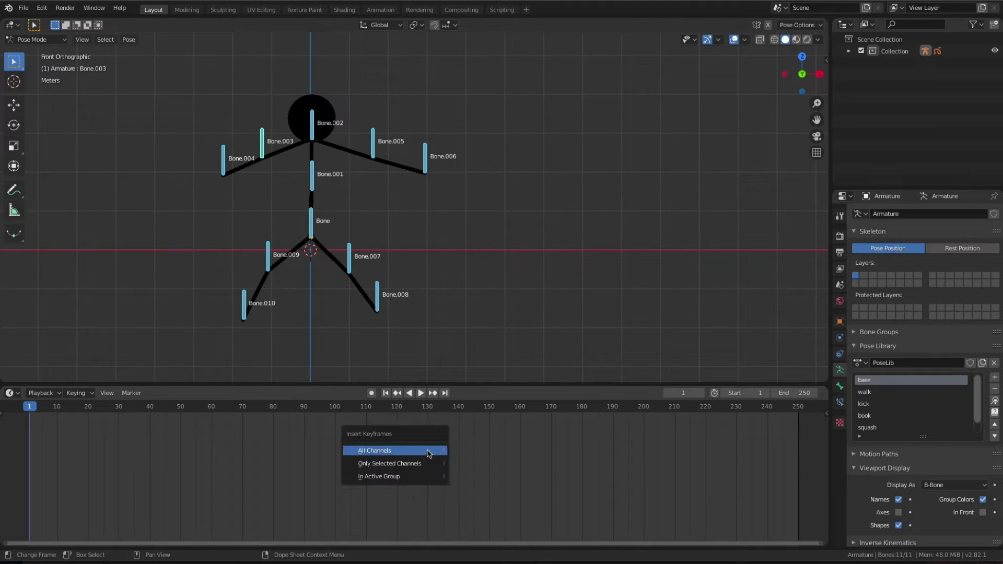
left_click(427, 451)
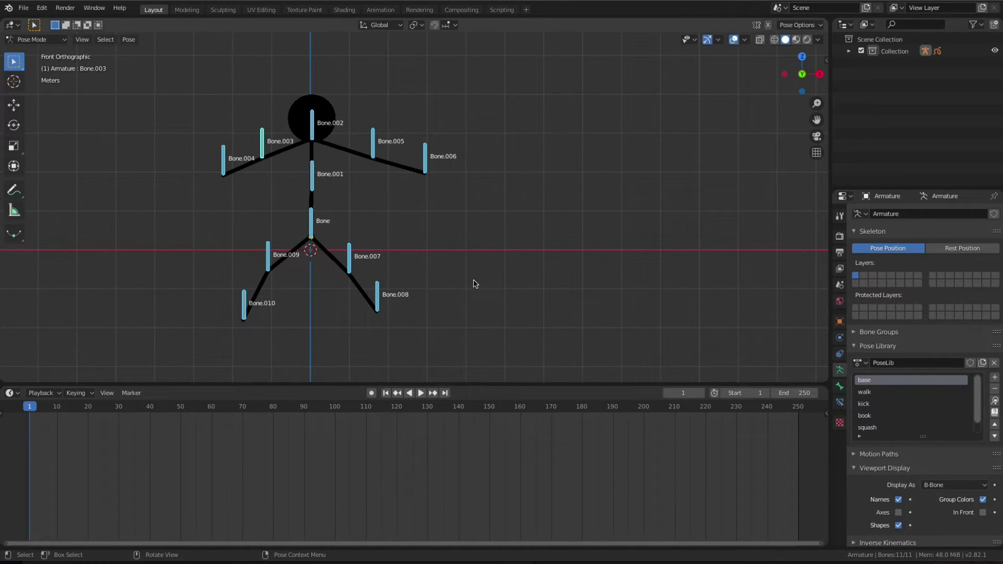
key("i")
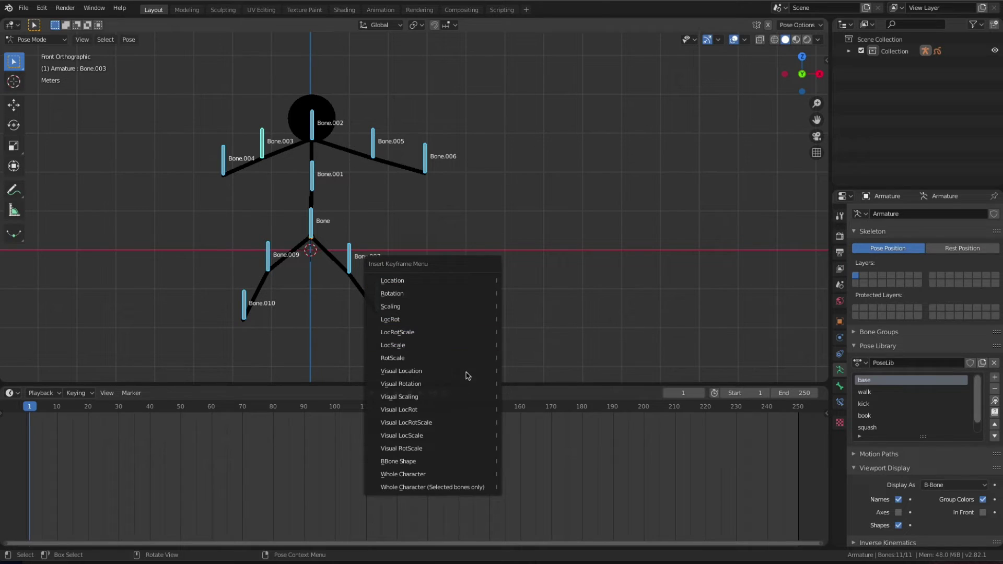
left_click(418, 474)
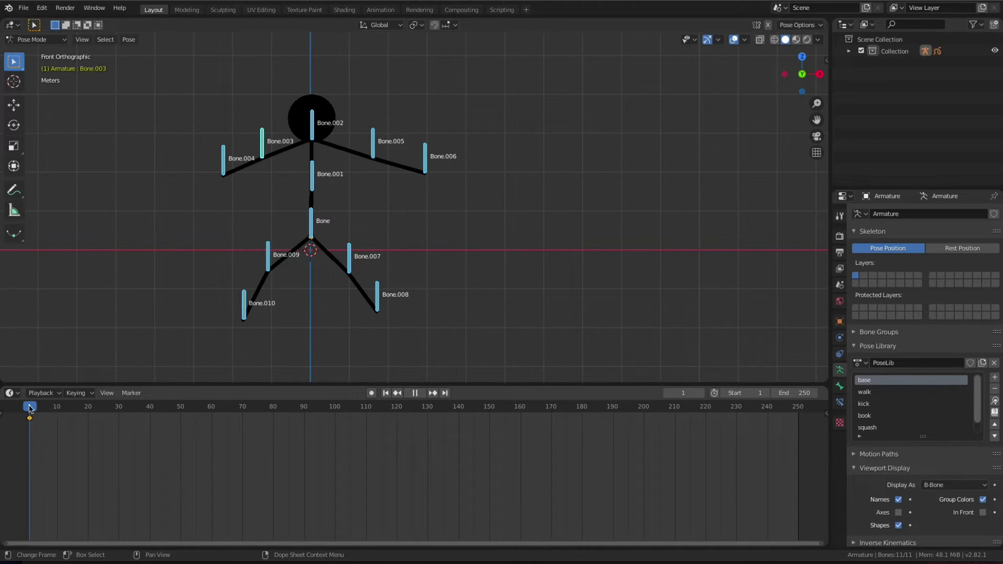
- Keyframe the whole character again at frame 5 and preview the playback
mouse_move(29, 408)
left_mouse_down()
mouse_move(58, 409)
mouse_move(42, 408)
left_mouse_up()
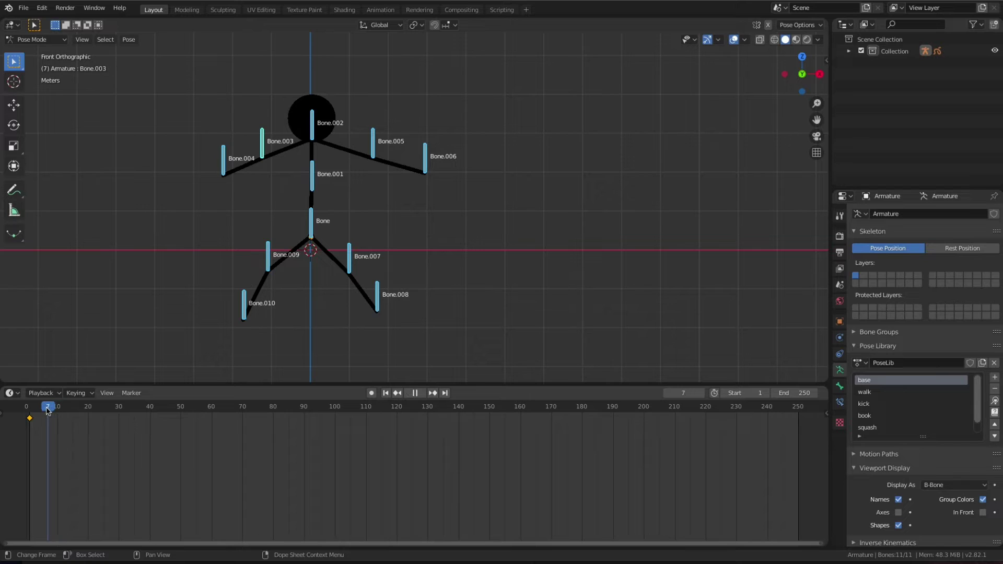
key("i")
left_click(511, 310)
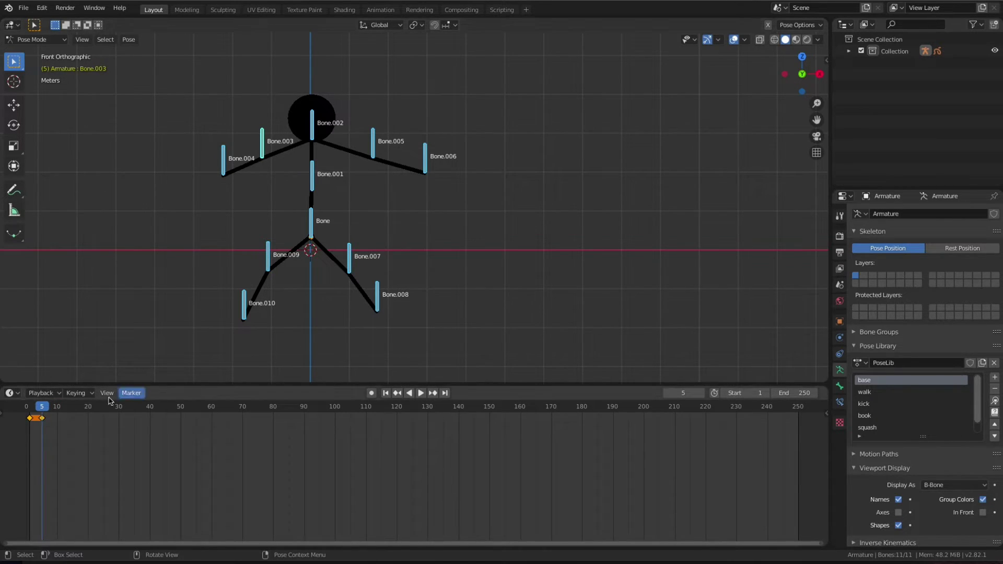
key("space")
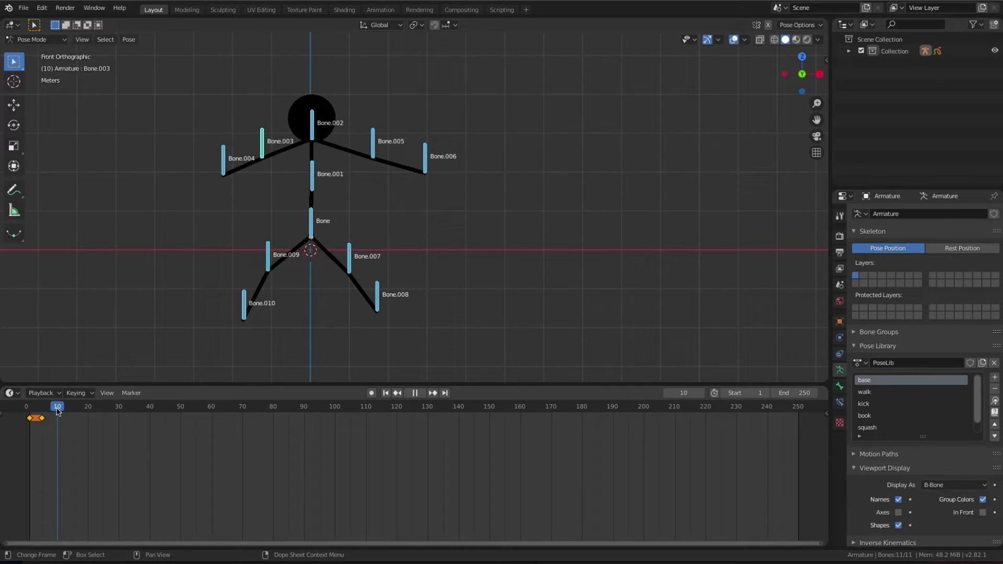
left_click(415, 393)
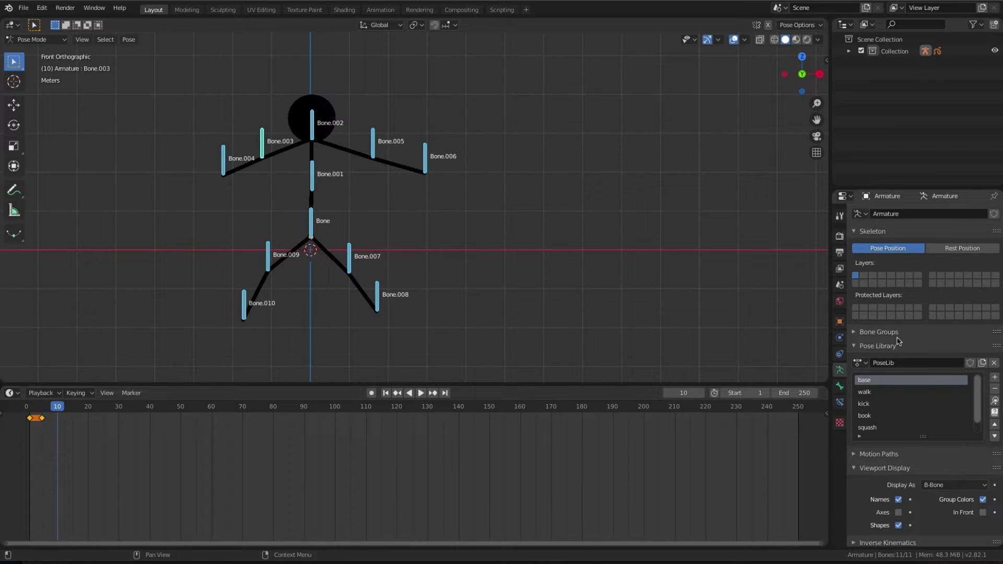
- Apply the 'walk' library pose, keyframe the whole character at frame 10, and play back to check
left_click(920, 397)
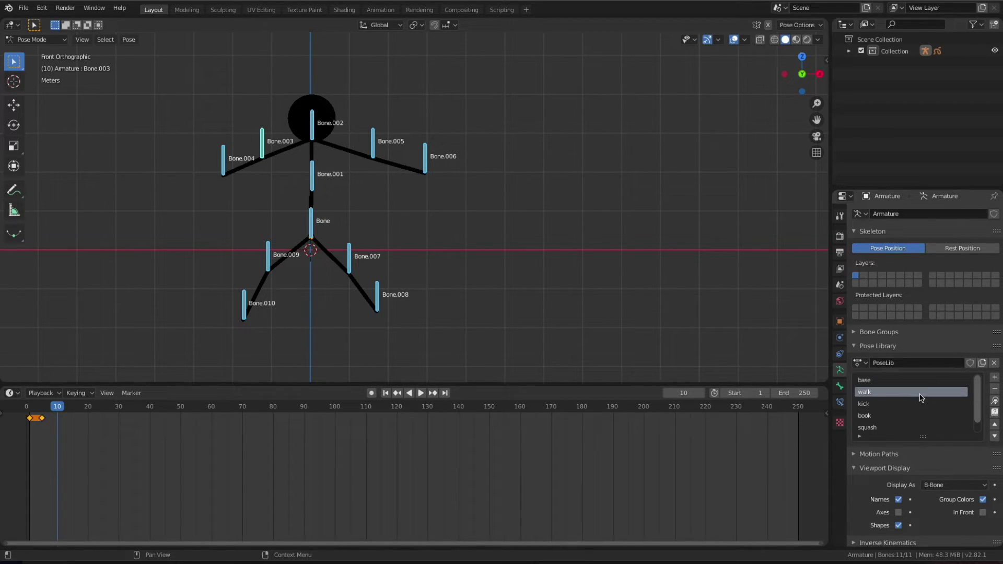
left_click(994, 400)
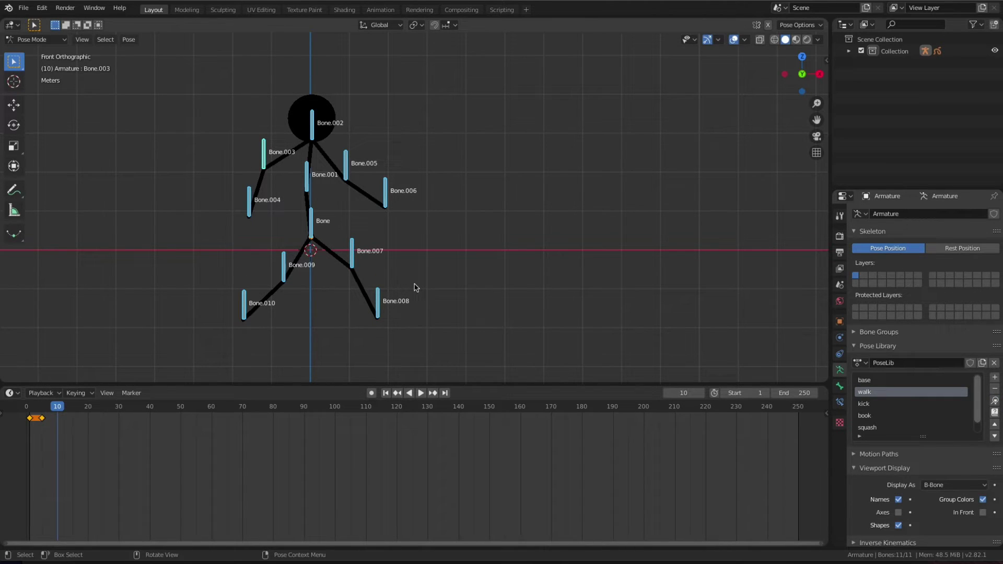
key("i")
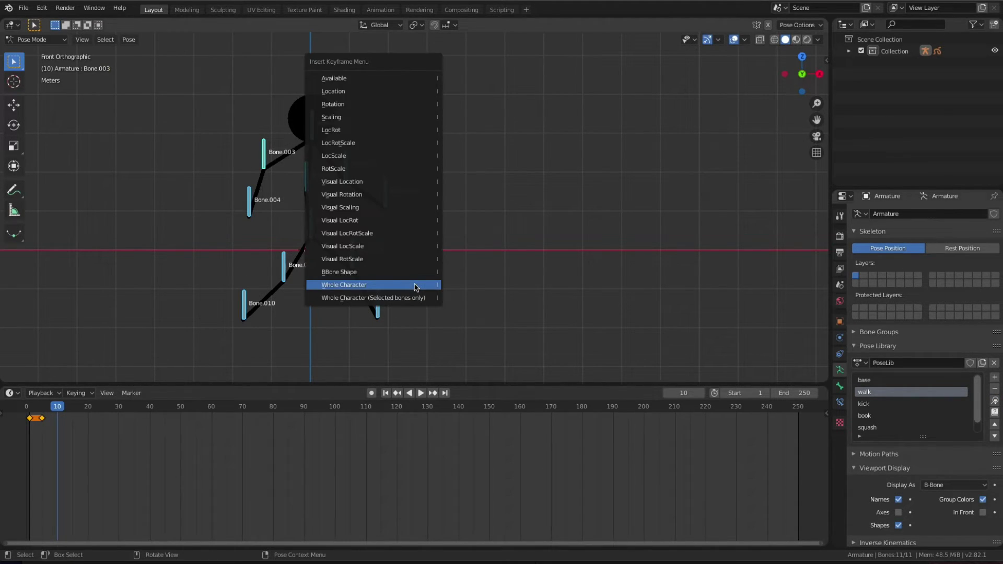
left_click(417, 287)
key("shift+Left")
key("space")
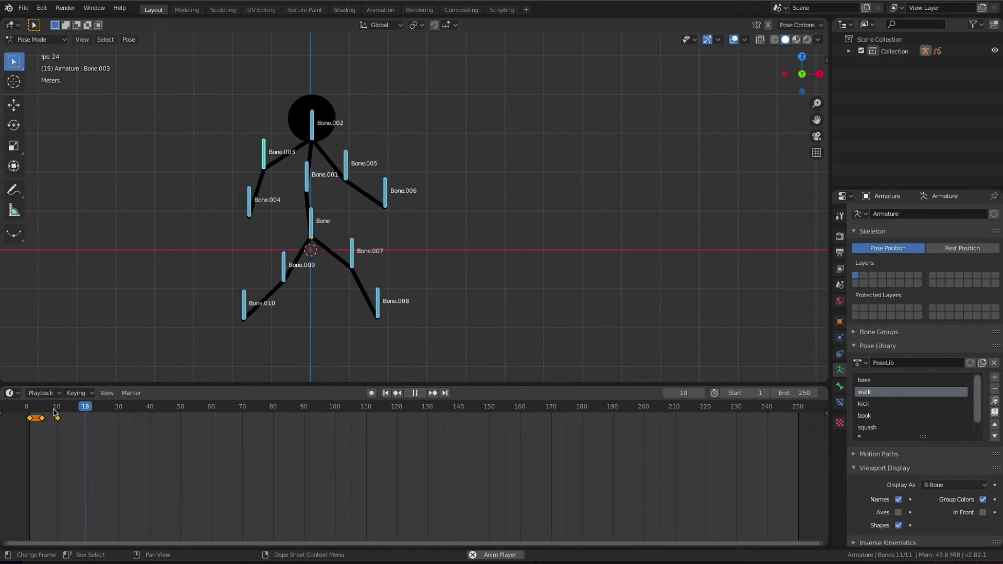
key("space")
left_click_drag(87, 411, 73, 414)
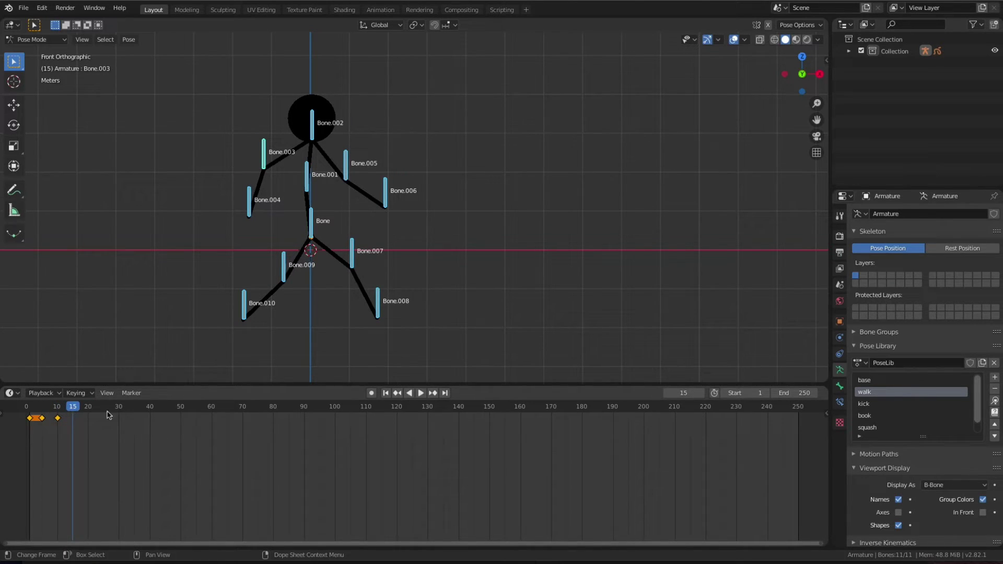
- Keyframe the whole character at frame 15, then move the playhead to frame 30
key("i")
left_click(564, 340)
left_click_drag(79, 411, 119, 410)
left_click(363, 341)
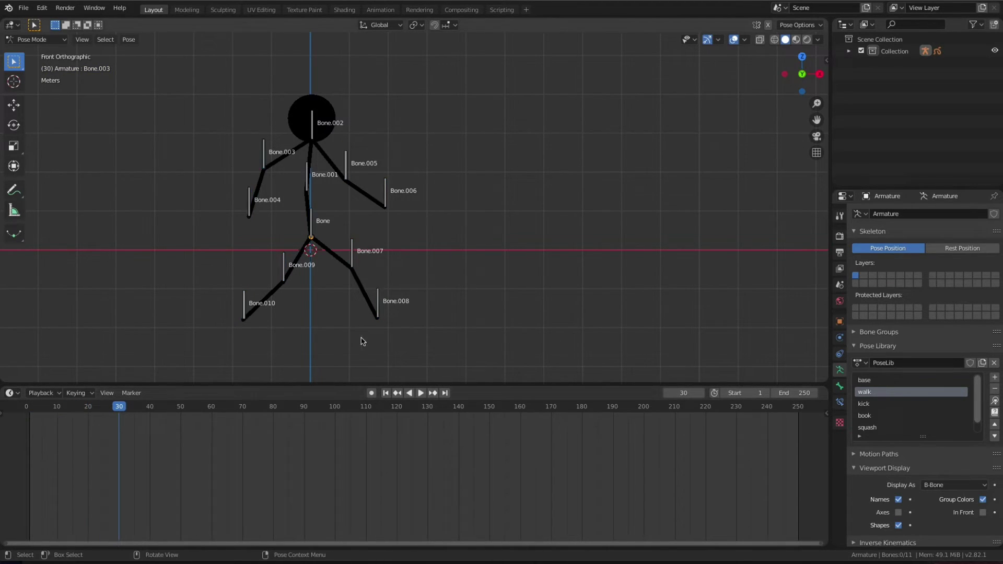
- Nudge the left leg Bone.009, root hip Bone, right leg Bone.007 and spine Bone.001 into a stride
left_click(284, 269)
key("g")
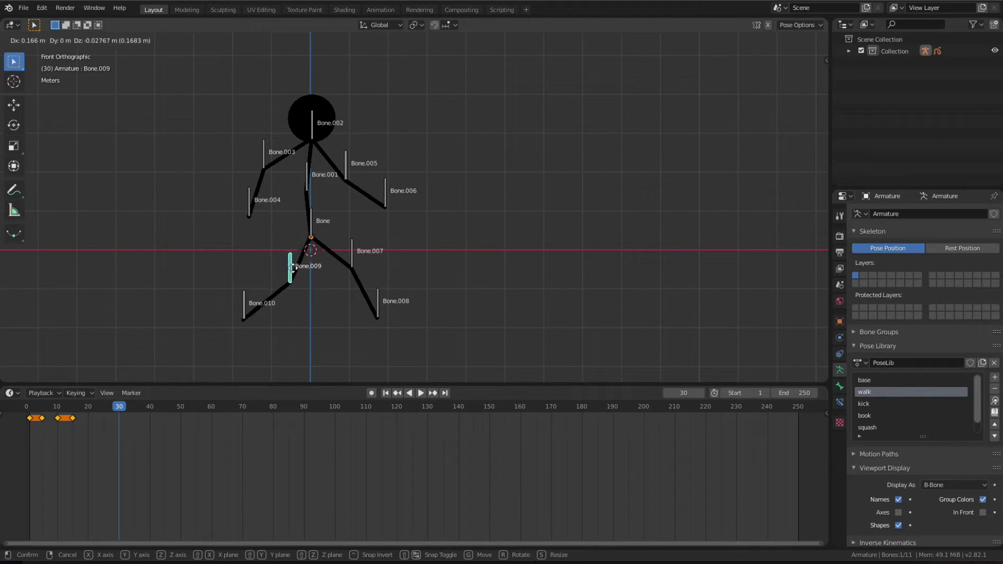
left_click(296, 272)
left_click(313, 220)
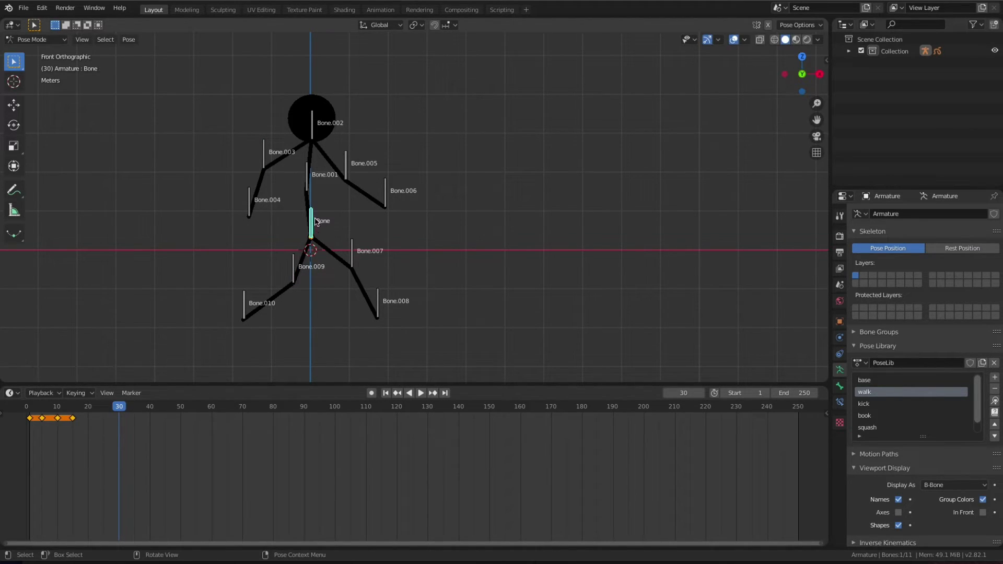
key("g")
left_click(342, 246)
left_click(354, 250)
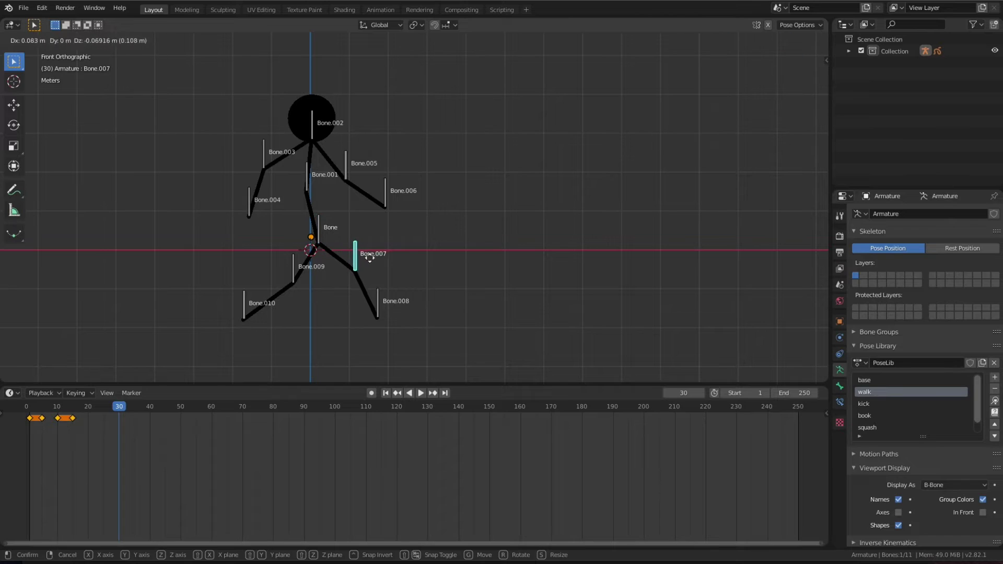
key("g")
left_click(364, 259)
left_click(312, 189)
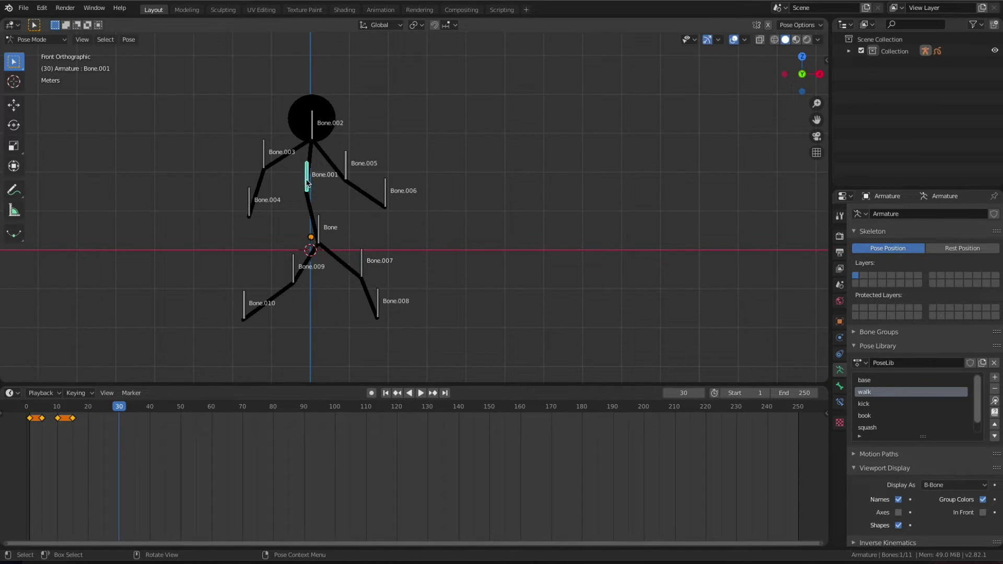
key("g")
left_click(316, 191)
- Shift the head Bone.002 and arm bones Bone.003, Bone.005, Bone.006 and Bone.004 slightly
left_click(313, 134)
key("g")
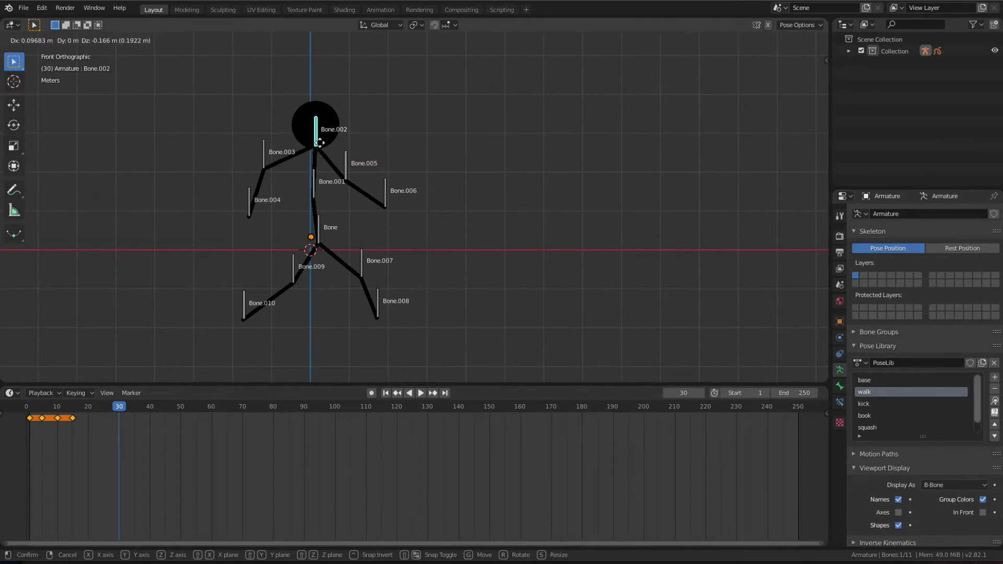
left_click(317, 142)
left_click(274, 152)
key("g")
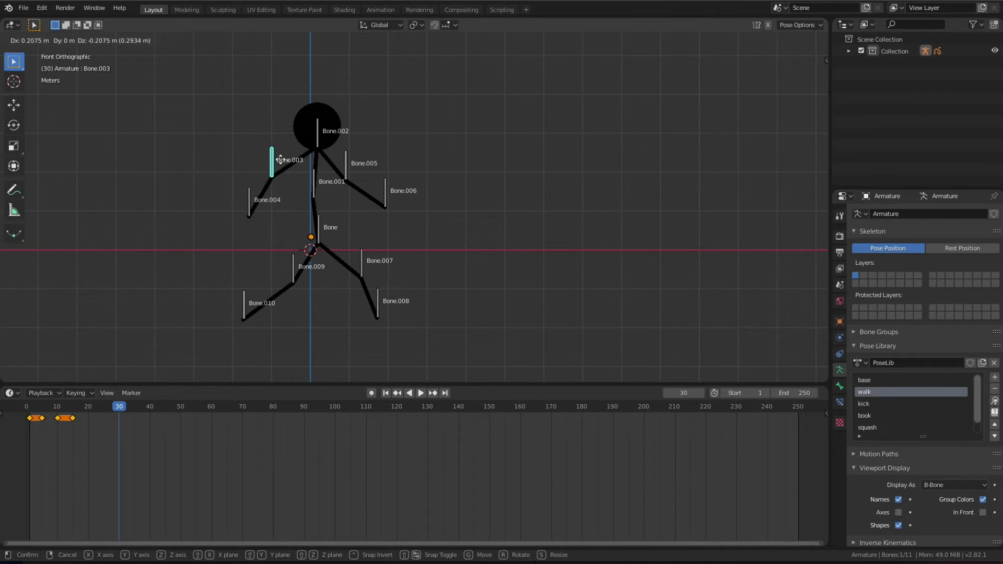
left_click(279, 157)
left_click(348, 168)
key("g")
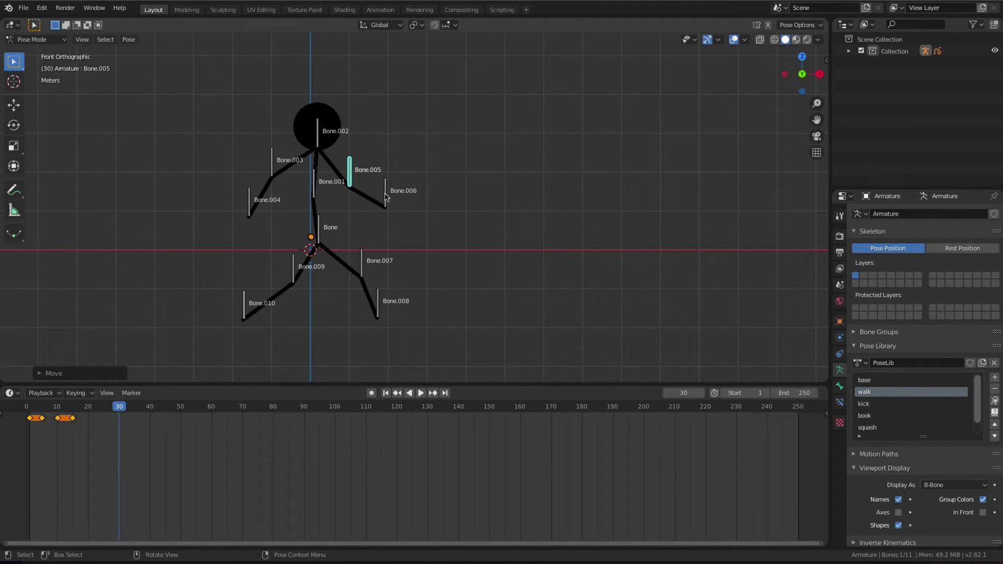
left_click(385, 197)
key("g")
left_click(250, 200)
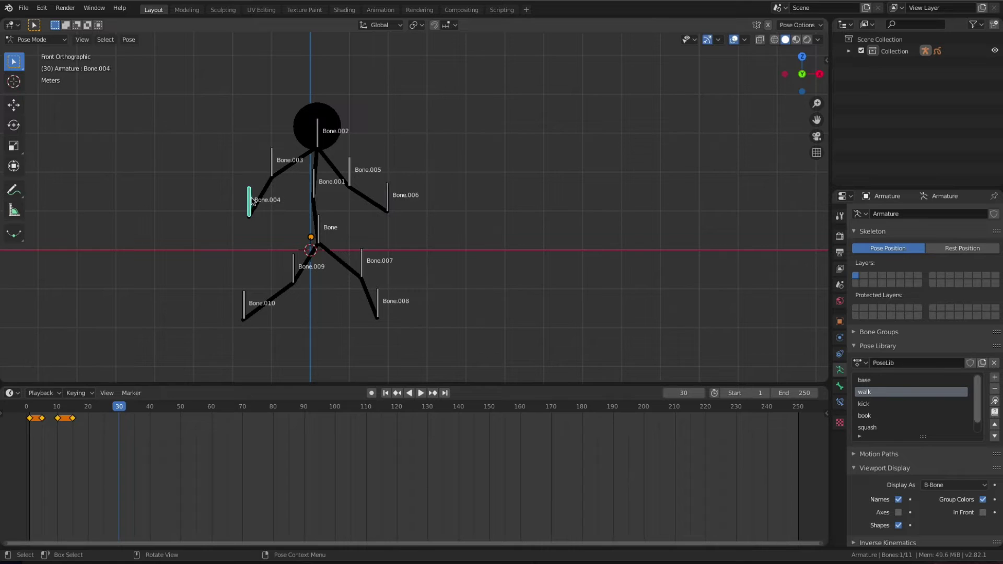
key("g")
left_click(257, 204)
- Keyframe all bones as Whole Character at frame 30, play it back, then go to frame 35
key("a")
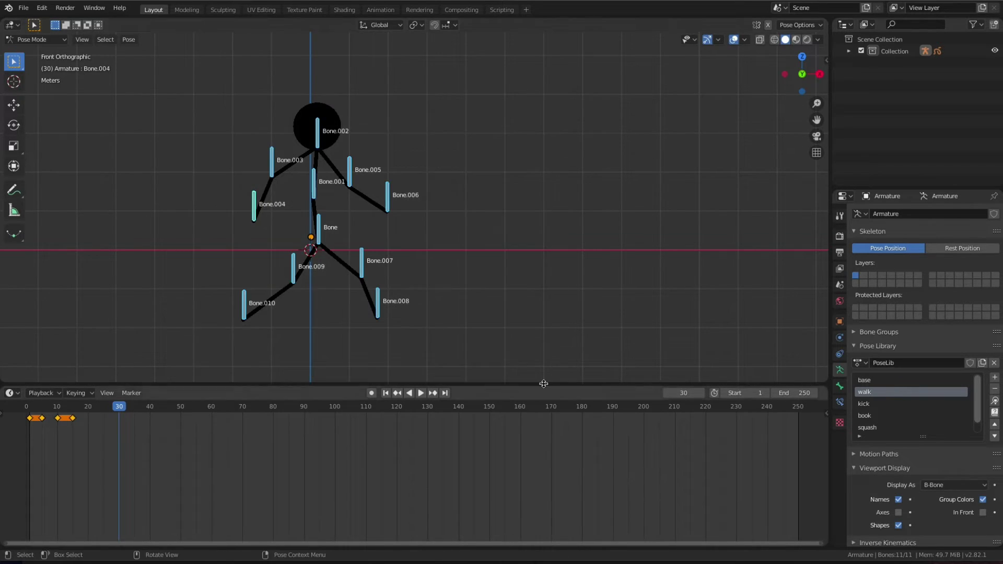
key("i")
left_click(496, 310)
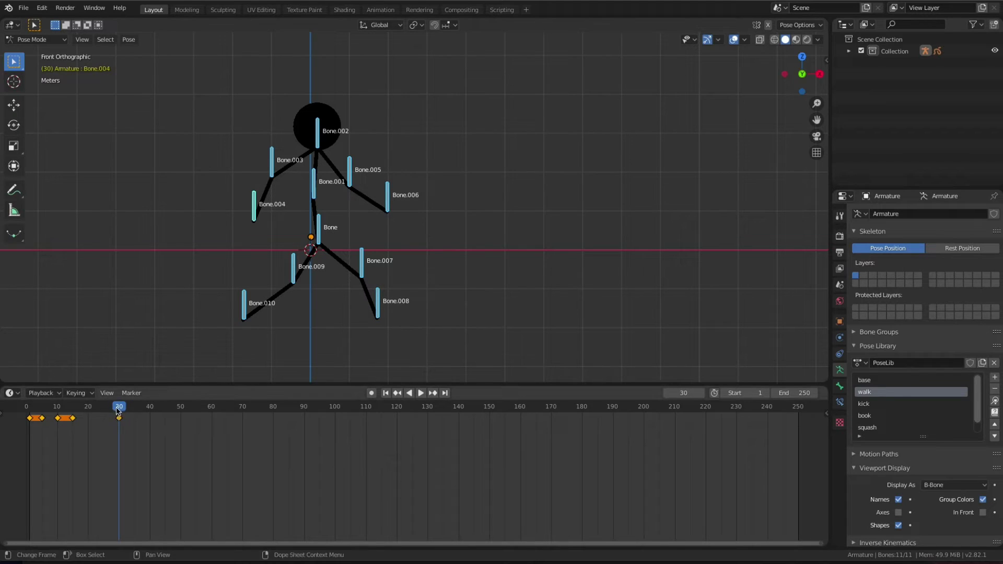
key("space")
mouse_move(119, 407)
left_mouse_down()
mouse_move(27, 412)
mouse_move(134, 412)
left_mouse_up()
key("space")
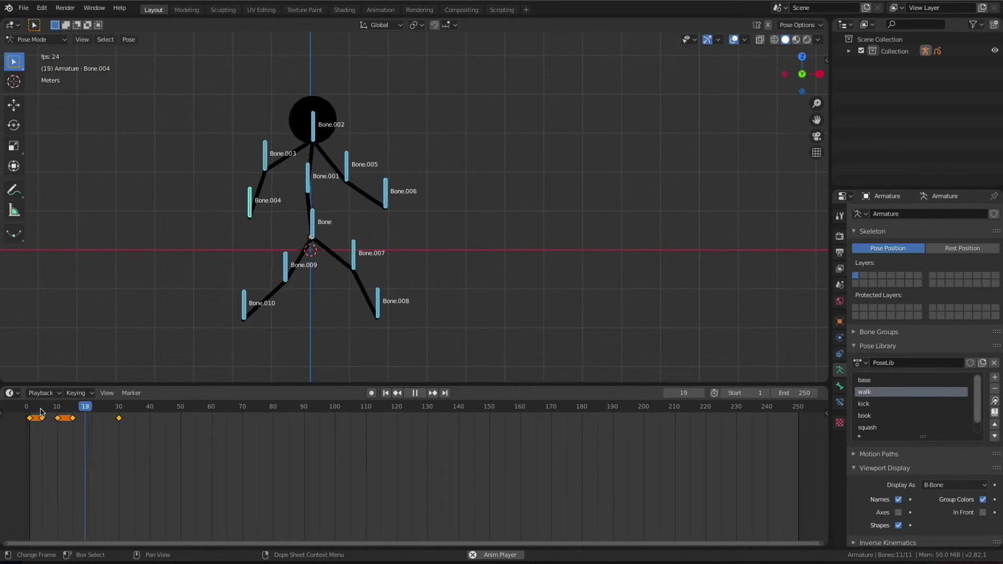
left_click_drag(122, 411, 137, 411)
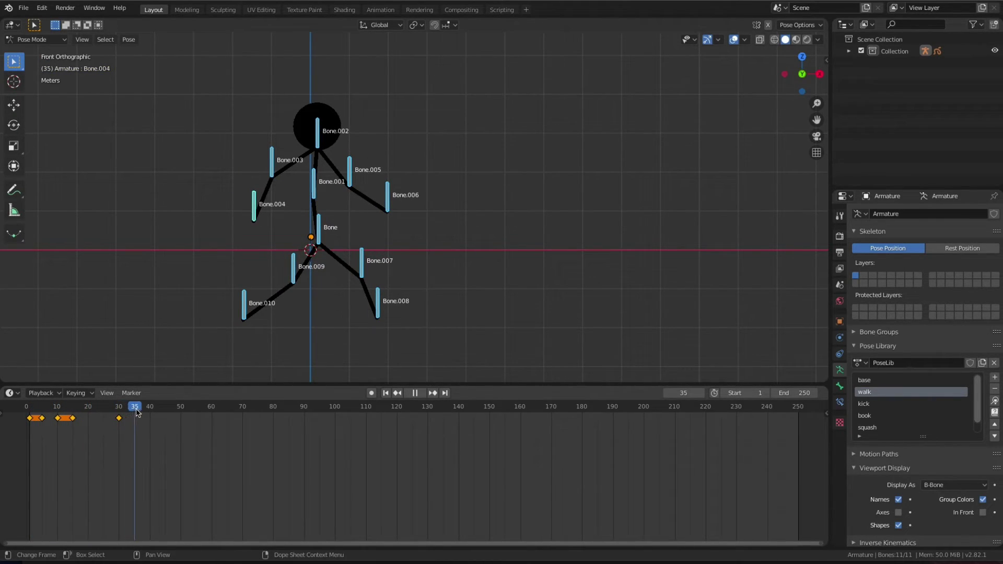
- Apply the 'kick' pose, keyframe the whole character at frame 35 and review the motion
left_click(883, 406)
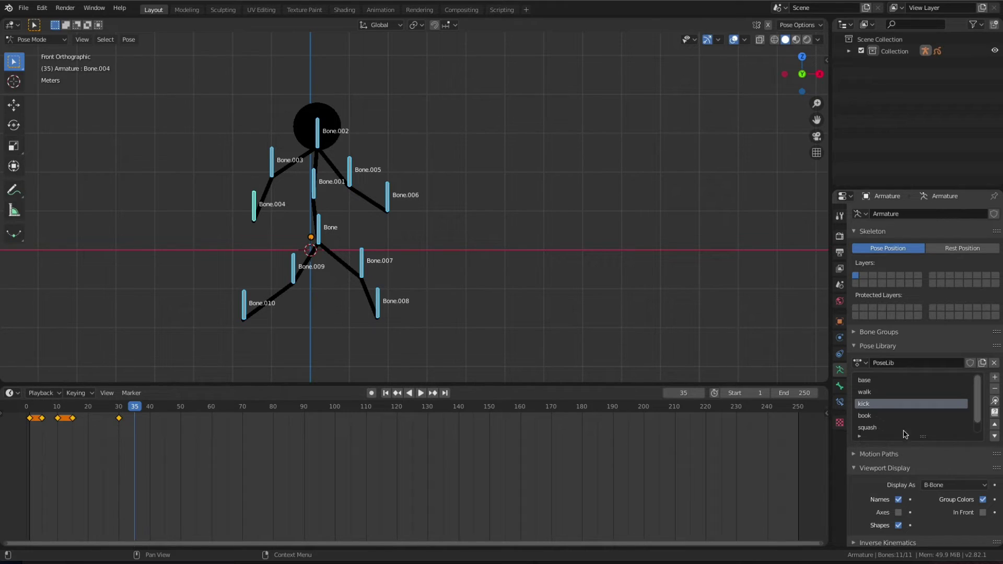
left_click(995, 401)
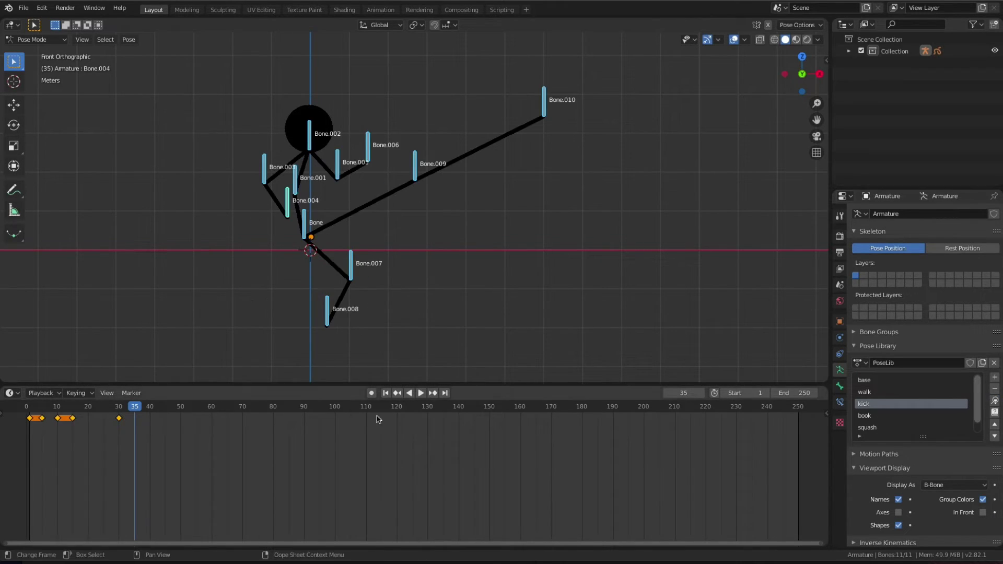
key("i")
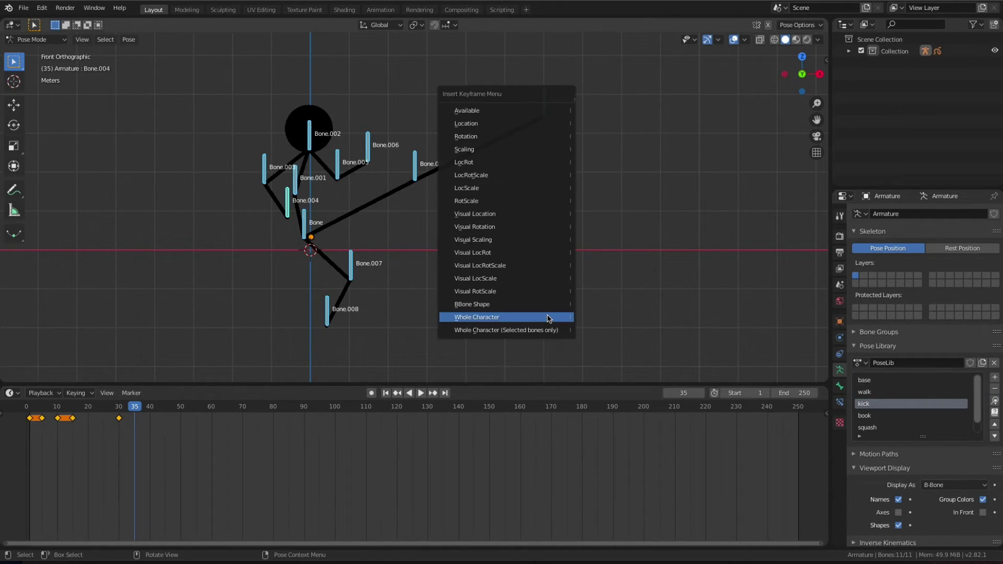
left_click(549, 316)
key("shift+ctrl+space")
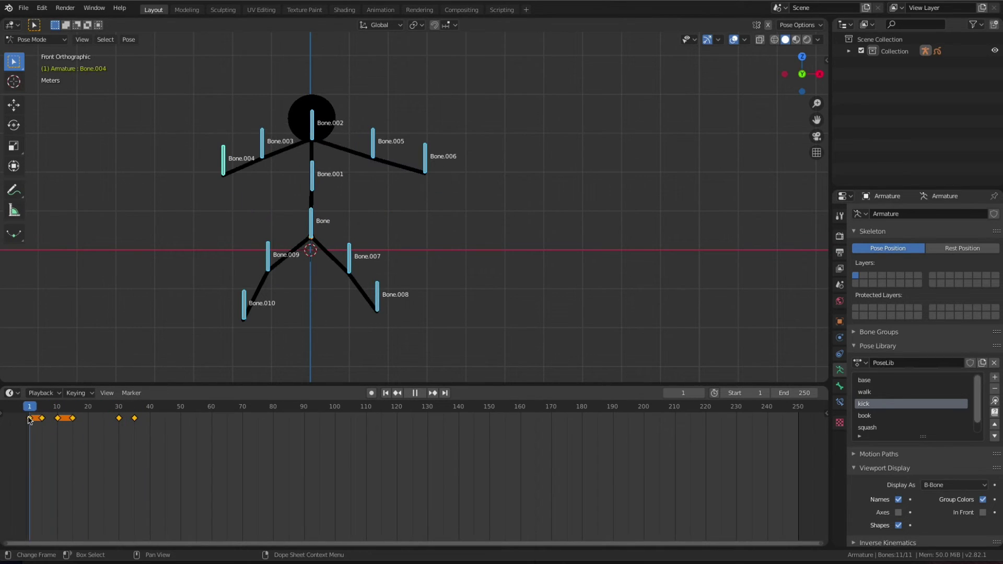
left_click_drag(76, 411, 182, 411)
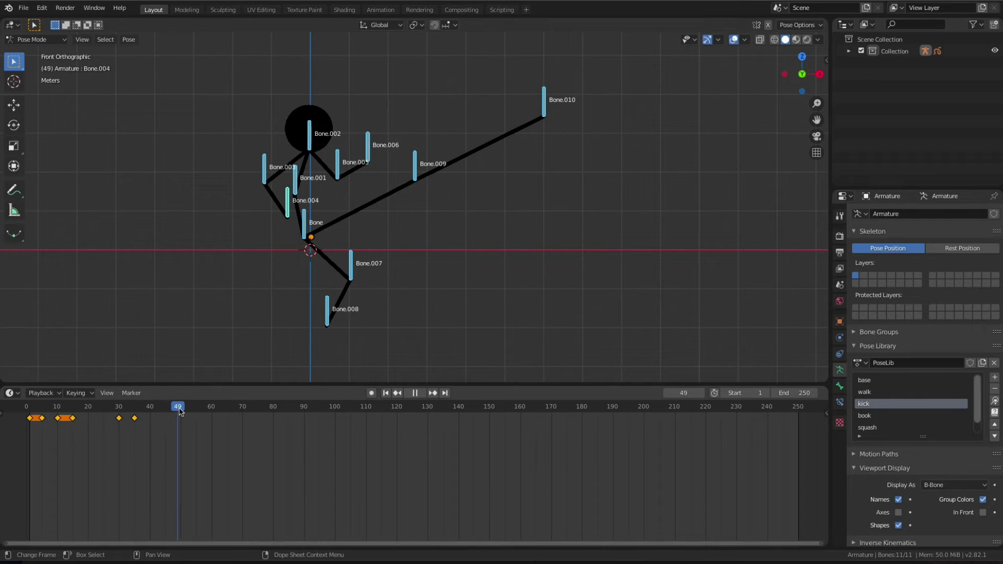
- Hold the kick with another whole-character keyframe at frame 50, then pick 'squash' at frame 55
key("i")
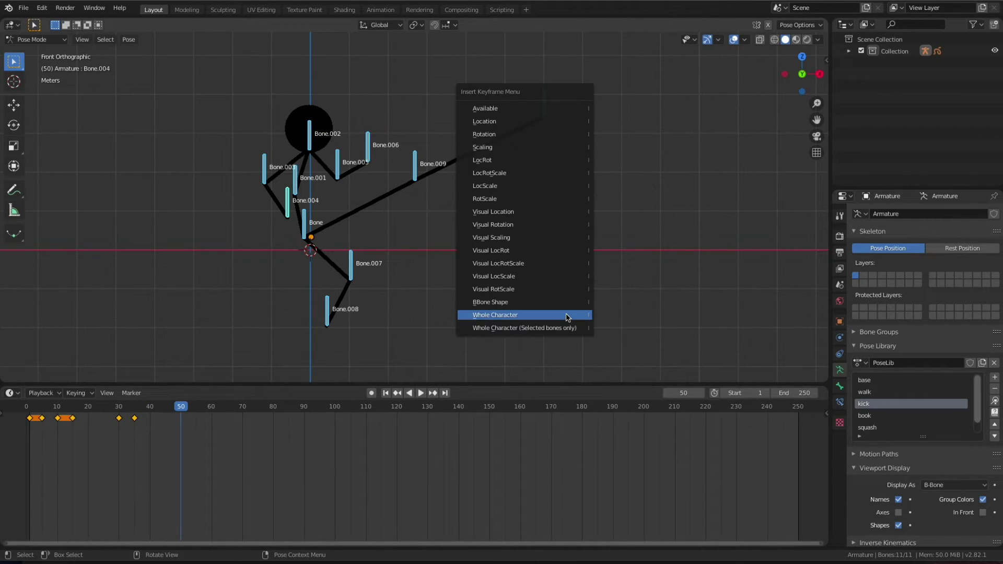
left_click(565, 316)
left_click_drag(186, 407, 197, 409)
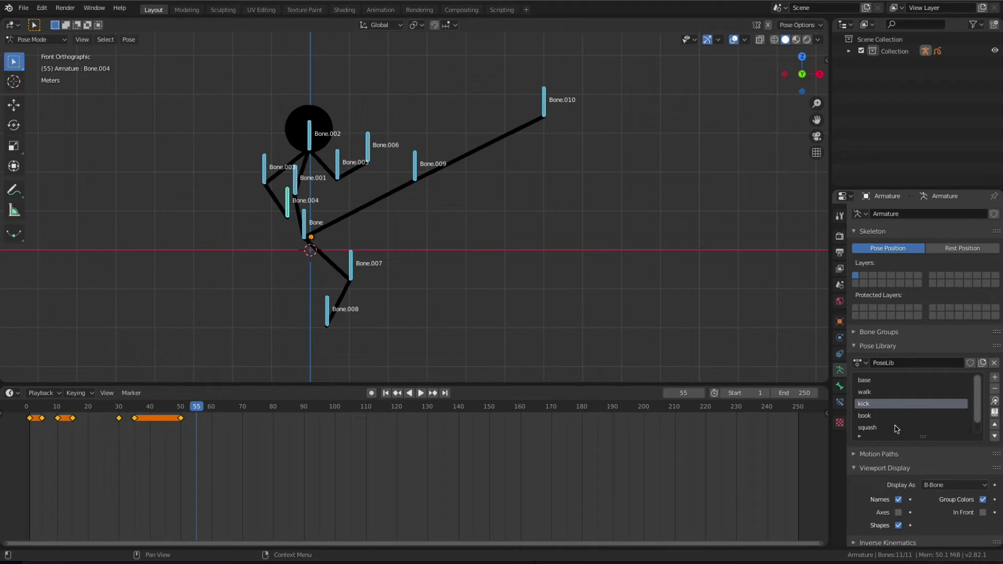
left_click(897, 427)
- Apply the squash pose and keyframe the whole character at frame 55, replacing a premature key
key("i")
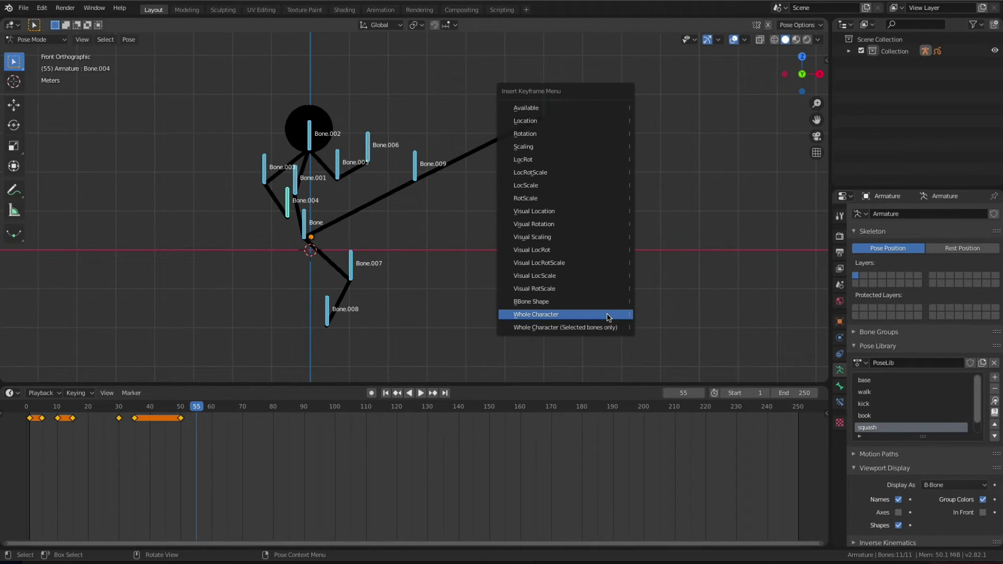
left_click(609, 314)
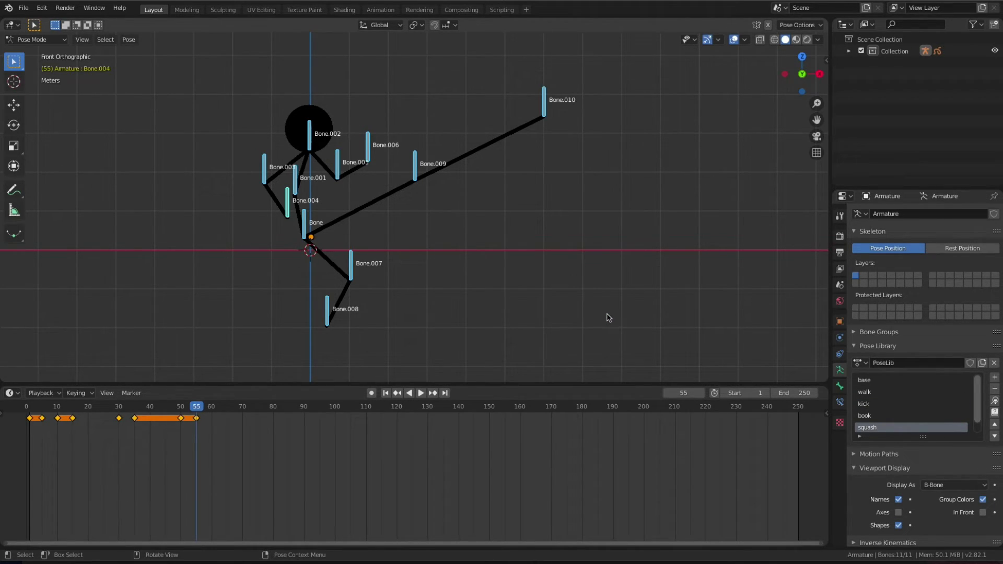
key("ctrl+z")
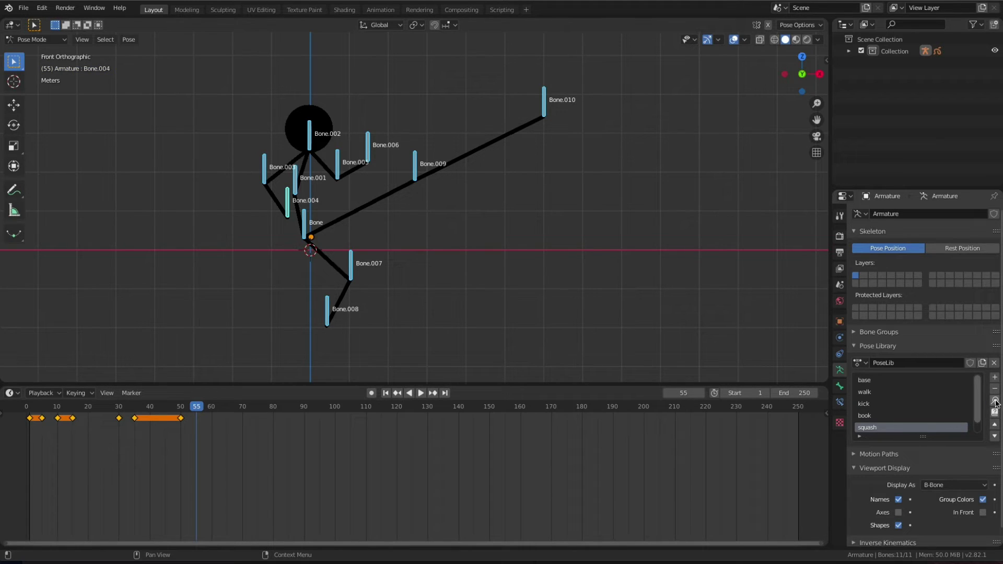
left_click(995, 401)
key("i")
left_click(620, 328)
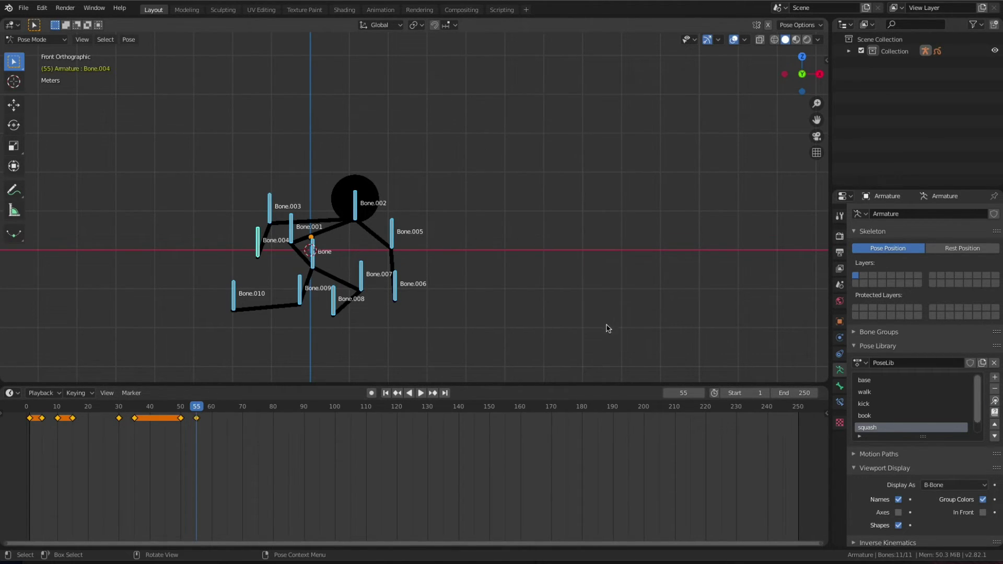
- Play the animation from the start, then keyframe the whole character again at frame 65
mouse_move(197, 411)
left_mouse_down()
mouse_move(148, 411)
mouse_move(225, 408)
left_mouse_up()
key("shift+Left")
key("space")
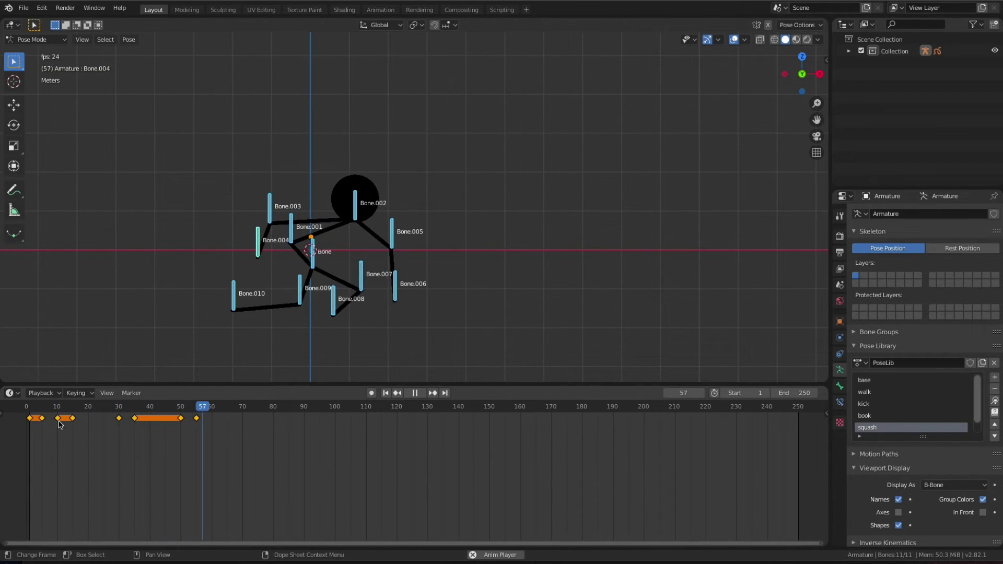
key("space")
left_click_drag(205, 409, 227, 411)
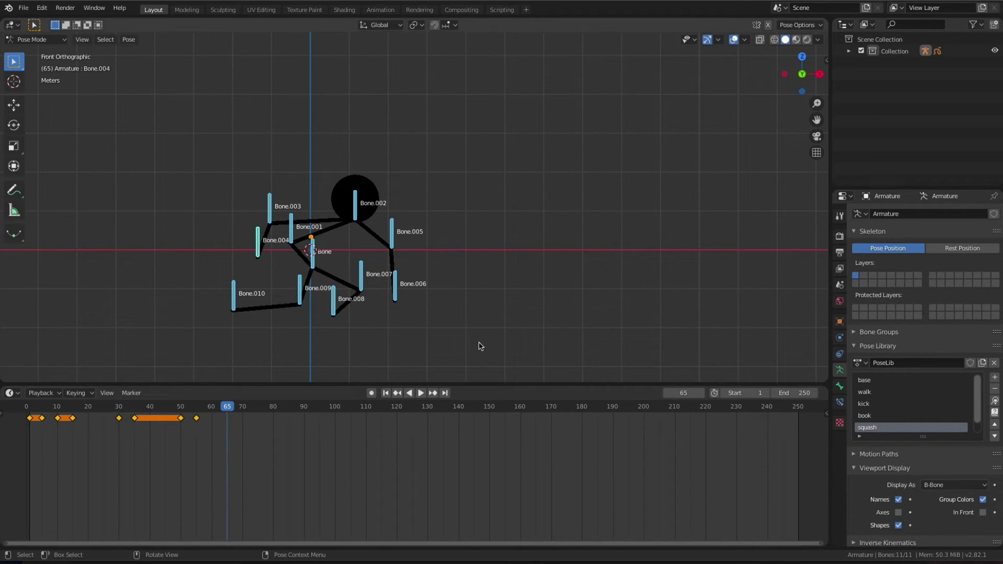
key("i")
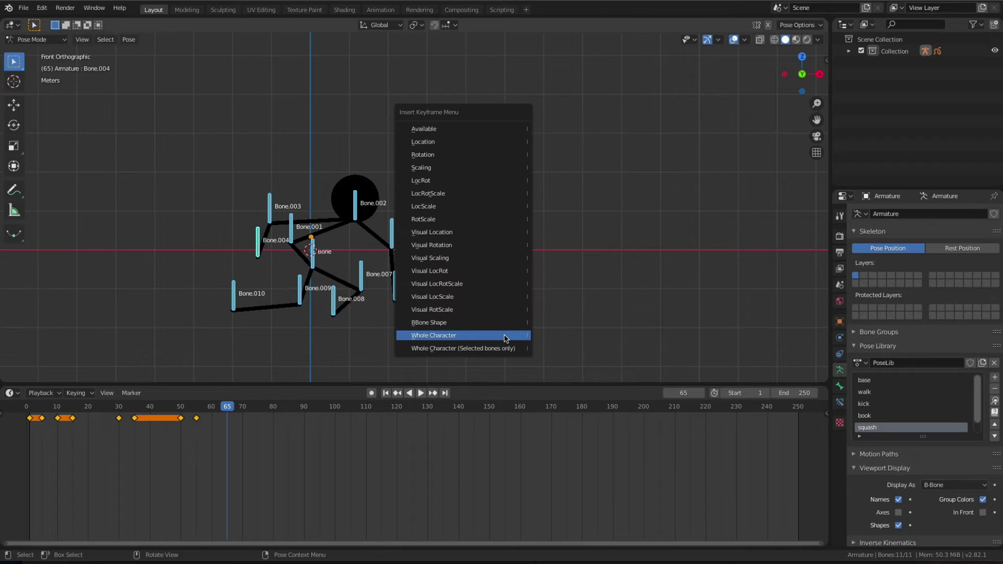
left_click(504, 337)
- Nudge spine Bone.001, rotate head Bone.002 and move the root Bone, then advance toward frame 70
left_click(353, 363)
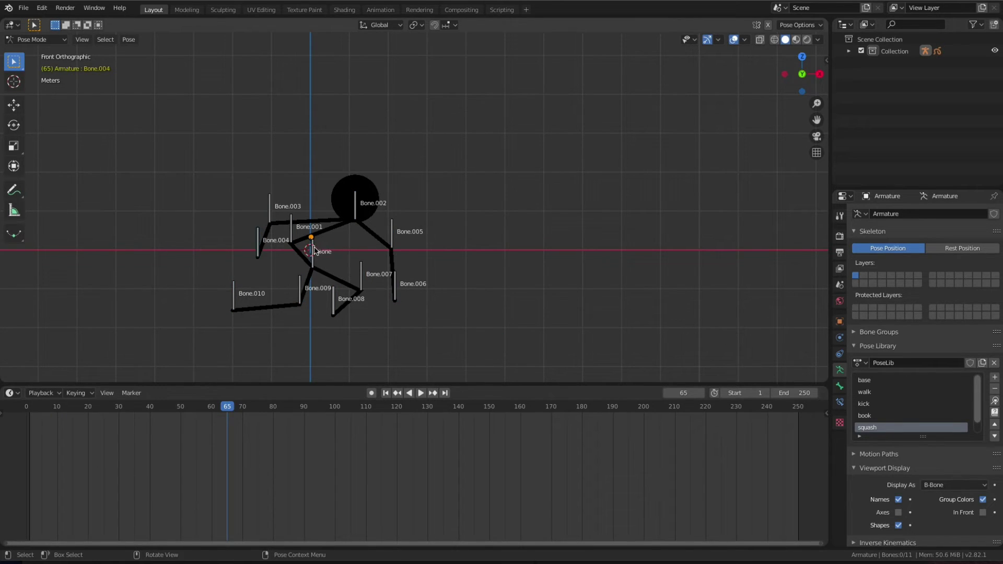
left_click(292, 233)
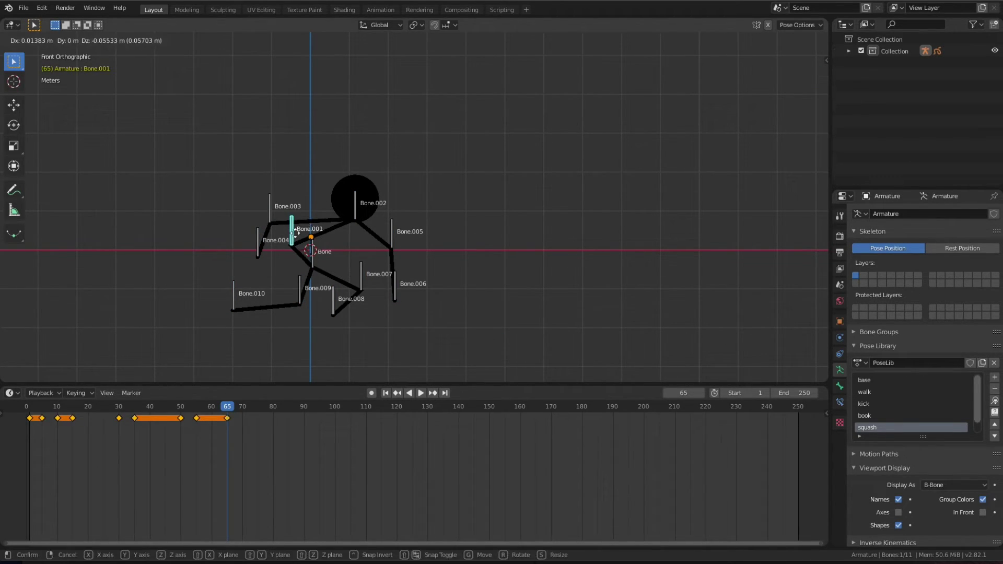
left_click(355, 212)
key("r")
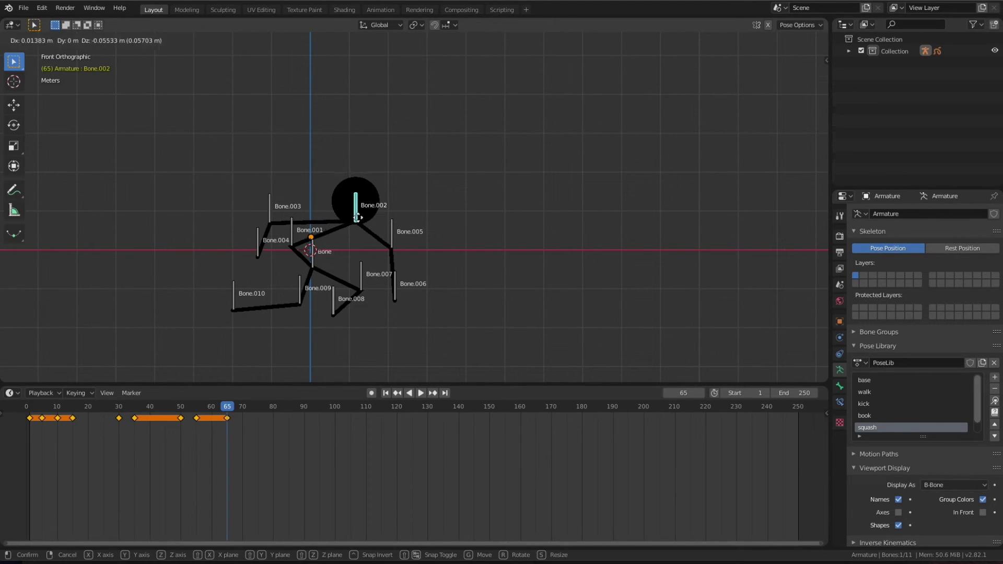
left_click(358, 214)
left_click(313, 259)
key("g")
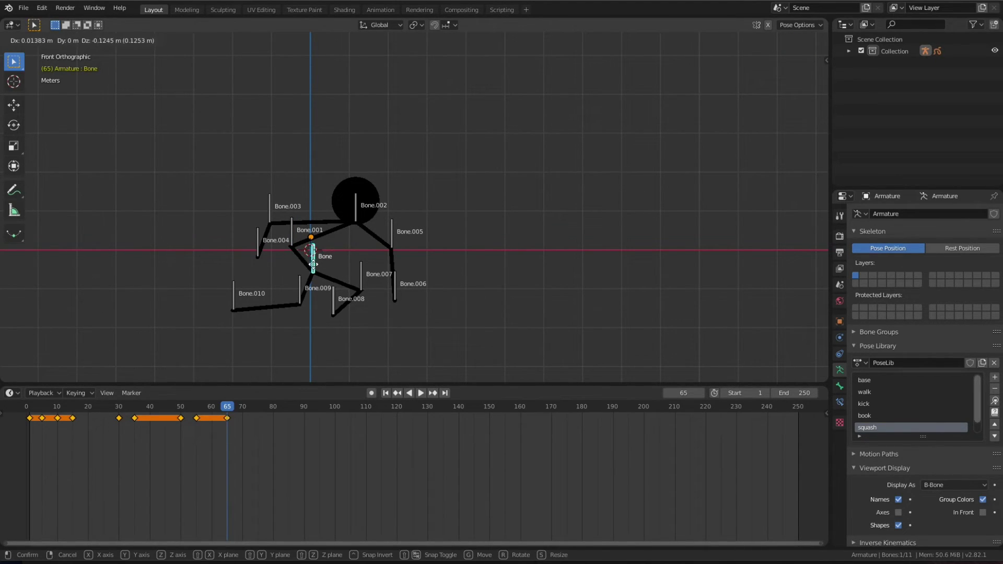
left_click(312, 259)
left_click_drag(228, 410, 243, 409)
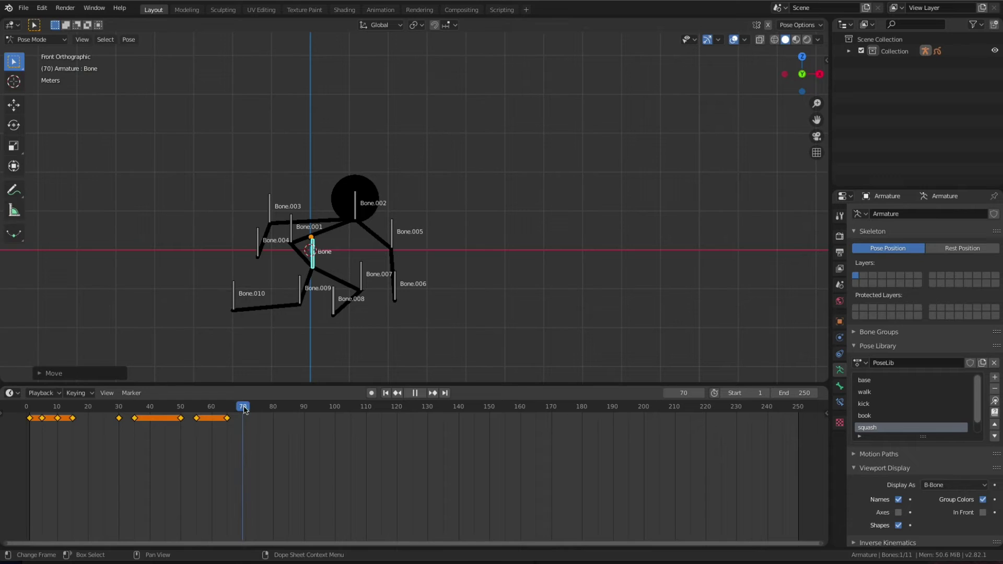
scroll(920, 409, "down", 1)
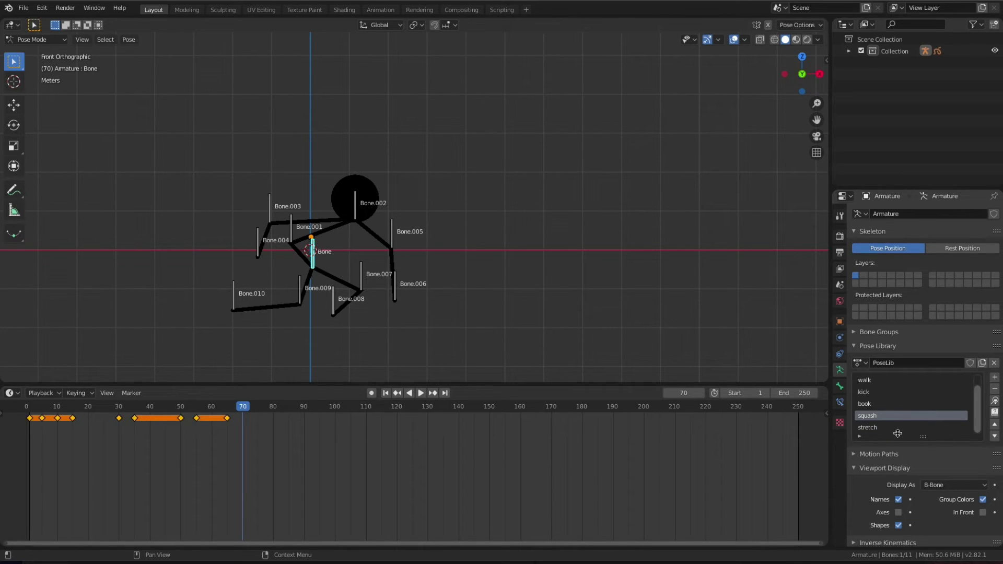
- Apply the 'stretch' pose to all bones and keyframe the whole character at frame 70
left_click(868, 428)
left_click(995, 401)
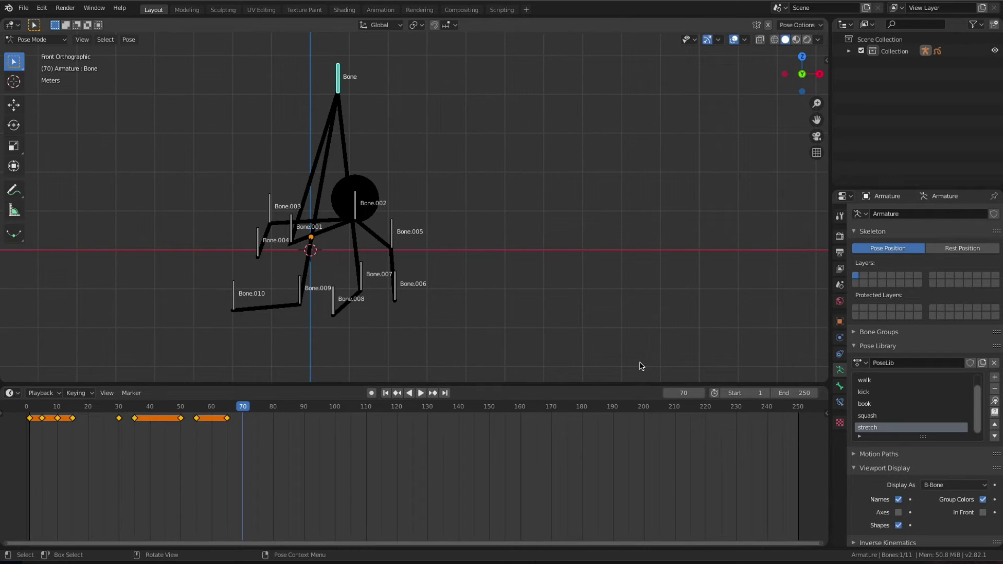
key("ctrl+z")
left_click_drag(198, 130, 445, 317)
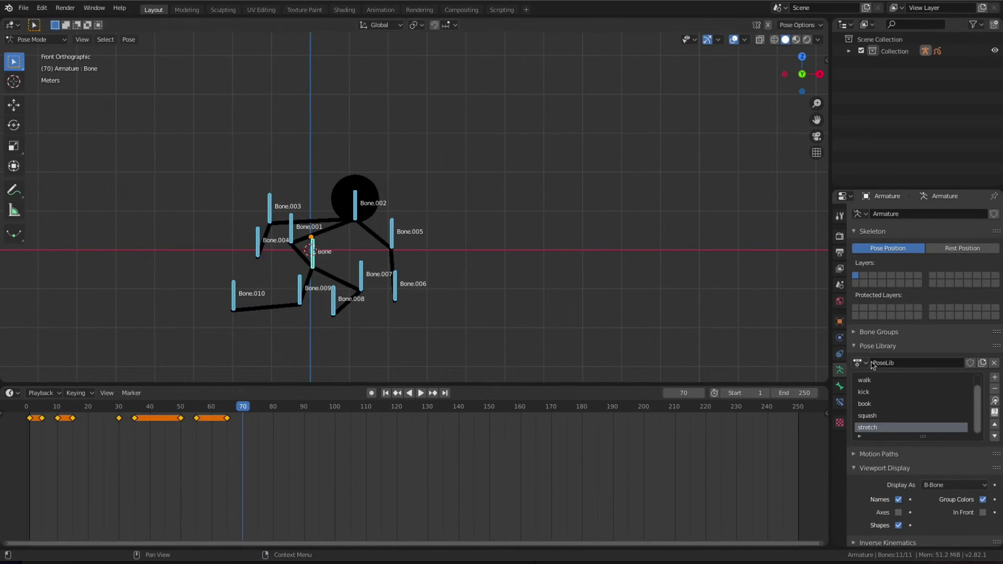
left_click(996, 401)
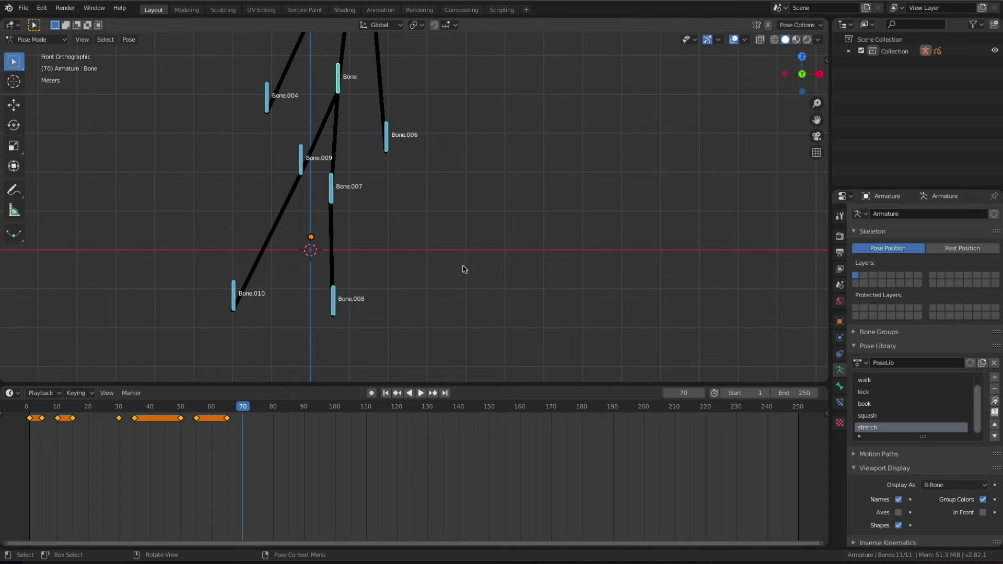
key("i")
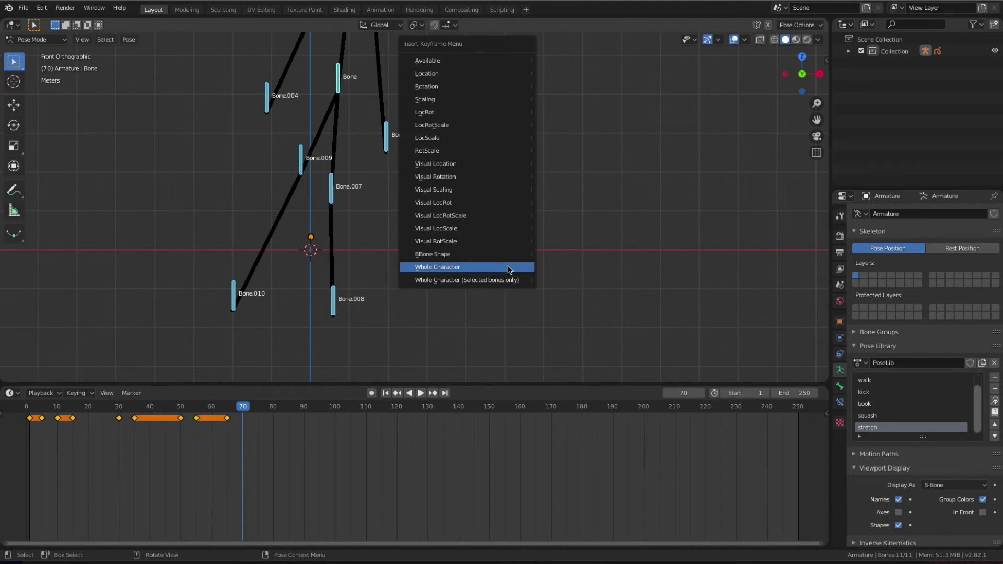
left_click(509, 267)
- Play back, then hold the stretch with a whole-character keyframe at frame 80 and go to frame 85
scroll(470, 313, "down", 3)
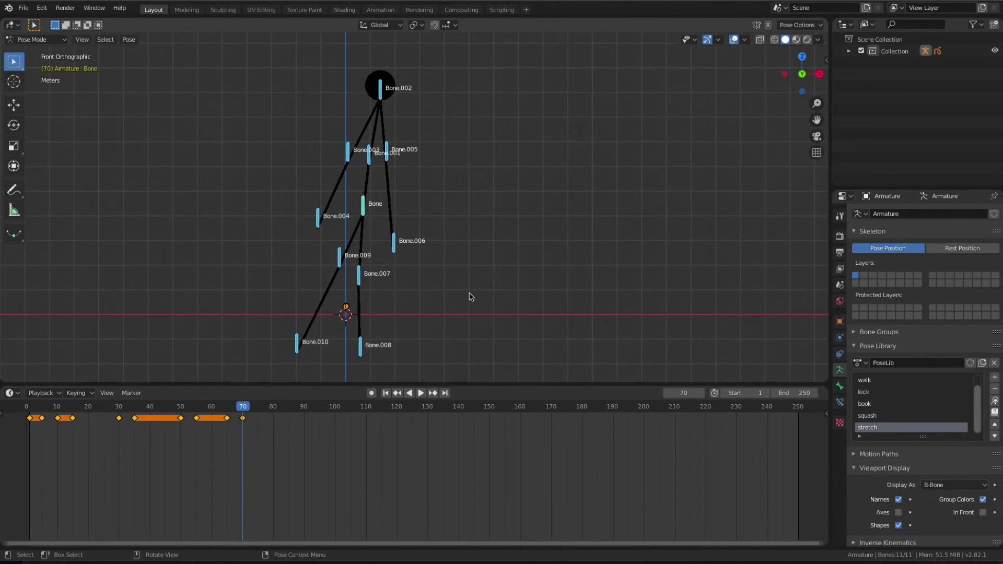
key("space")
left_click(187, 409)
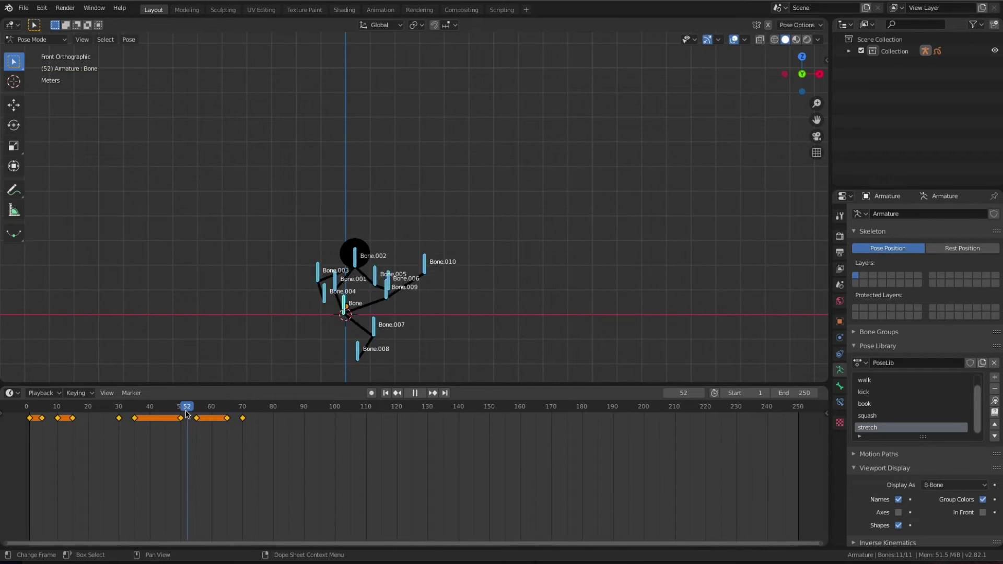
key("space")
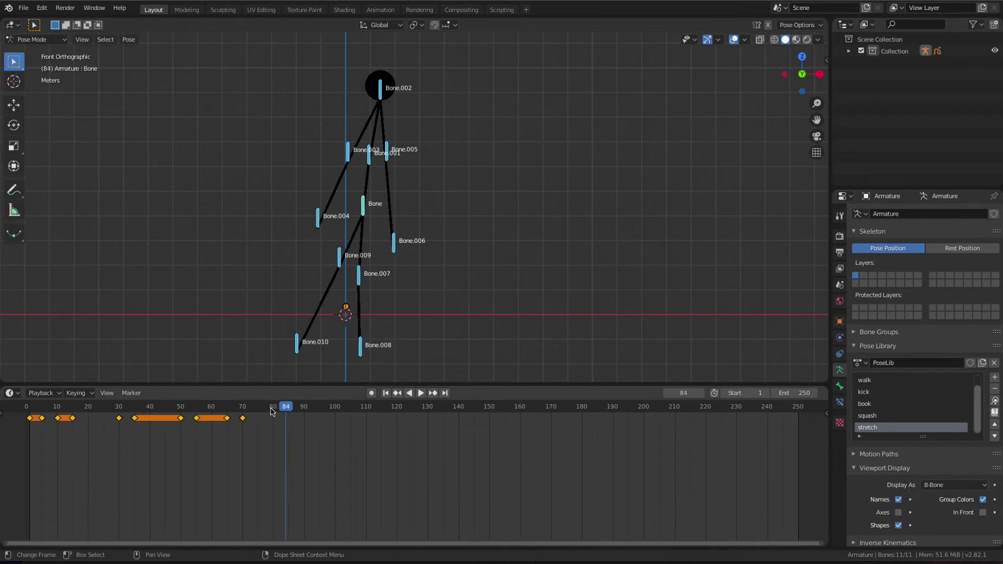
mouse_move(287, 409)
left_mouse_down()
mouse_move(258, 411)
mouse_move(275, 412)
left_mouse_up()
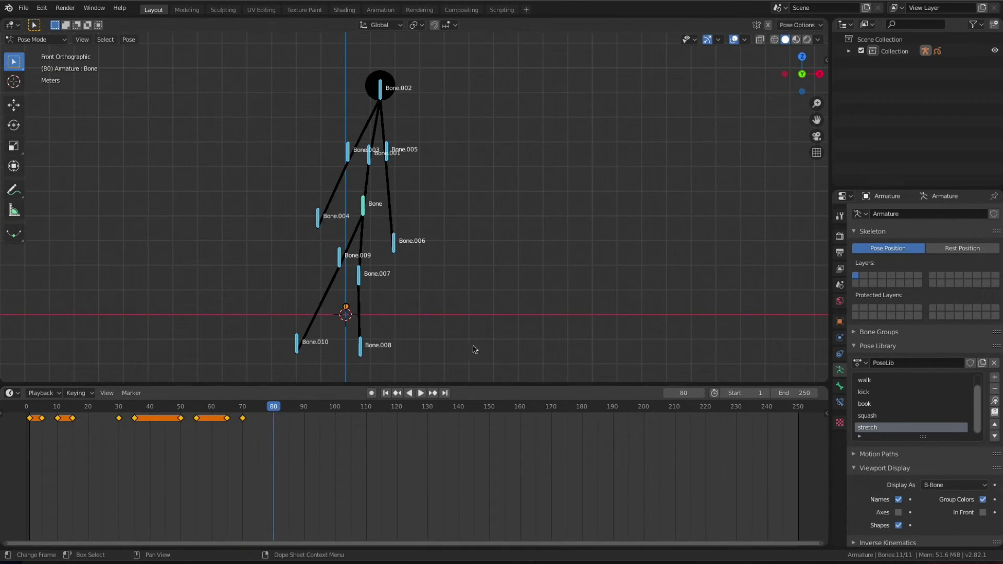
key("i")
left_click(550, 323)
left_click_drag(277, 408, 290, 410)
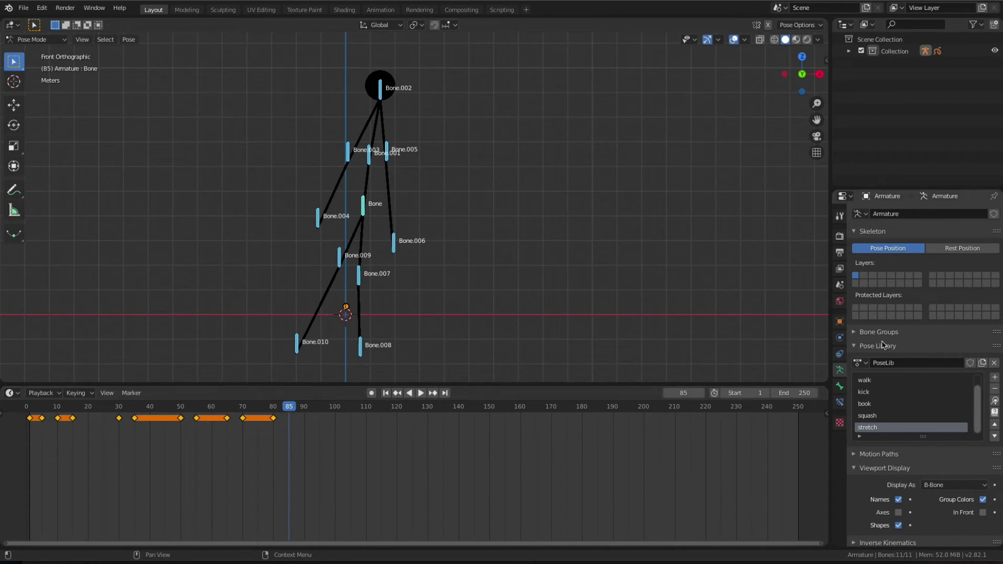
- Apply the 'book' pose and keyframe the whole character at frame 85
left_click(890, 404)
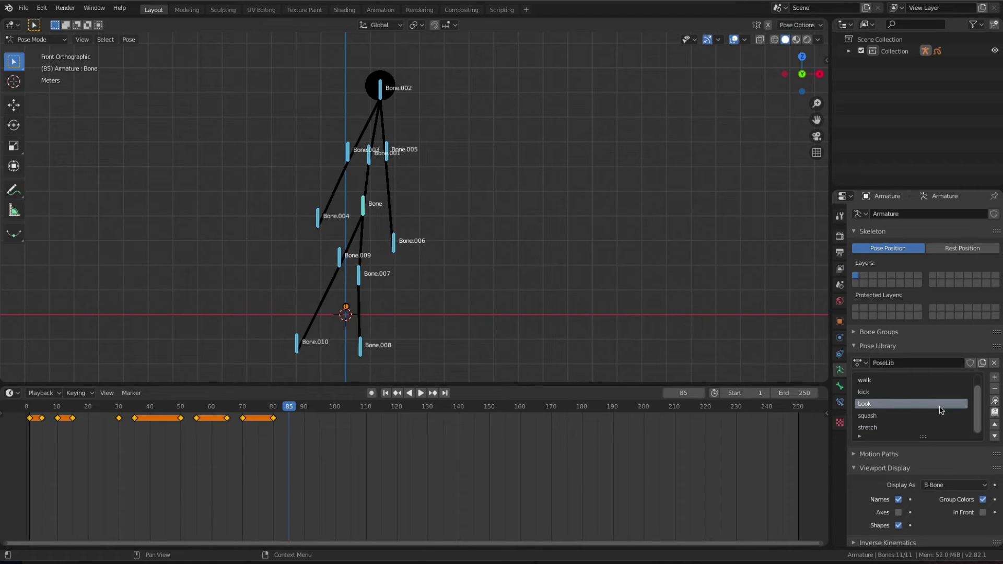
left_click(995, 401)
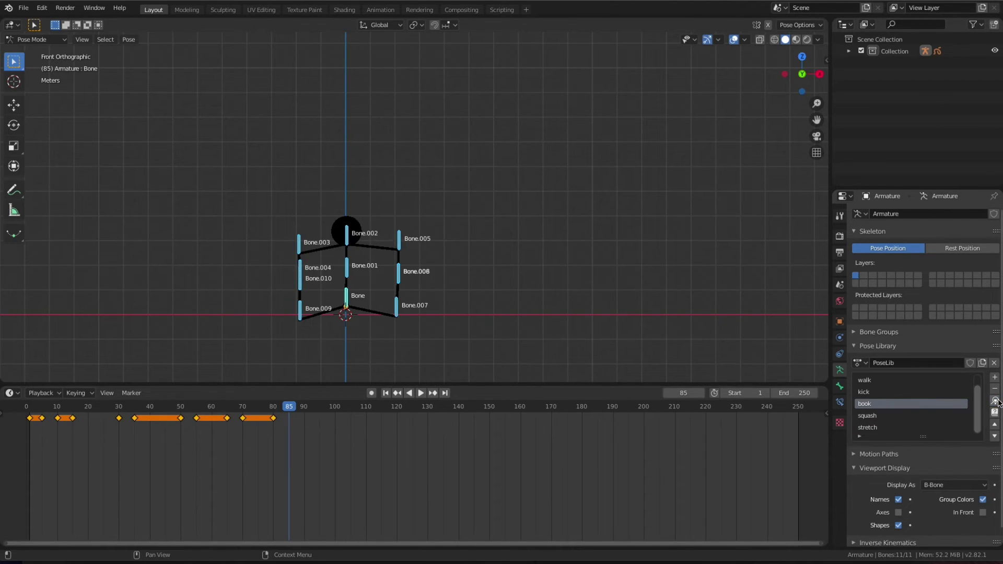
key("i")
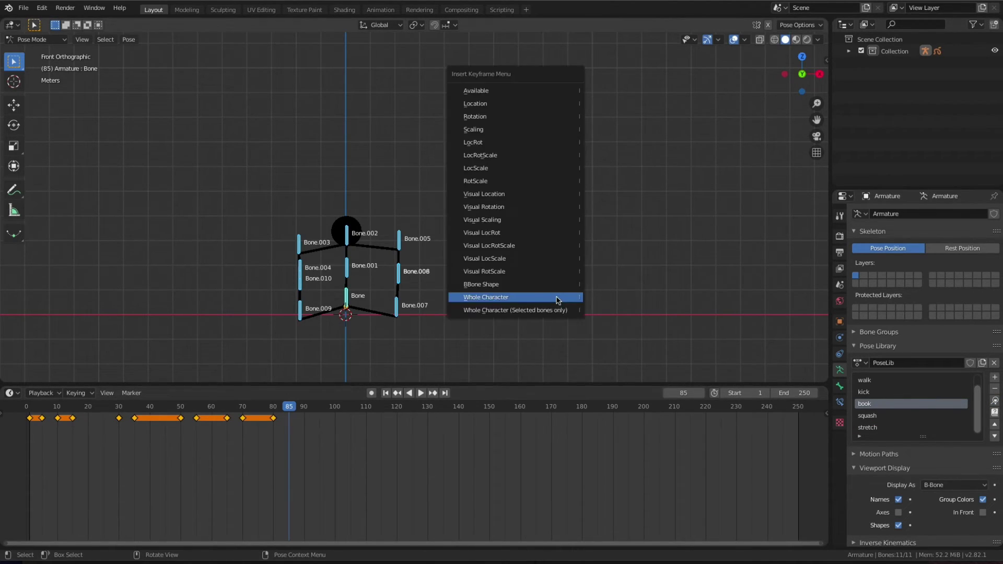
left_click(558, 298)
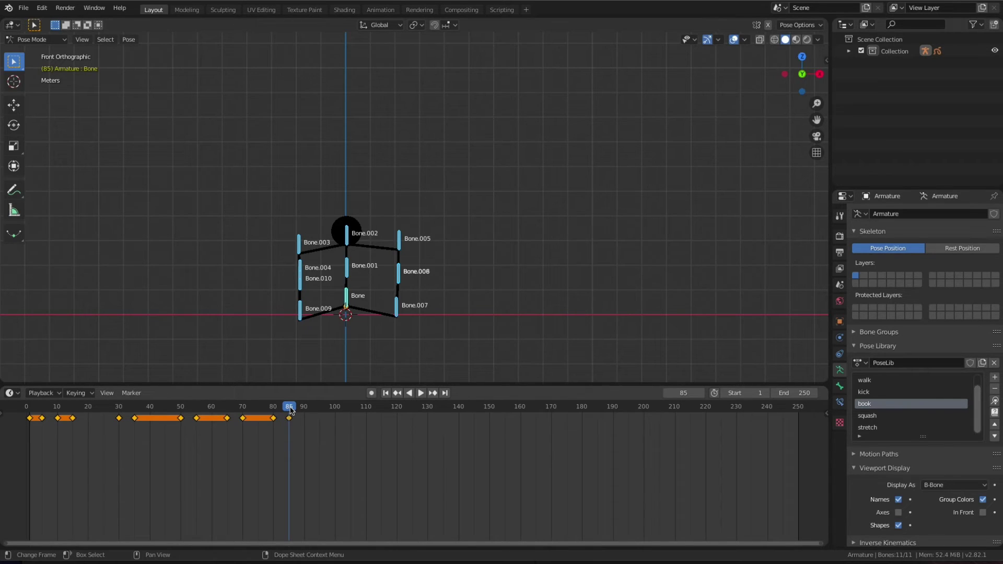
- Hold the book pose with a whole-character keyframe at frame 95, then move to frame 100
left_click_drag(291, 411, 320, 411)
key("i")
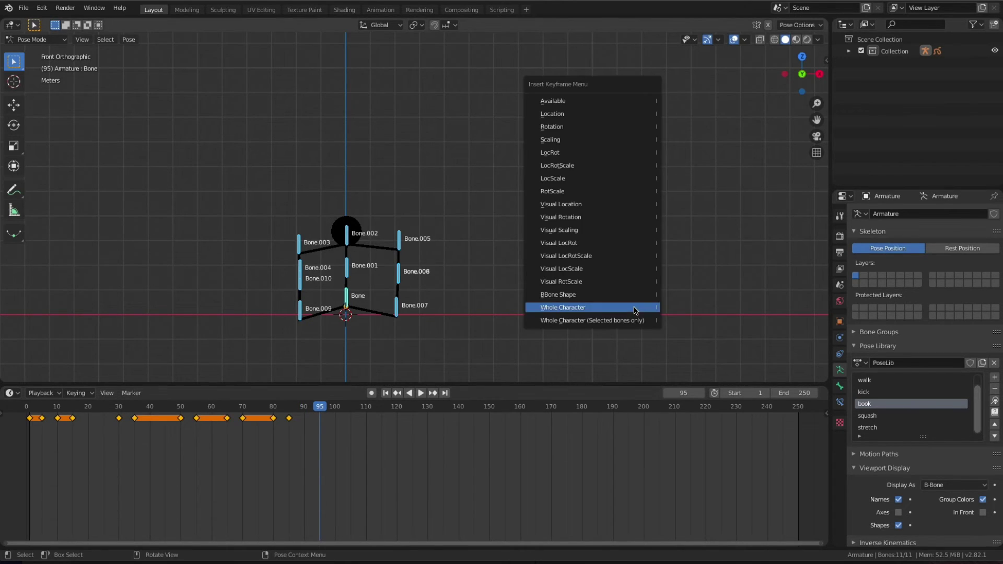
left_click(635, 309)
left_click_drag(325, 407, 335, 410)
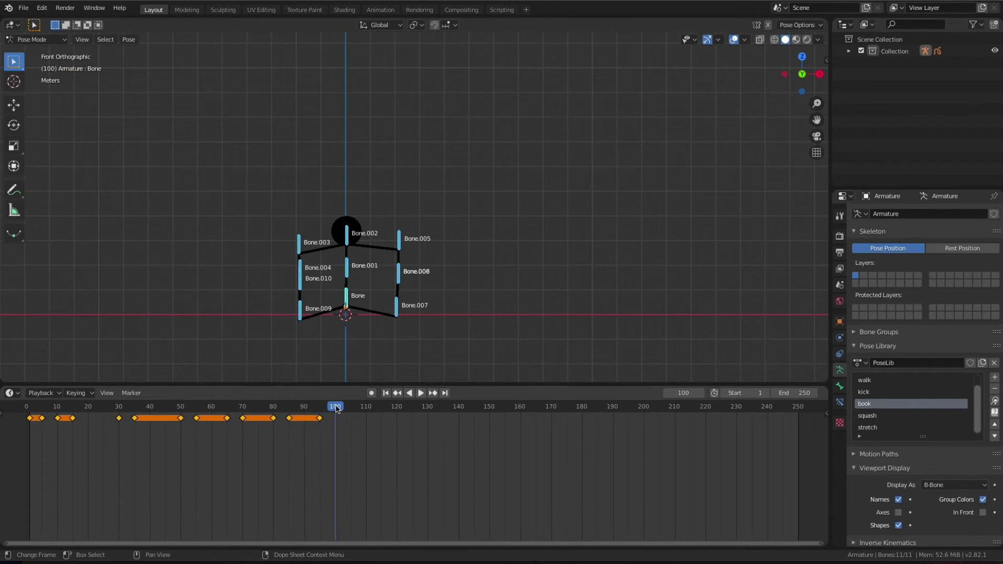
scroll(920, 393, "up", 1)
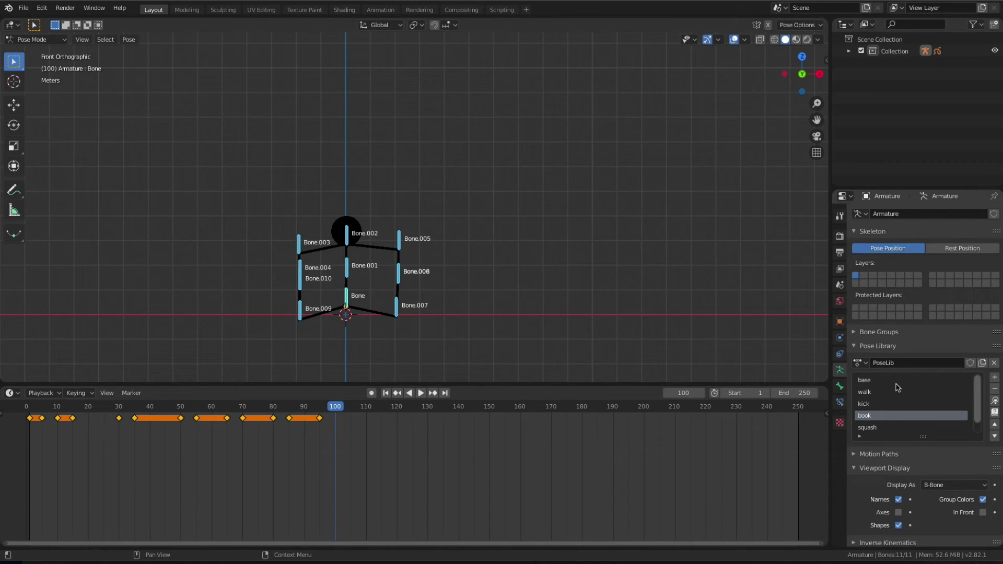
- Apply the base pose and keyframe the whole character at frame 100
left_click(865, 380)
left_click(995, 400)
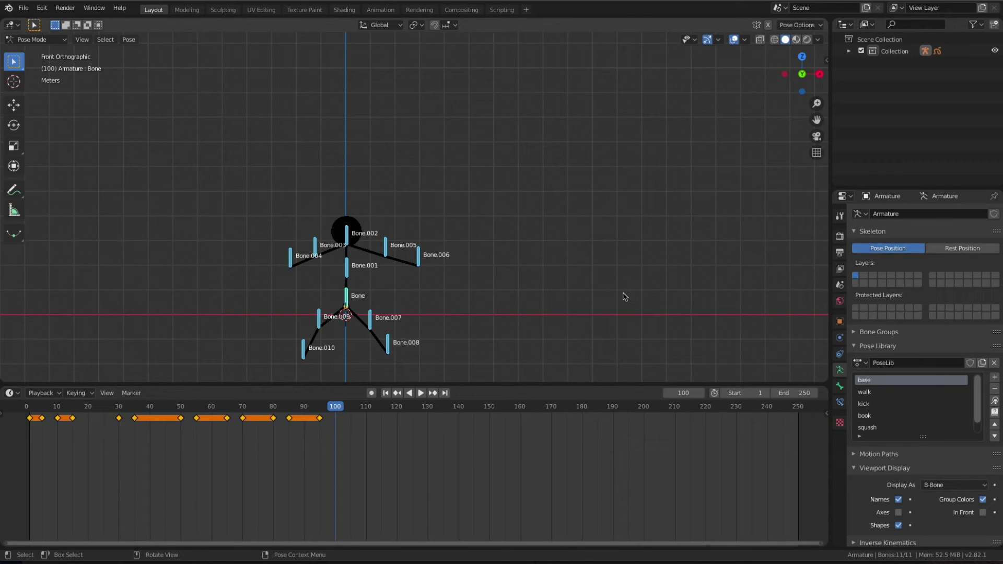
key("i")
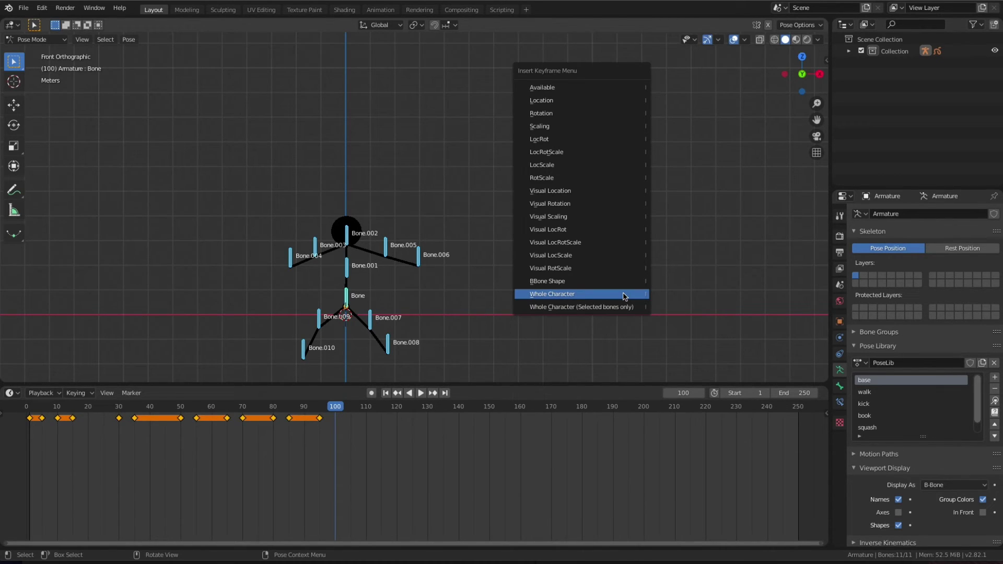
left_click(626, 296)
key("i")
left_click(625, 296)
- Play the animation, scrub forward to frame 110 and select Bone.008 to show its keyframes
key("shift+ctrl+space")
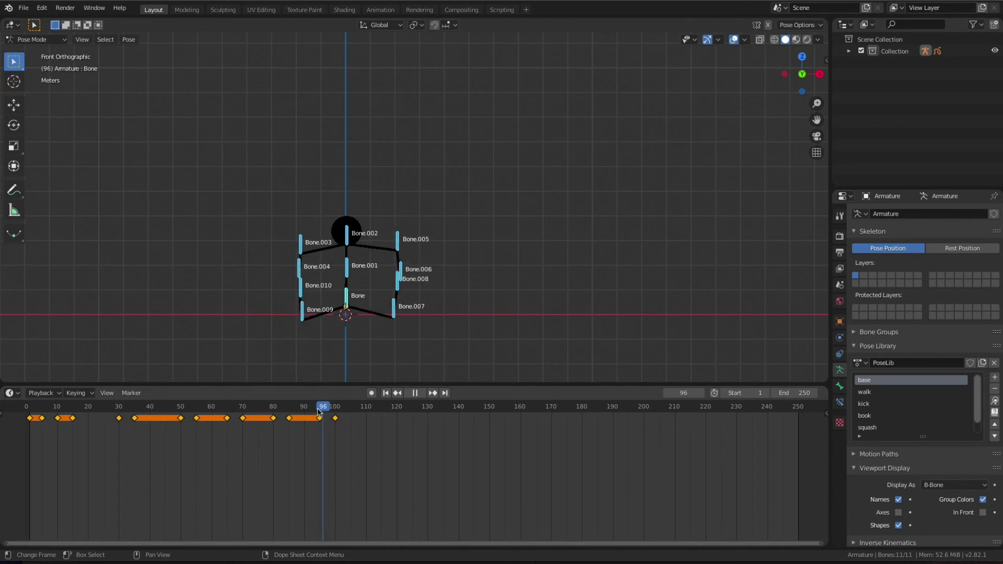
left_click(483, 339)
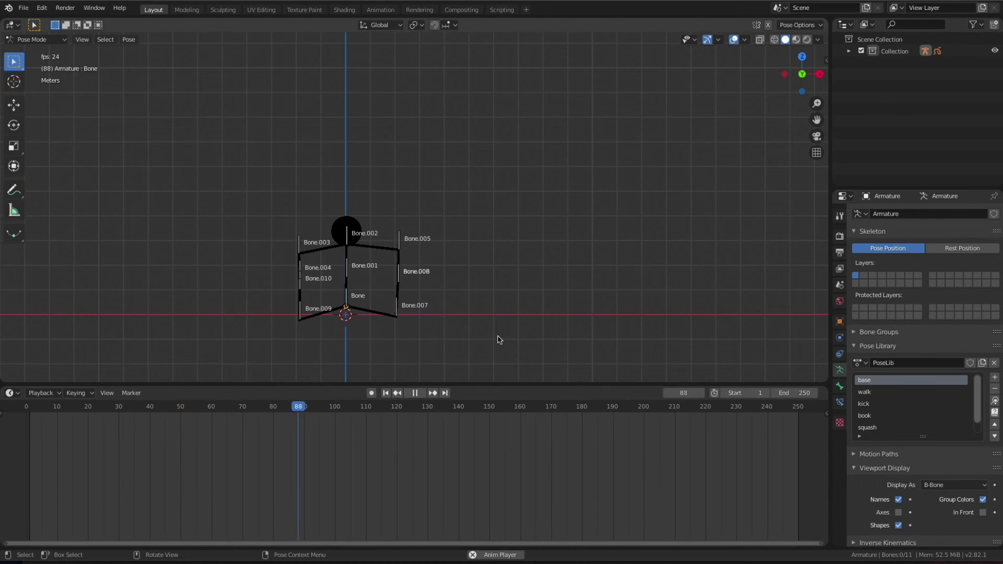
key("space")
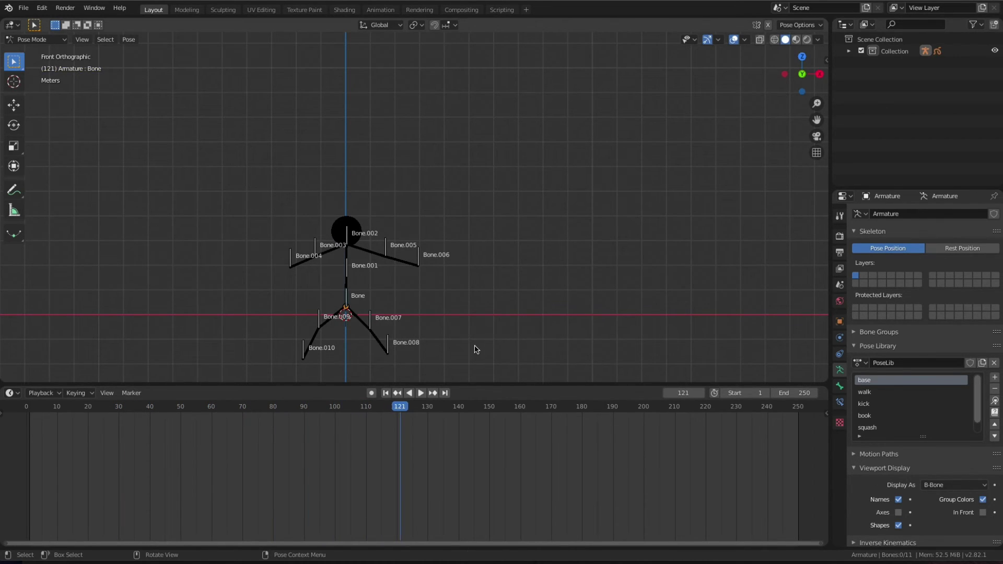
key("space")
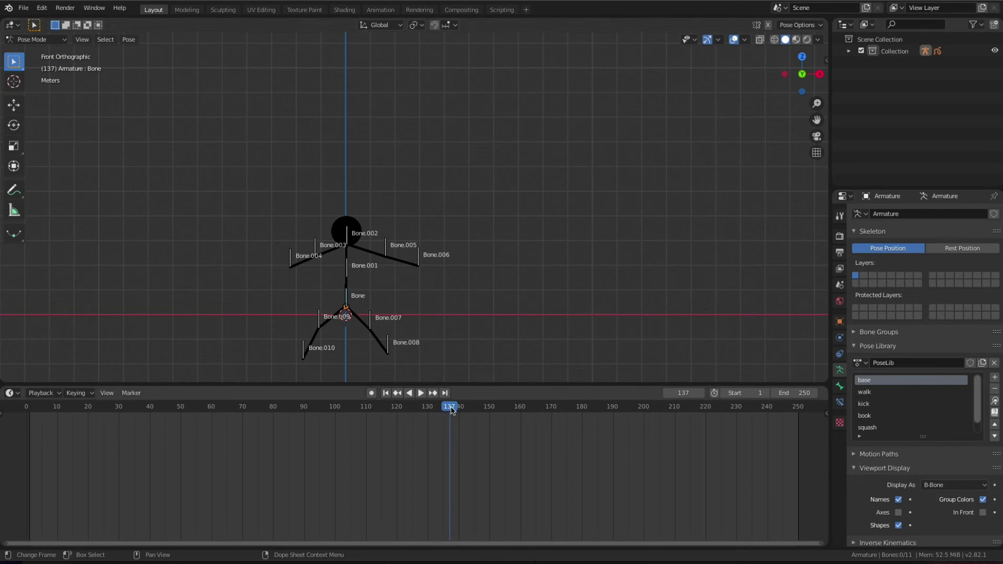
left_click(368, 412)
left_click(330, 411)
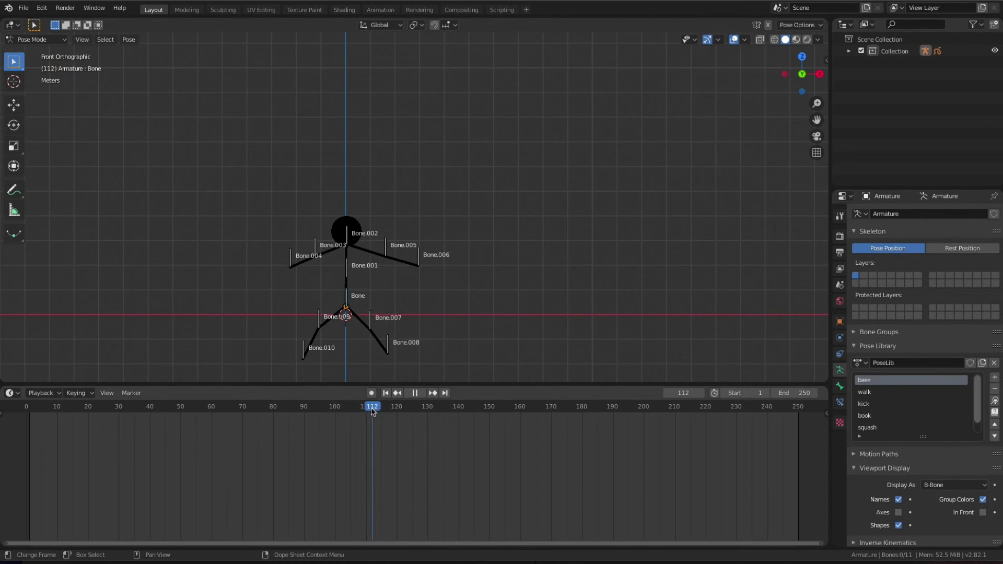
left_click(330, 412)
left_click_drag(331, 411, 368, 411)
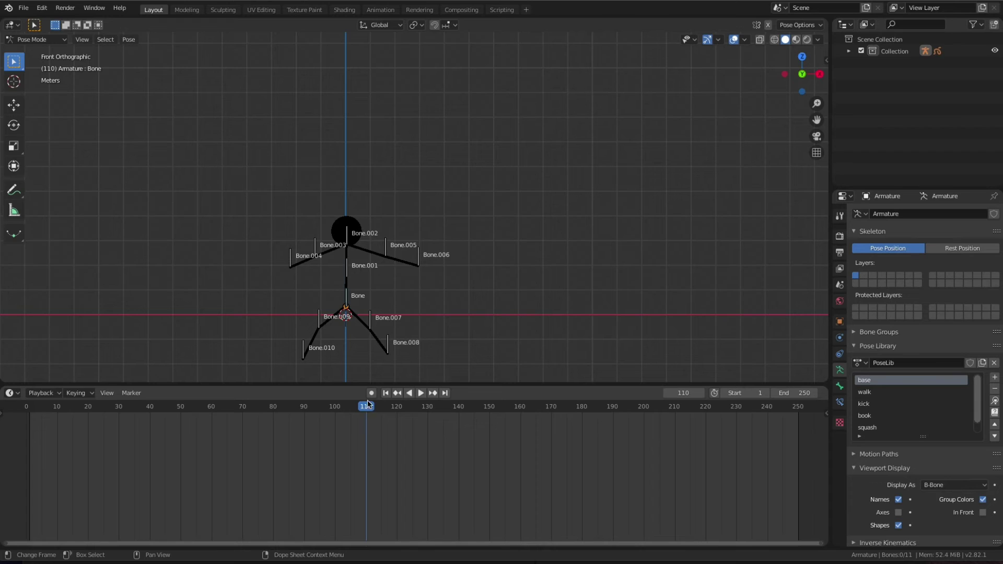
left_click(388, 342)
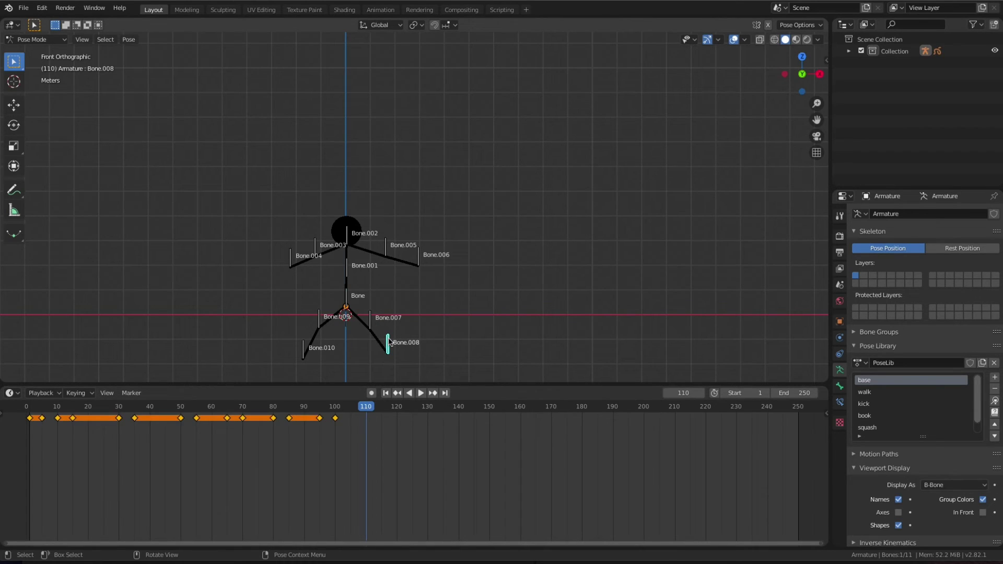
- Select all bones and keyframe the whole character at frame 105
key("a")
key("space")
left_click_drag(366, 413, 352, 415)
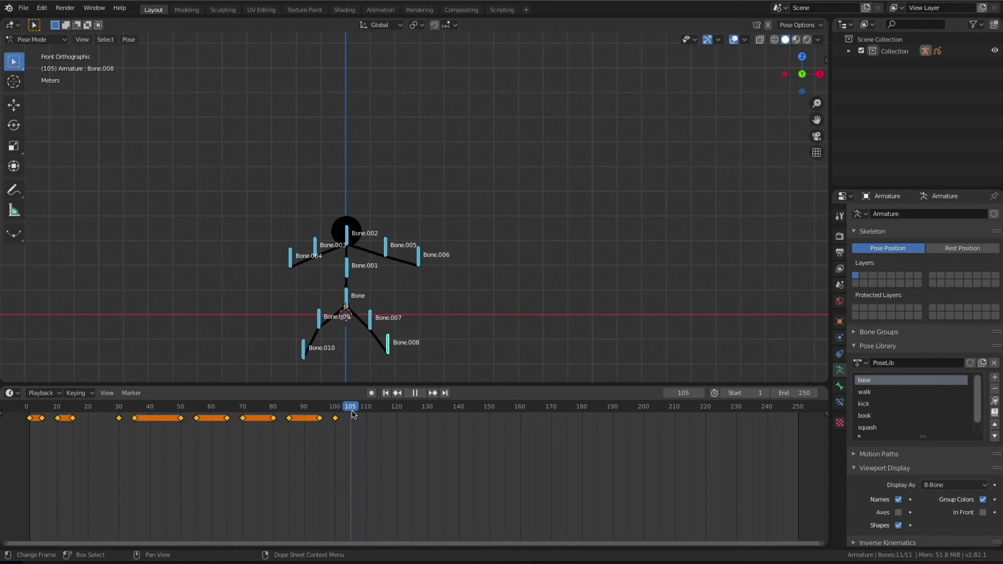
key("space")
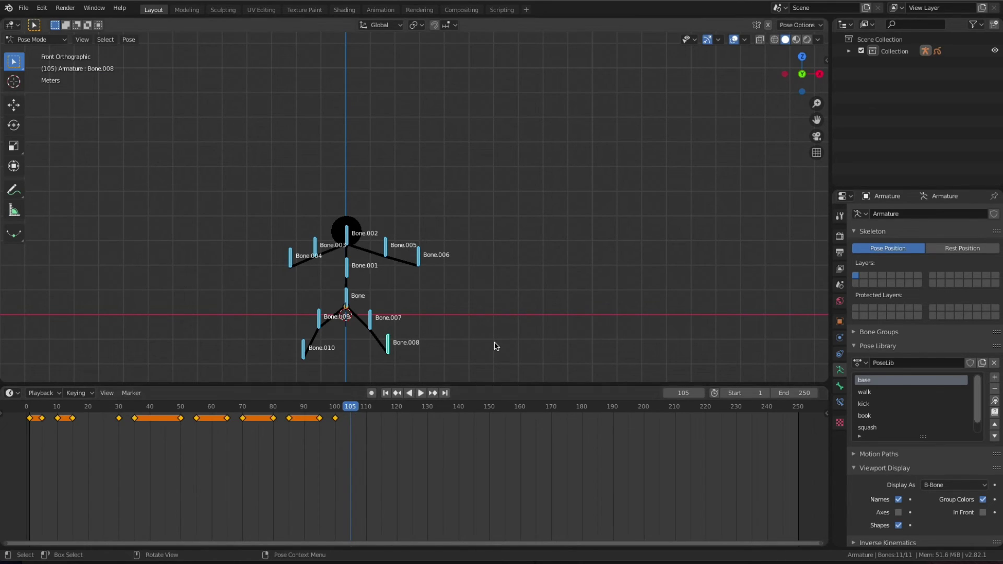
key("i")
left_click(533, 335)
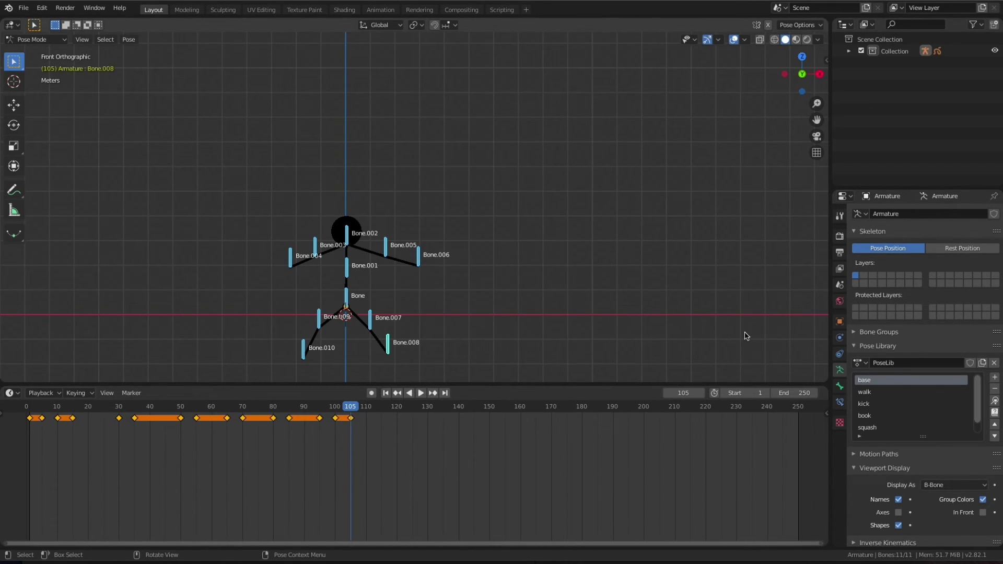
- Apply the 'walk' pose from the library and re-key the whole character in it at frame 105
scroll(886, 403, "down", 2)
scroll(887, 403, "up", 2)
left_click(886, 392)
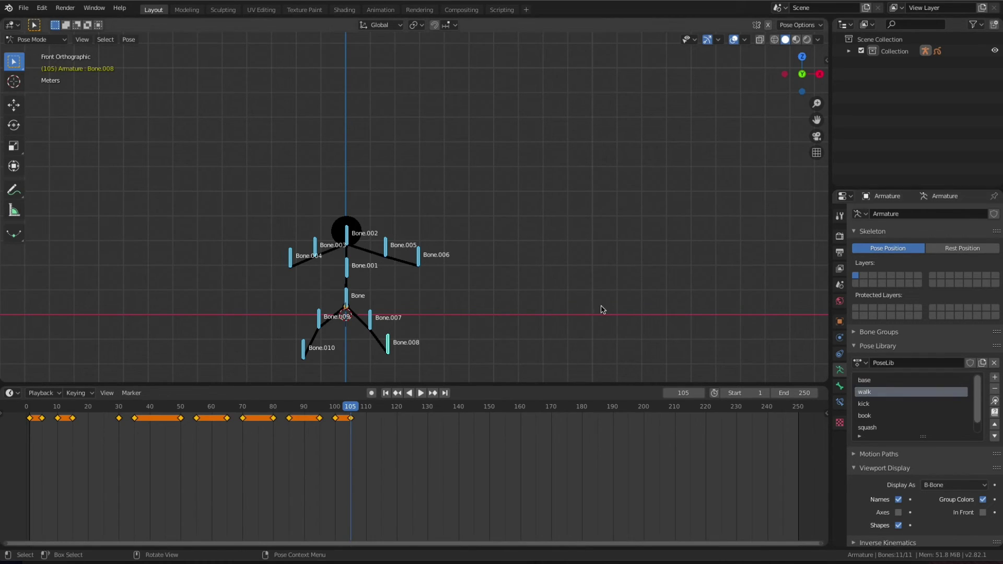
key("i")
left_click(600, 305)
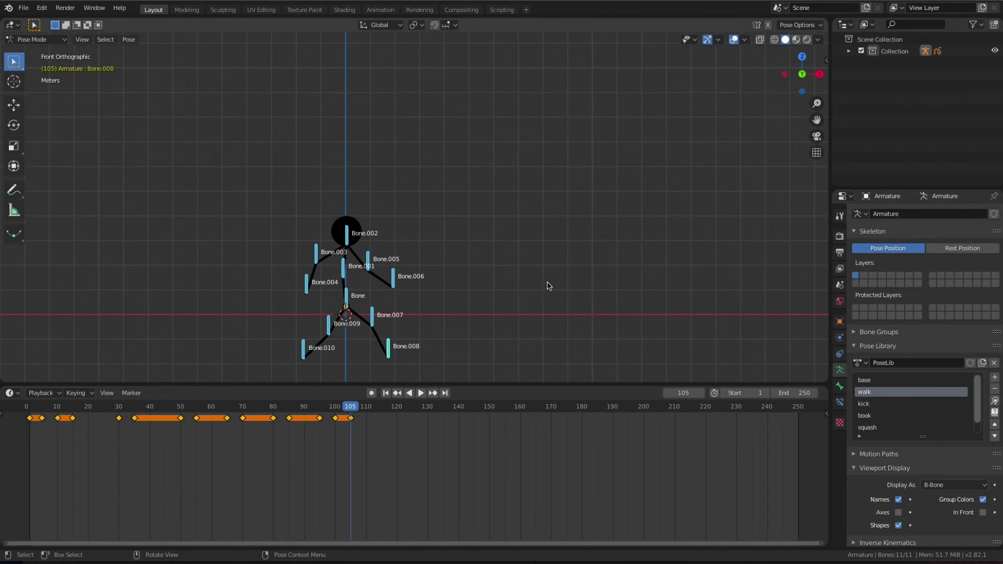
key("i")
left_click(501, 295)
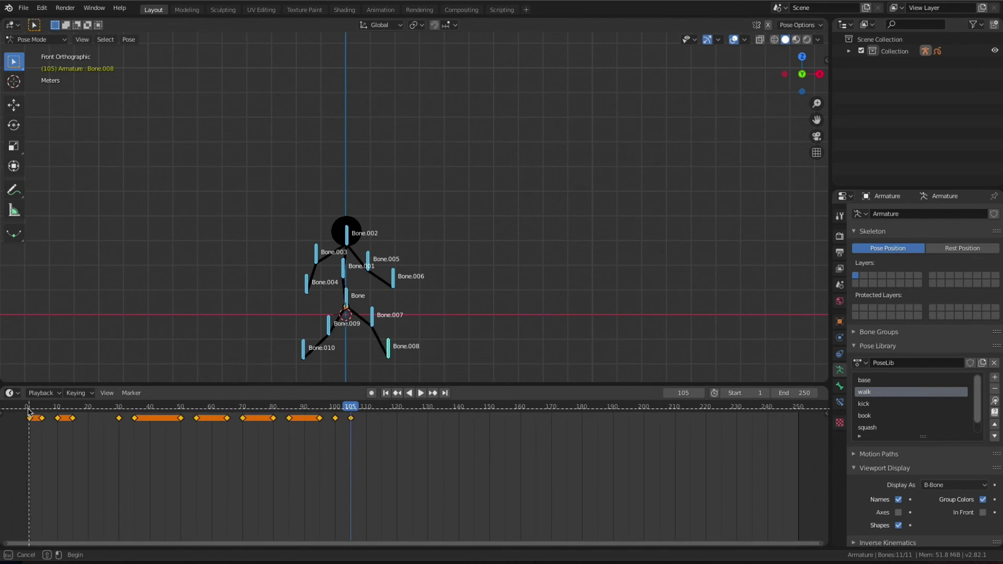
- Select all timeline keyframes, return to frame 0, hide viewport overlays and play the animation
left_click_drag(26, 409, 385, 465)
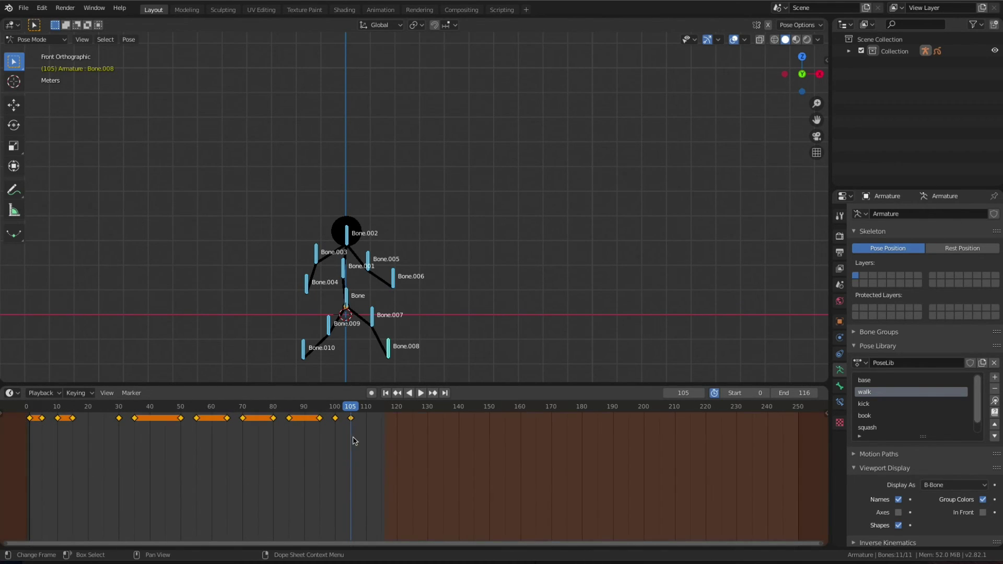
key("shift+Left")
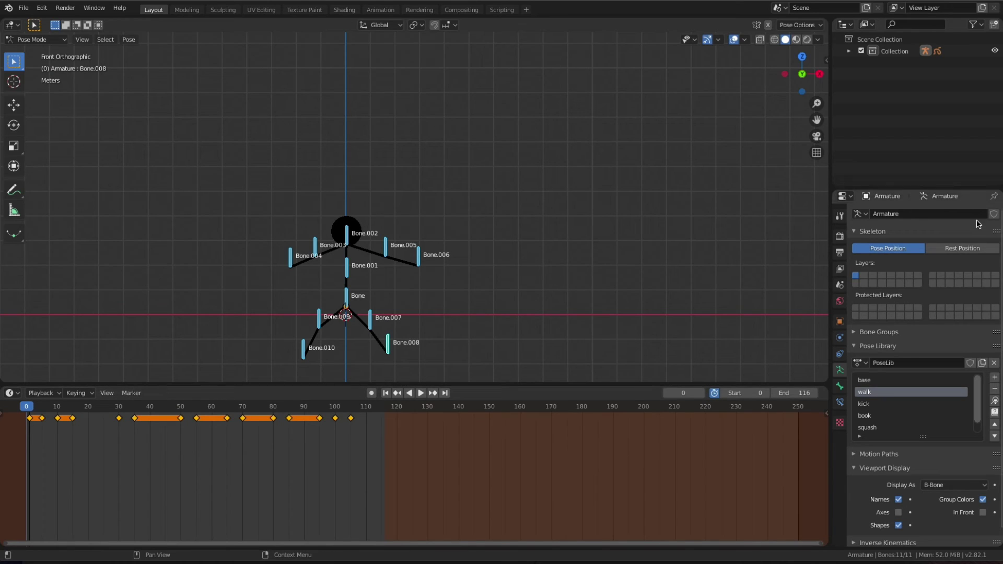
left_click(744, 40)
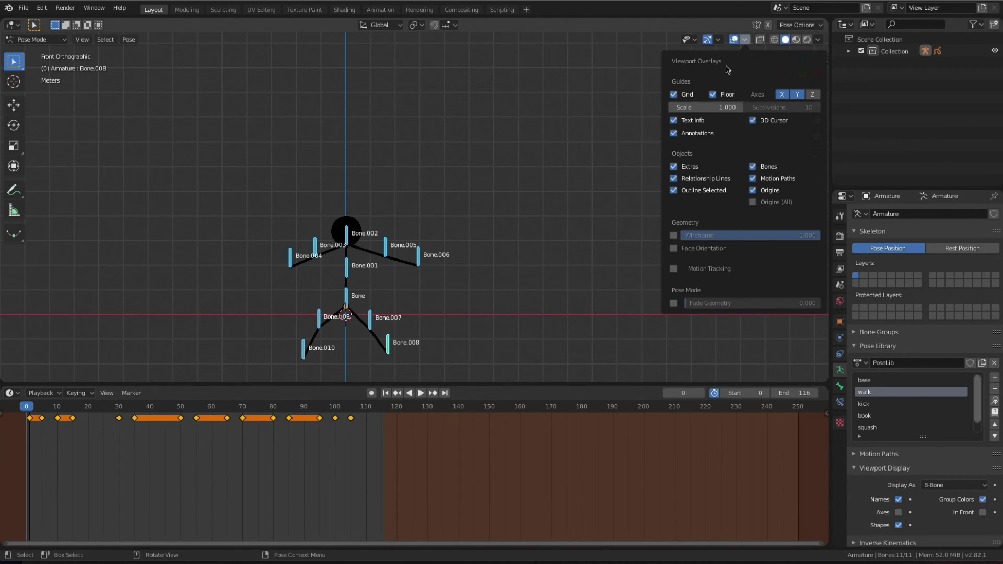
left_click(735, 40)
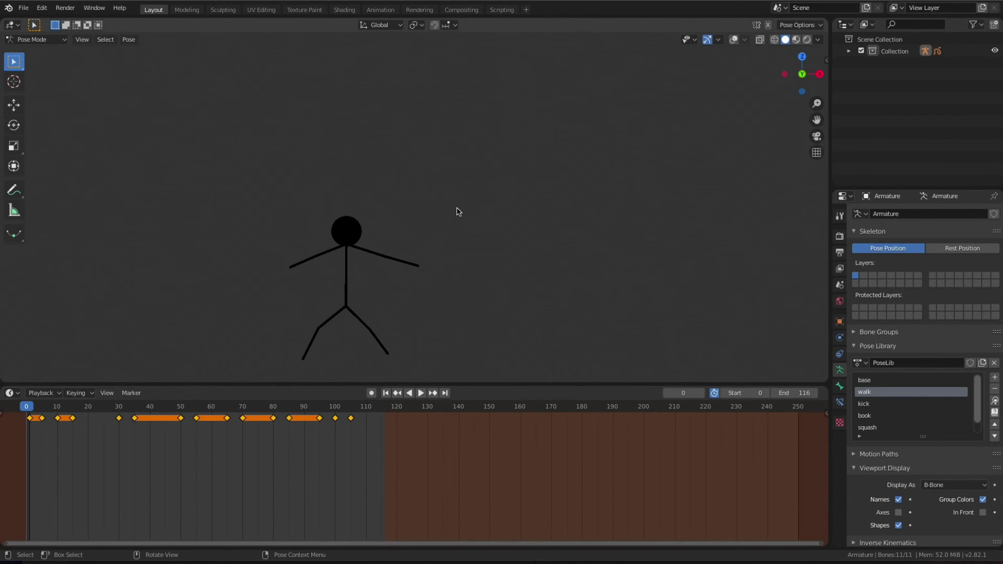
key("space")
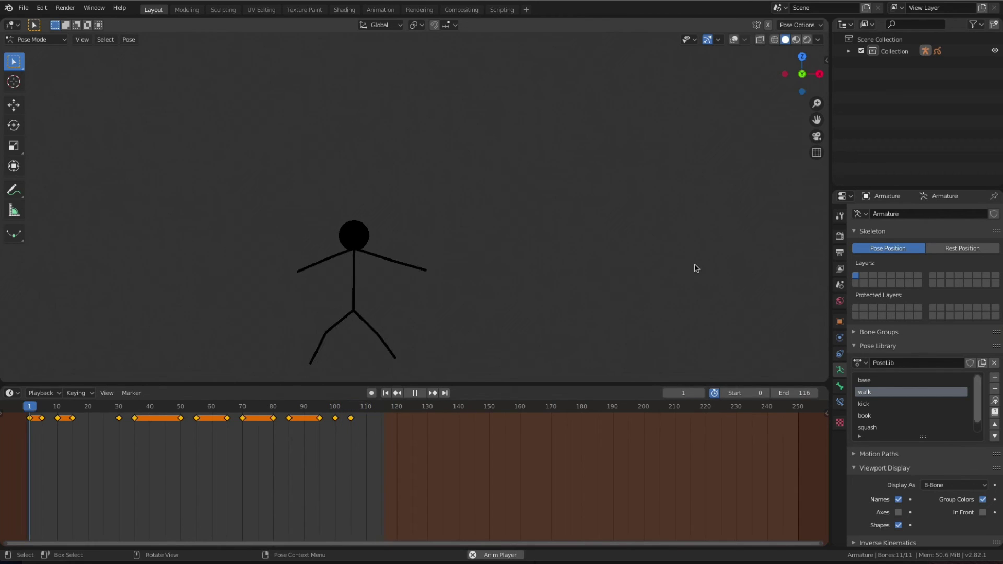
- Set a custom white Viewport background colour, enlarge the 3D viewport and play the animation
key("Escape")
left_click(819, 40)
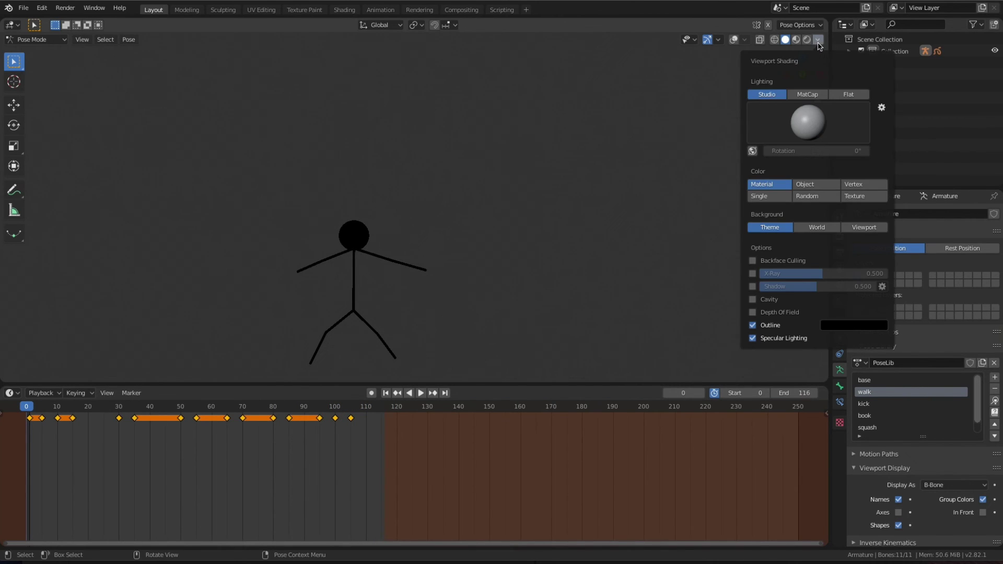
left_click(886, 227)
right_click(844, 243)
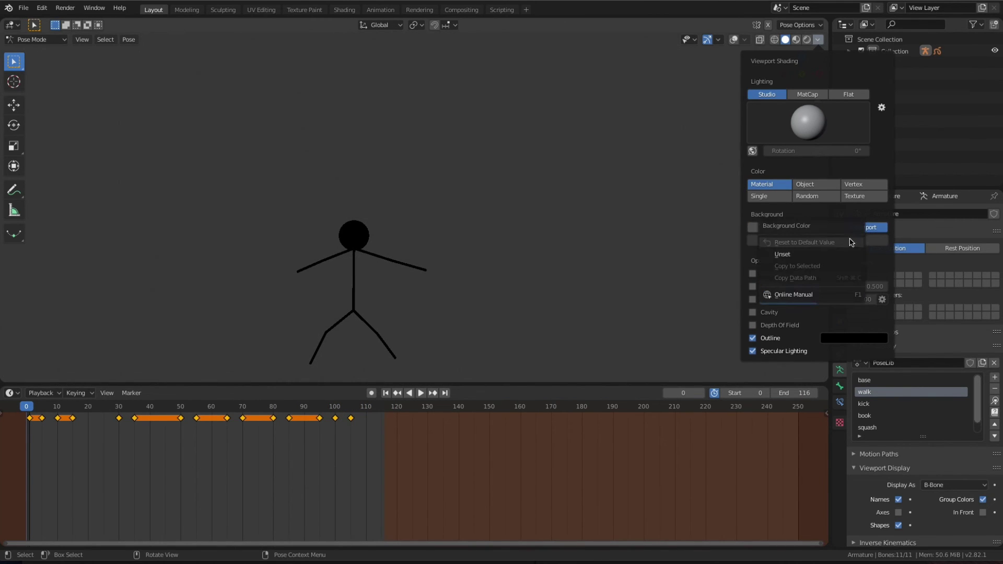
left_click(878, 243)
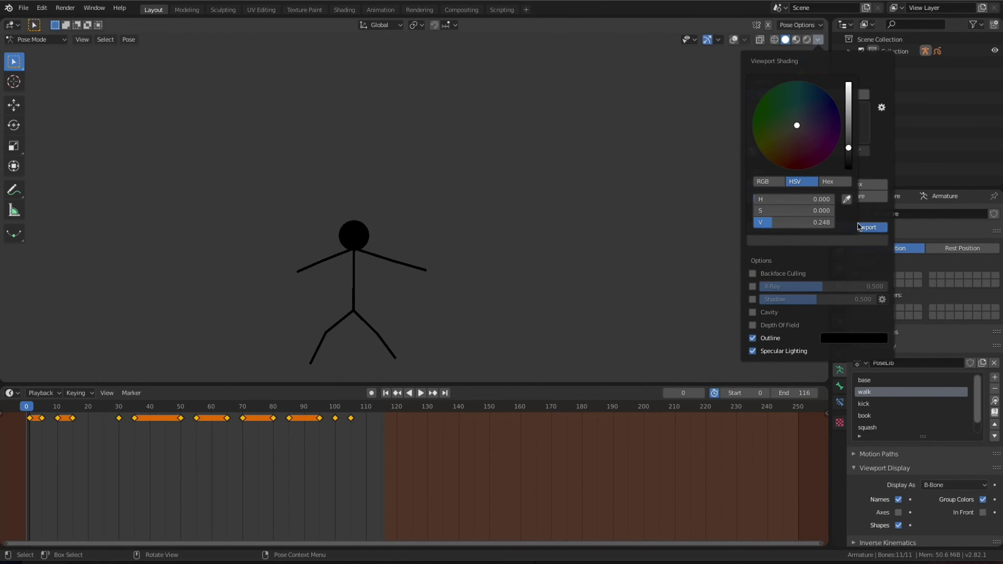
left_click_drag(851, 112, 850, 78)
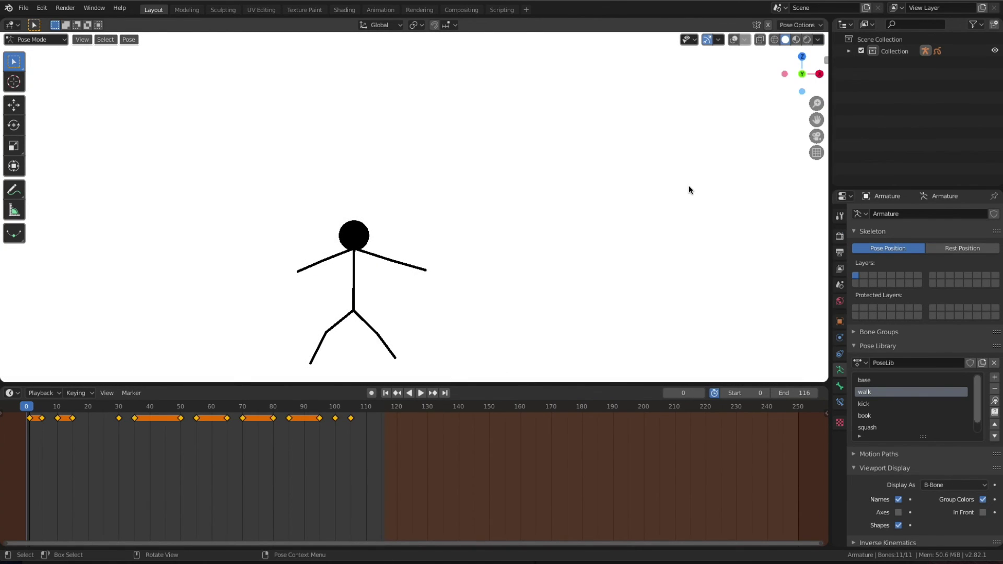
left_click_drag(573, 385, 575, 410)
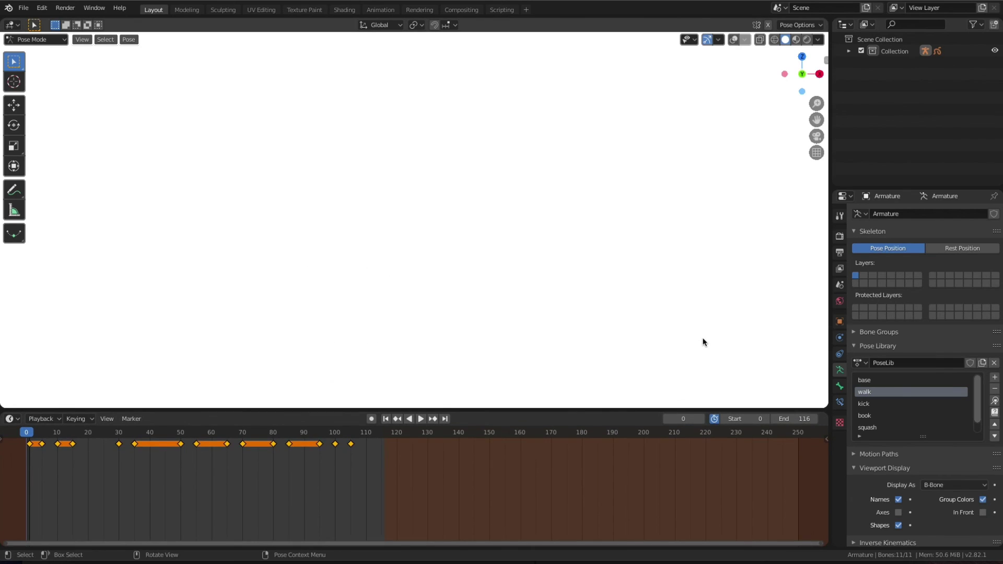
key("space")
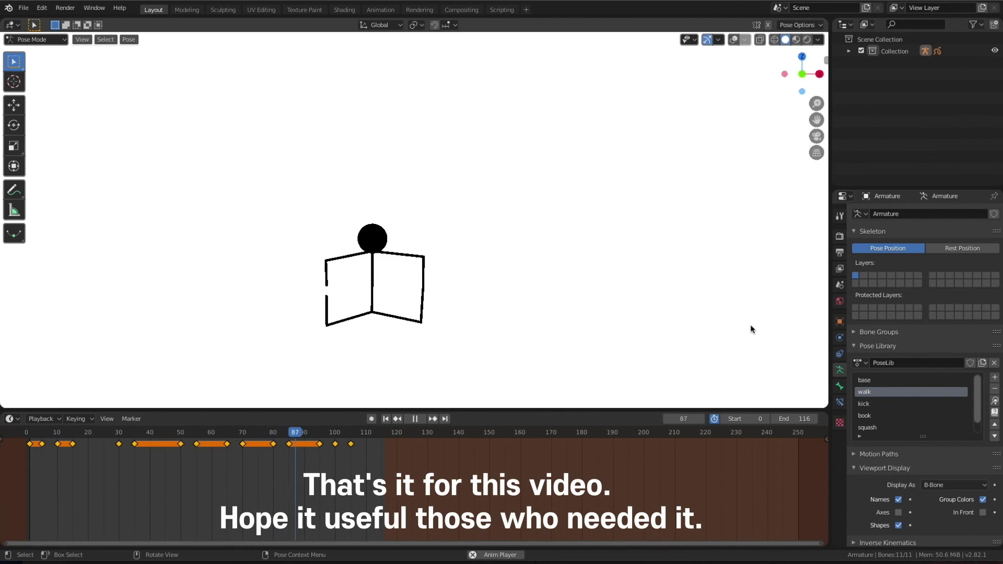
- Scrub to frame 85 and turn the viewport overlays back on
left_click_drag(298, 434, 290, 435)
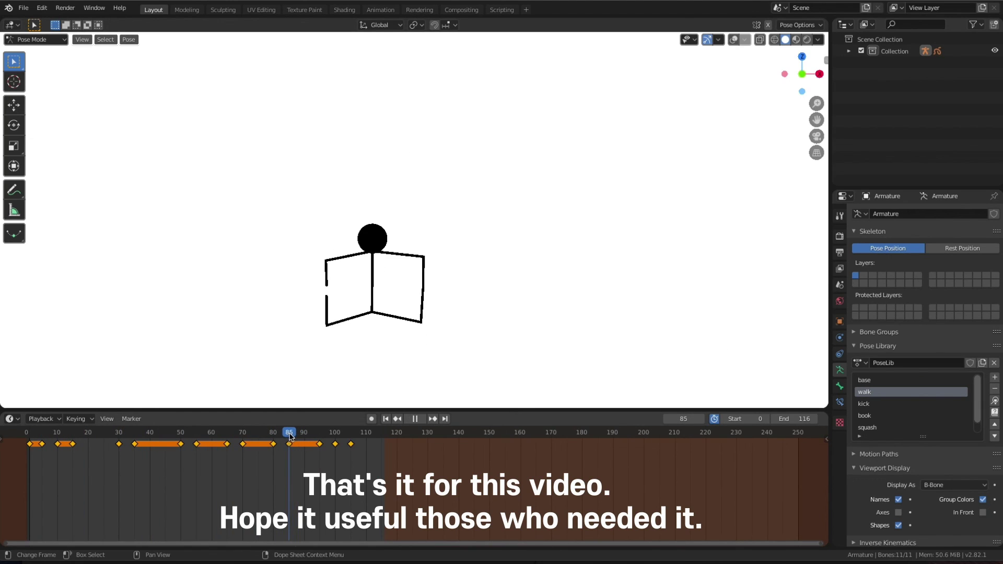
left_click(733, 39)
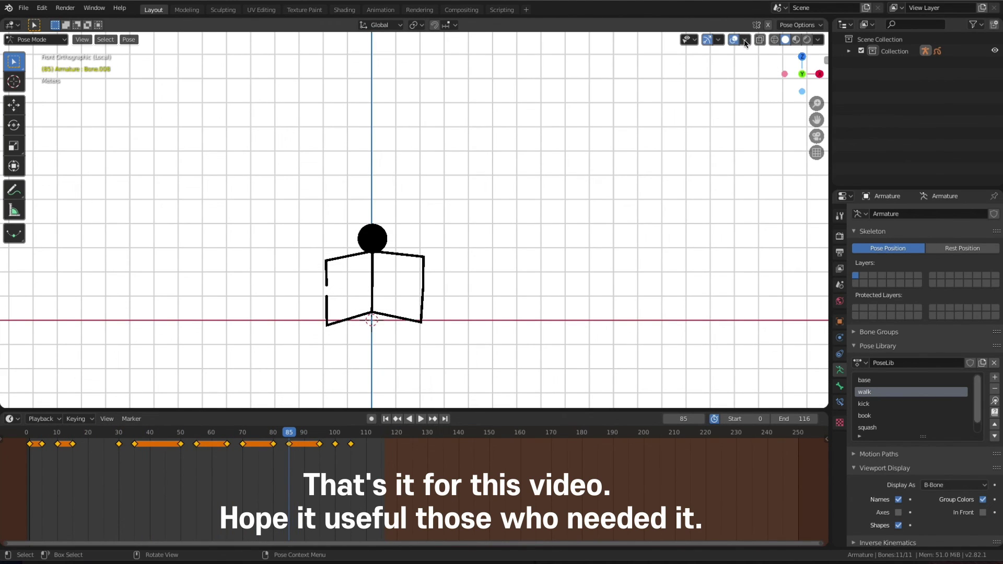
left_click(746, 40)
- Restore the default dark grey viewport background and replay the animation
left_click(818, 41)
left_click(842, 240)
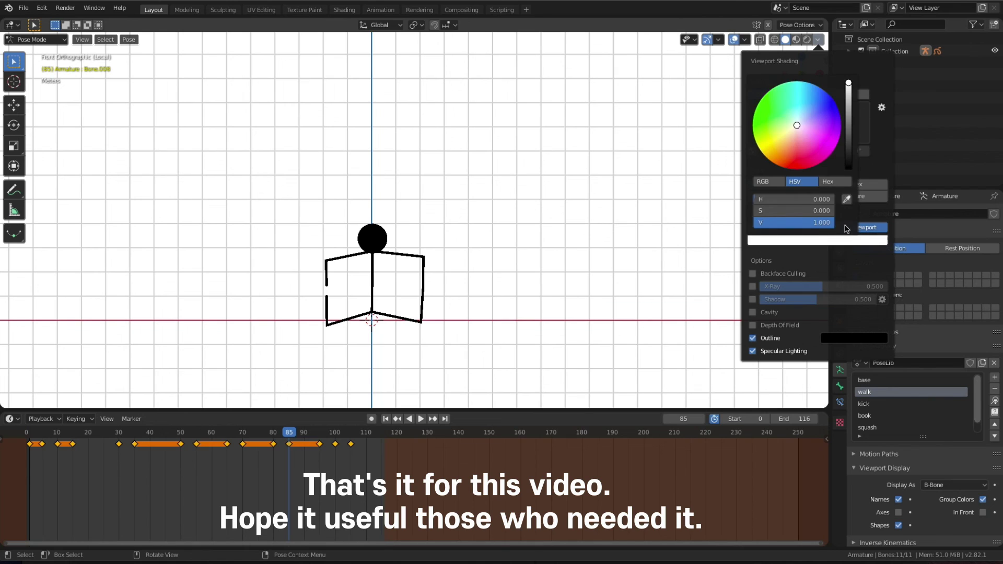
key("ctrl+z")
scroll(745, 51, "up", 1)
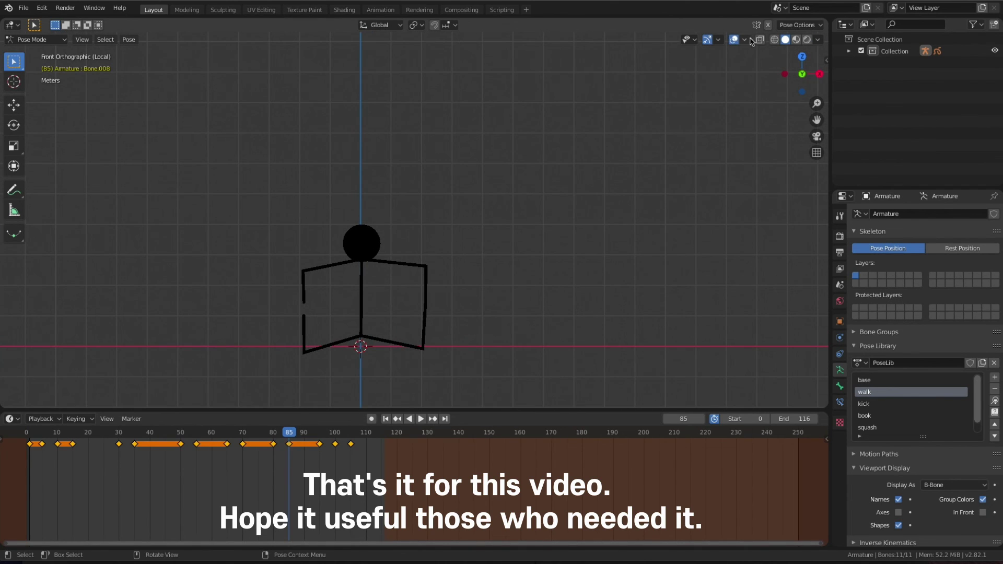
left_click(746, 40)
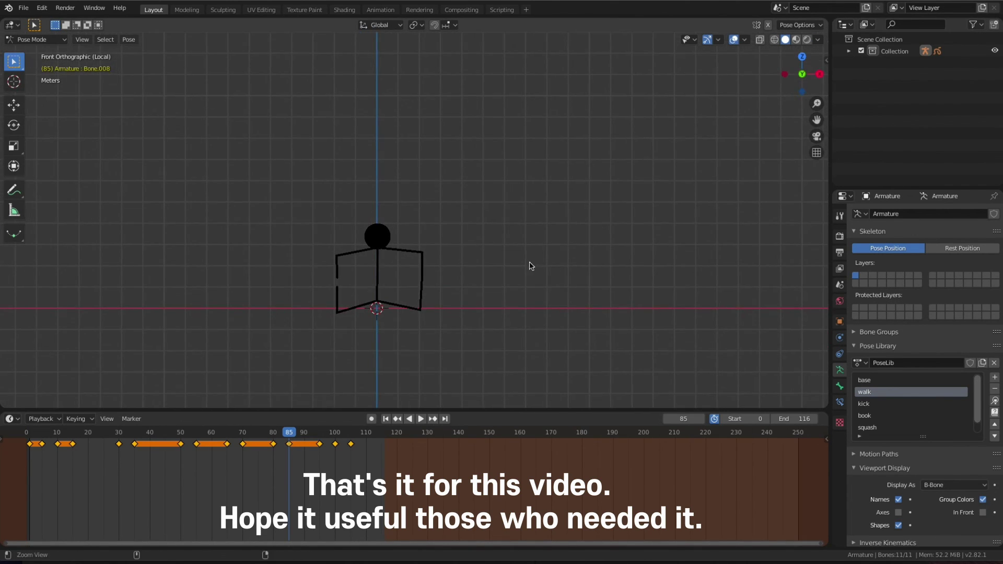
key("space")
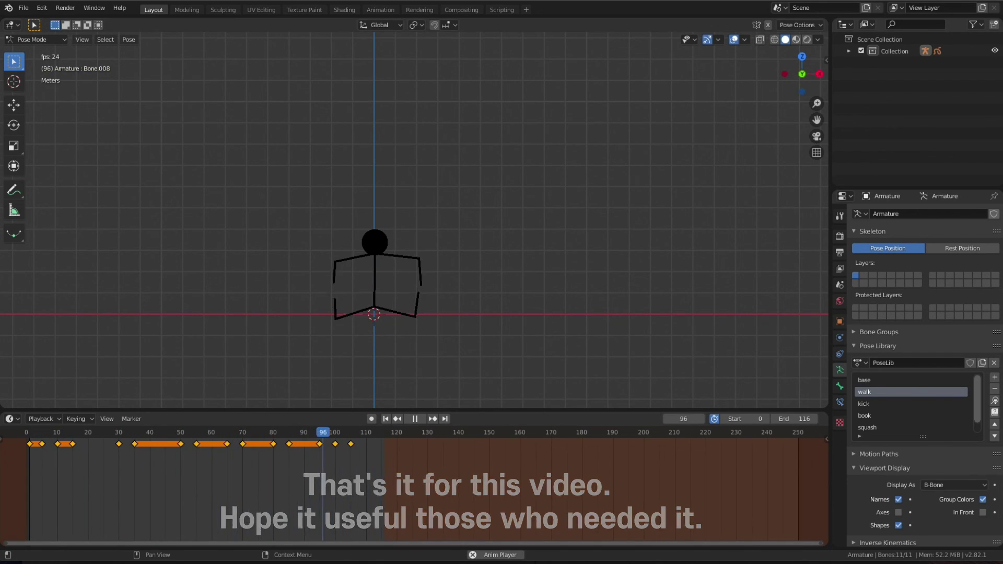